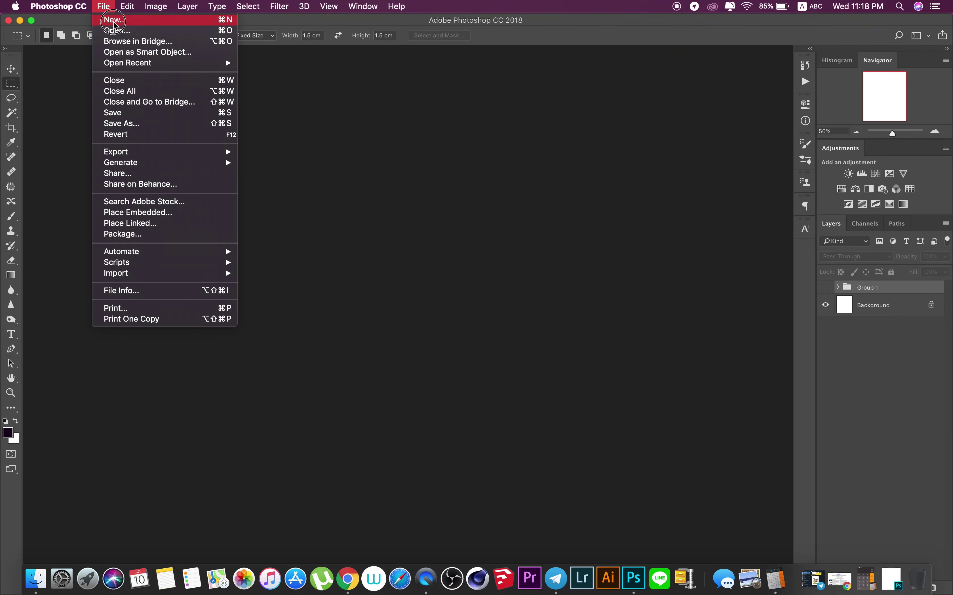
- Start a new document from the File menu
click(113, 20)
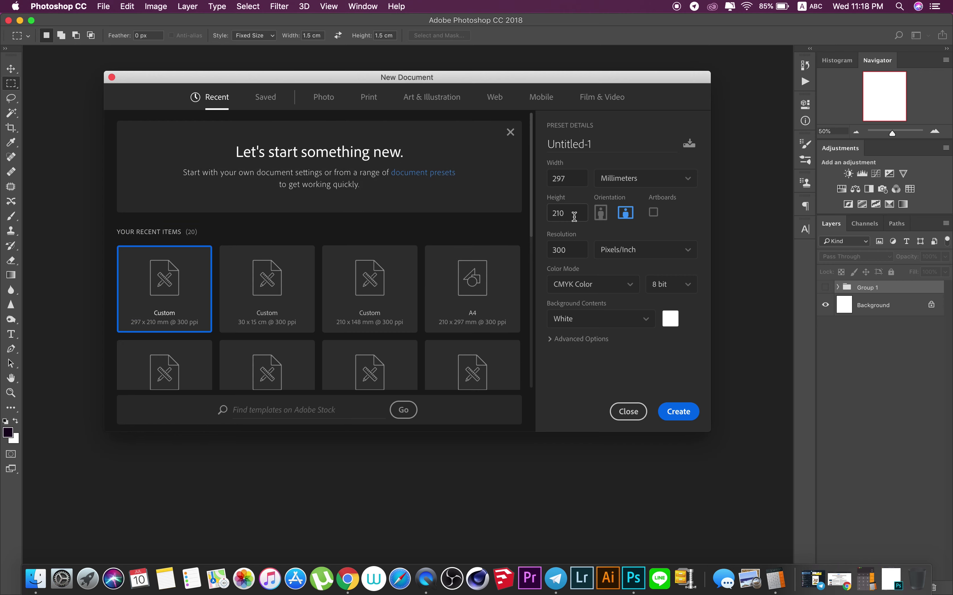
- Create a 297 × 210 mm, 300 ppi CMYK document and dock it as a tab
double_click(558, 211)
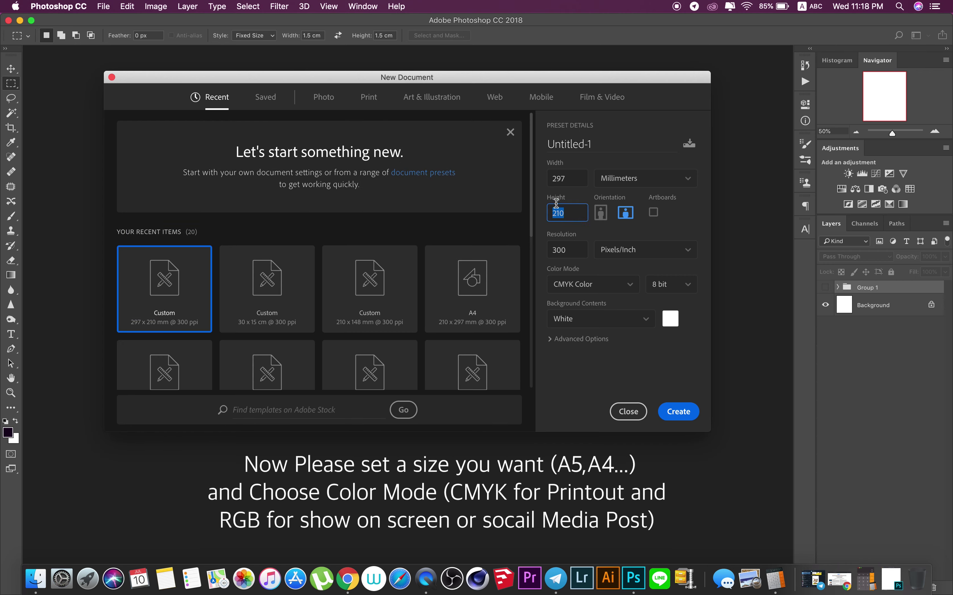
double_click(573, 182)
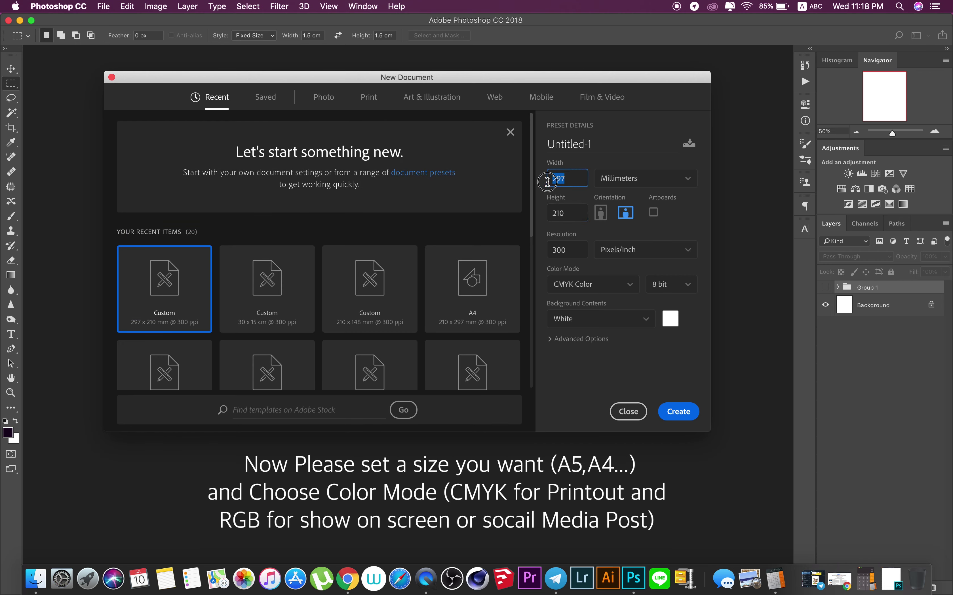
double_click(570, 252)
click(602, 290)
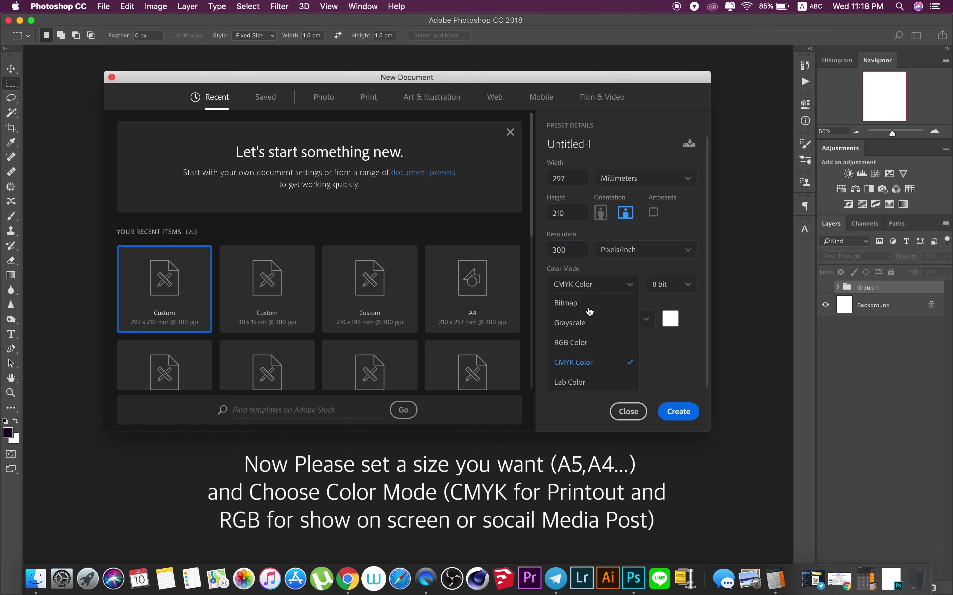
click(597, 365)
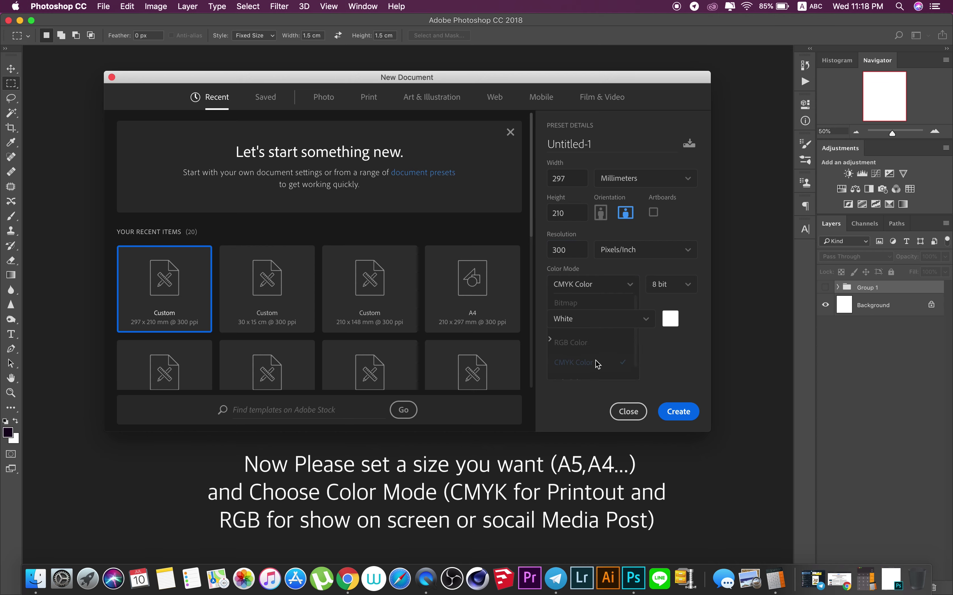
click(678, 411)
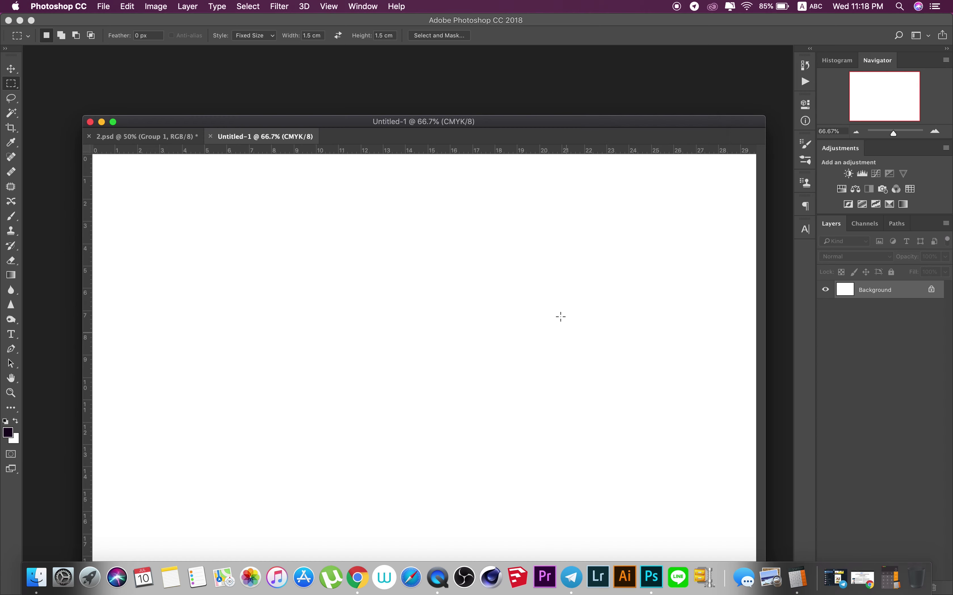
drag(374, 127, 338, 56)
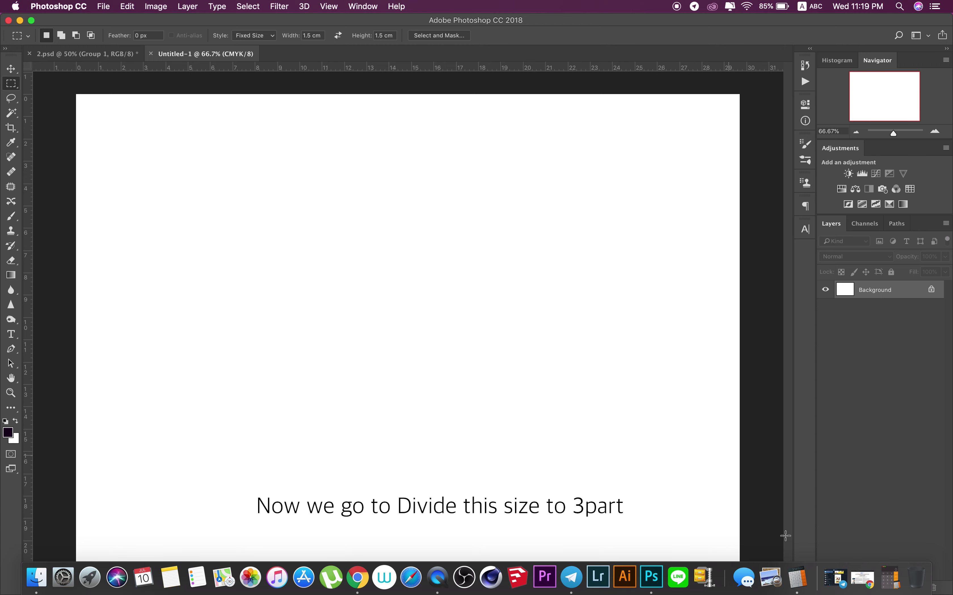
- Compute 29.7 ÷ 3 = 9.9 in Calculator, then minimize it
click(797, 573)
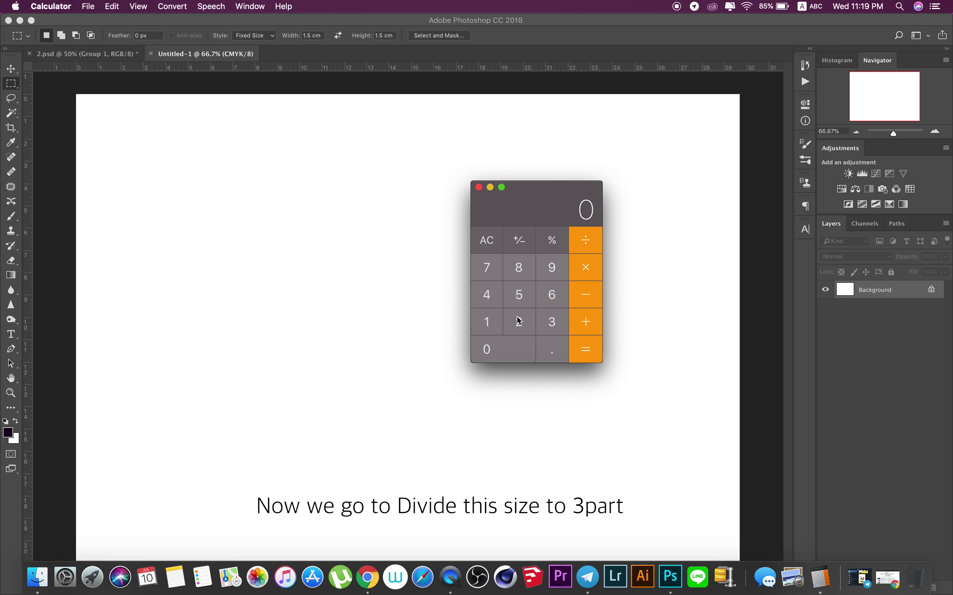
click(523, 322)
click(553, 270)
click(553, 350)
click(488, 268)
click(590, 251)
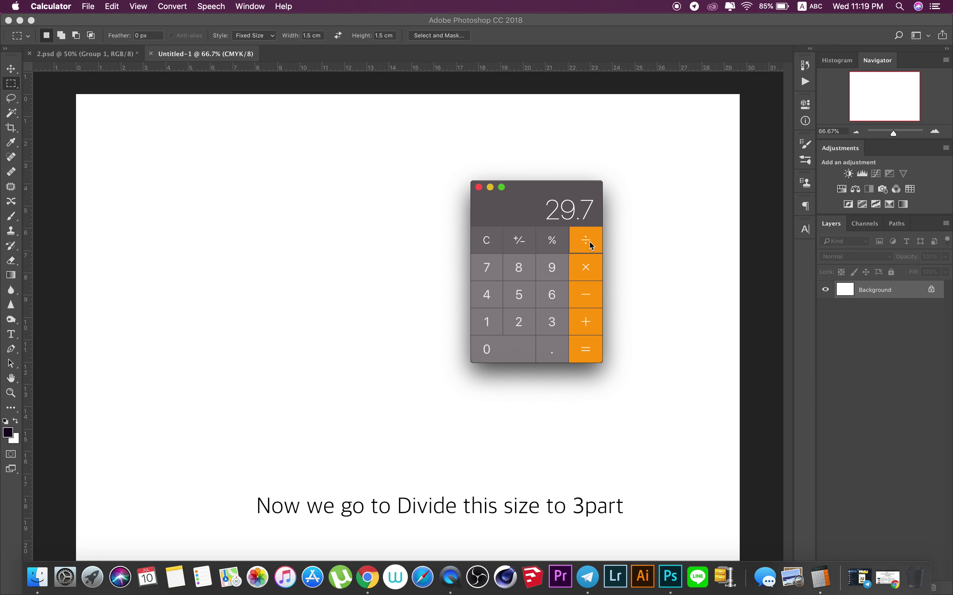
click(558, 323)
click(585, 351)
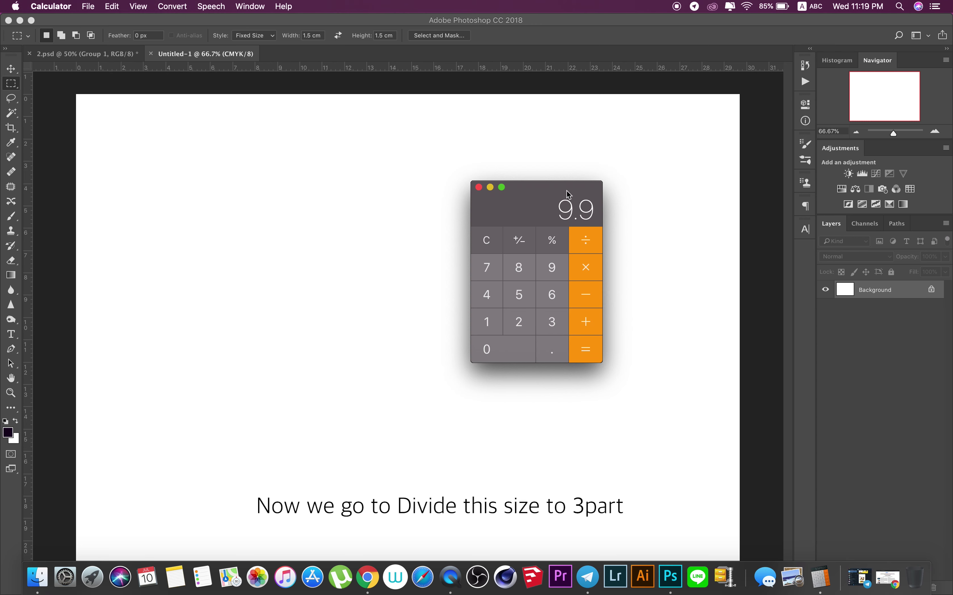
click(491, 188)
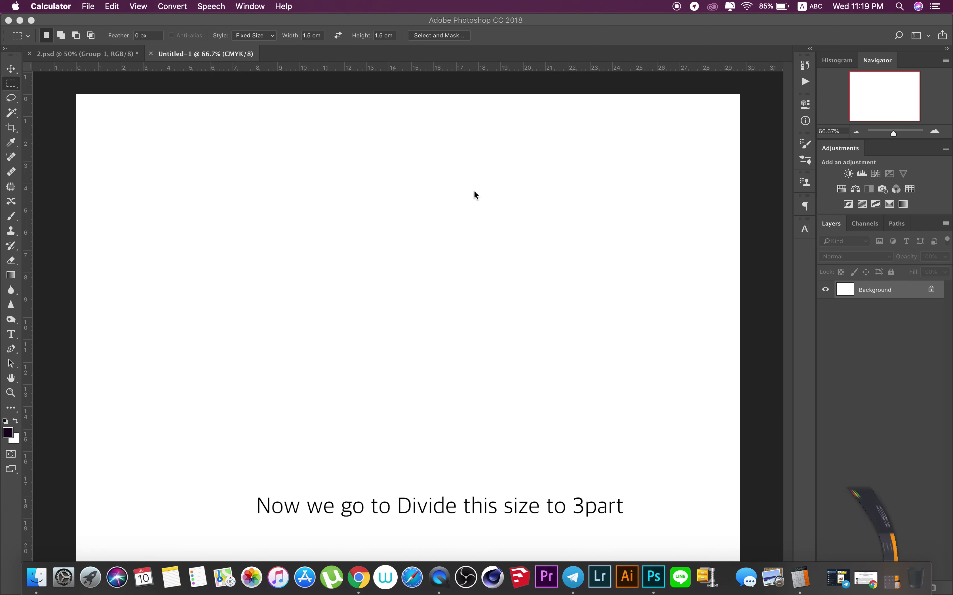
- Set the Rectangular Marquee to Fixed Size with a 9.9 cm width
click(12, 84)
click(255, 35)
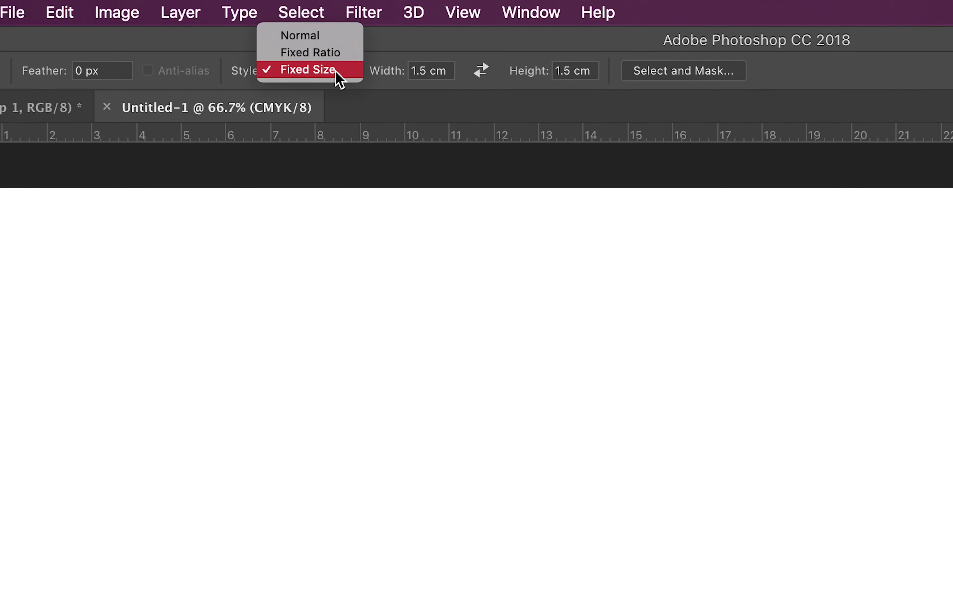
click(425, 71)
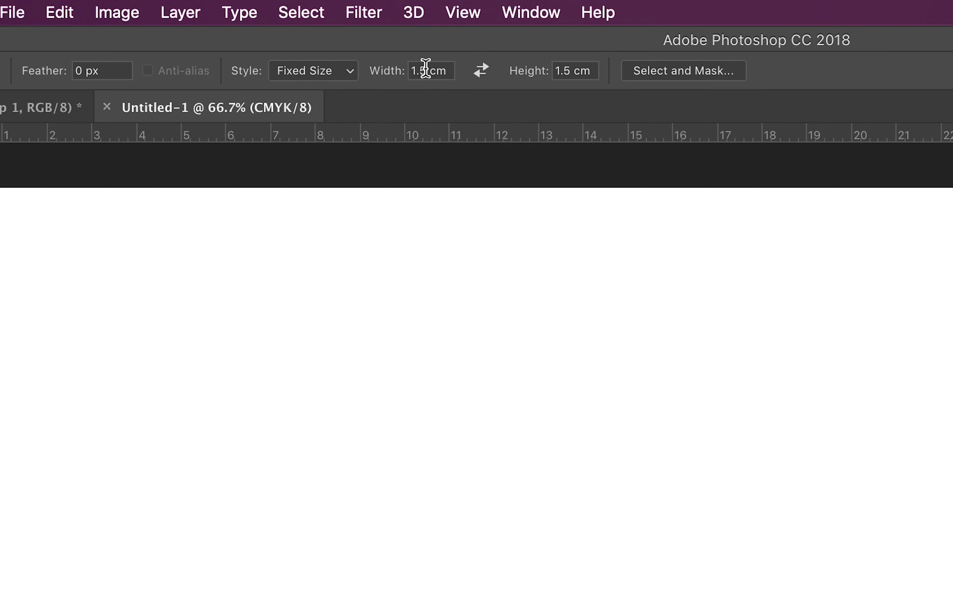
click(426, 70)
text(9.)
text(9)
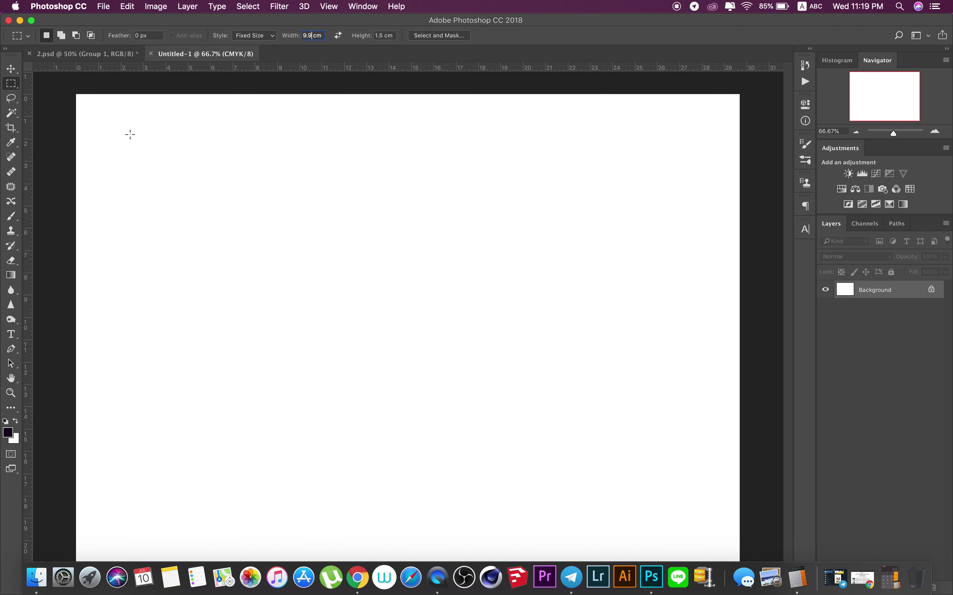
- Add vertical guides at both 9.9 cm folds, then set the fixed width to 0.5 cm
mouse_move(131, 135)
mouse_down()
mouse_move(49, 215)
mouse_move(301, 229)
mouse_up()
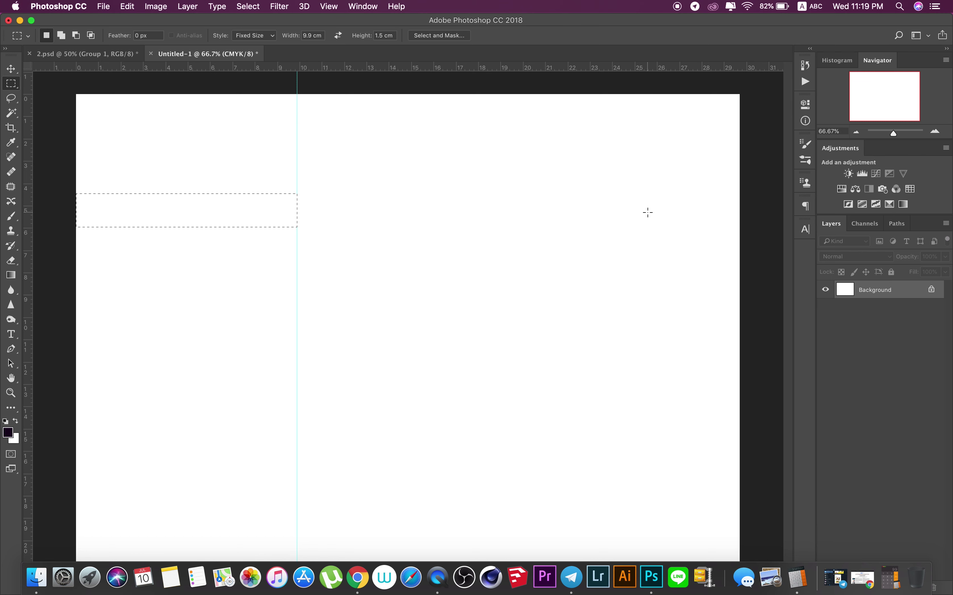
drag(648, 213, 699, 213)
drag(25, 229, 518, 254)
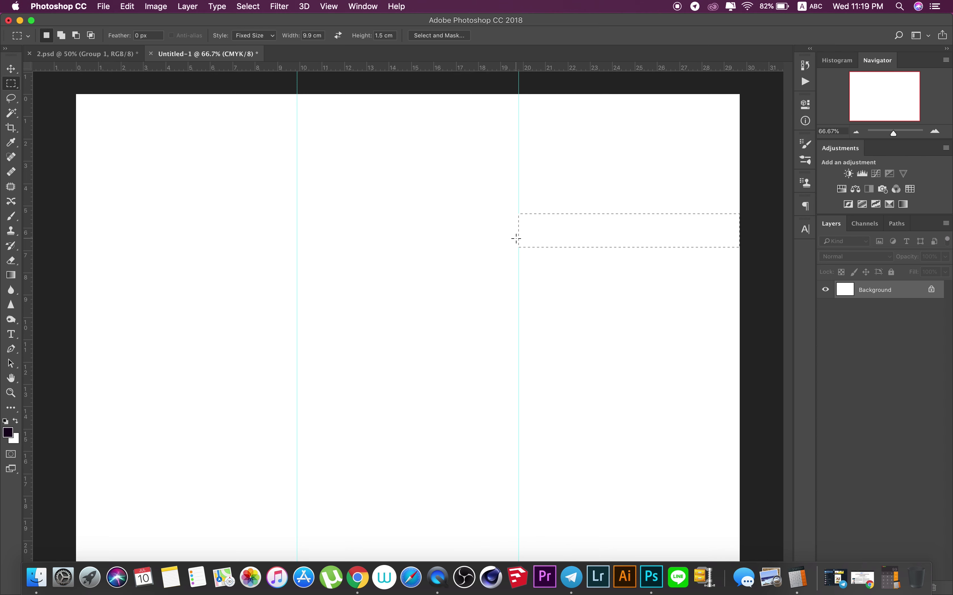
key(super+d)
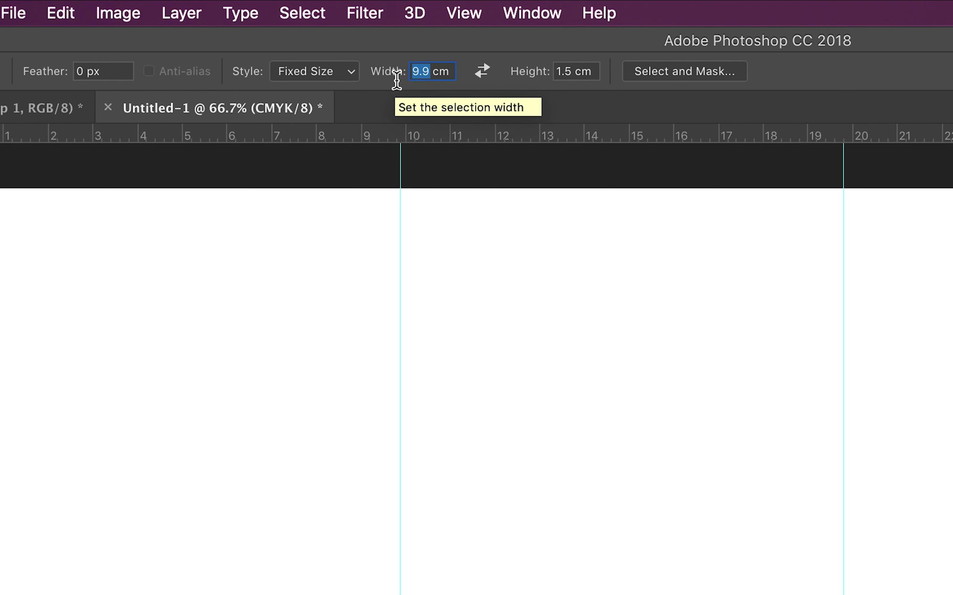
text(0.)
text(5)
key(Return)
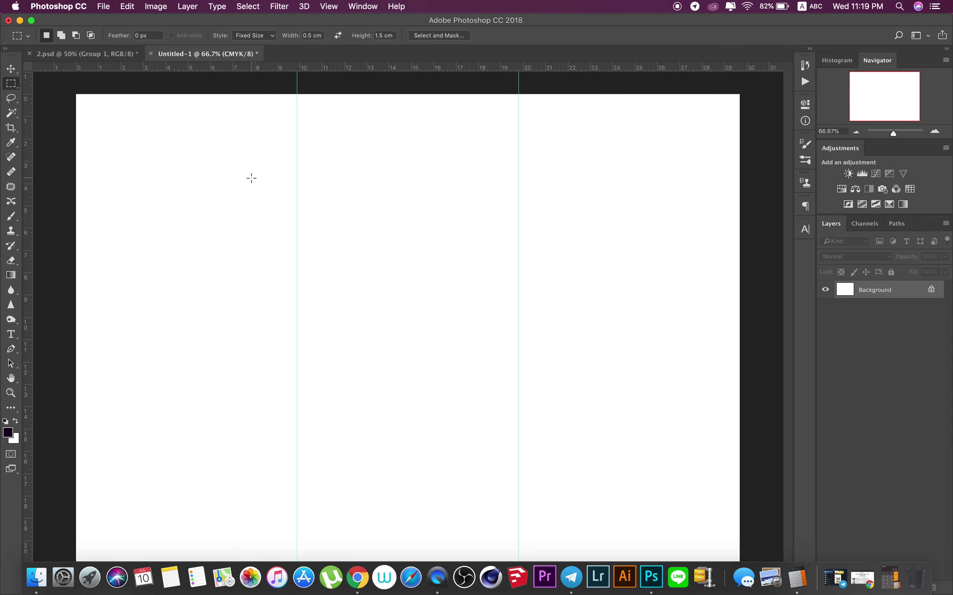
- Add guides 0.5 cm left and right of the first fold
drag(294, 186, 285, 186)
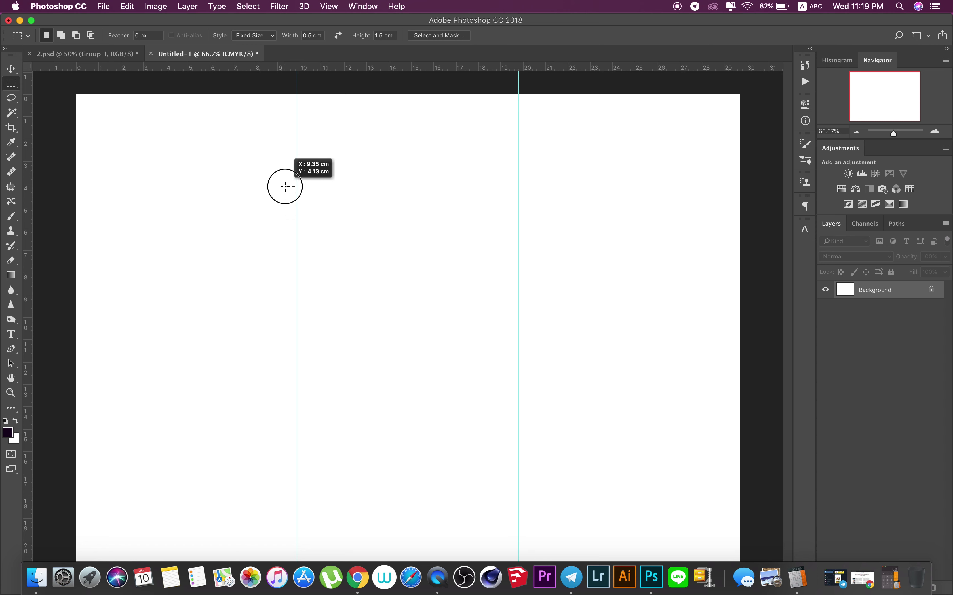
drag(284, 187, 287, 187)
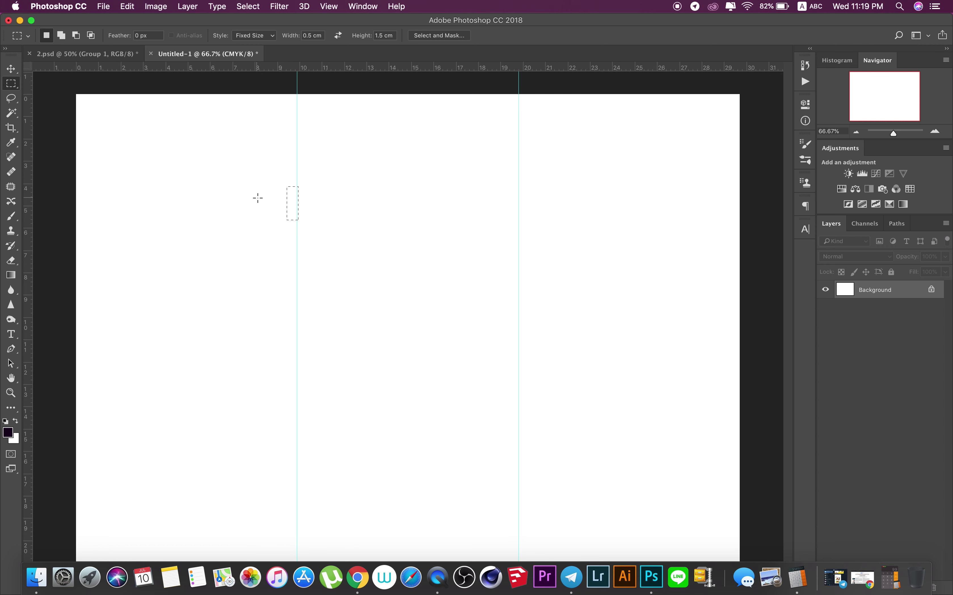
right_click(304, 204)
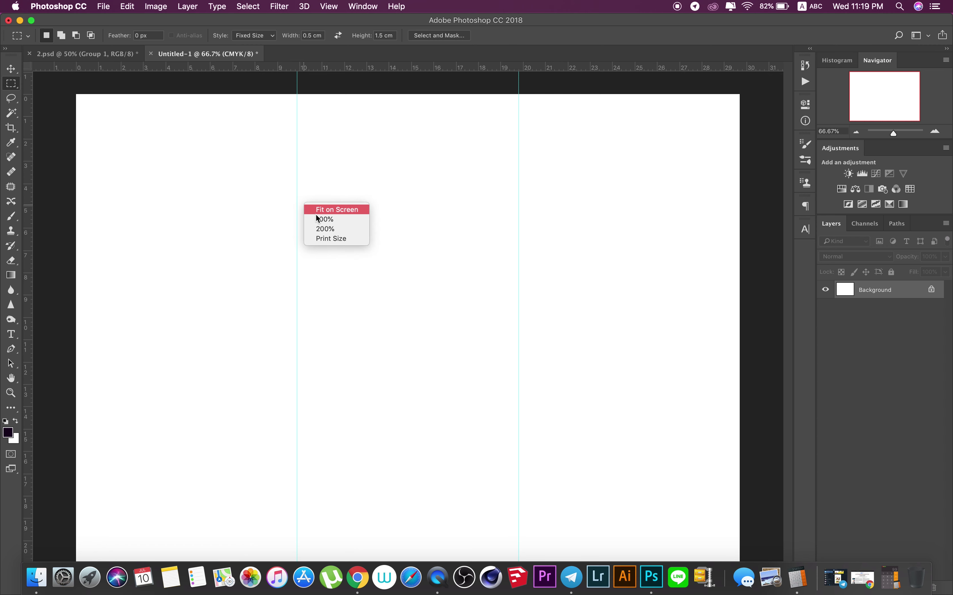
click(319, 219)
click(357, 226)
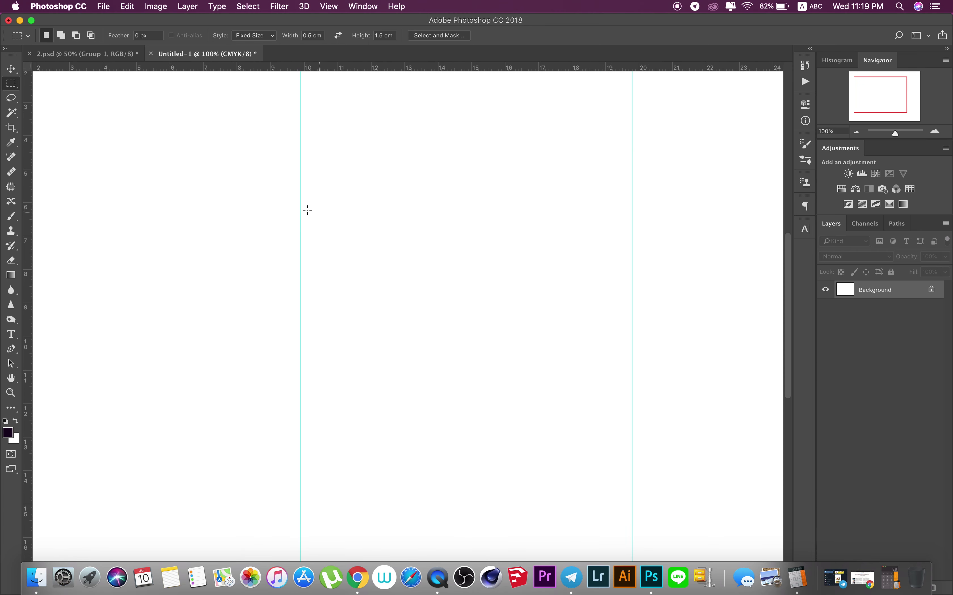
drag(272, 203, 284, 208)
drag(29, 260, 285, 279)
drag(315, 227, 301, 213)
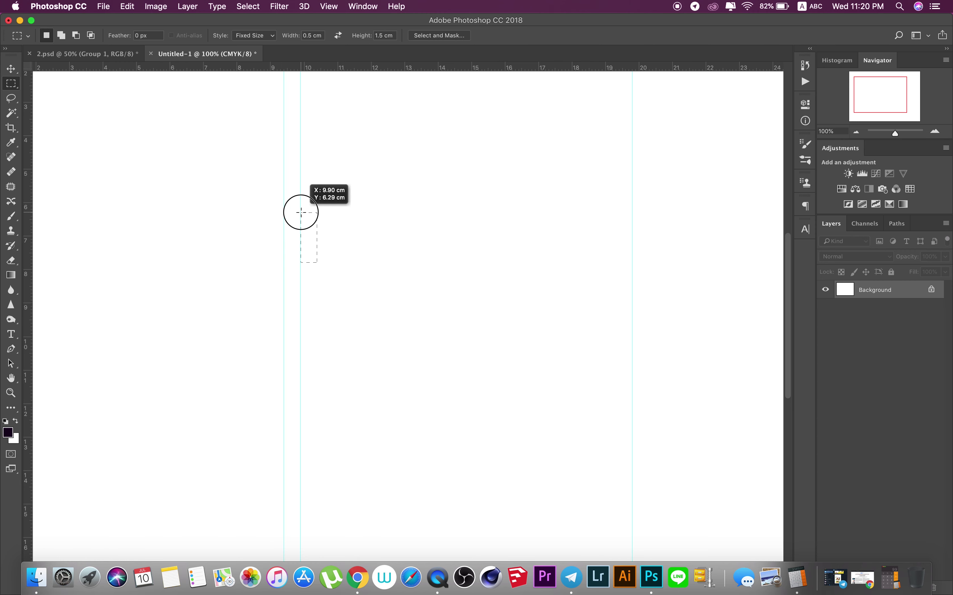
drag(26, 256, 315, 289)
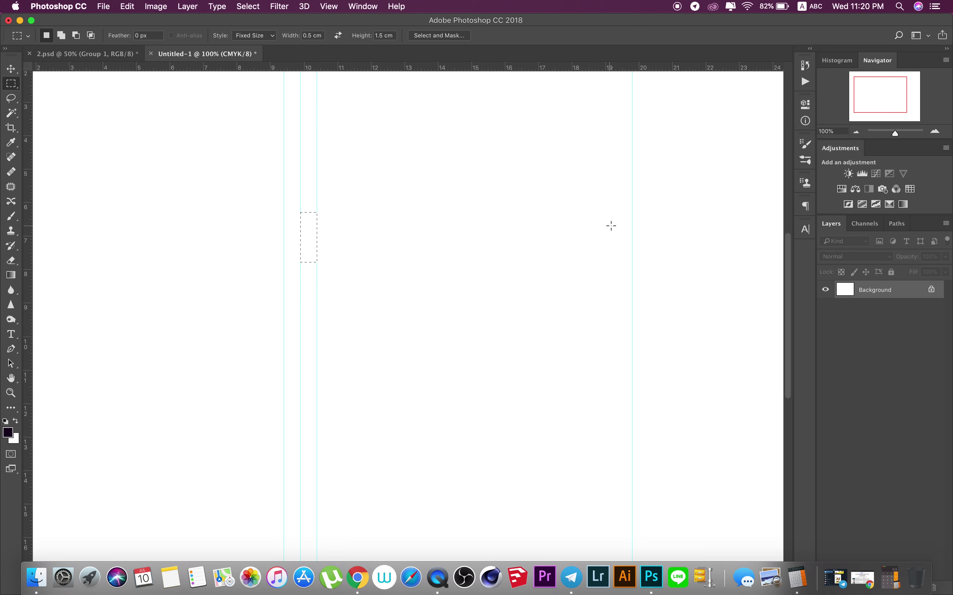
- Add guides 0.5 cm either side of the second fold, deselect, and fit the page on screen
drag(614, 222, 616, 221)
drag(28, 303, 616, 298)
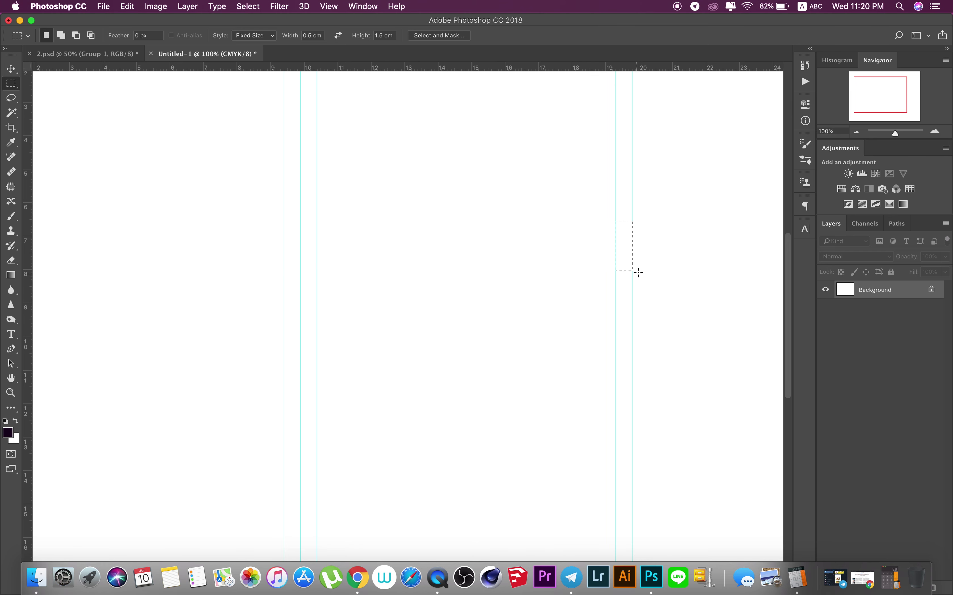
drag(636, 225, 620, 224)
drag(28, 251, 648, 257)
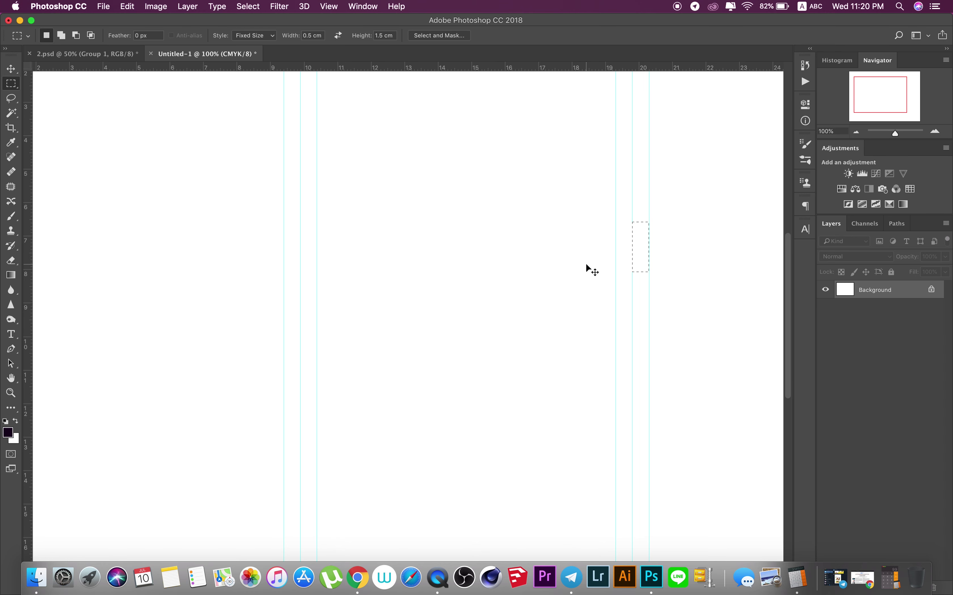
key(super+d)
right_click(496, 236)
key(Escape)
right_click(492, 232)
click(497, 236)
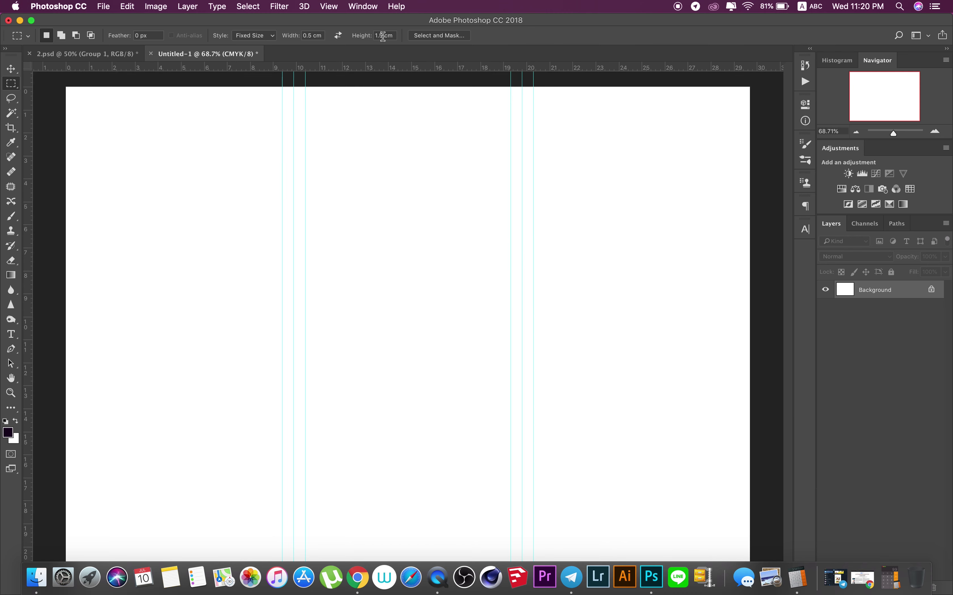
- Set the fixed marquee size to 1 × 1 cm
drag(382, 36, 369, 38)
text(1)
drag(313, 35, 288, 38)
text(1)
key(Return)
- Add 1 cm margin guides at the left, top and right edges
drag(110, 159, 53, 171)
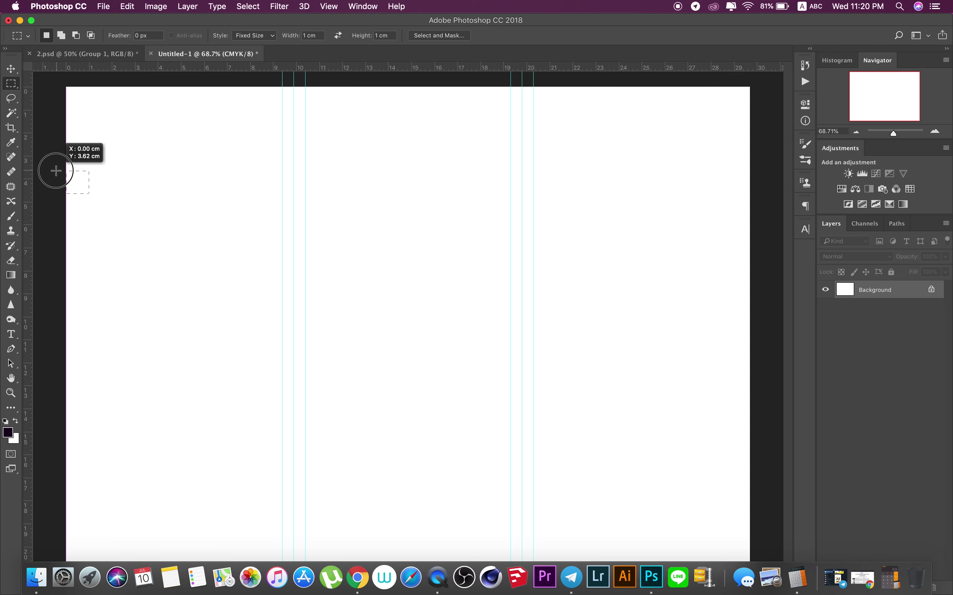
drag(34, 223, 89, 236)
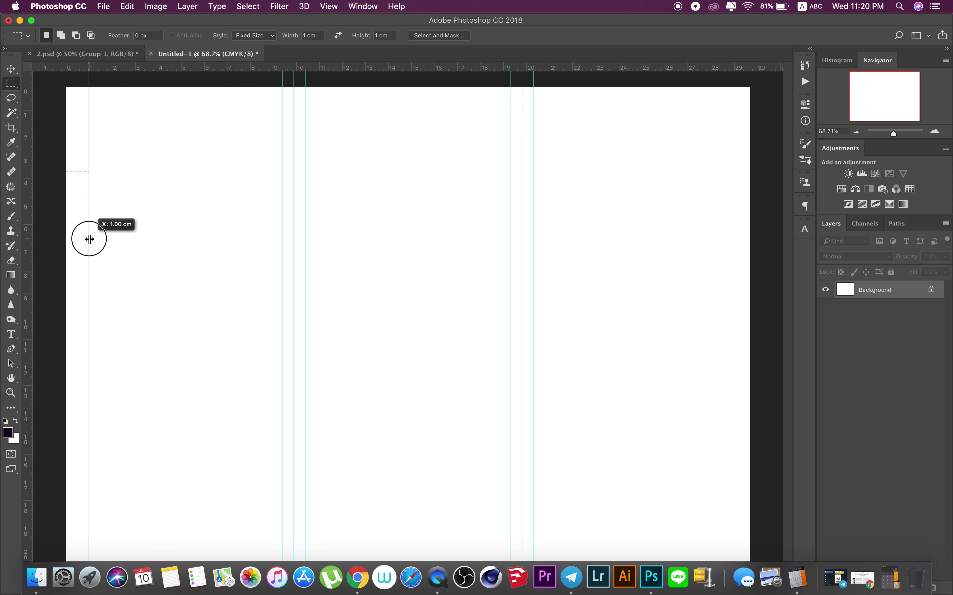
click(127, 109)
click(127, 87)
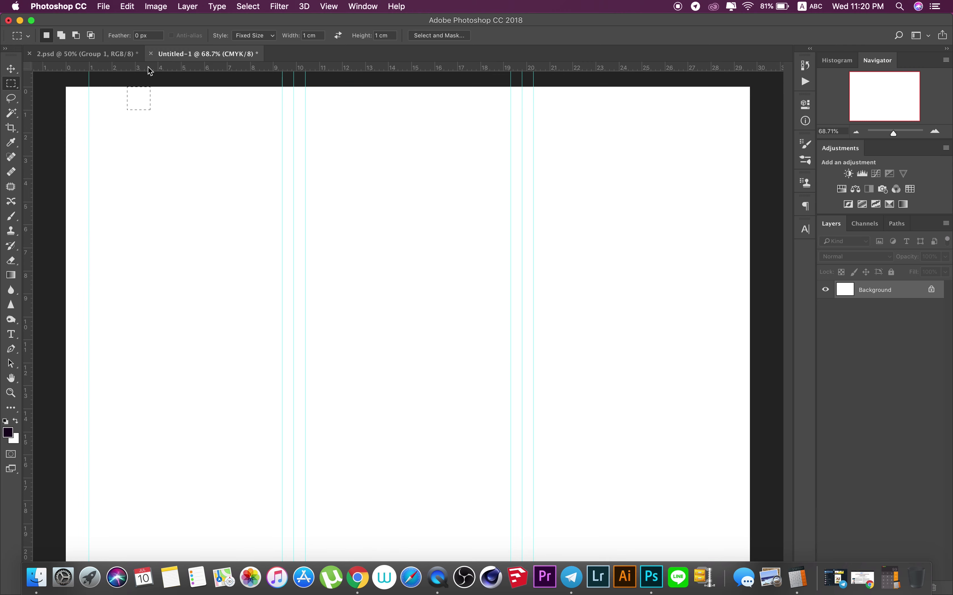
drag(152, 68, 152, 113)
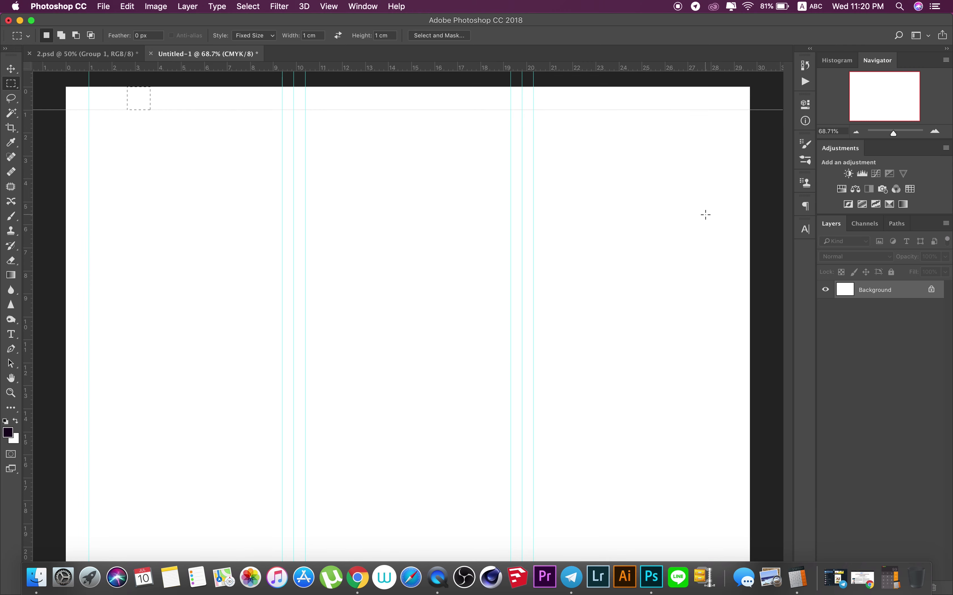
click(727, 216)
drag(34, 224, 728, 261)
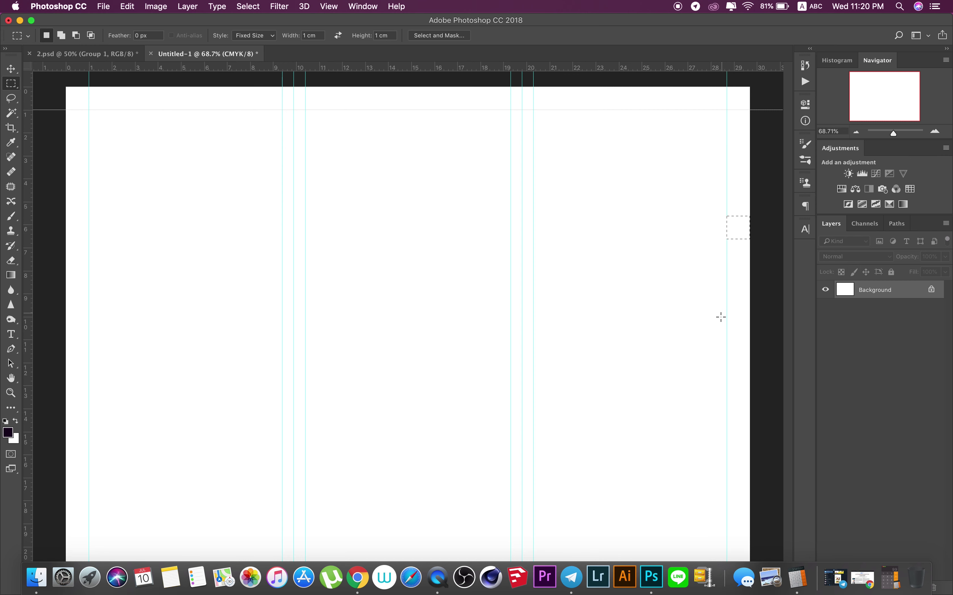
- Add a 1 cm bottom margin guide and fit the page on screen
drag(595, 538, 581, 546)
scroll(560, 407, down, 1)
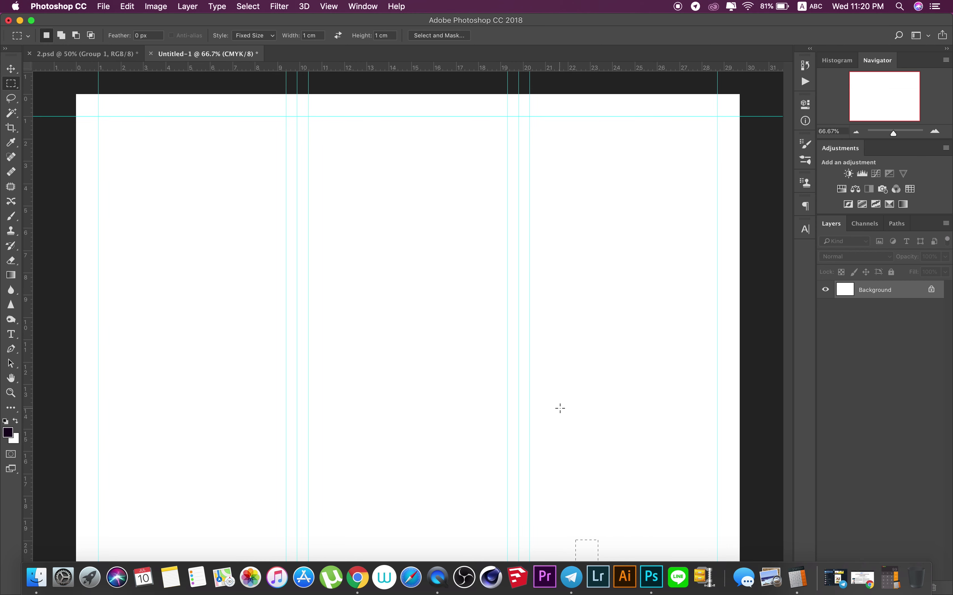
scroll(565, 371, down, 1)
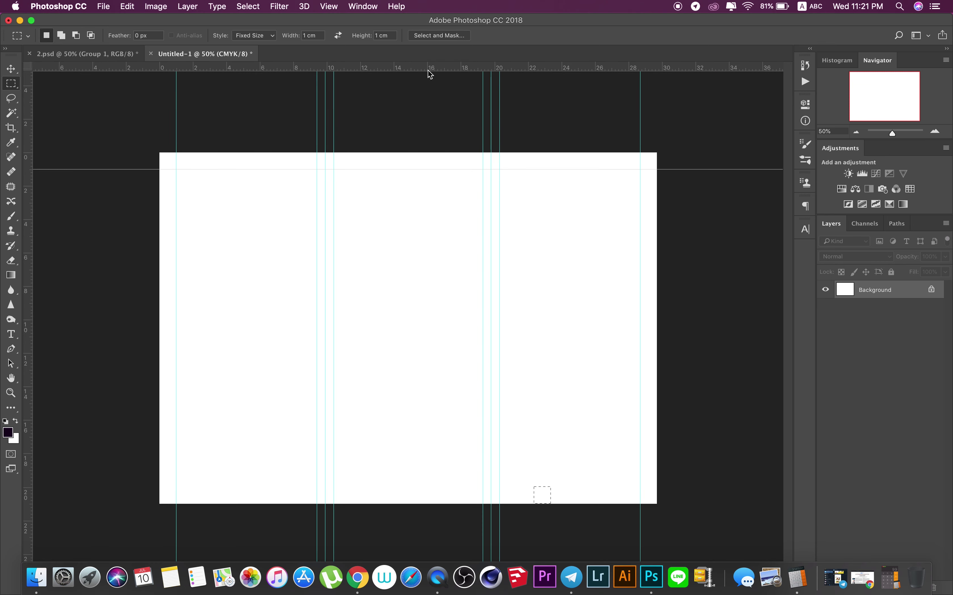
drag(430, 69, 557, 487)
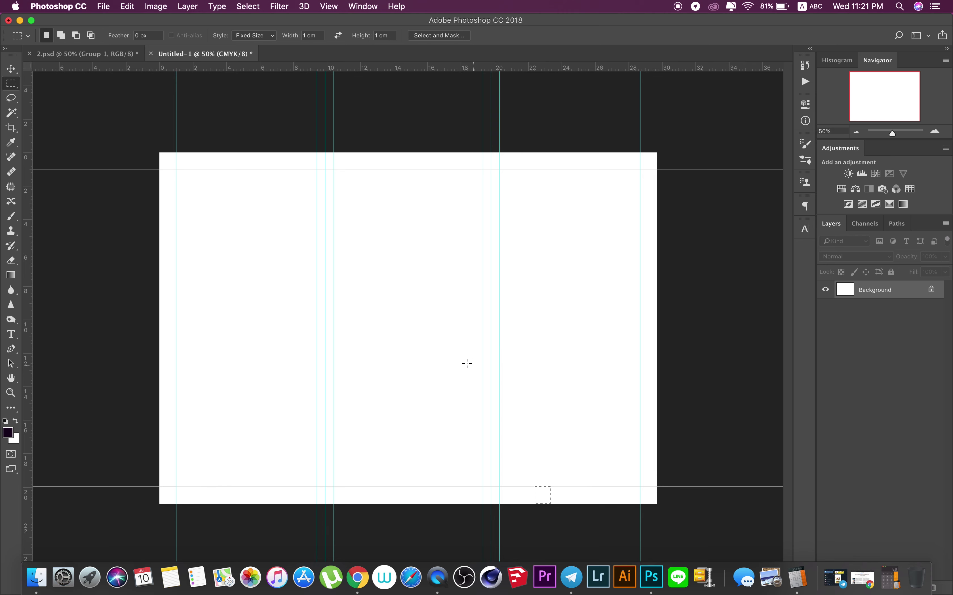
right_click(429, 344)
click(433, 345)
right_click(434, 344)
click(441, 351)
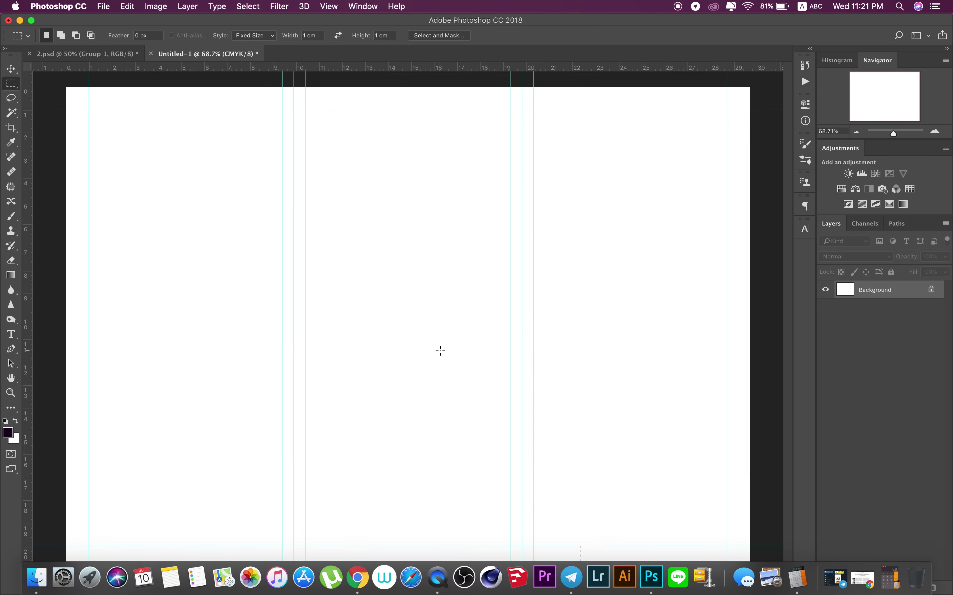
key(v)
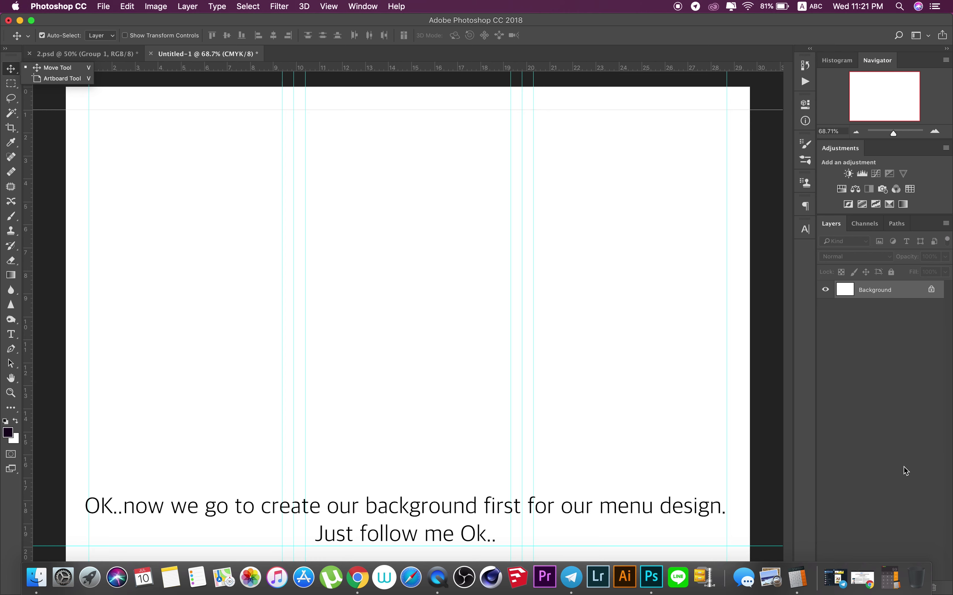
- Enlarge the Layers panel and add an empty Layer 1
mouse_move(842, 226)
mouse_down()
mouse_move(843, 181)
mouse_move(833, 181)
mouse_up()
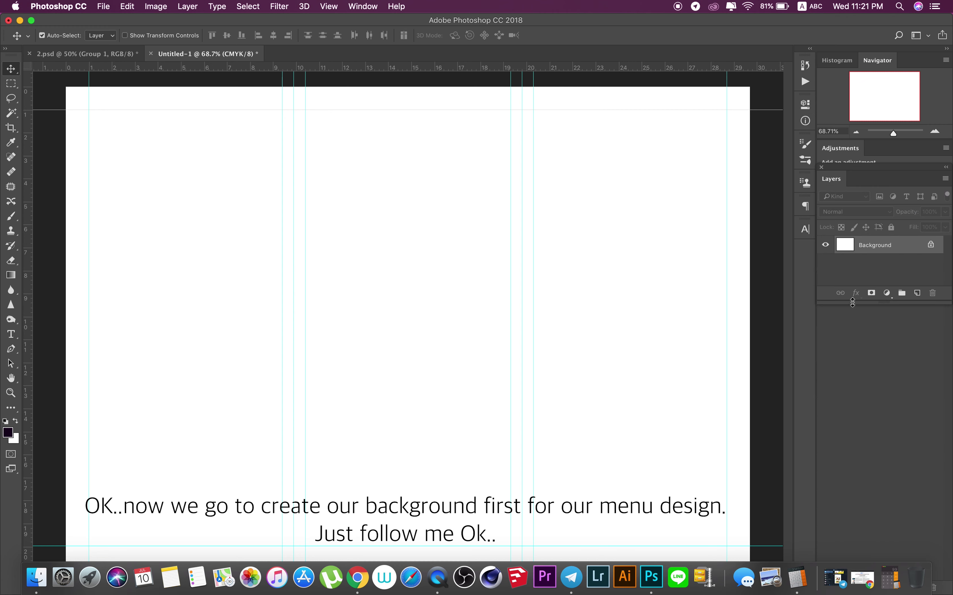
drag(852, 302, 851, 547)
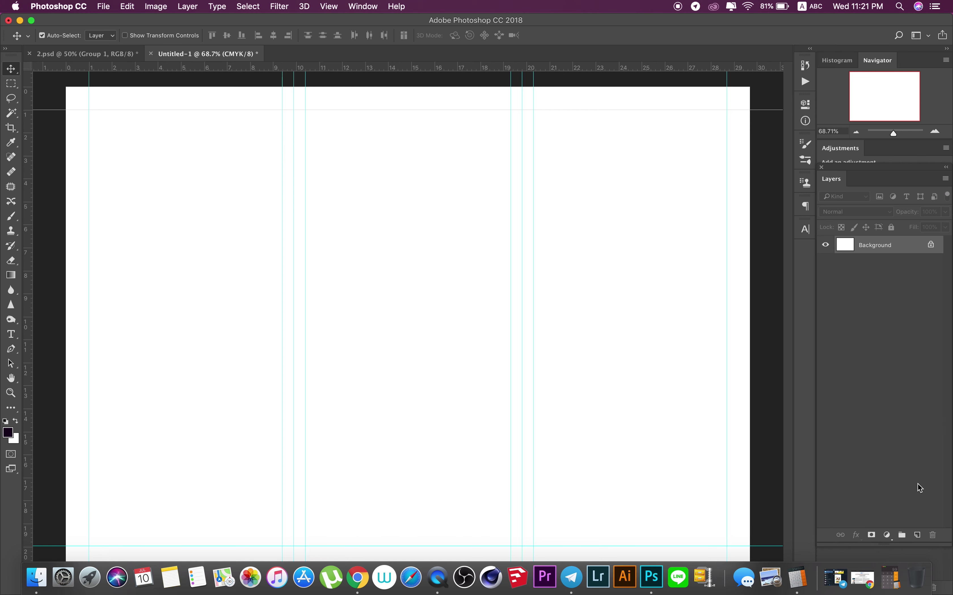
click(917, 537)
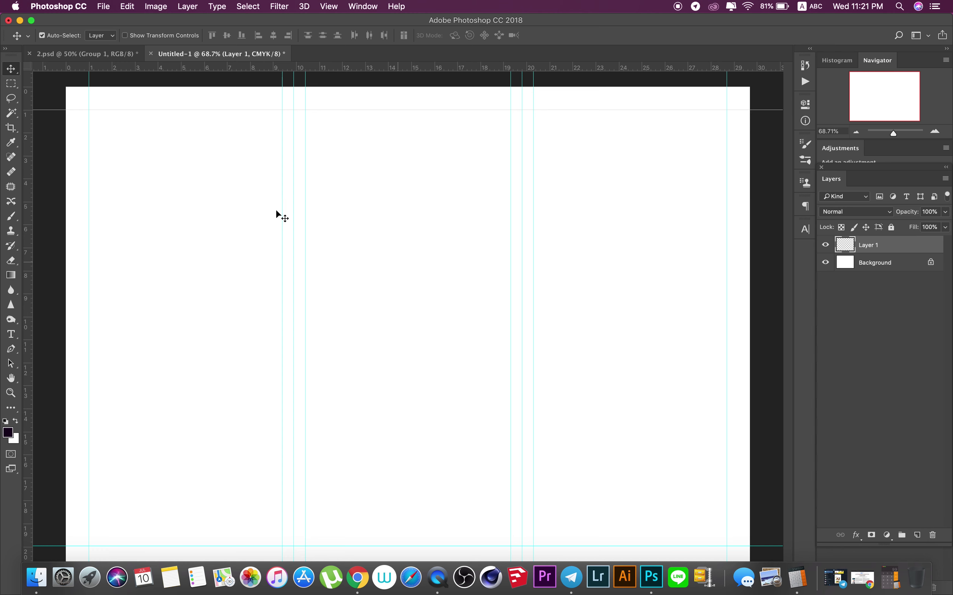
- Select a band about 4.6 cm tall across the top using a Normal-style marquee
click(11, 83)
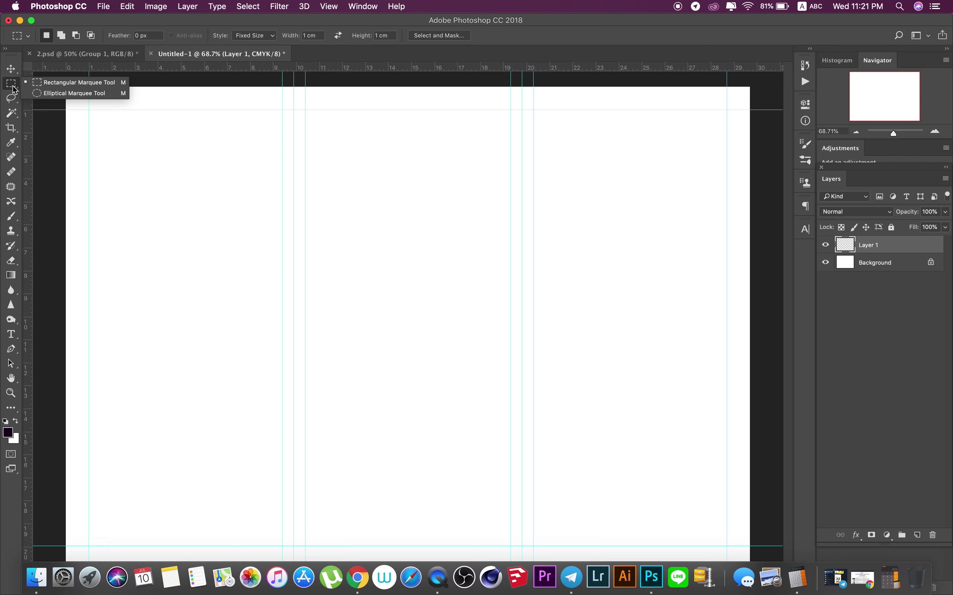
click(39, 84)
click(273, 37)
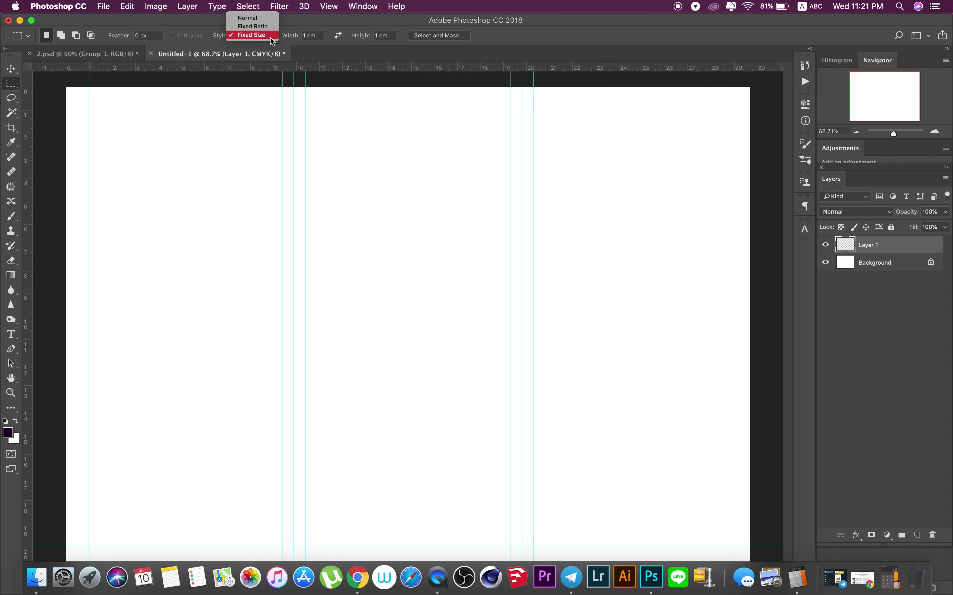
click(252, 18)
drag(66, 88, 763, 192)
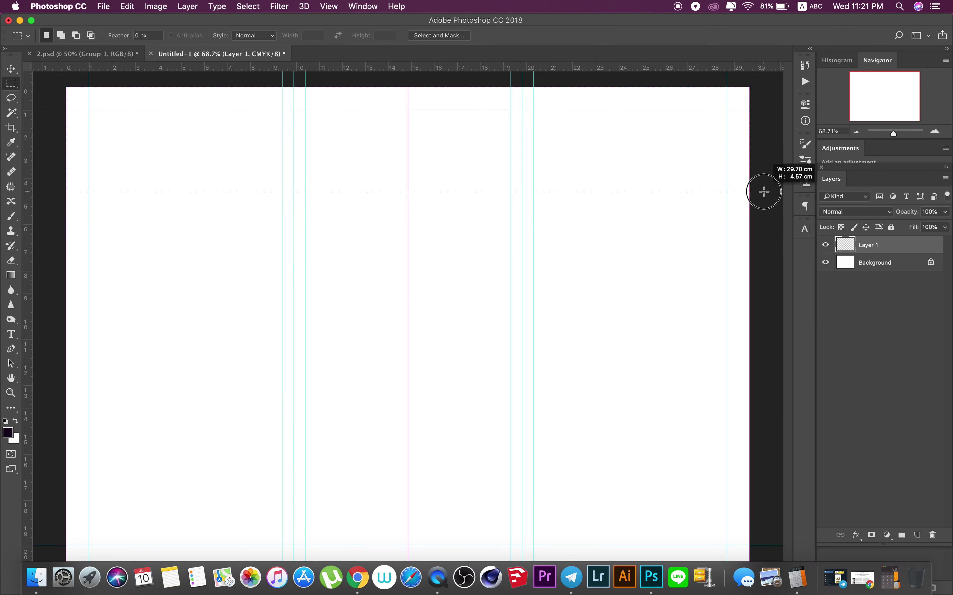
drag(764, 192, 763, 192)
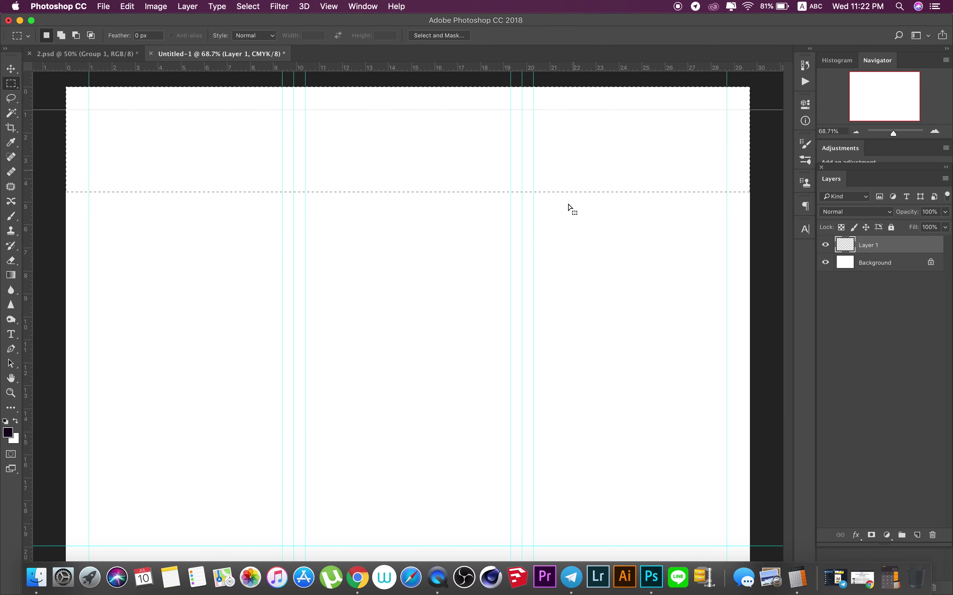
- Fill the top band with dark purple and add an empty Layer 2
click(9, 434)
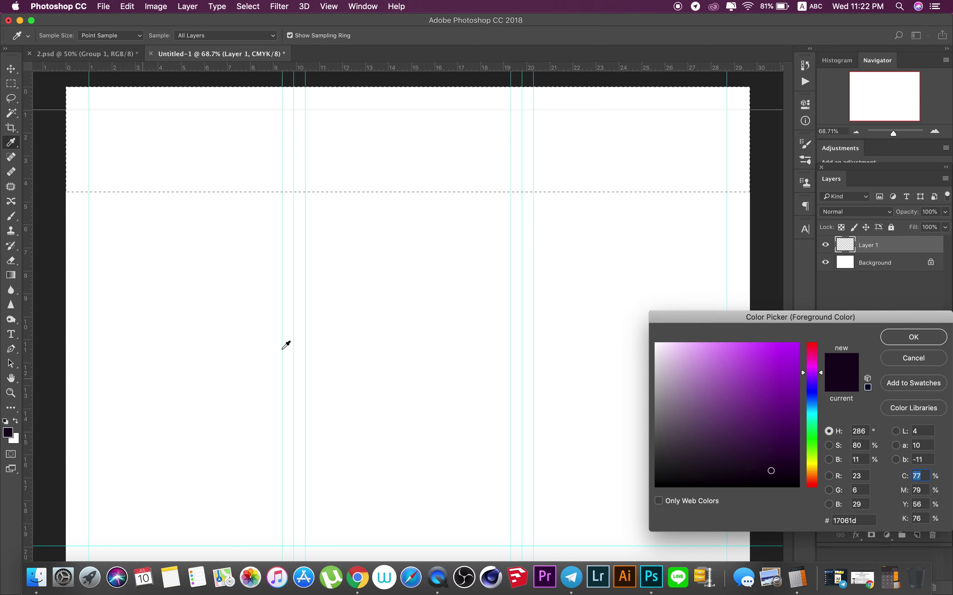
click(737, 473)
click(904, 338)
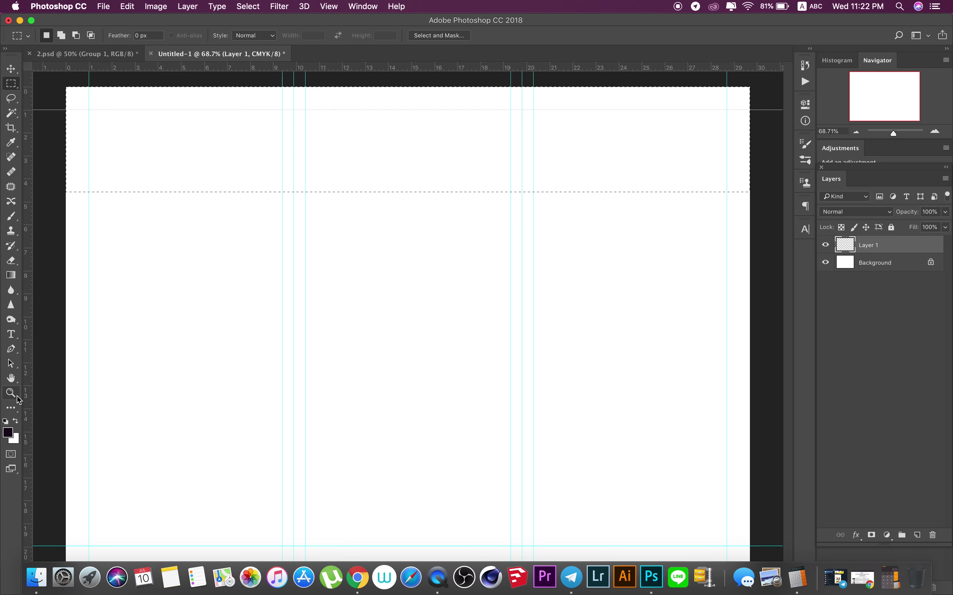
click(12, 409)
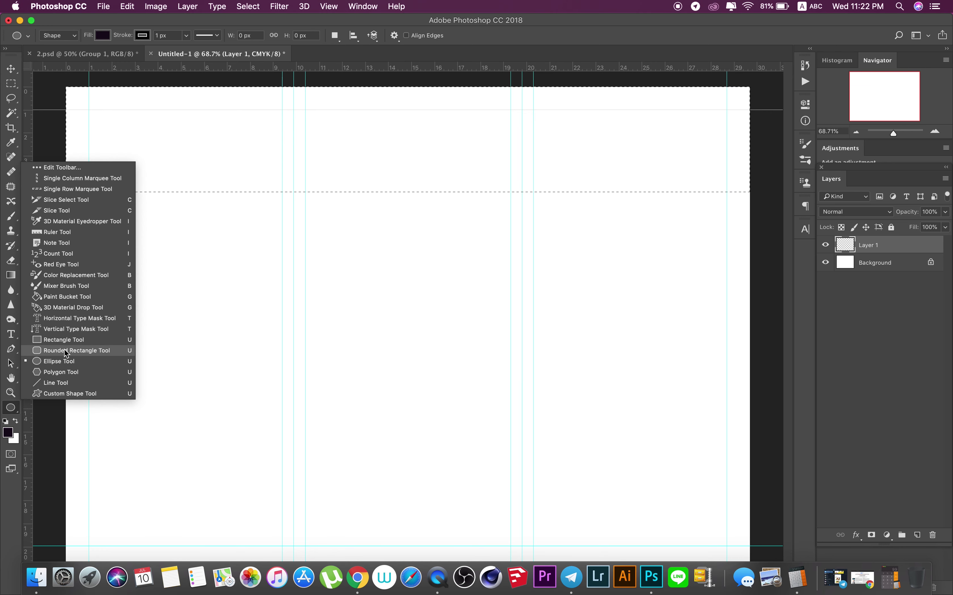
click(67, 298)
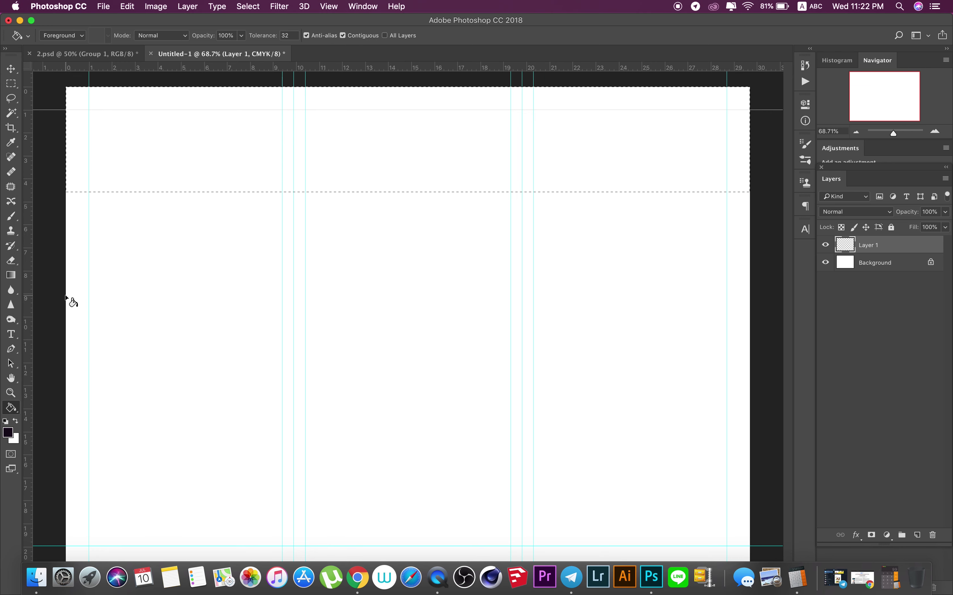
click(221, 162)
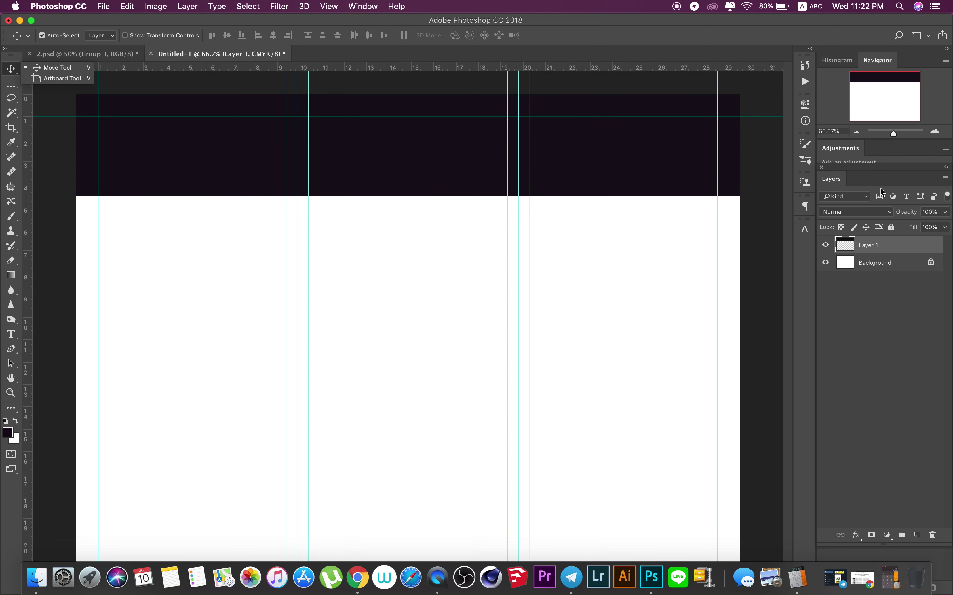
click(918, 535)
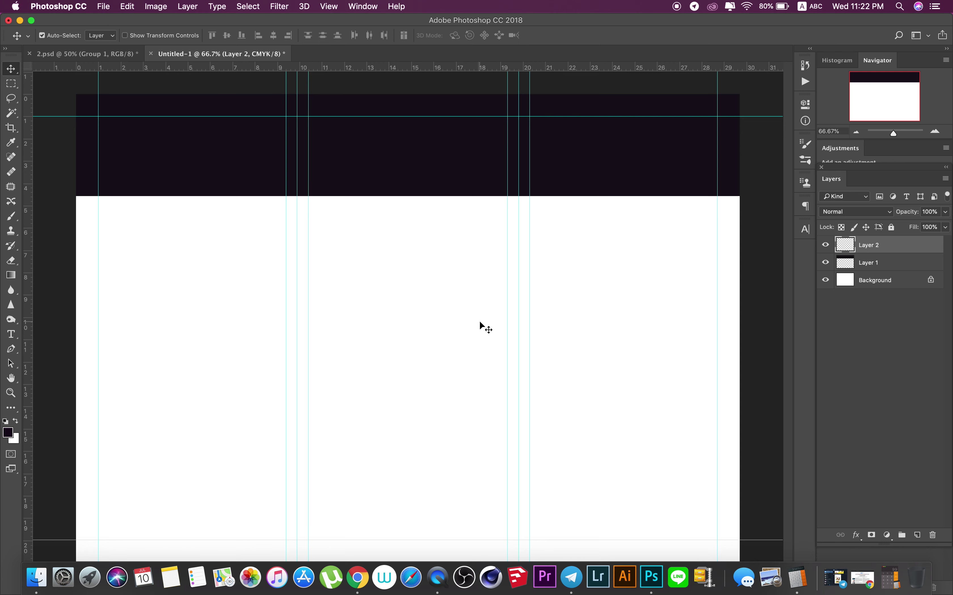
- Draw a closed pen path over the lower-right diagonal and turn it into a selection
key(super+minus)
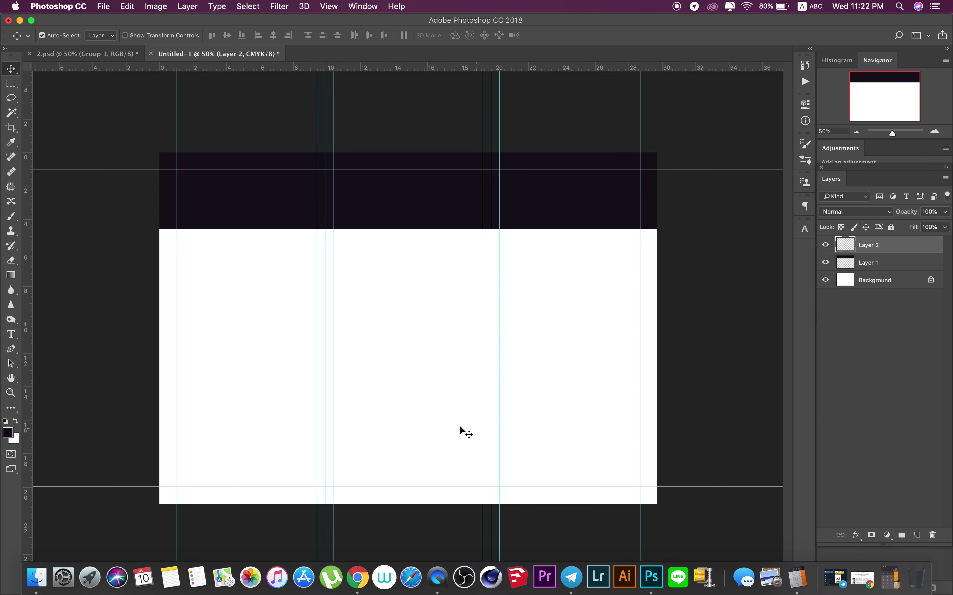
click(16, 353)
click(54, 349)
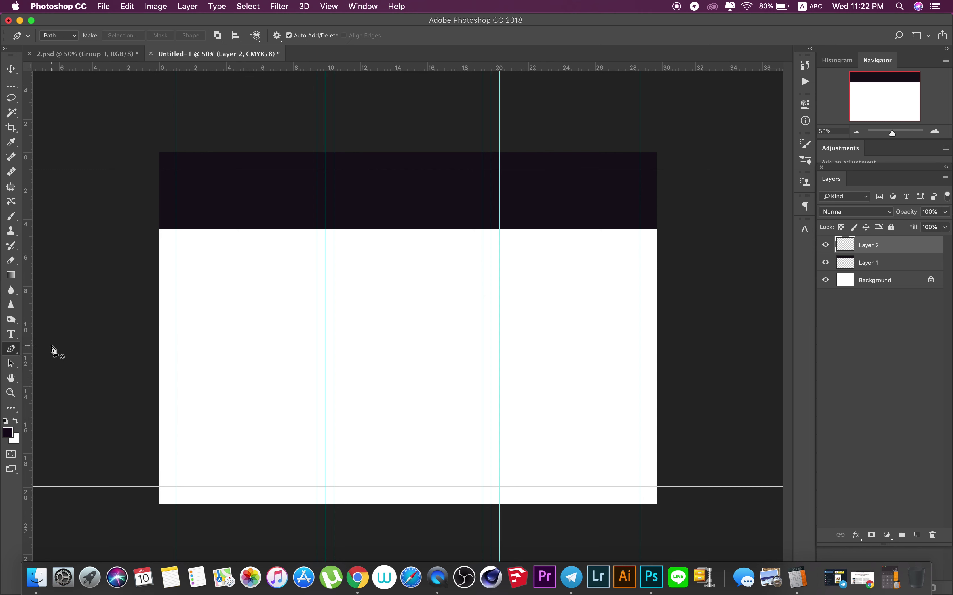
click(156, 506)
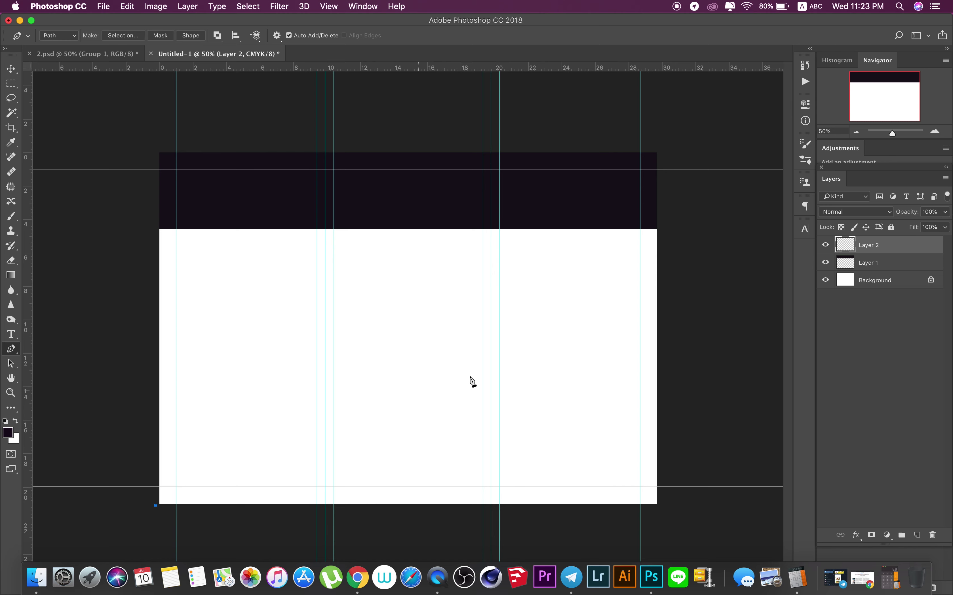
click(677, 313)
click(707, 513)
click(606, 543)
click(407, 537)
click(214, 541)
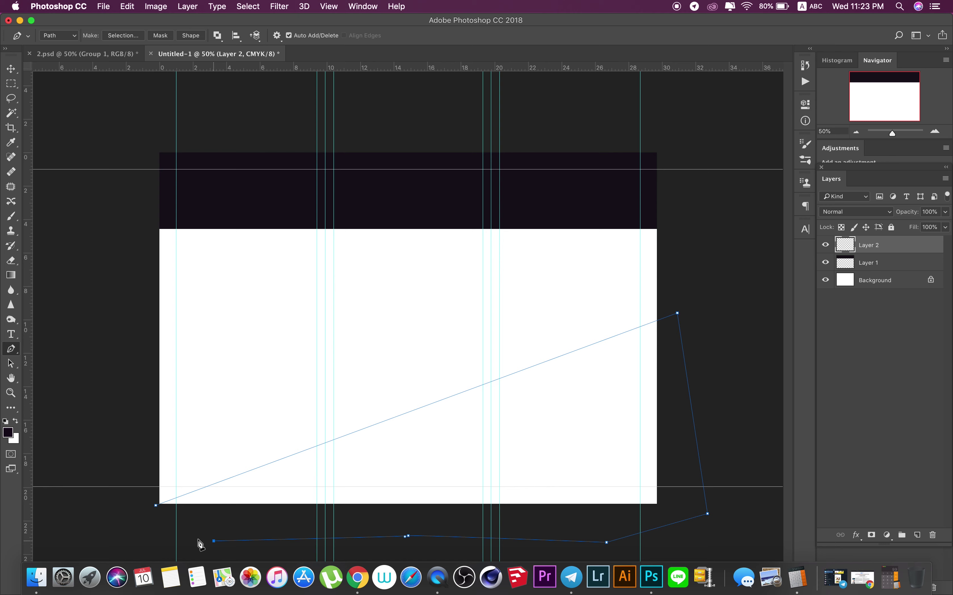
click(164, 524)
click(156, 505)
key(ctrl+Return)
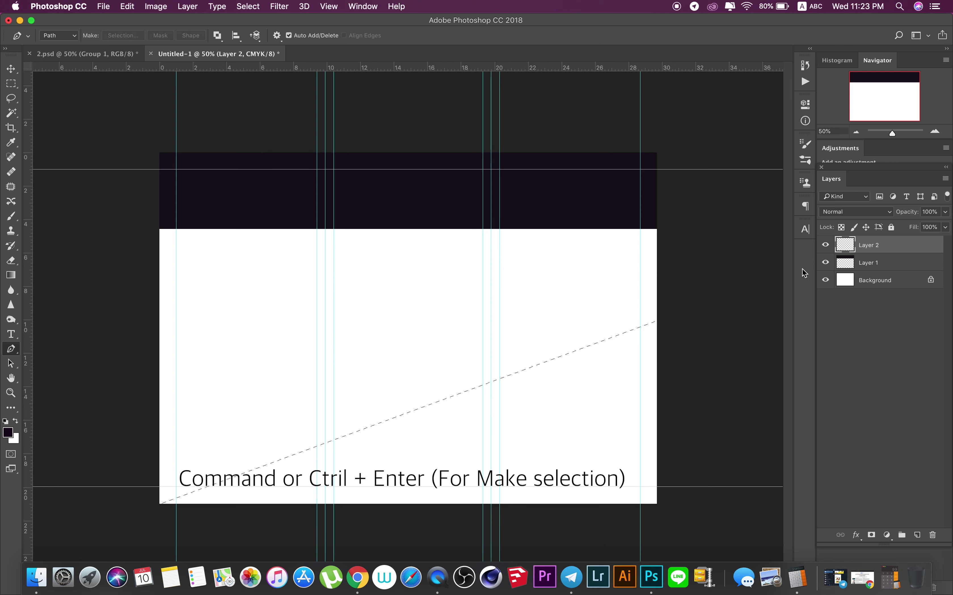
- Fill the diagonal selection with bright yellow and deselect
click(8, 432)
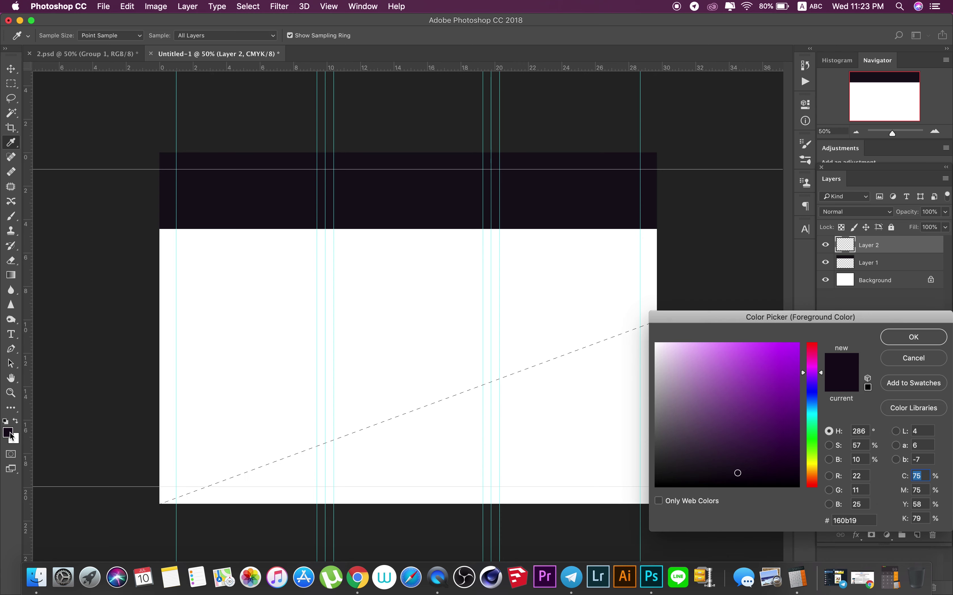
drag(817, 457, 810, 471)
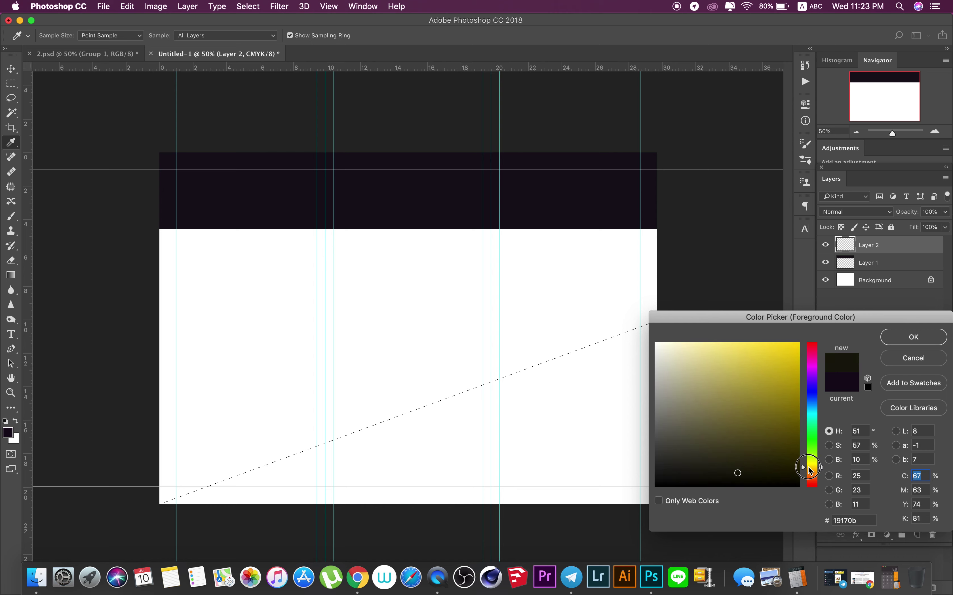
drag(810, 471, 810, 469)
mouse_move(795, 357)
mouse_down()
mouse_move(801, 339)
mouse_move(424, 101)
mouse_up()
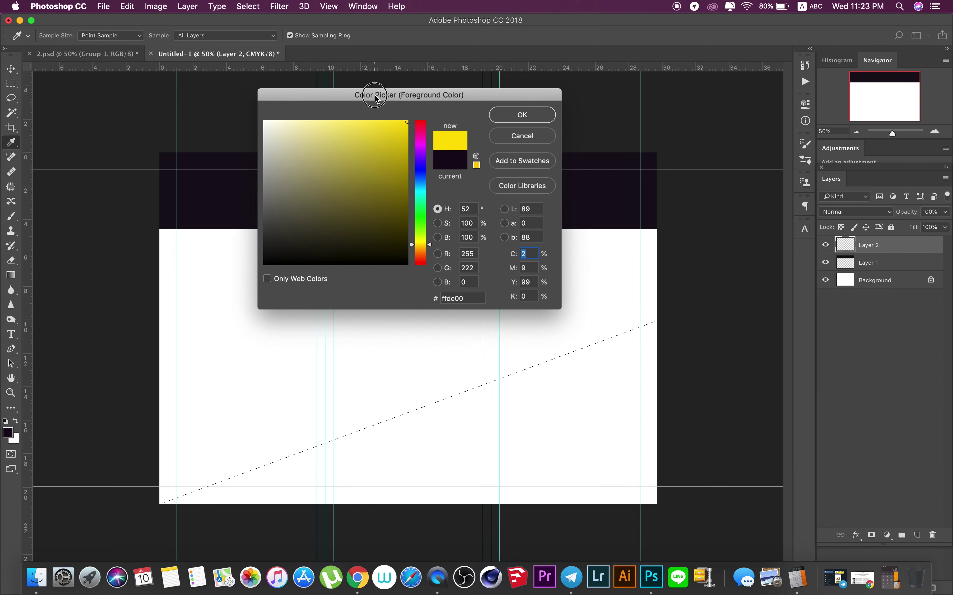
click(522, 115)
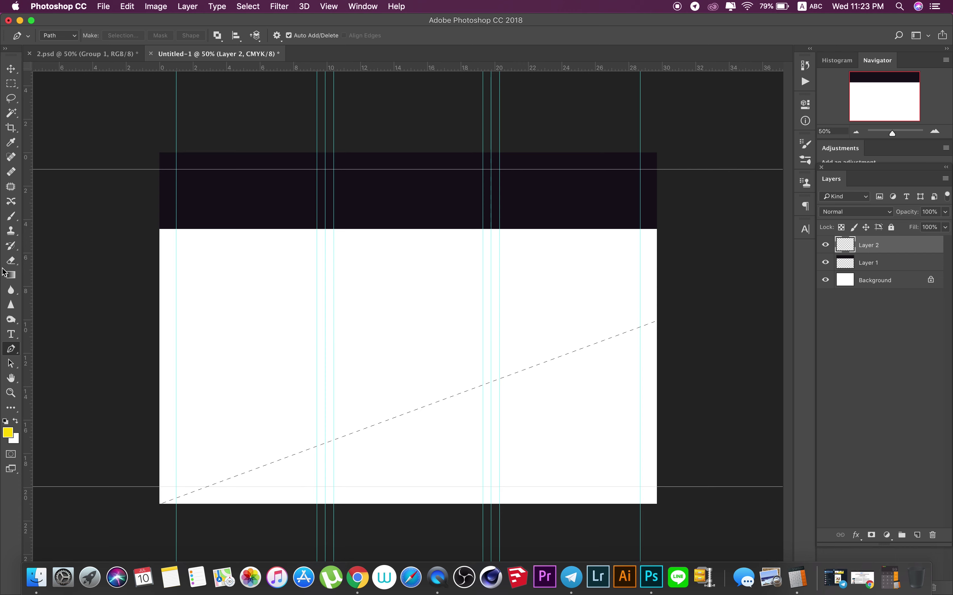
click(16, 409)
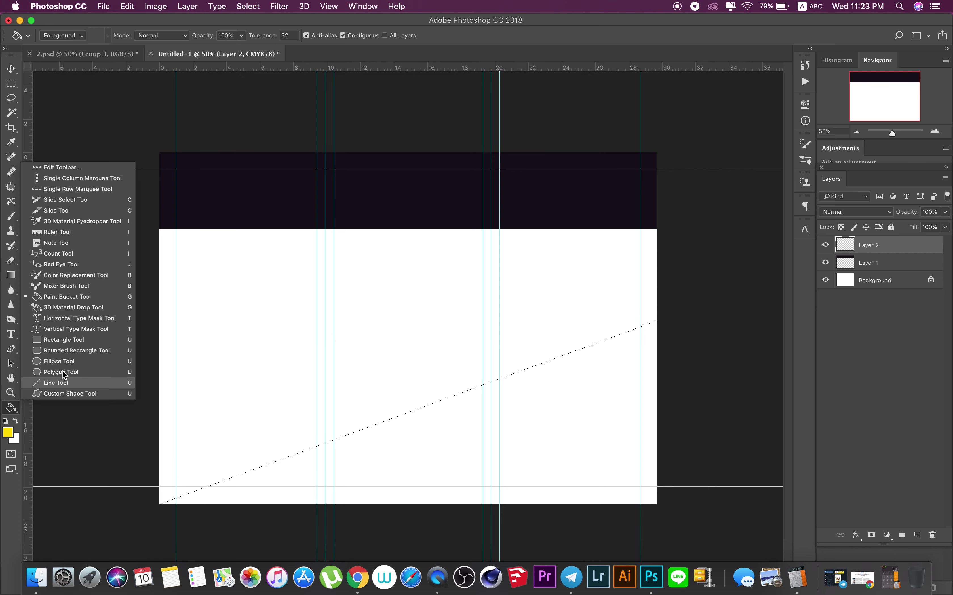
click(71, 294)
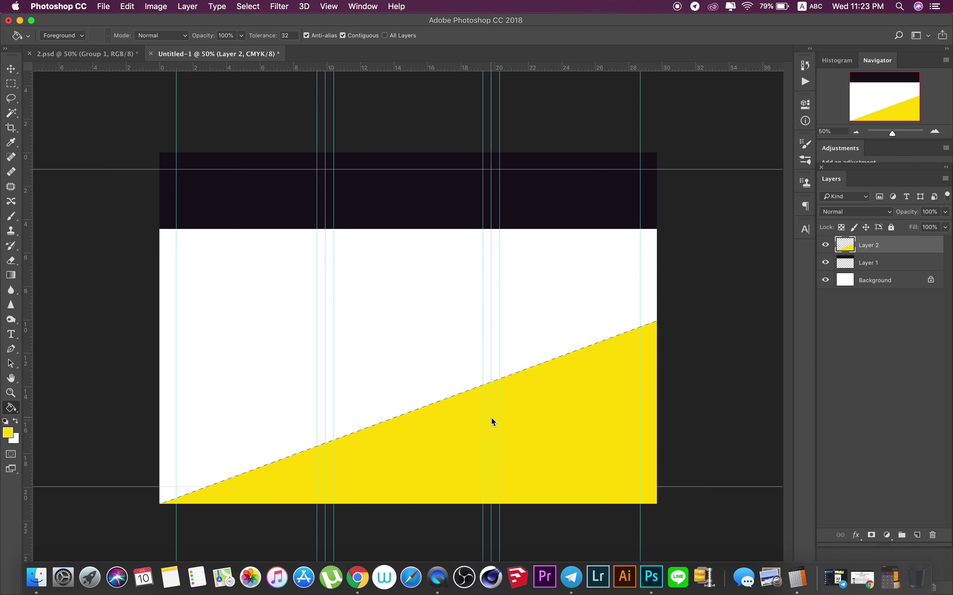
key(super+d)
click(912, 466)
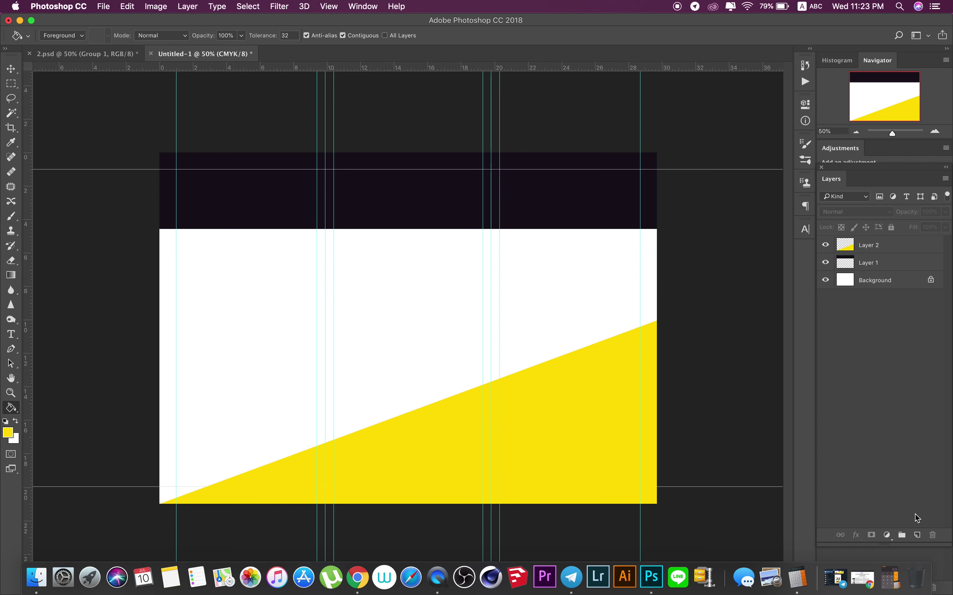
- On a new layer, pen a closed path over the top-left corner and make it a selection
click(917, 535)
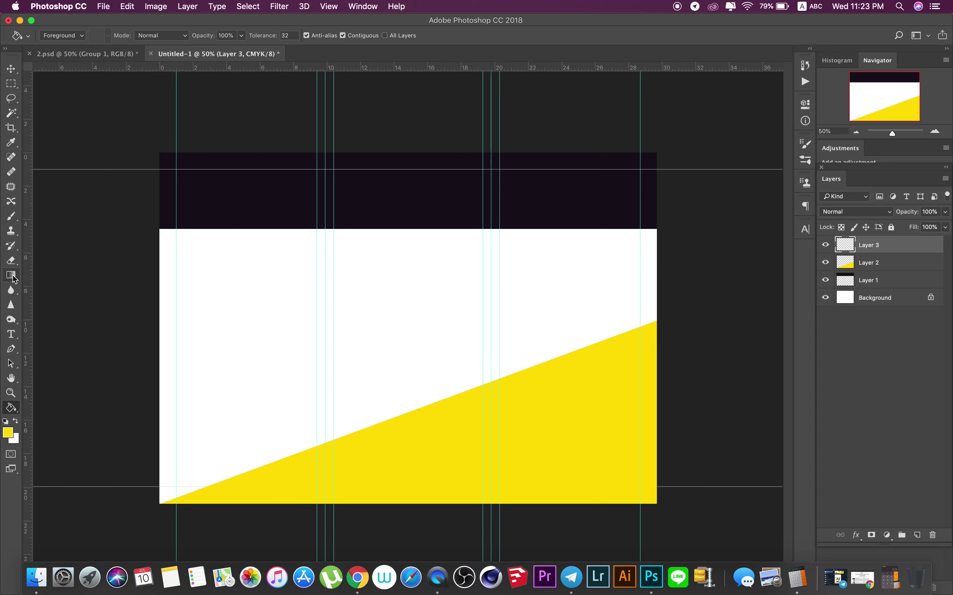
click(18, 351)
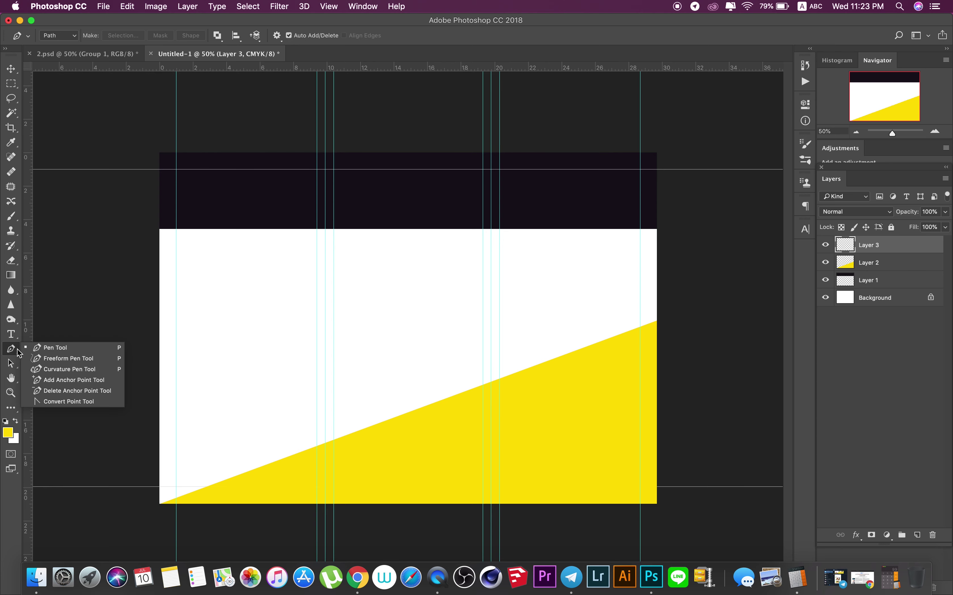
click(54, 348)
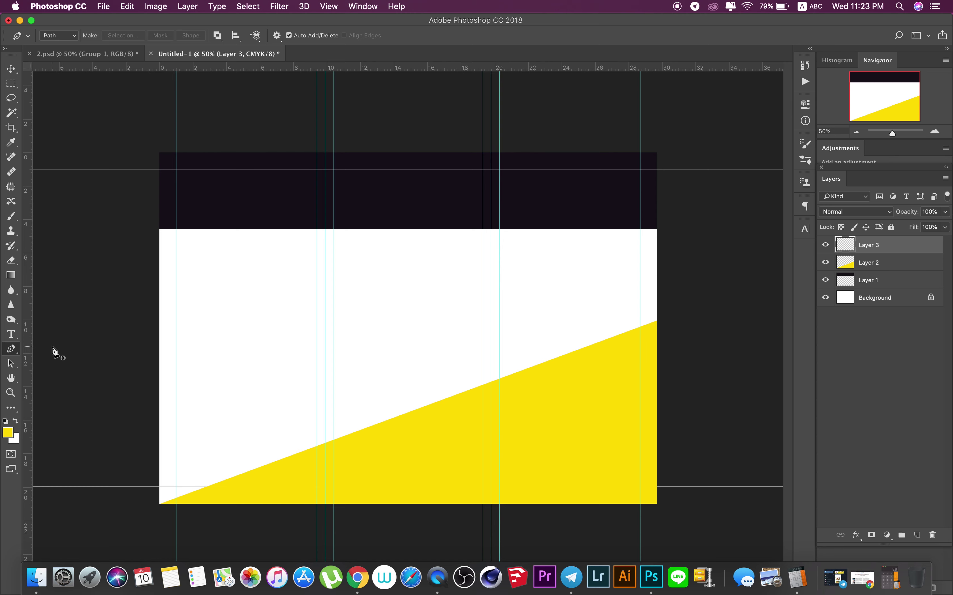
click(150, 301)
click(568, 140)
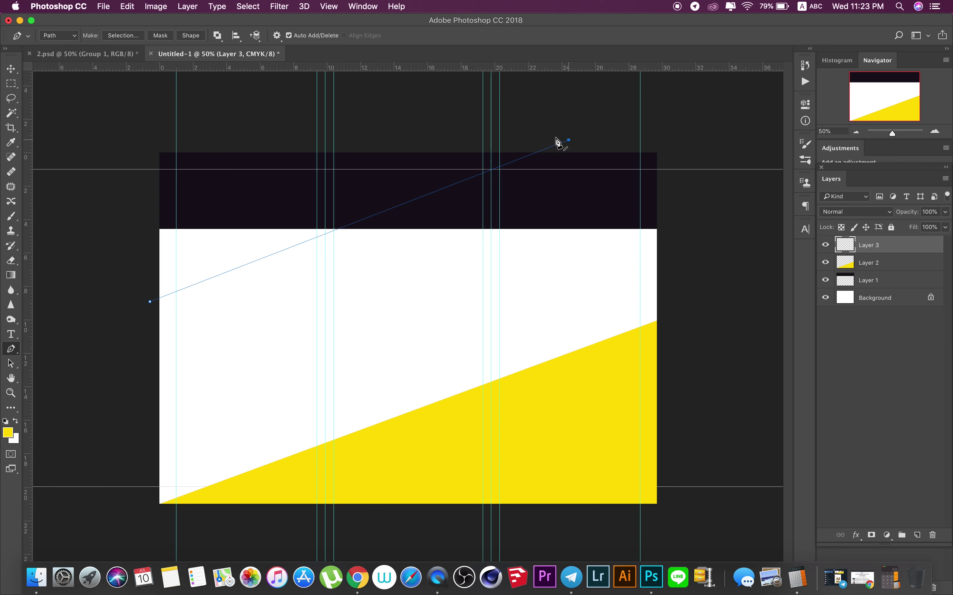
key(super+z)
click(598, 145)
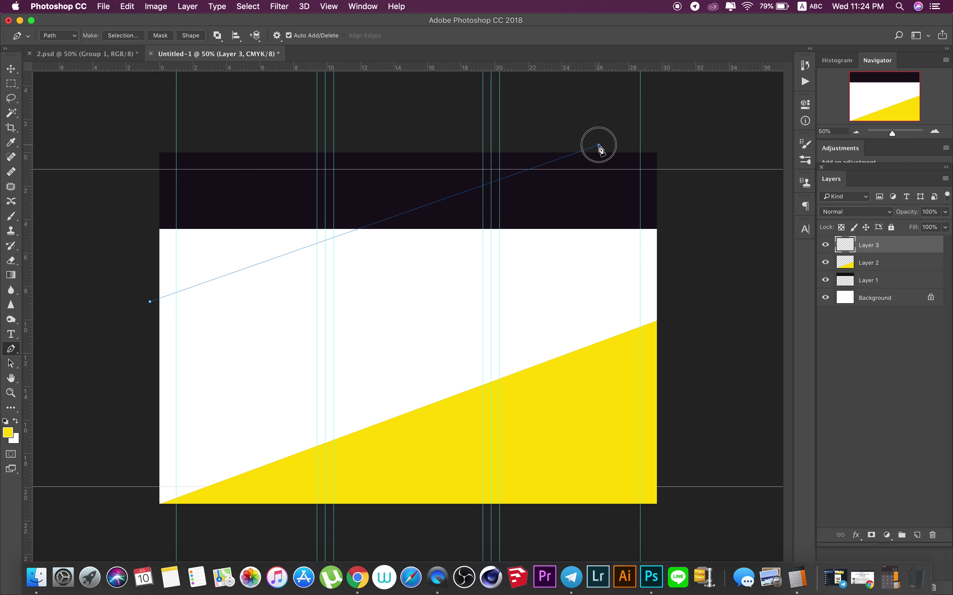
click(135, 129)
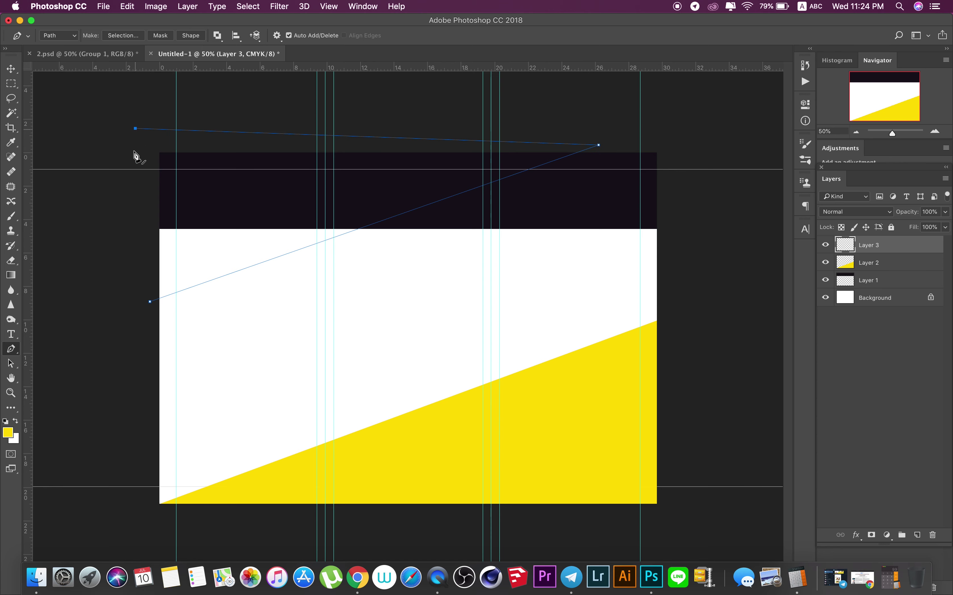
click(125, 203)
click(150, 301)
key(super+Return)
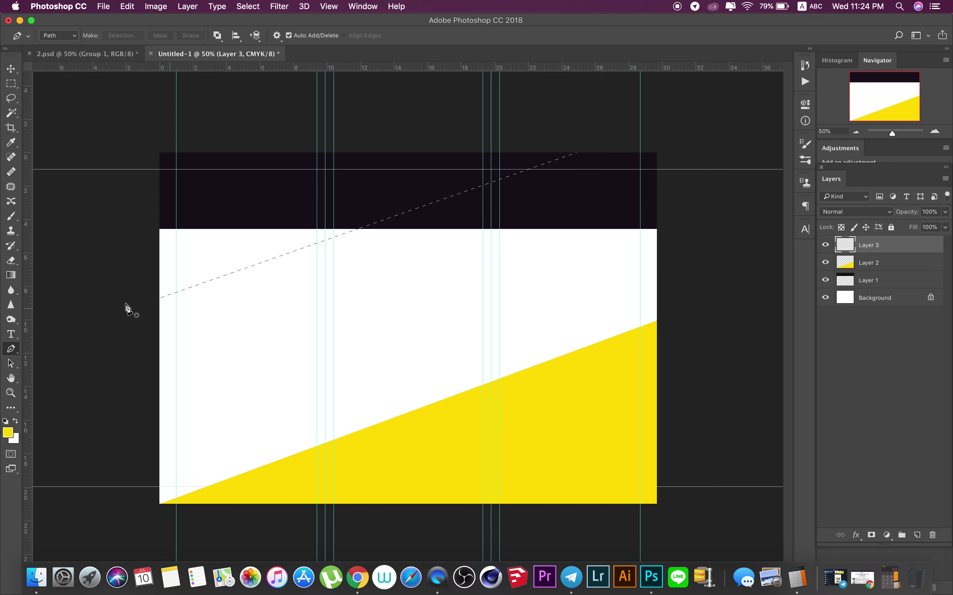
- Fill the upper-left wedge with yellow, deselect, and make Layer 1 active
click(19, 409)
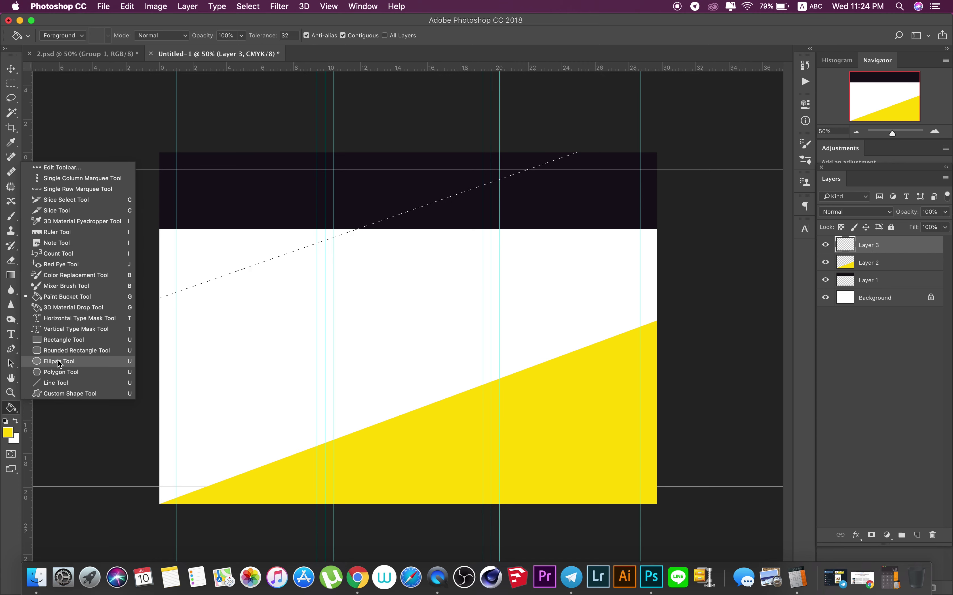
click(61, 300)
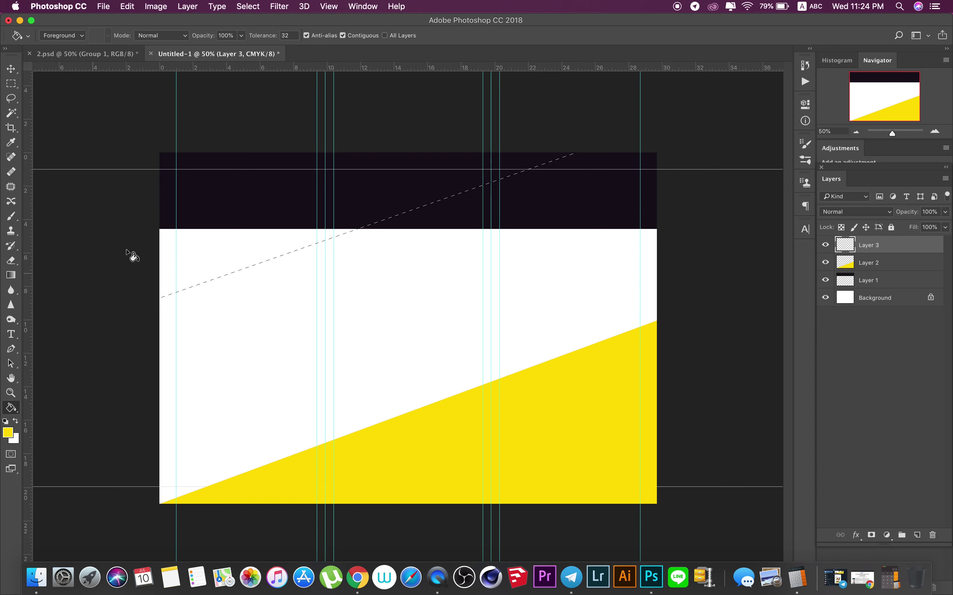
click(220, 189)
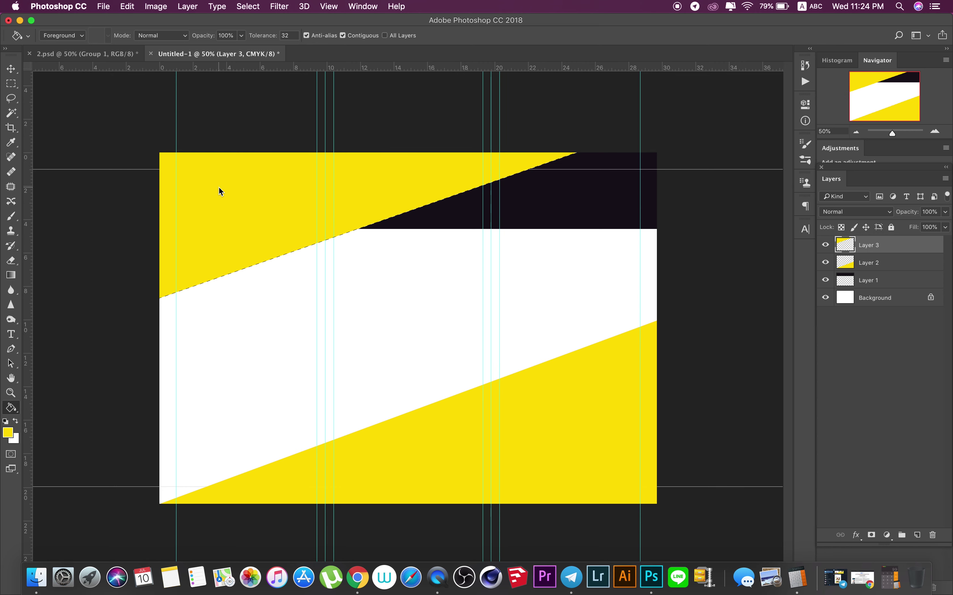
key(super+d)
click(826, 281)
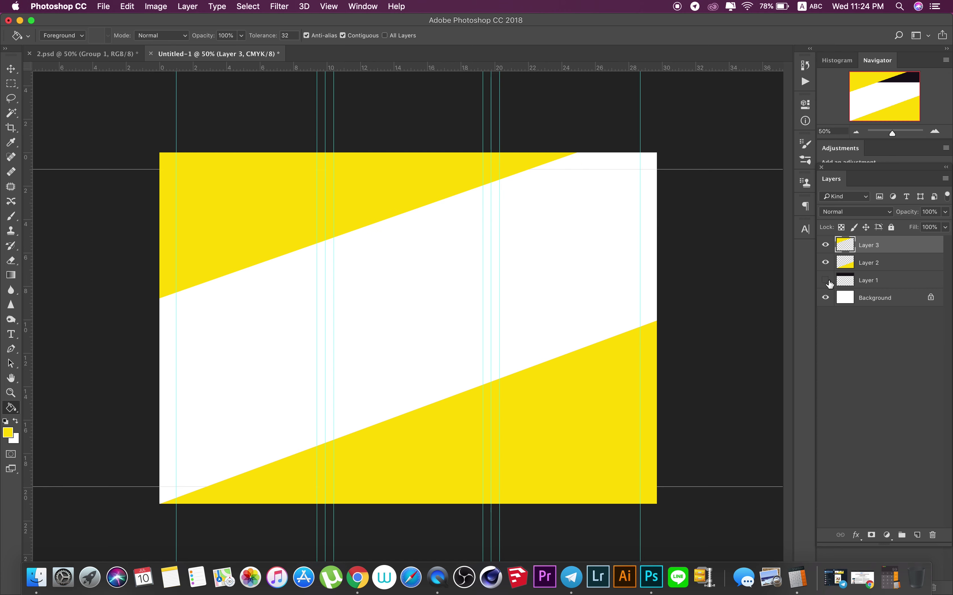
click(876, 283)
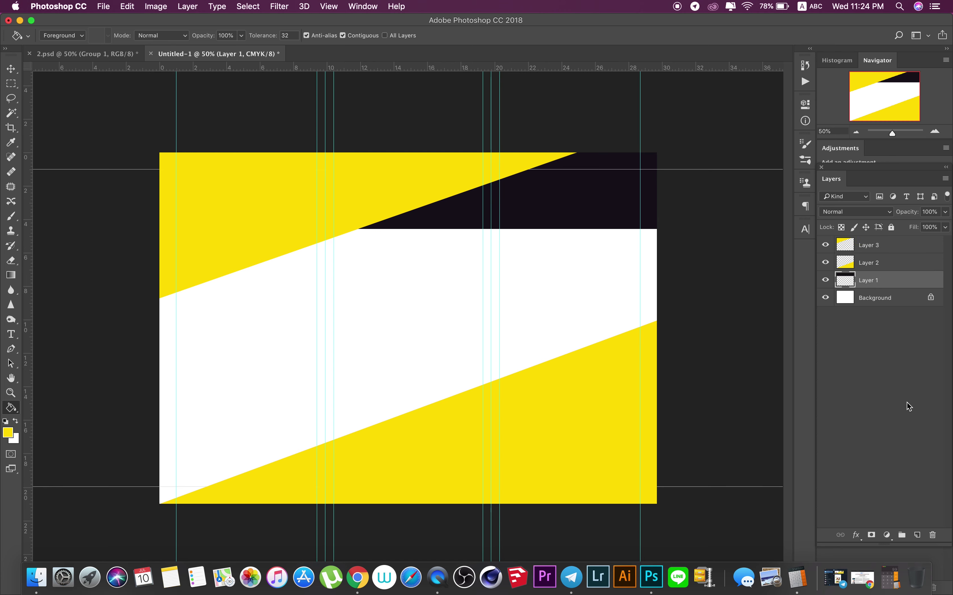
- Add Layer 4 above Layer 1 and marquee-select a narrow strip down the left edge
click(918, 533)
right_click(430, 242)
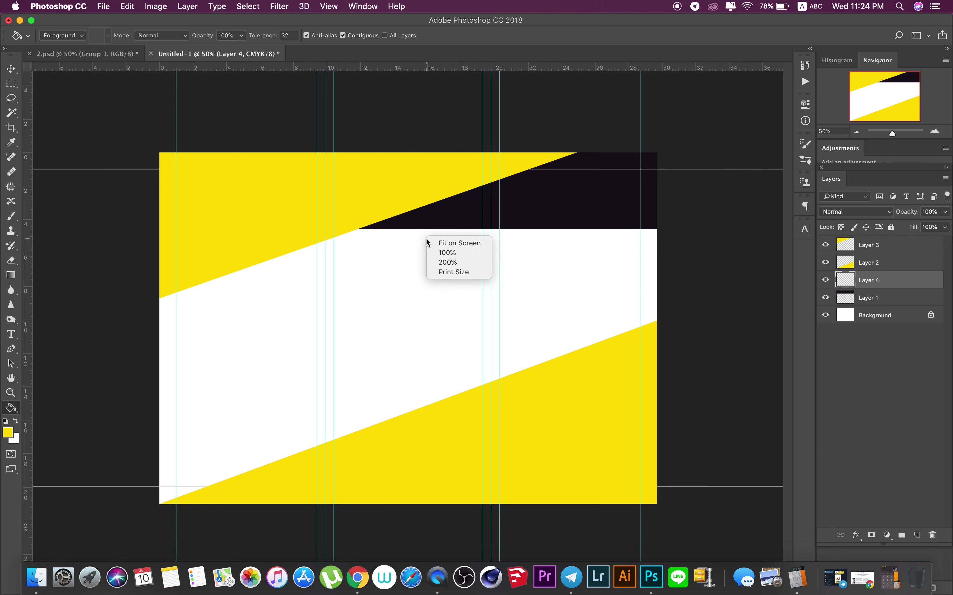
click(433, 243)
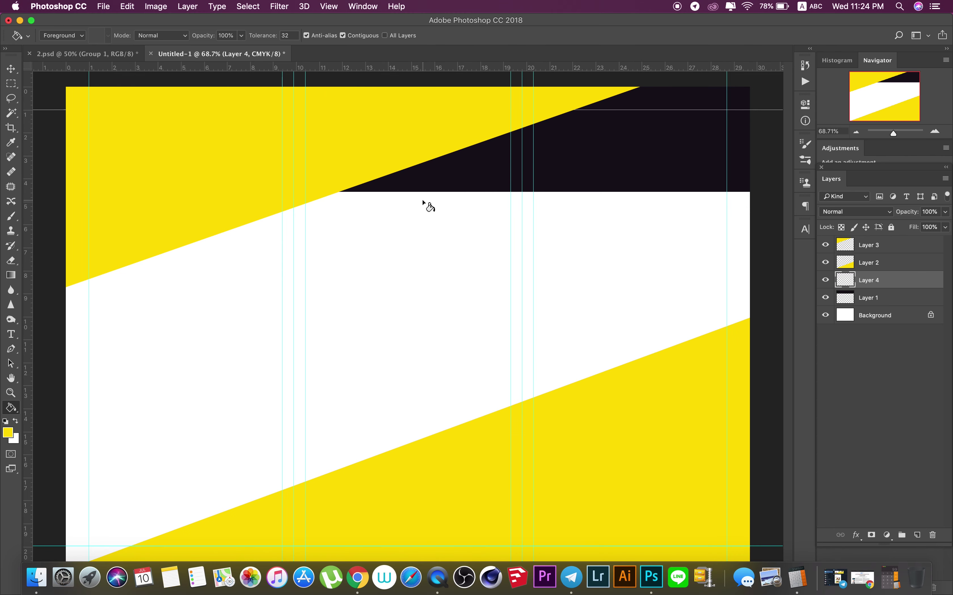
click(13, 89)
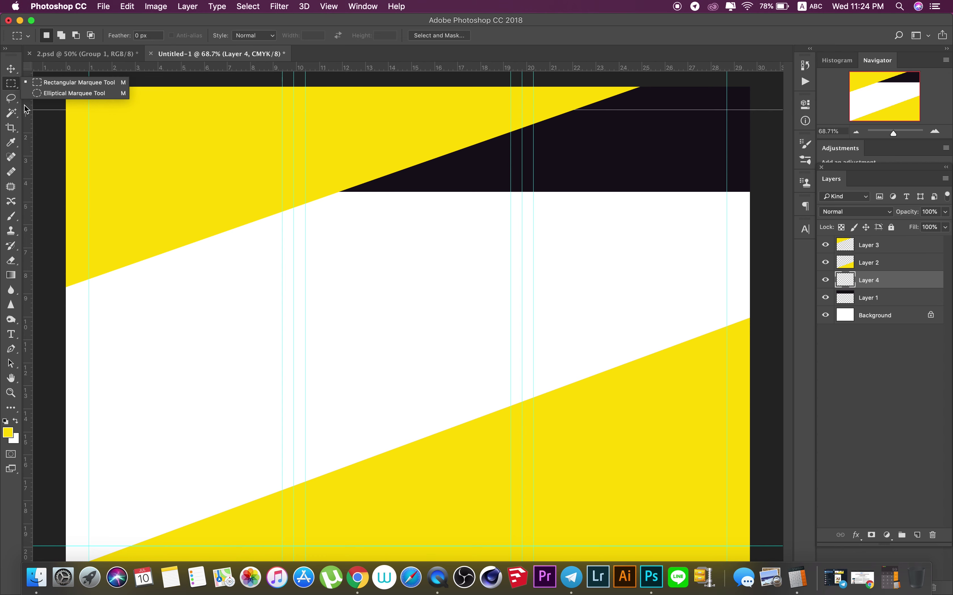
click(56, 114)
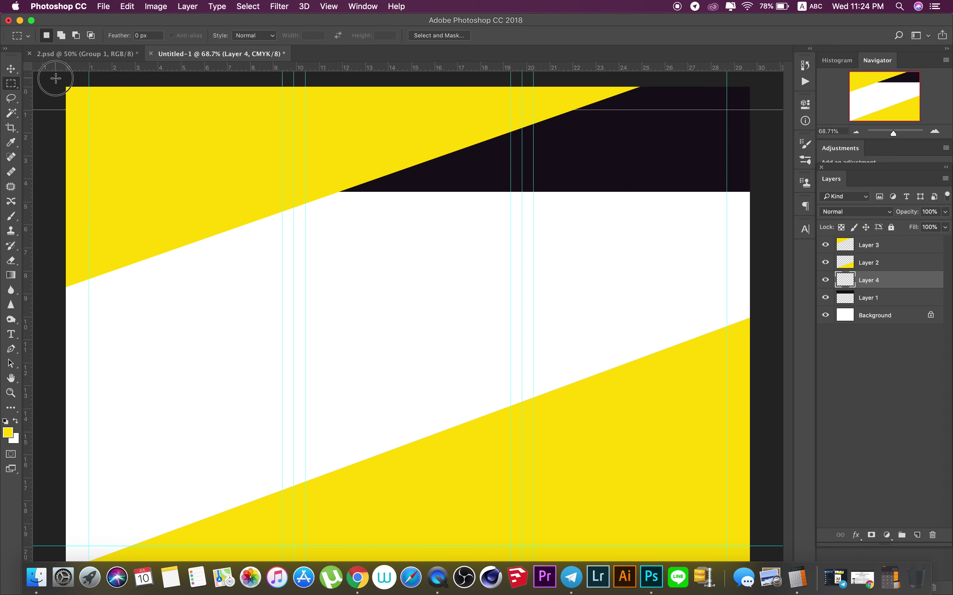
mouse_move(66, 87)
mouse_down()
mouse_move(130, 254)
mouse_move(129, 593)
mouse_up()
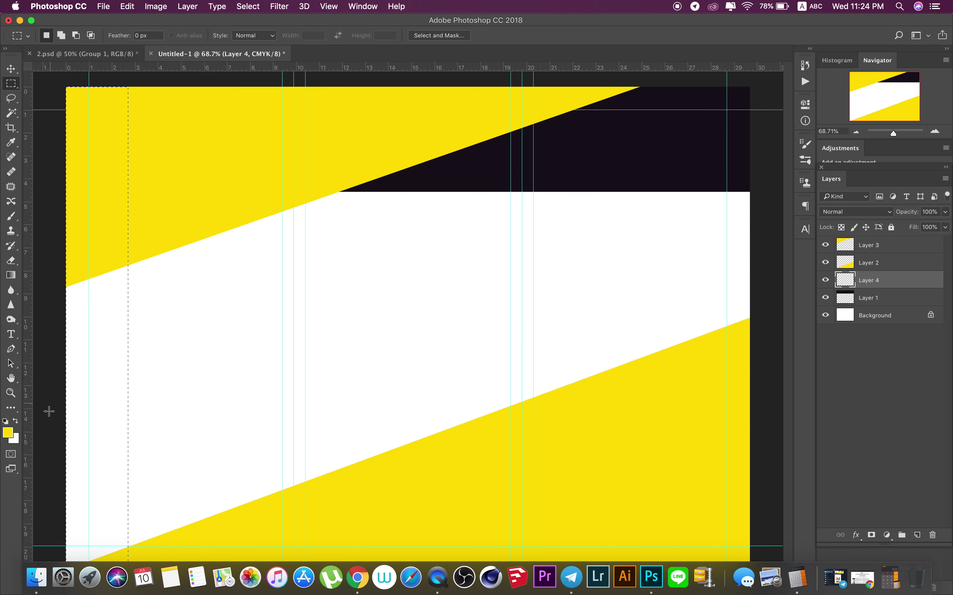
- Fill the left strip with a sampled grey using Paint Bucket, then deselect
click(8, 434)
drag(266, 154, 257, 170)
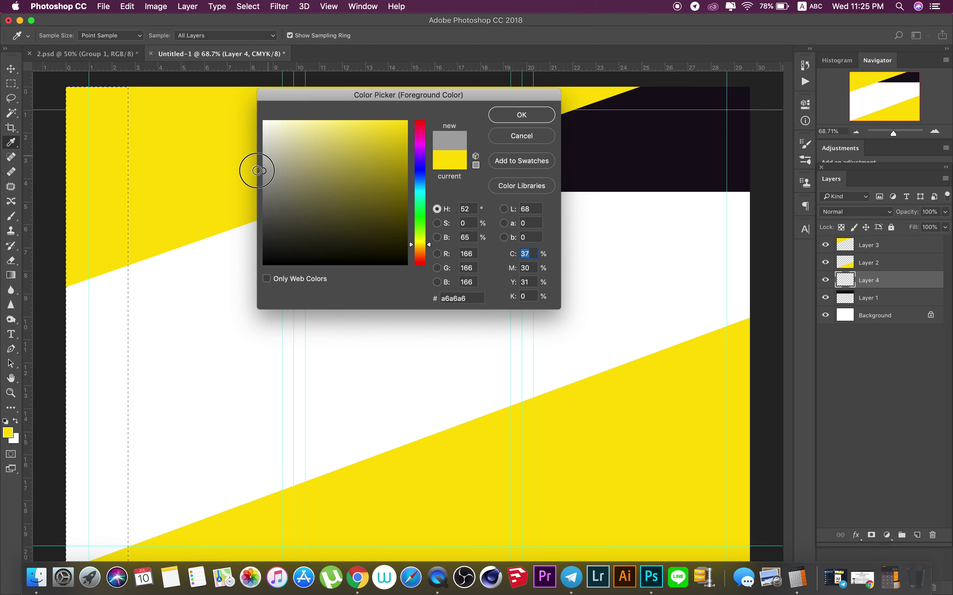
drag(258, 171, 256, 170)
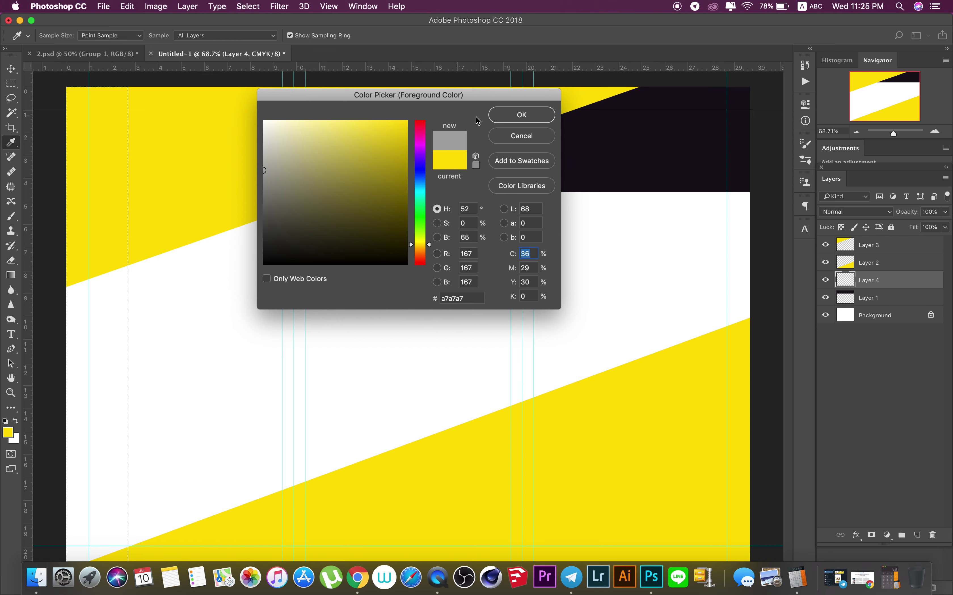
click(509, 116)
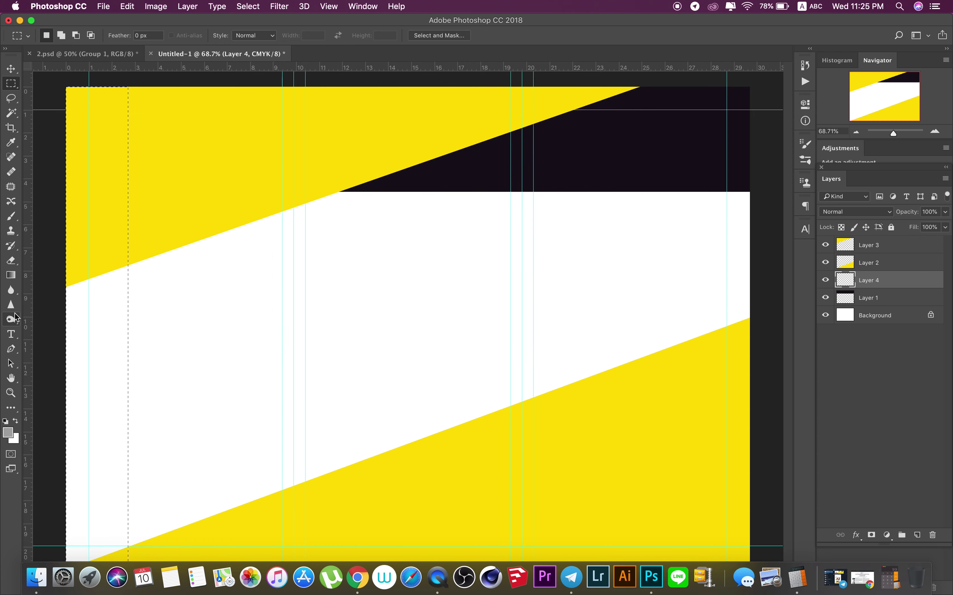
click(18, 408)
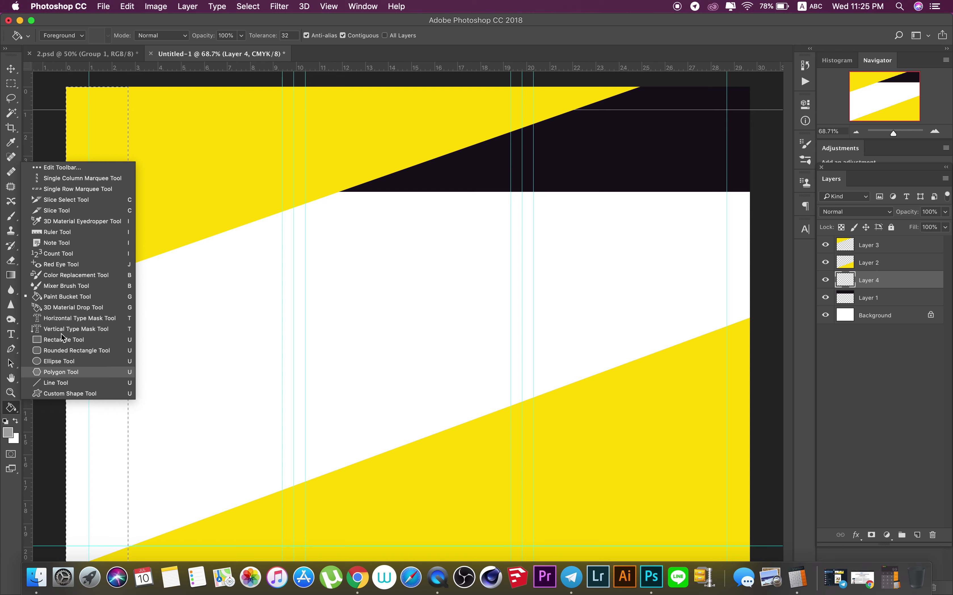
click(71, 296)
click(70, 312)
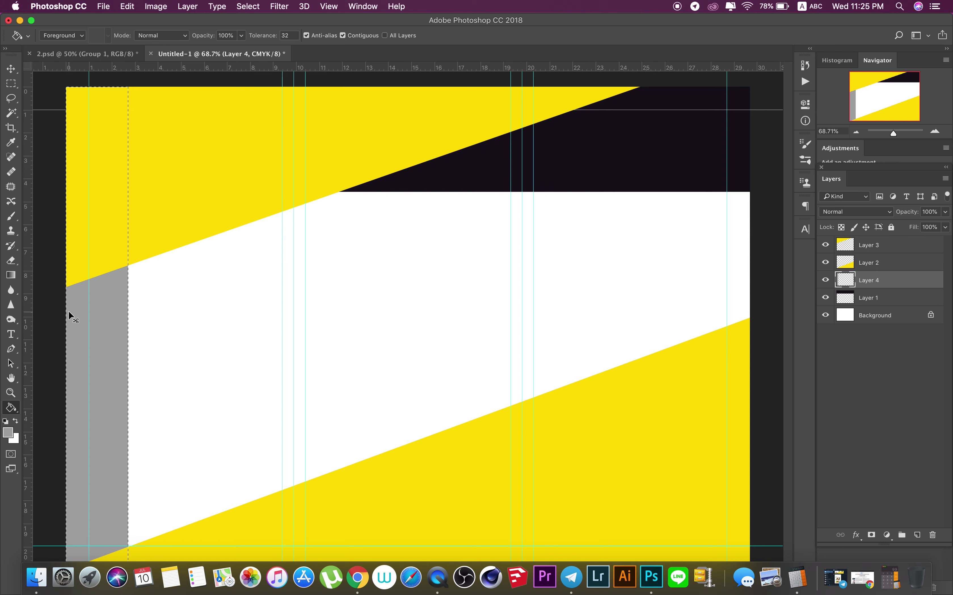
key(super+d)
click(826, 280)
- Lighten the strip with Hue/Saturation Lightness +90
key(super+u)
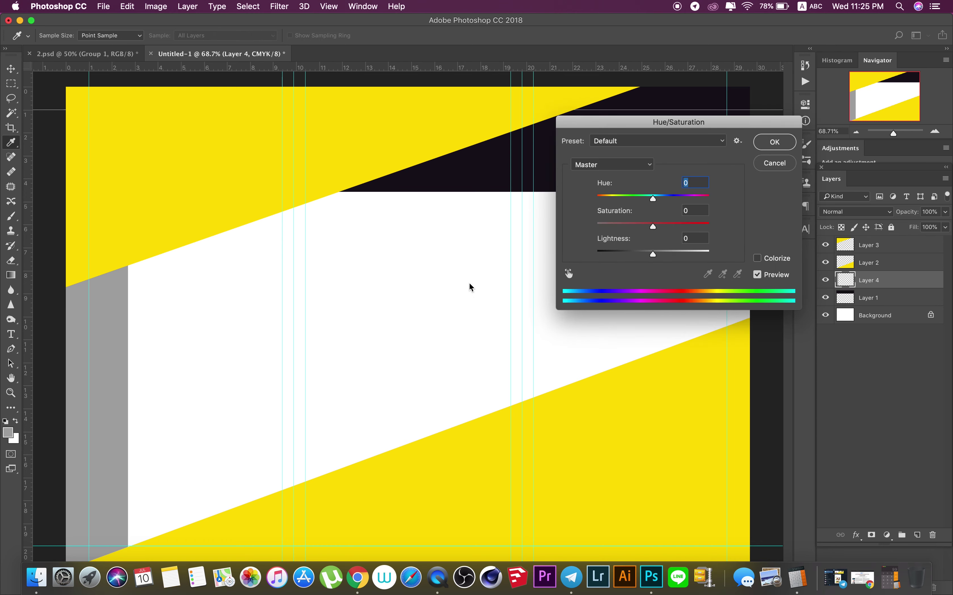
drag(596, 126, 465, 155)
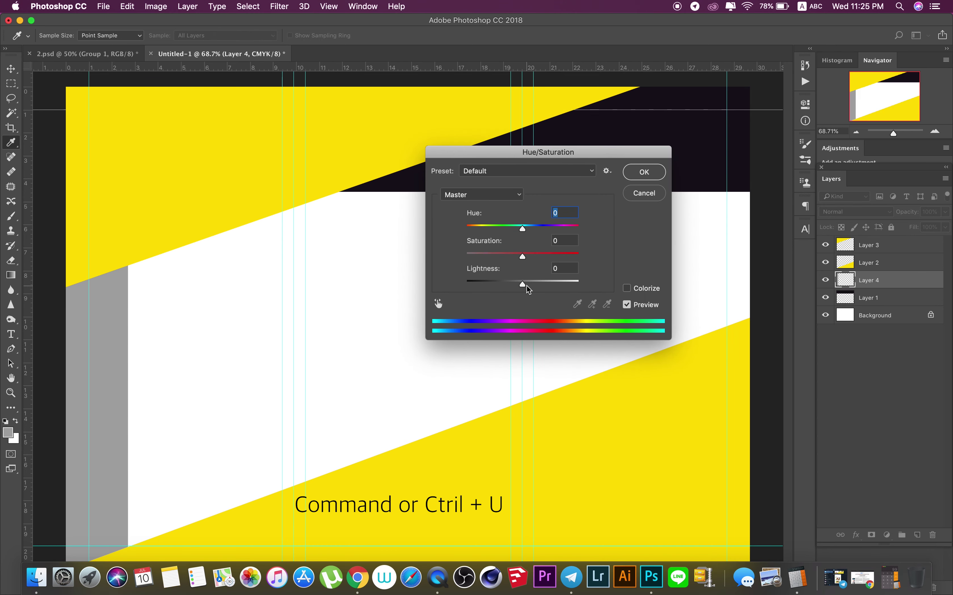
drag(523, 284, 578, 291)
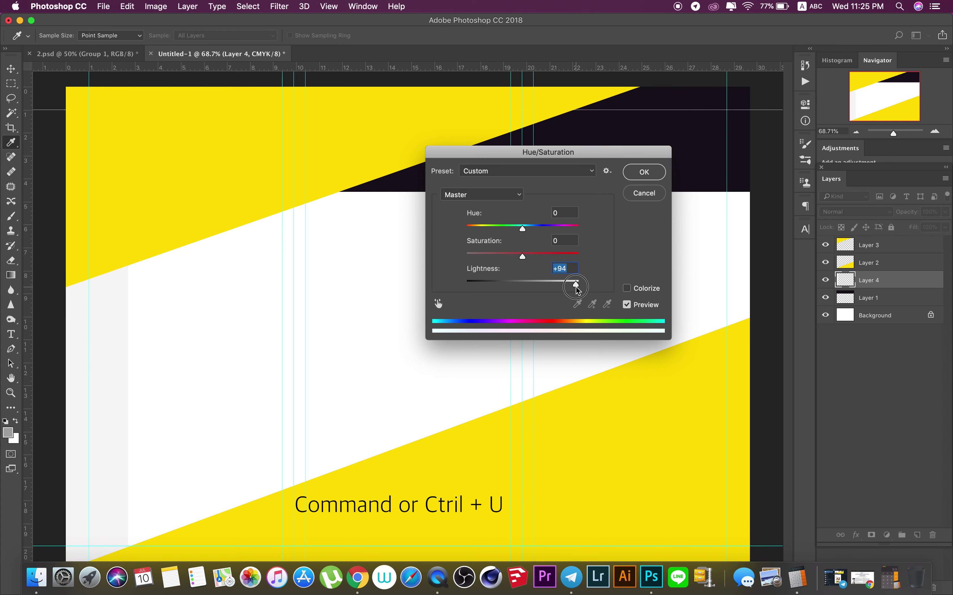
drag(579, 292, 576, 291)
click(642, 173)
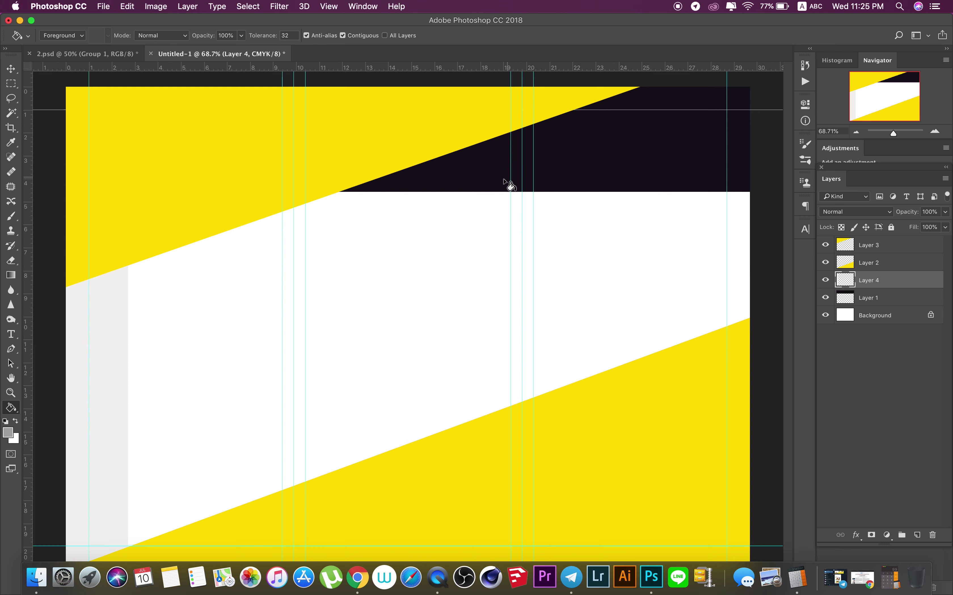
- Drag the logo from 2.psd into the cover and move Shape 1 to the top of the layers
click(16, 75)
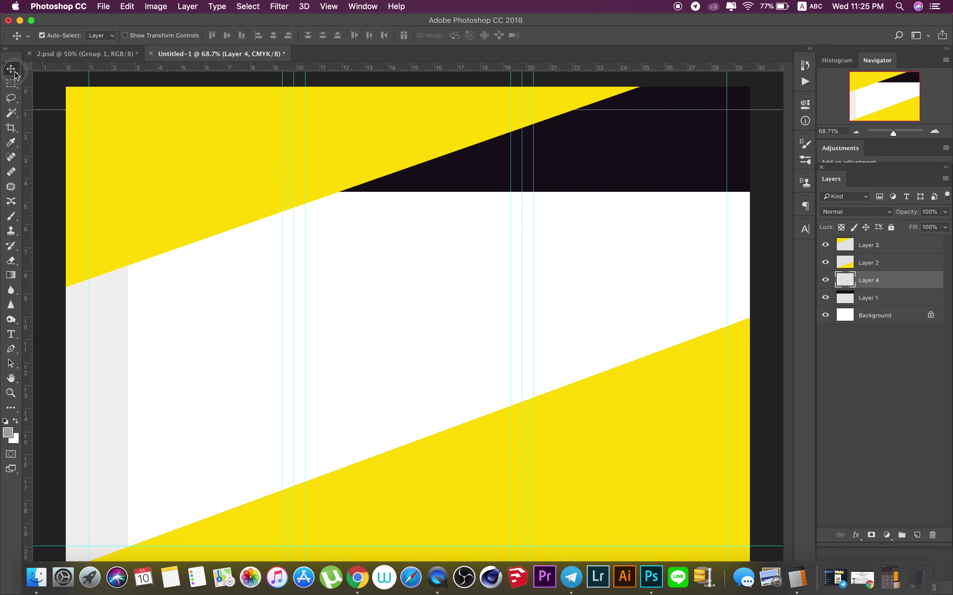
click(81, 55)
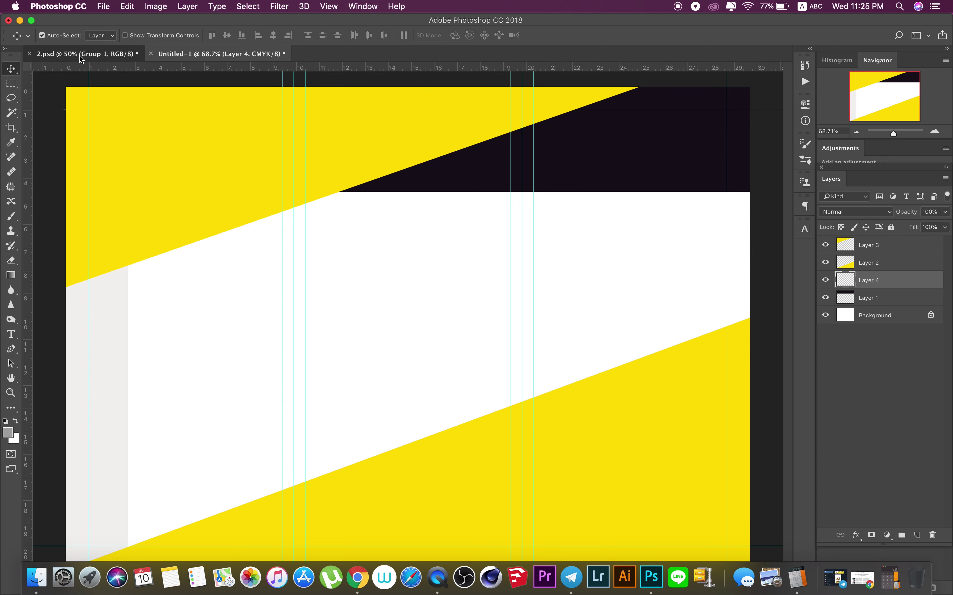
click(826, 243)
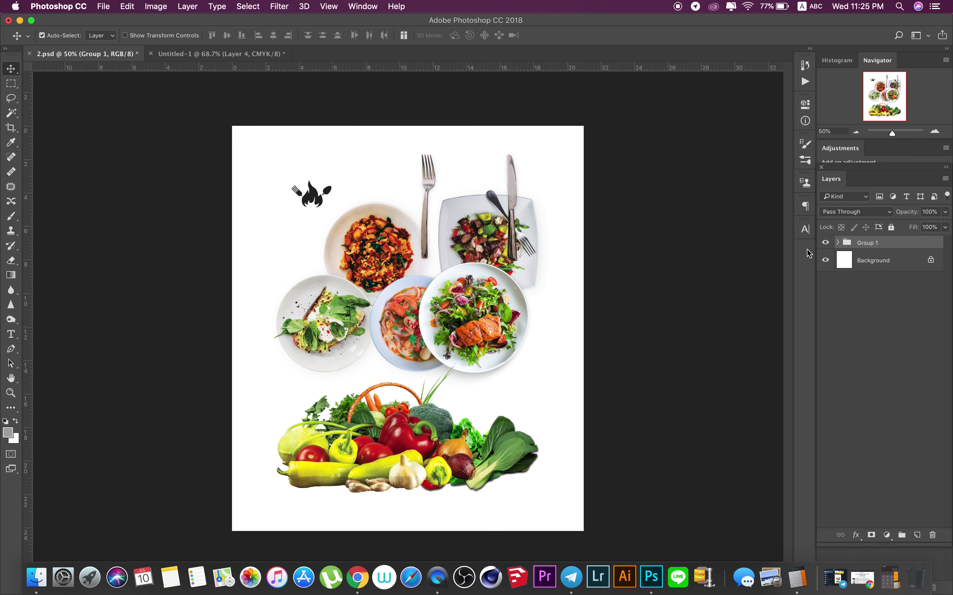
drag(319, 202, 235, 59)
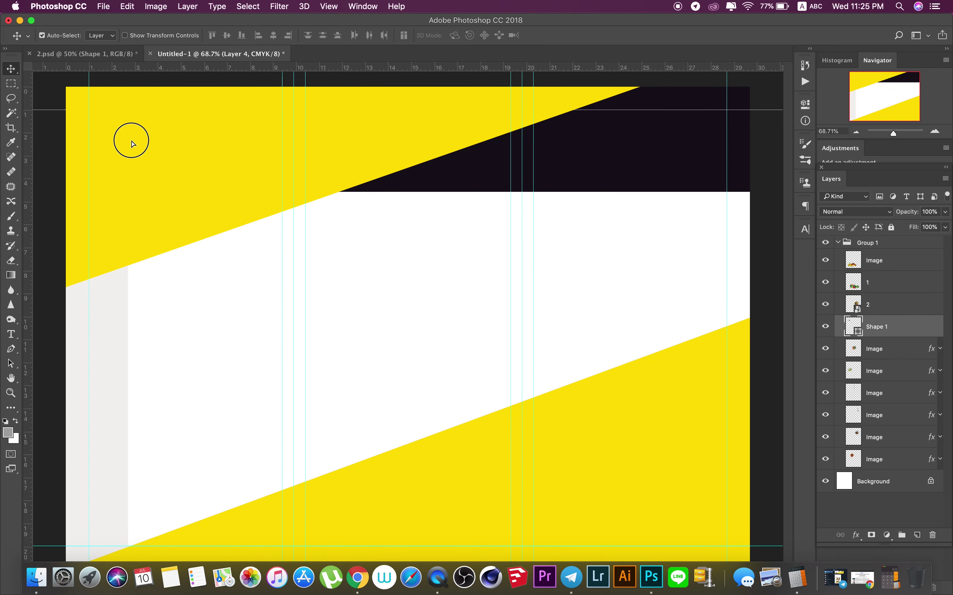
drag(234, 59, 131, 143)
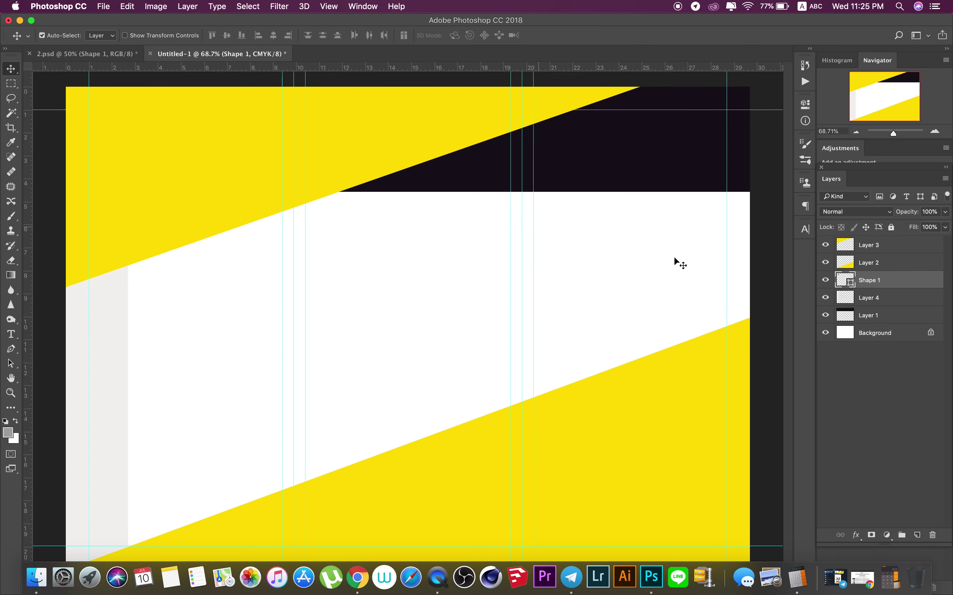
mouse_move(831, 280)
mouse_down()
mouse_move(887, 255)
mouse_move(891, 241)
mouse_up()
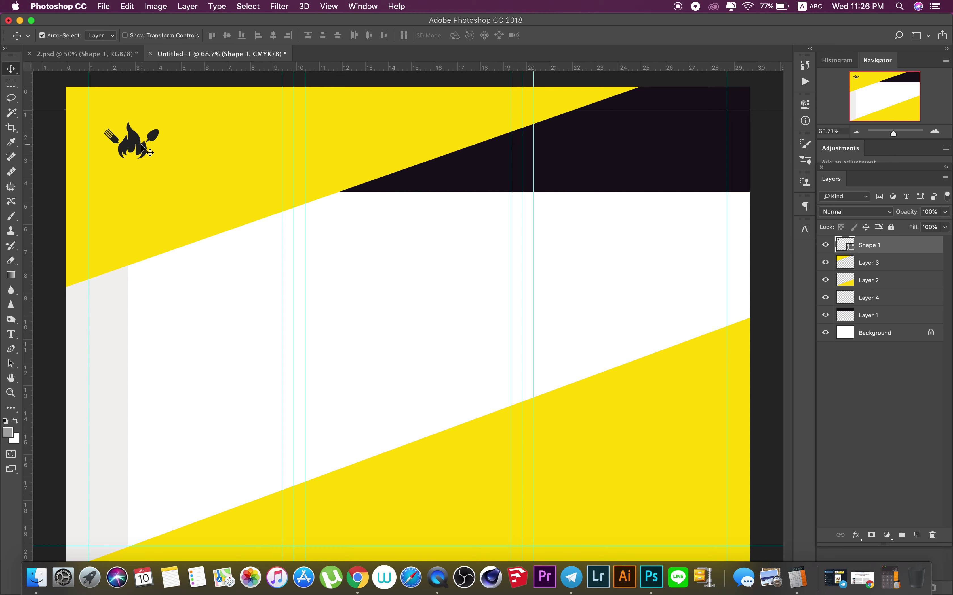
- Enlarge the logo around its centre with Free Transform and commit
key(ctrl+t)
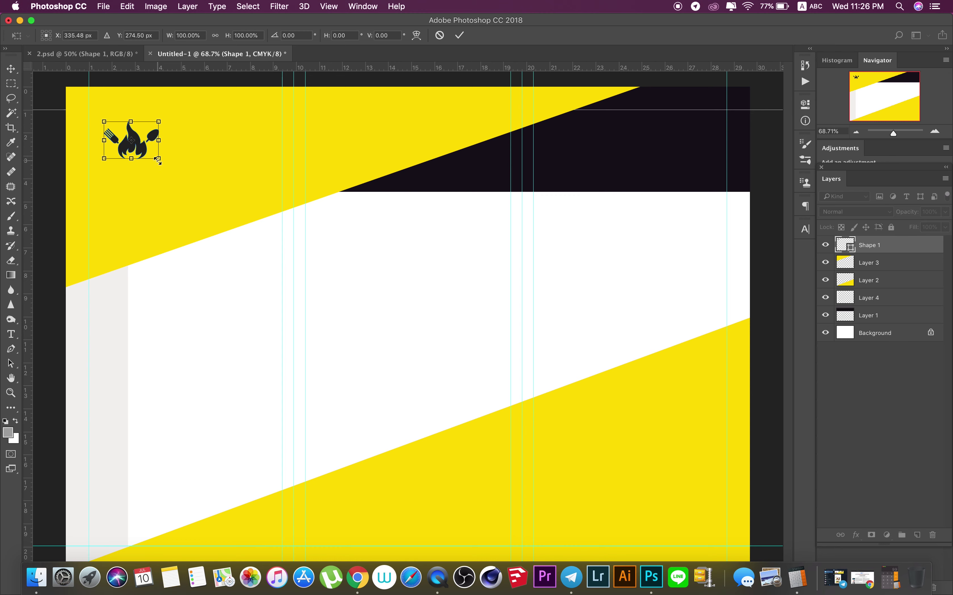
mouse_move(158, 159)
mouse_down()
mouse_move(138, 148)
mouse_move(160, 158)
mouse_move(153, 147)
mouse_up()
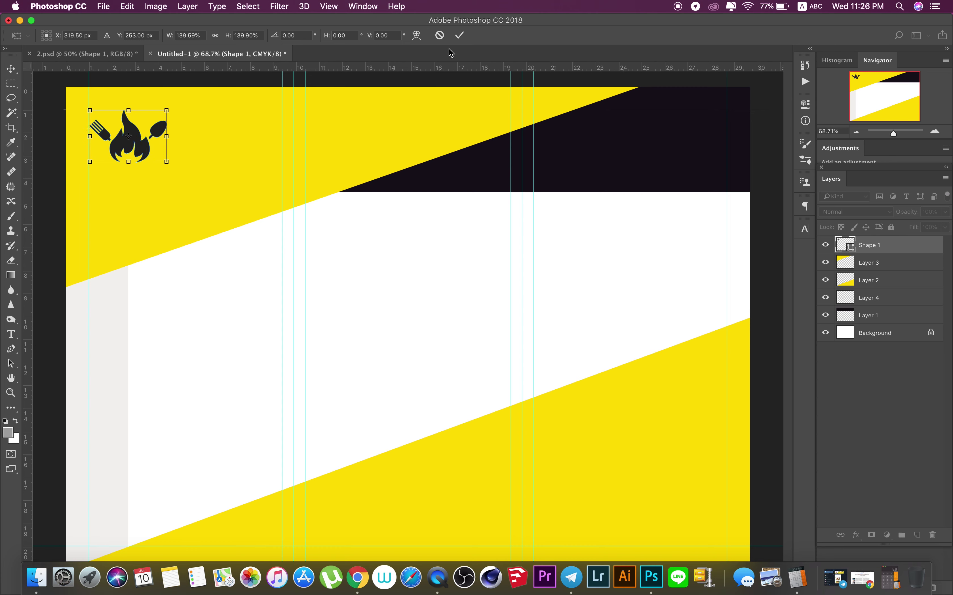
click(460, 35)
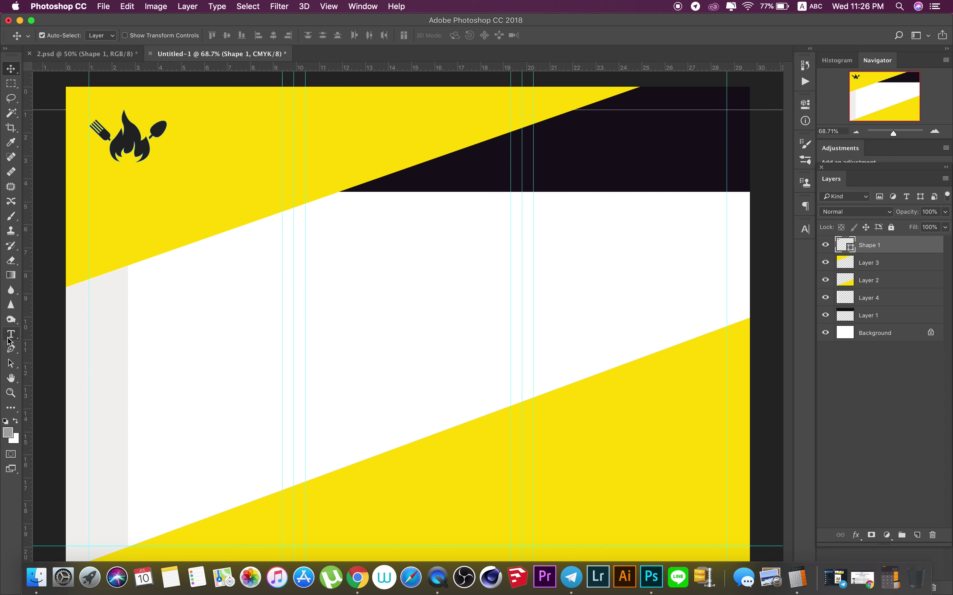
drag(11, 334, 59, 338)
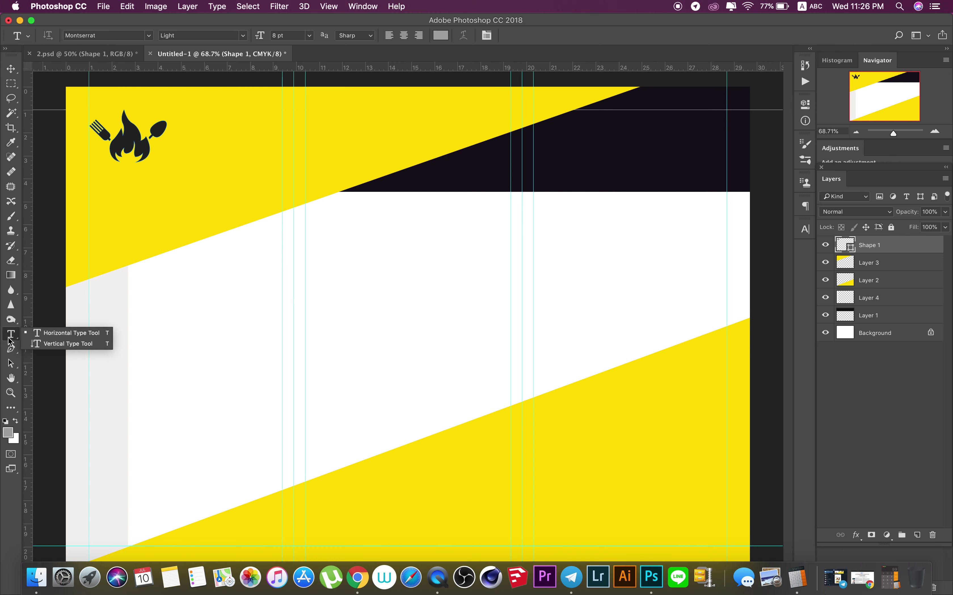
- Type 'EAT FRESH' on two lines below the logo at 36 pt
click(132, 220)
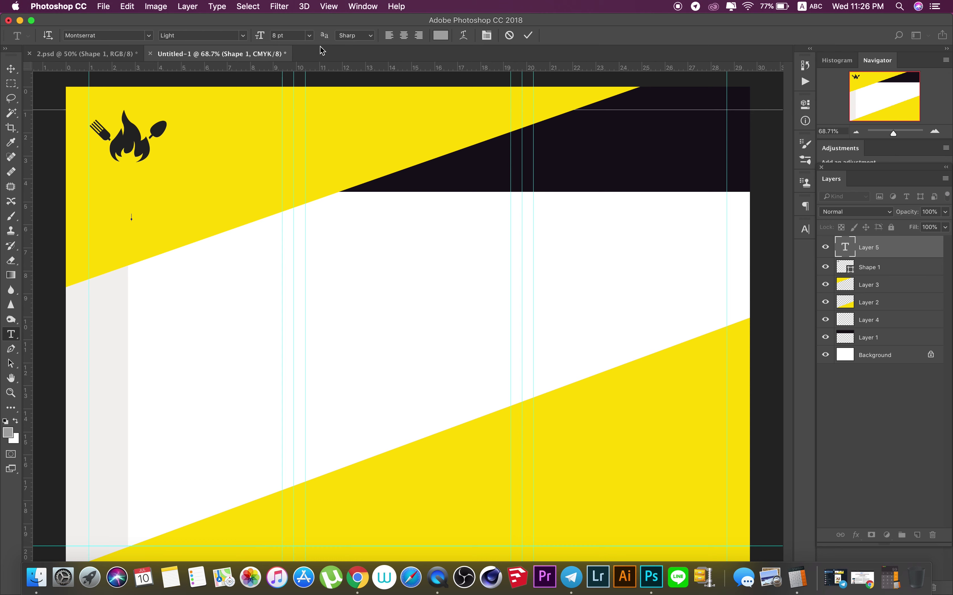
click(310, 35)
click(291, 156)
text(E)
text(AT)
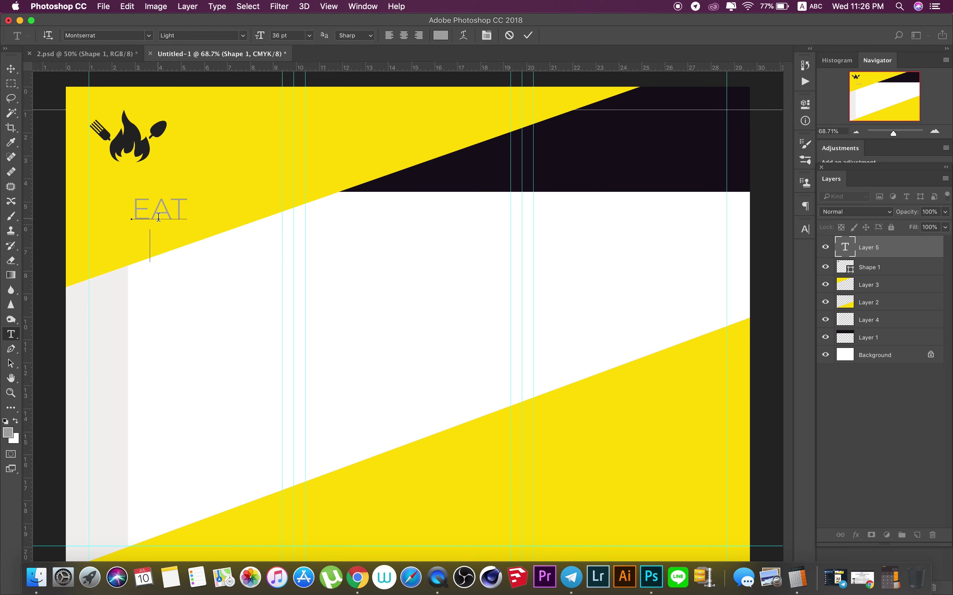
text( FR)
text(ESH)
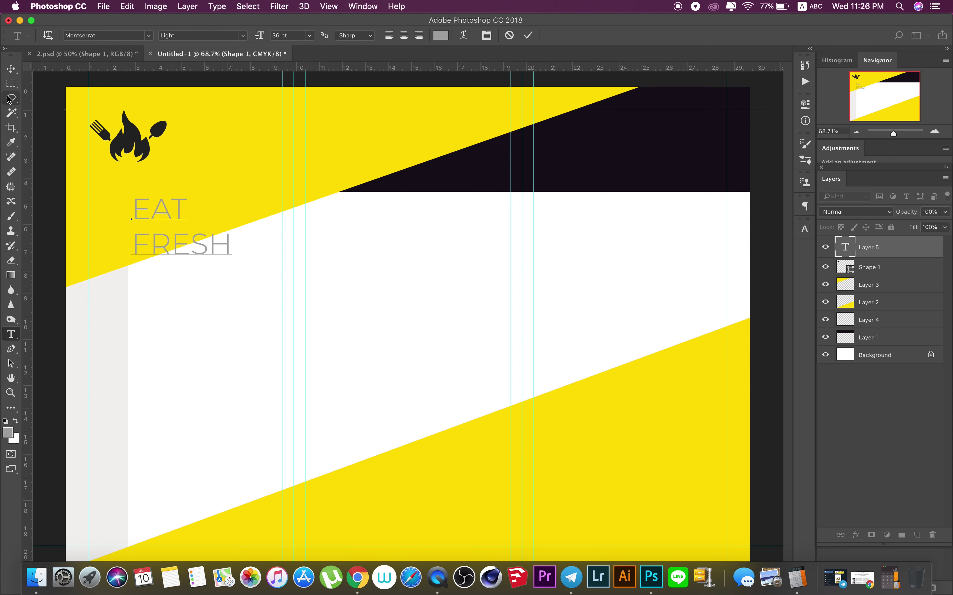
click(11, 69)
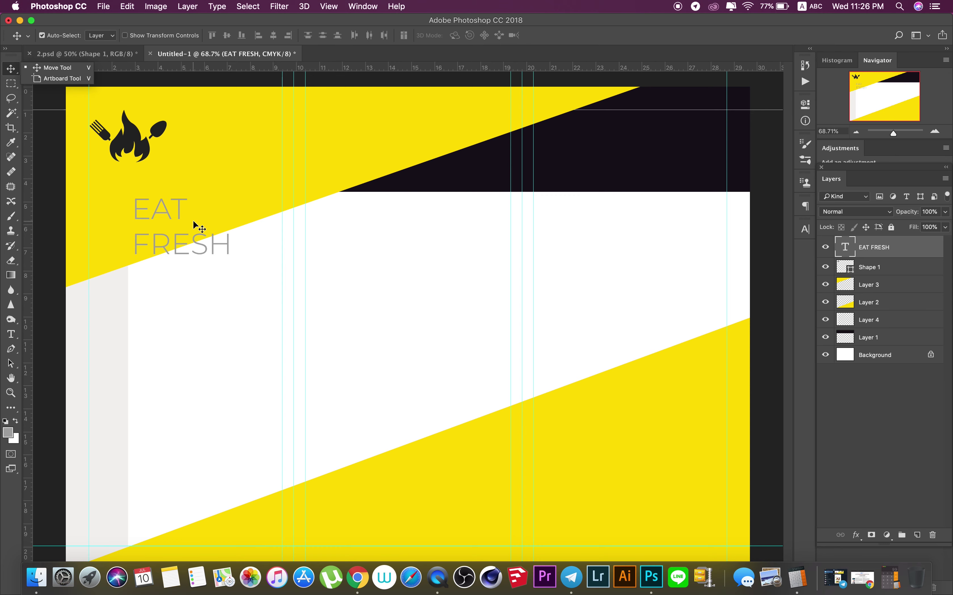
- Set the EAT FRESH headline font to Abril Fatface
click(805, 233)
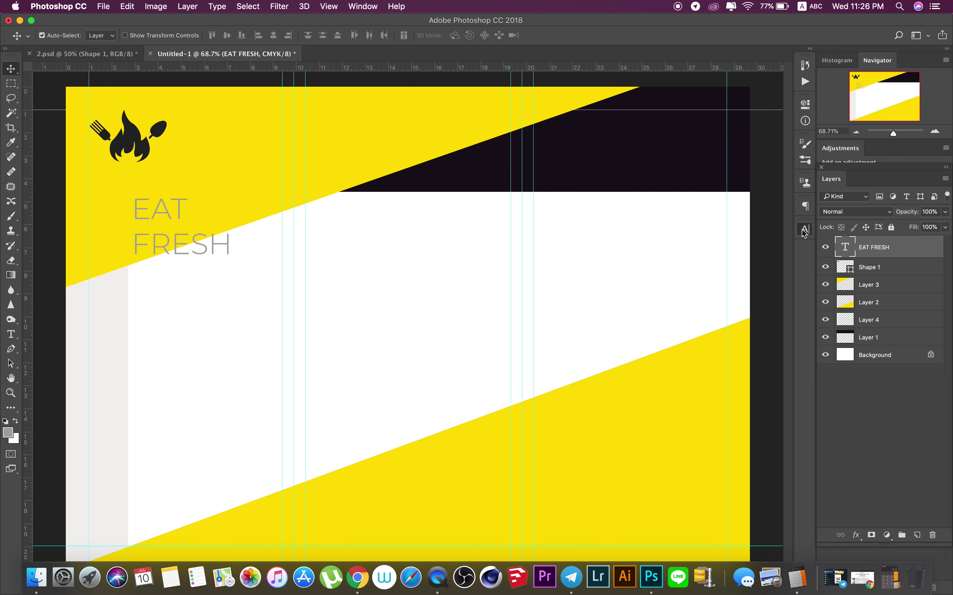
click(718, 242)
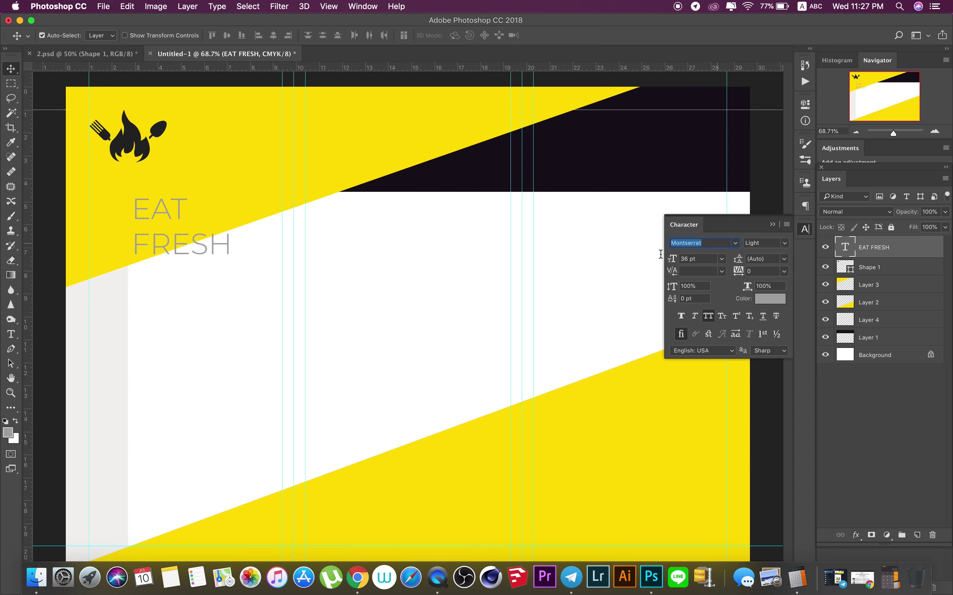
click(735, 243)
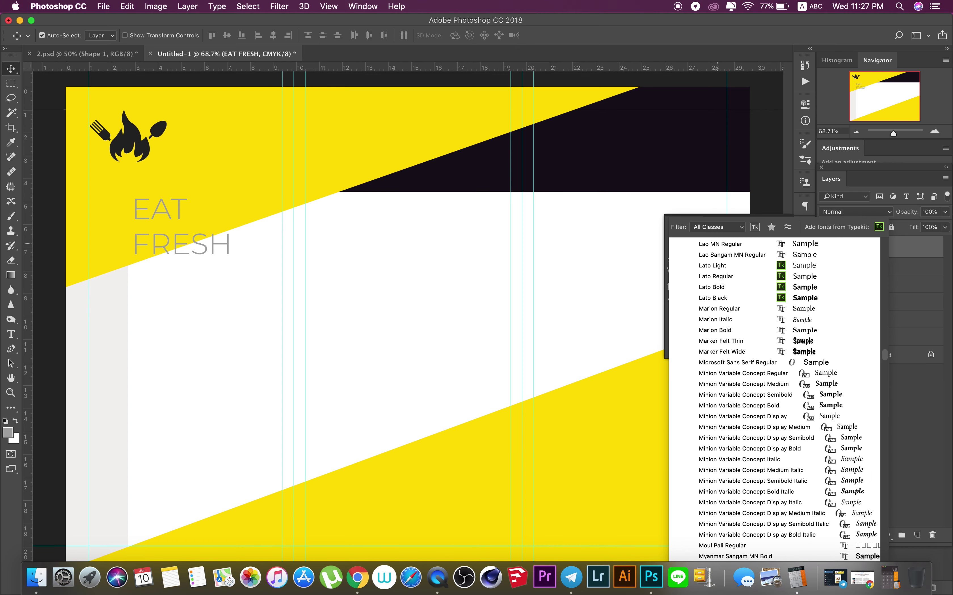
text(Abril)
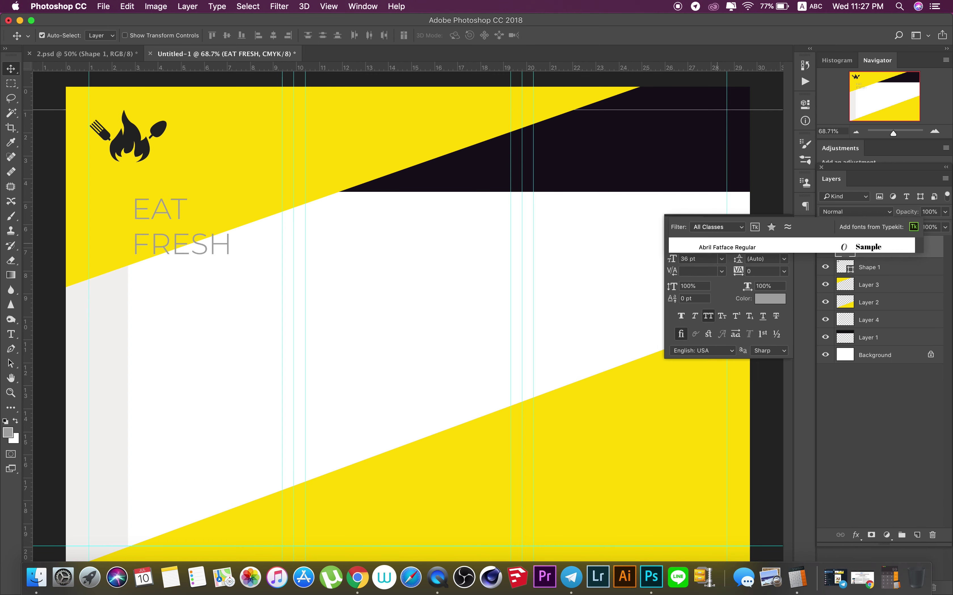
click(704, 251)
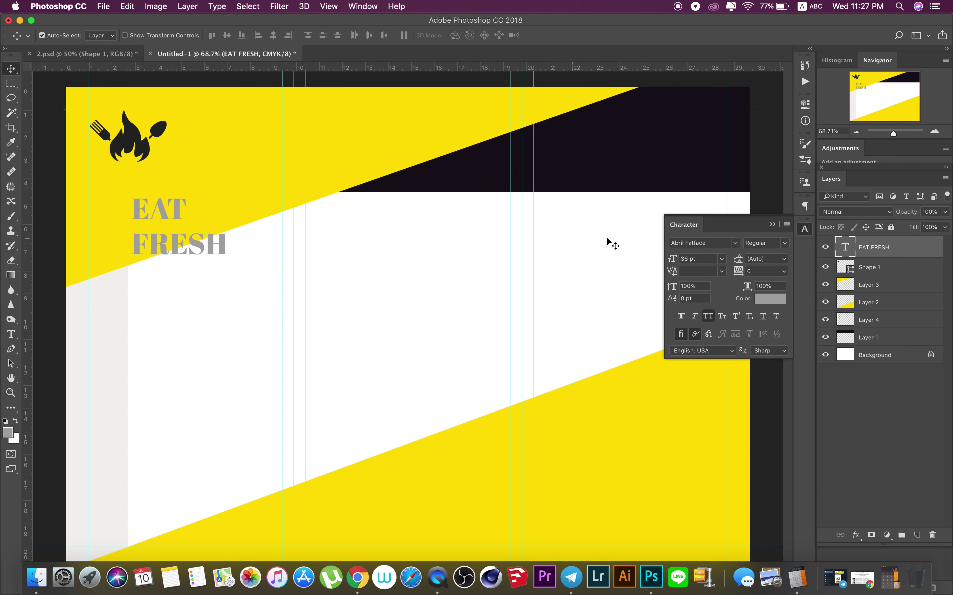
- Colour the headline text black (#000000)
click(765, 299)
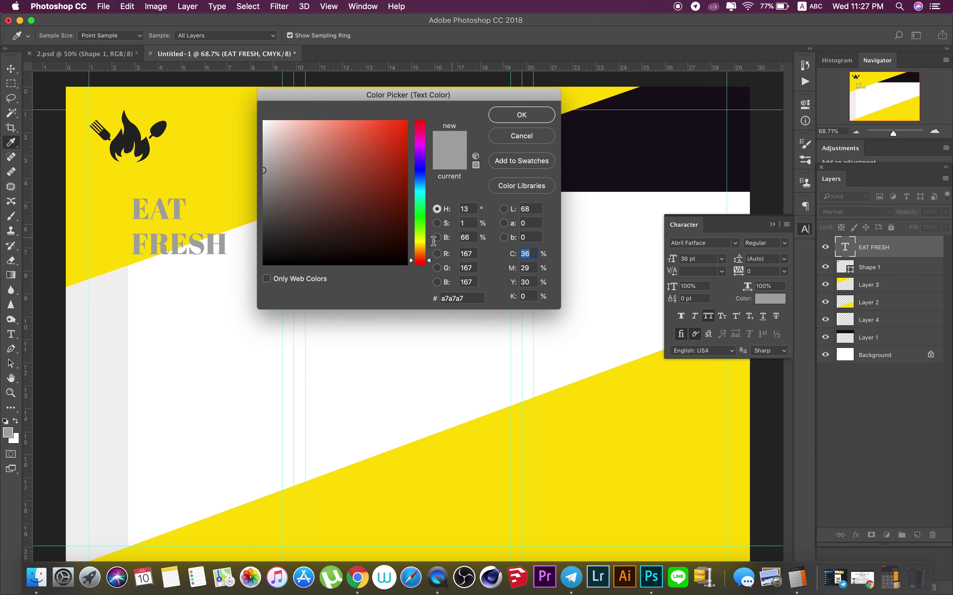
click(407, 264)
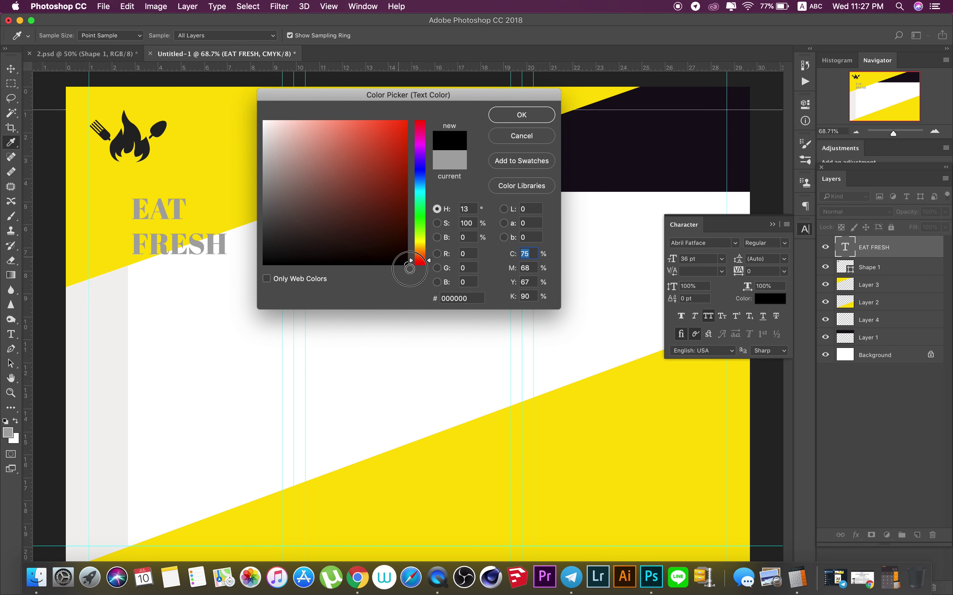
click(523, 121)
click(805, 232)
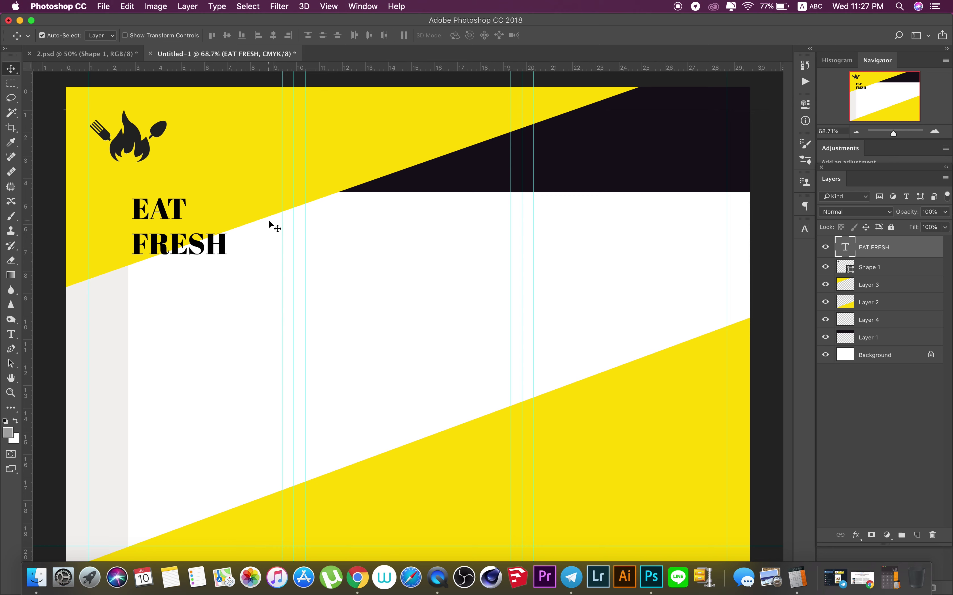
- Move the headline left under the logo's edge and scale it up
click(212, 246)
drag(211, 247, 170, 253)
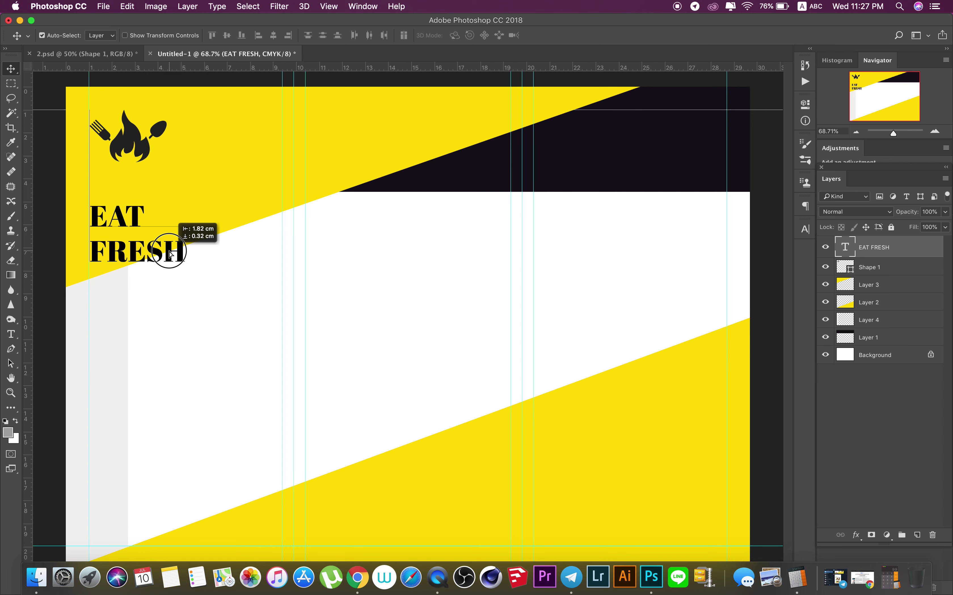
key(super+t)
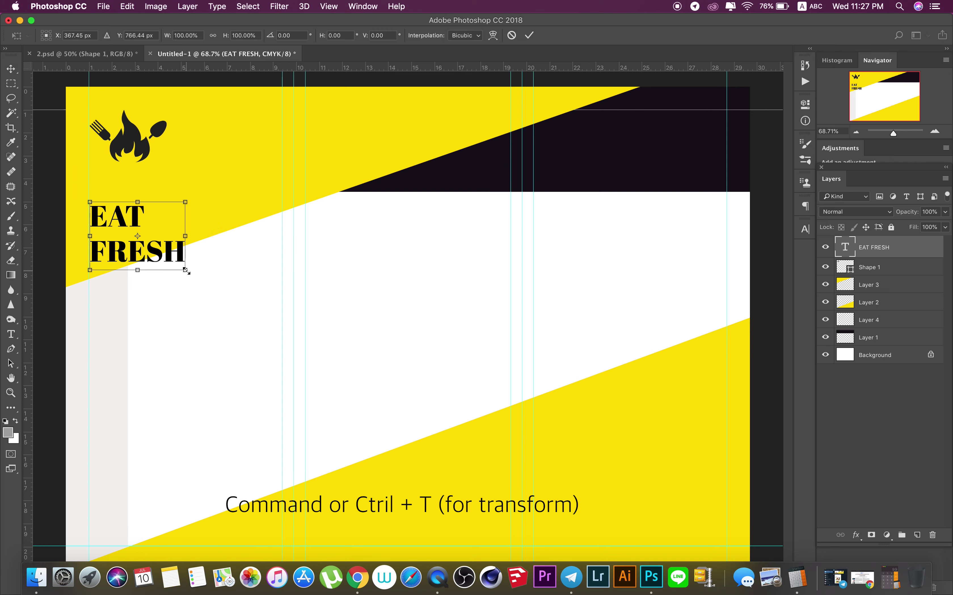
drag(185, 270, 254, 330)
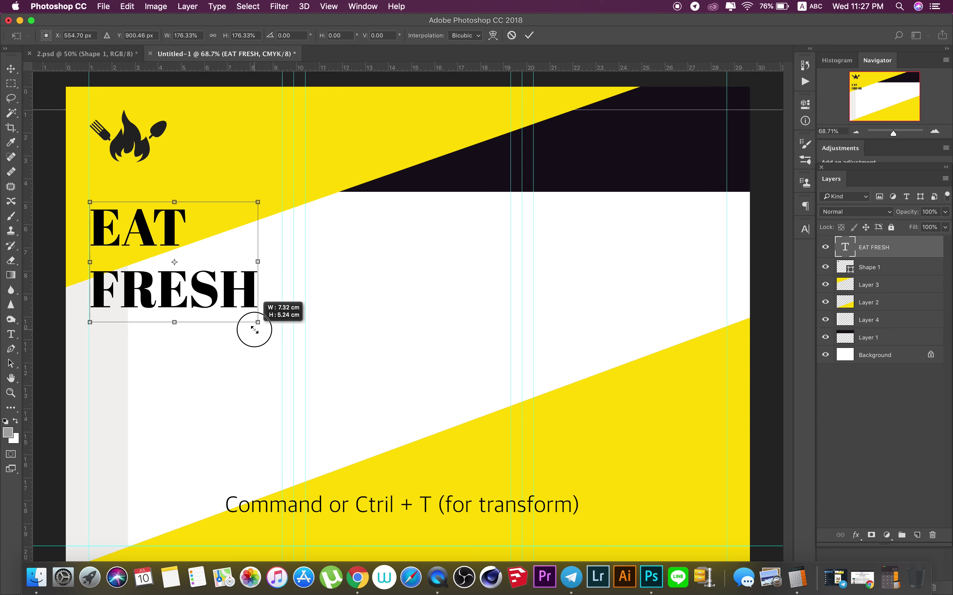
drag(255, 330, 247, 314)
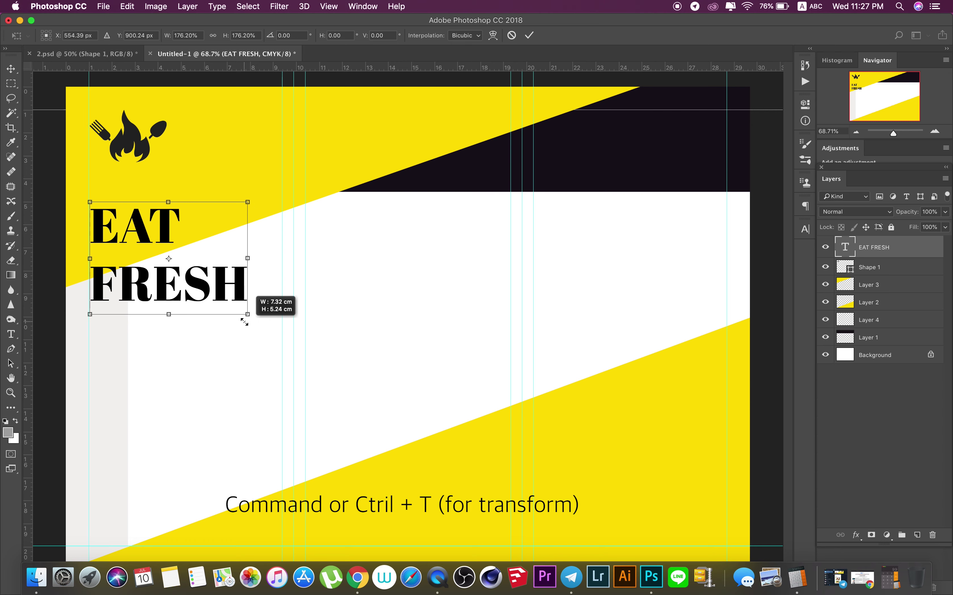
click(530, 37)
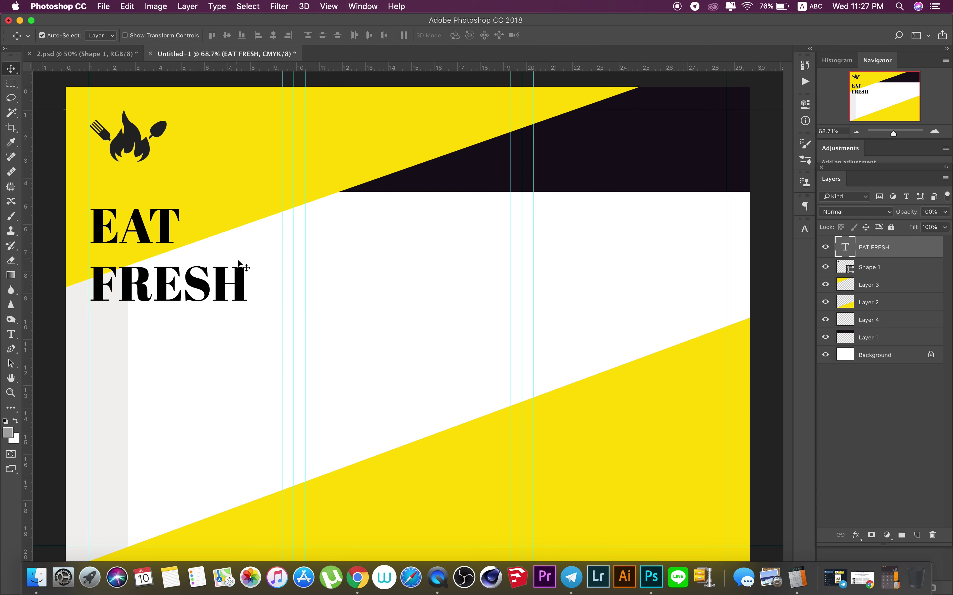
- Nudge the headline up and shrink it slightly to about 55.95 pt
click(244, 281)
drag(243, 281, 244, 274)
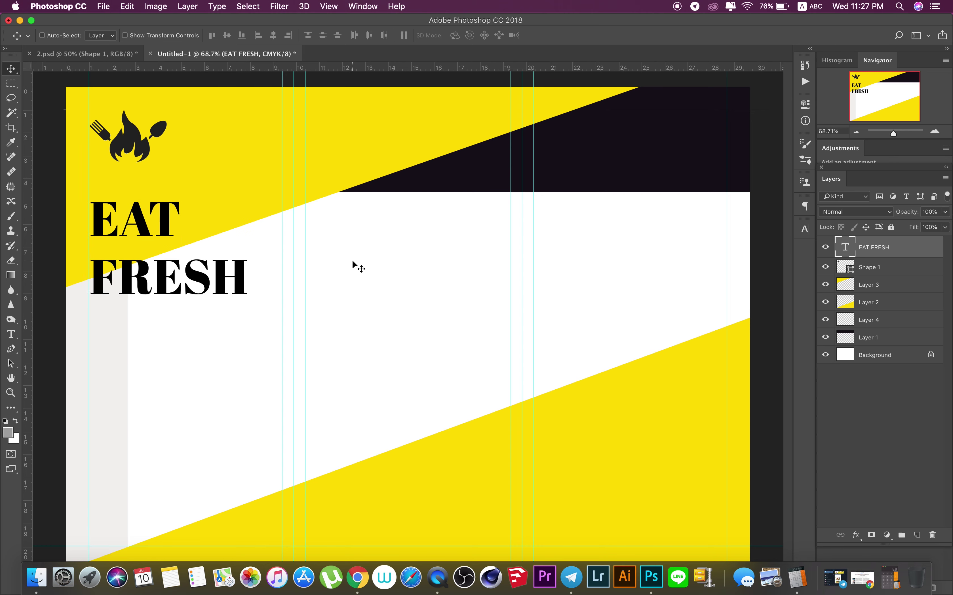
key(super+t)
drag(247, 311, 243, 304)
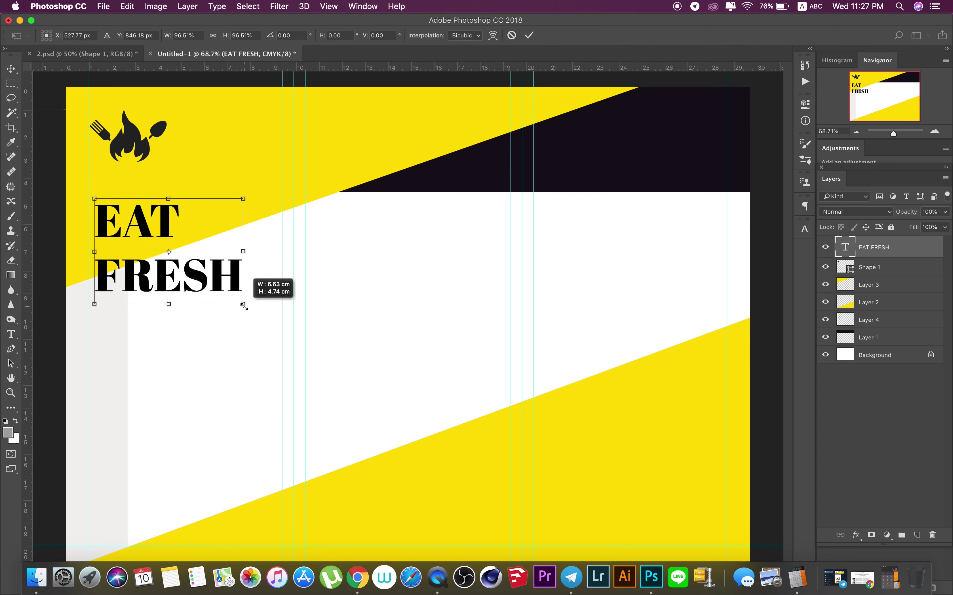
click(529, 35)
click(807, 230)
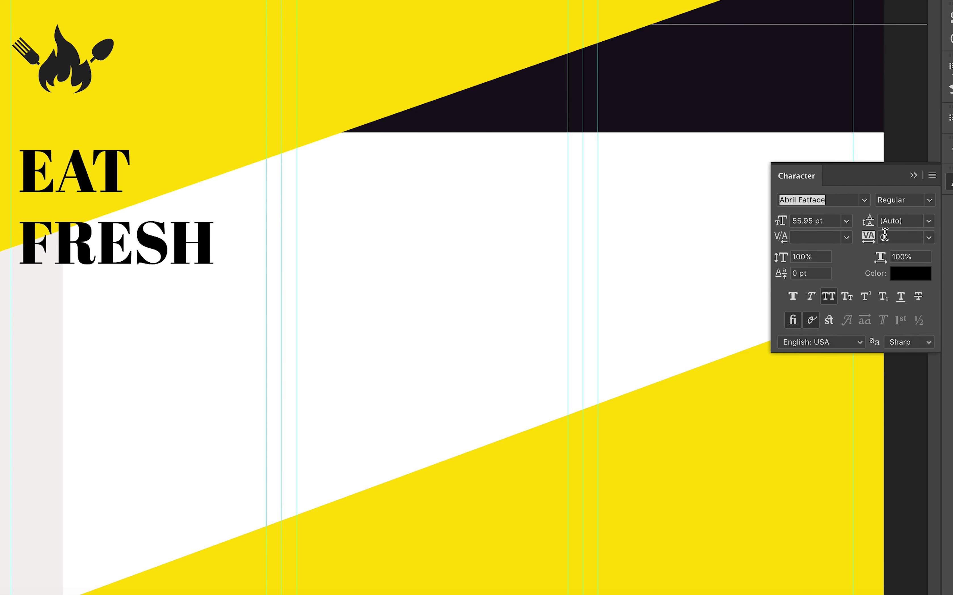
- Keep Abril Fatface Regular and, after trying 60, 24, 30 and 36 pt, set leading to 48 pt
click(929, 201)
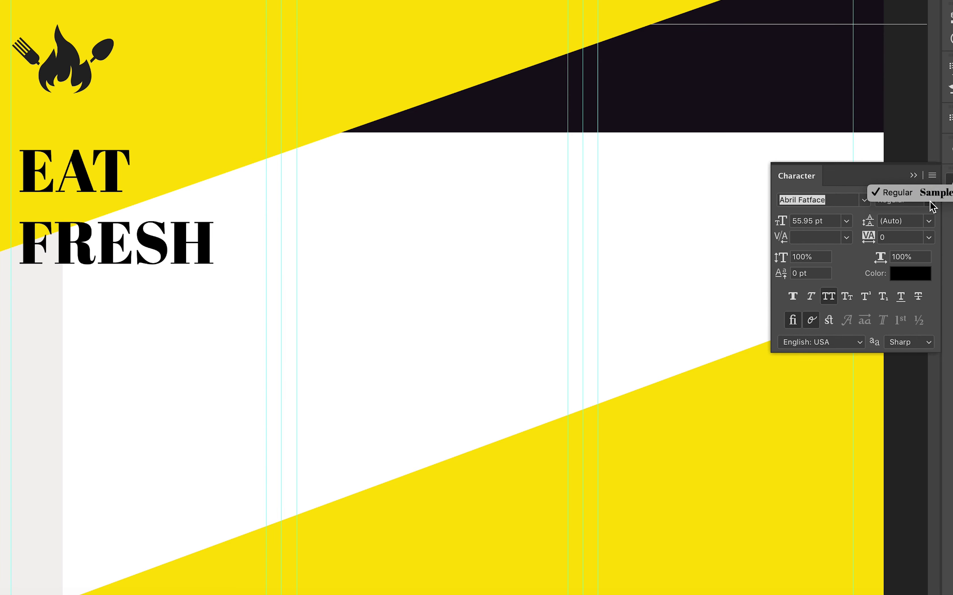
click(925, 214)
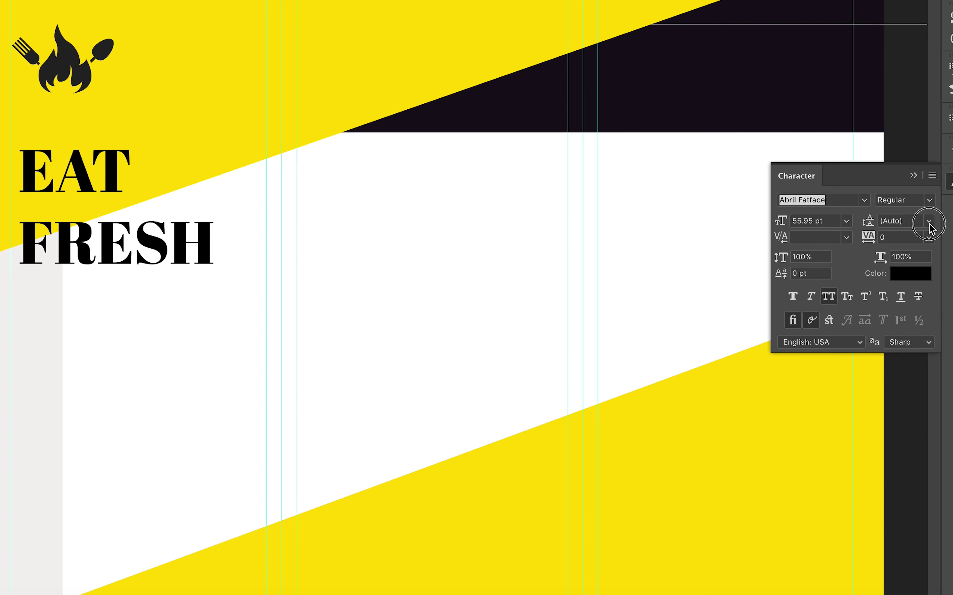
click(927, 223)
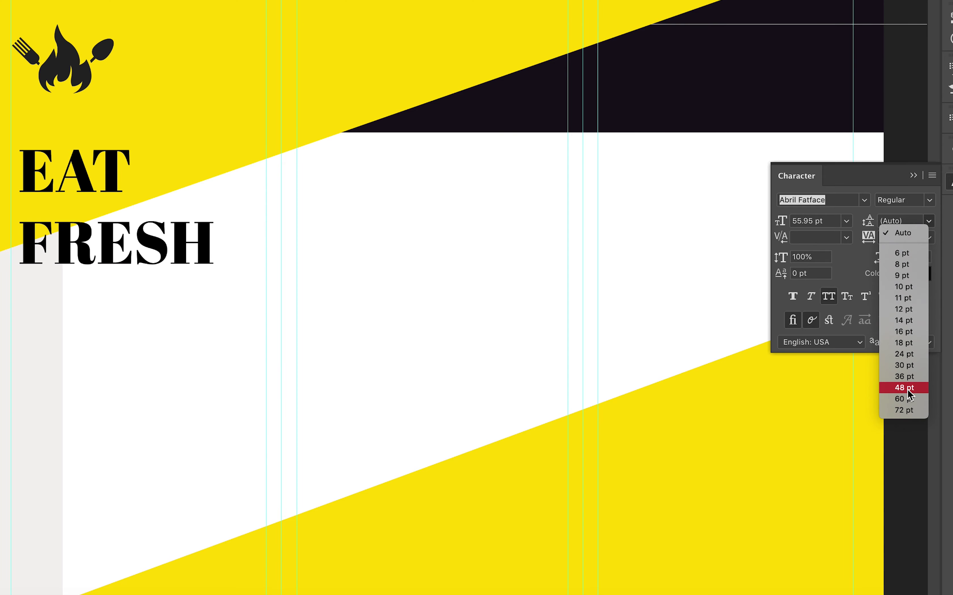
click(904, 399)
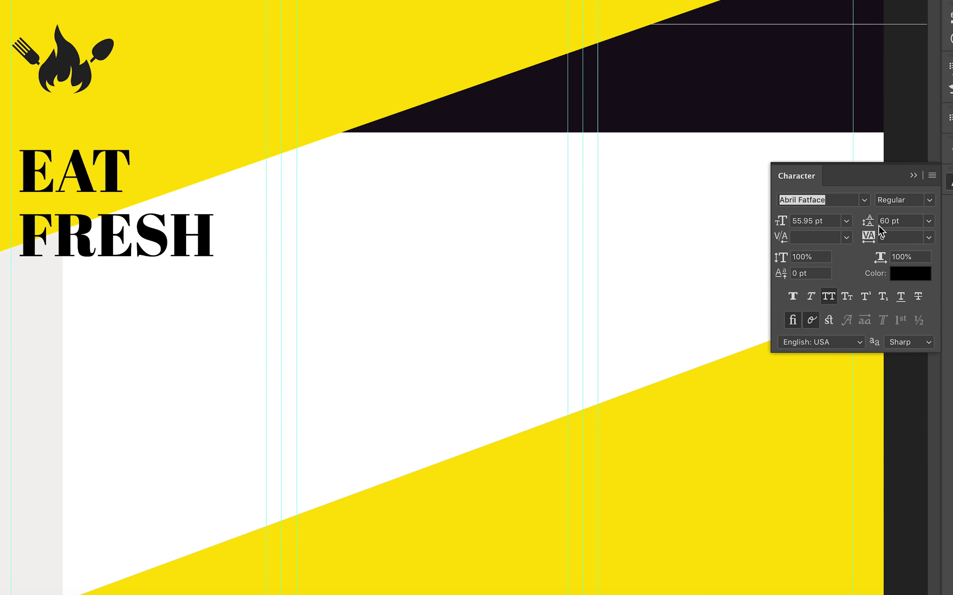
click(929, 222)
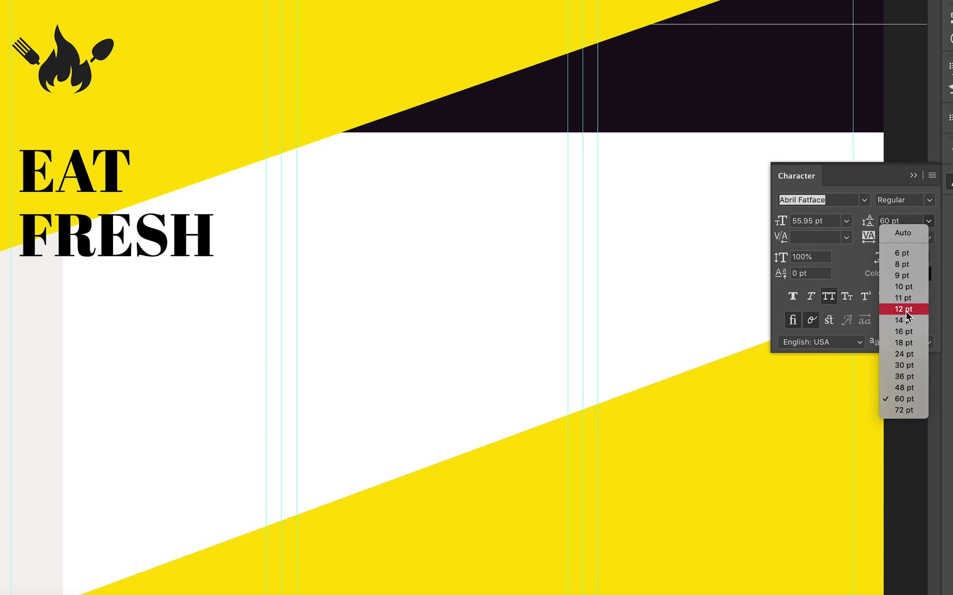
click(905, 354)
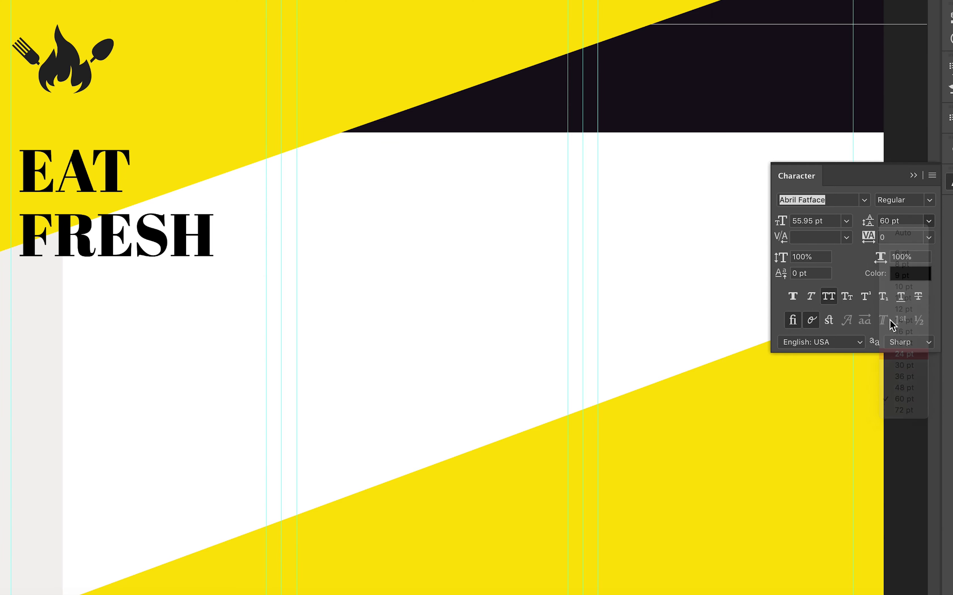
click(928, 221)
click(899, 367)
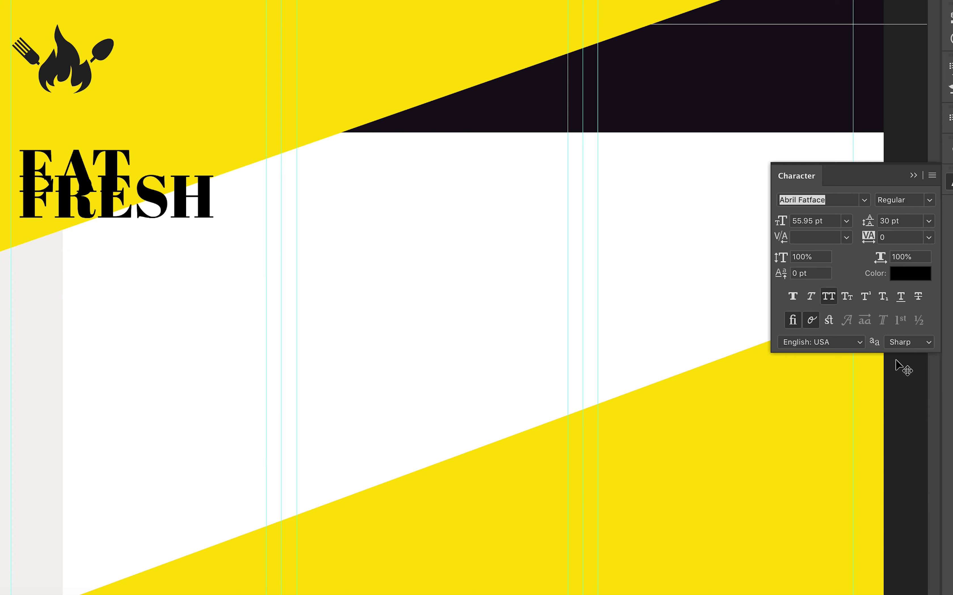
click(929, 221)
click(905, 377)
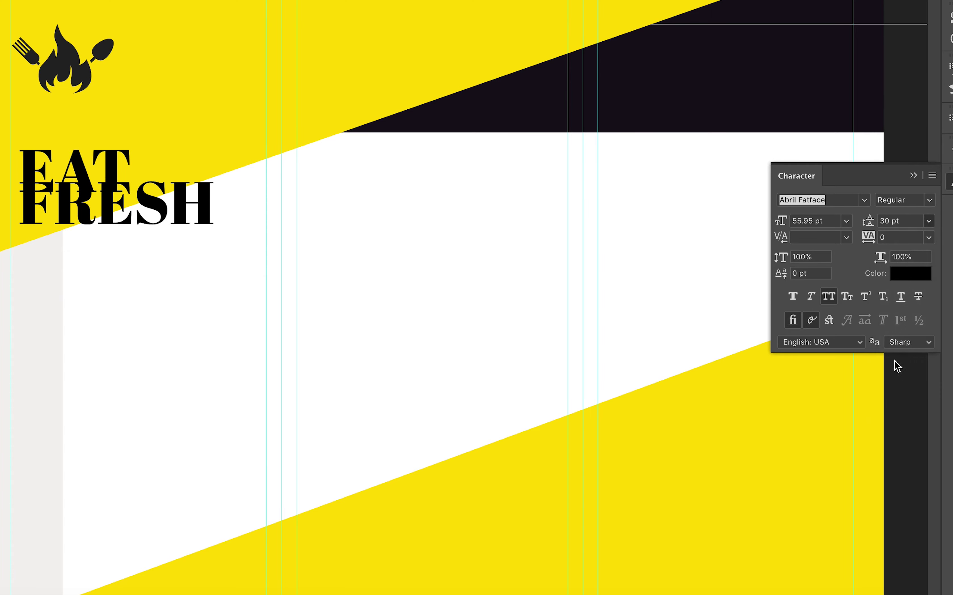
click(928, 221)
click(899, 388)
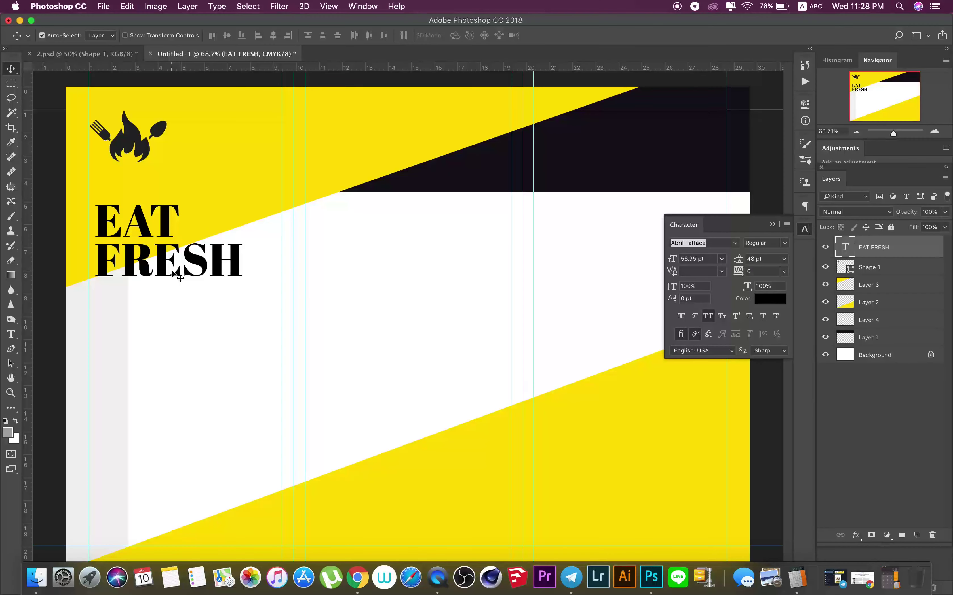
click(806, 230)
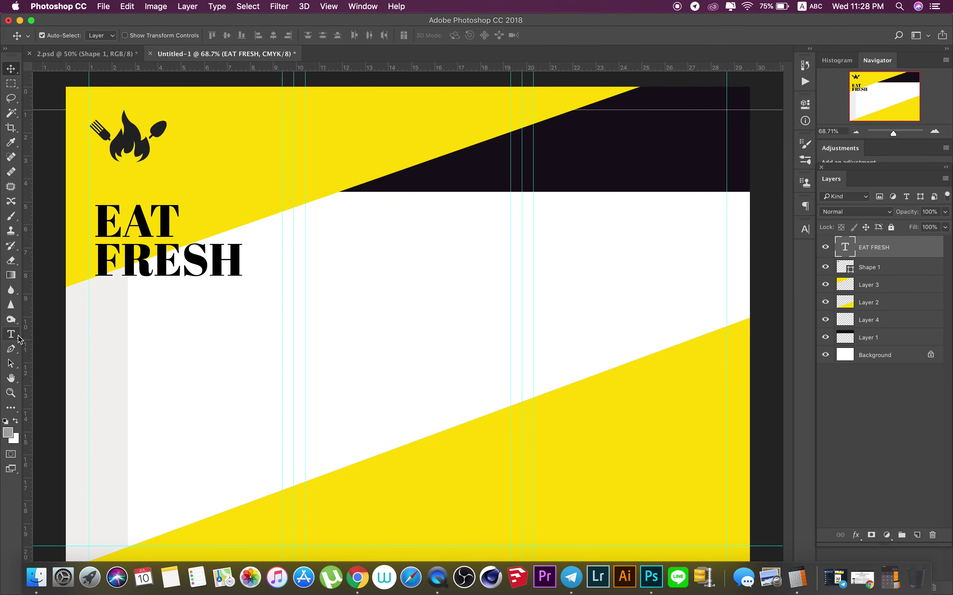
- Type 'RESTAURANT' and 'TRIFOLD' on two lines below the headline
drag(11, 334, 46, 334)
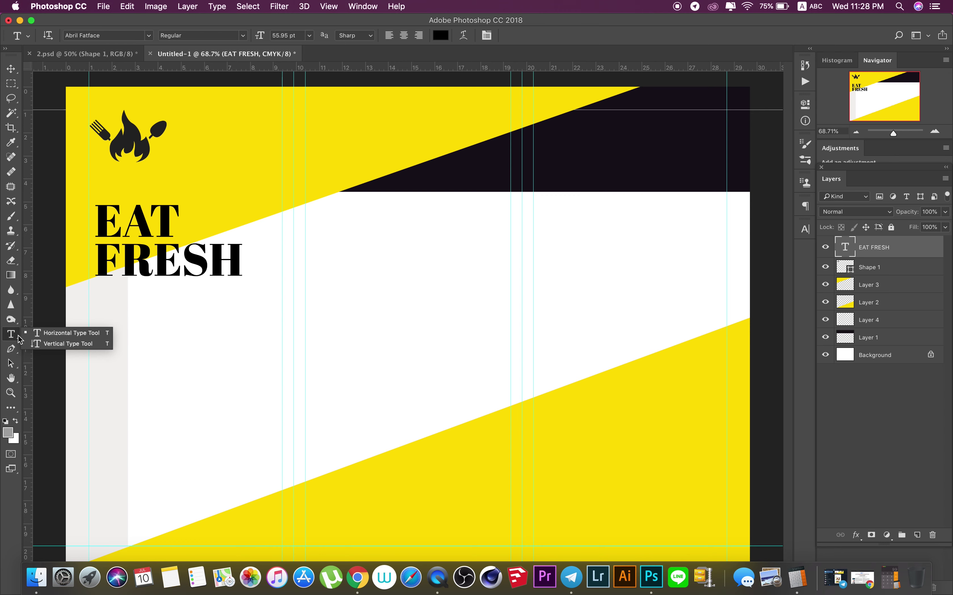
click(152, 321)
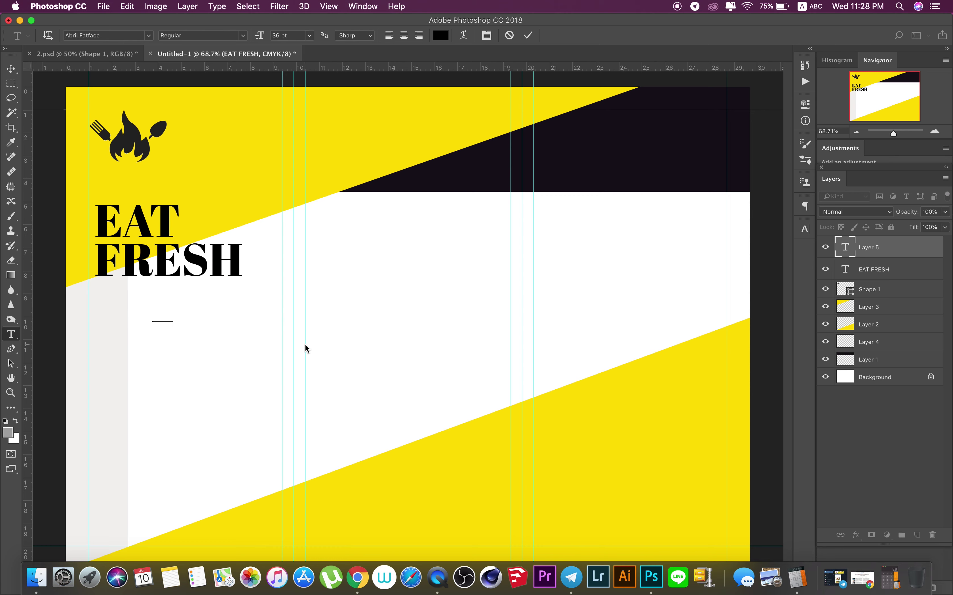
text(RE)
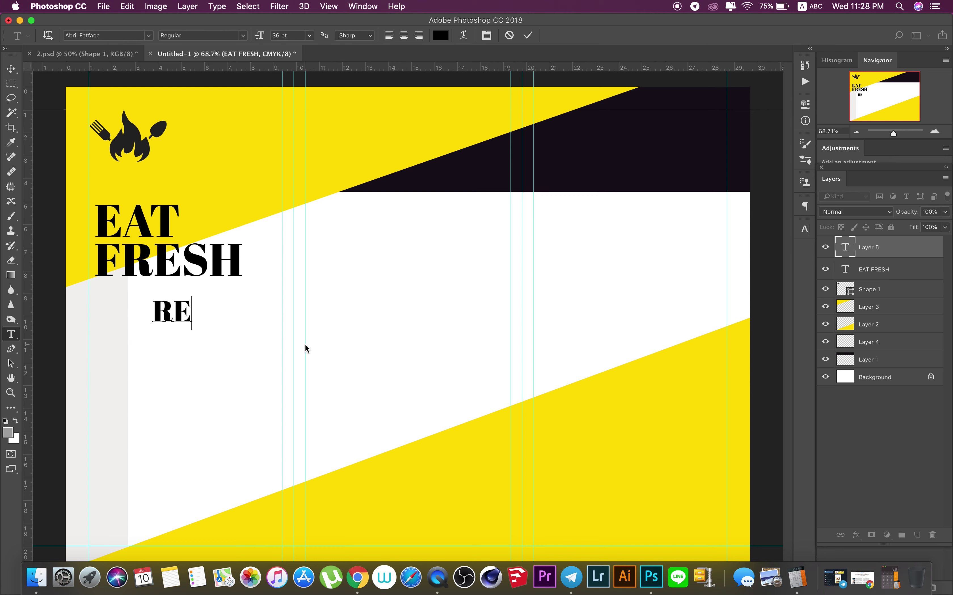
text(STA)
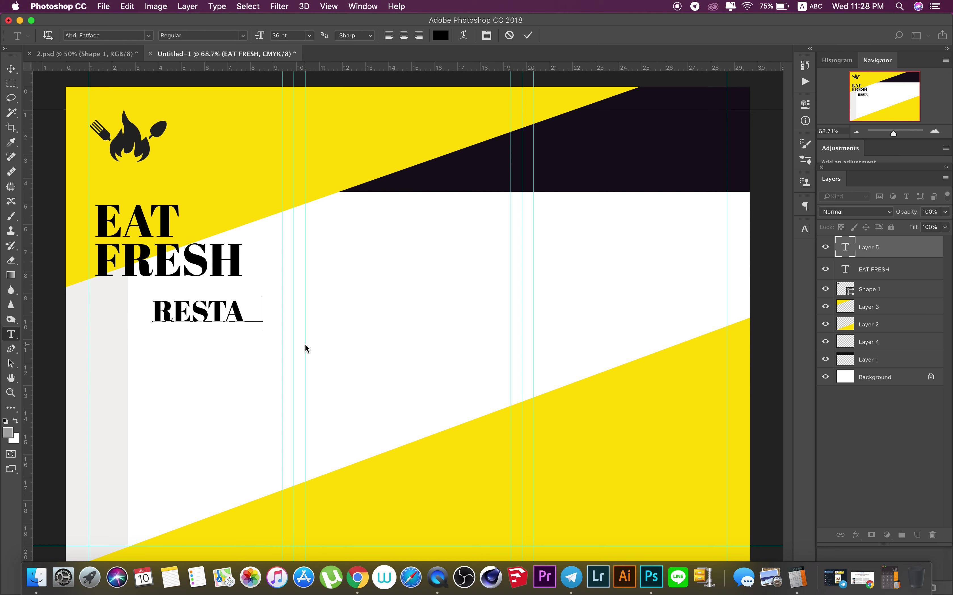
text(URANT)
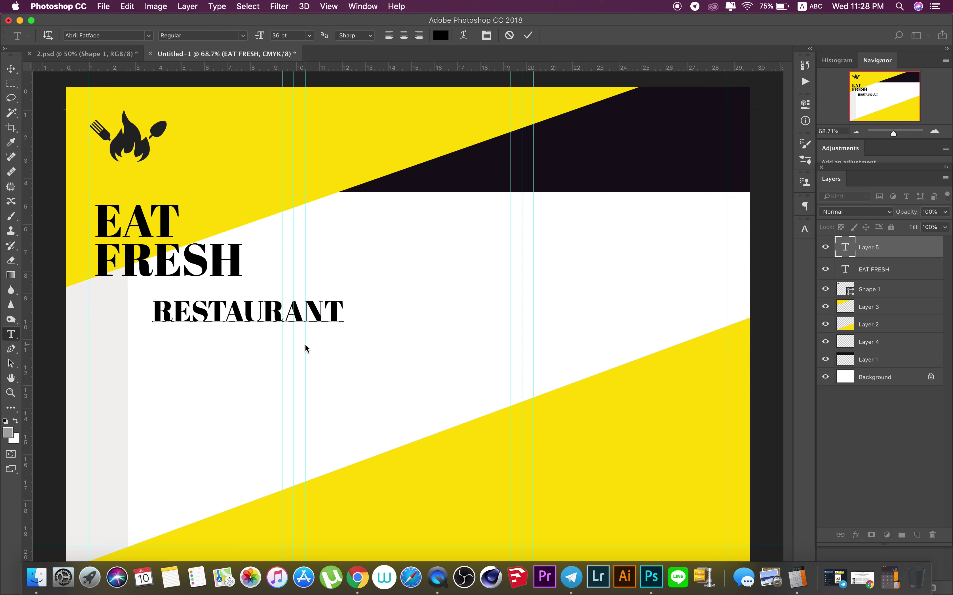
key(Return)
text(T)
text(RI)
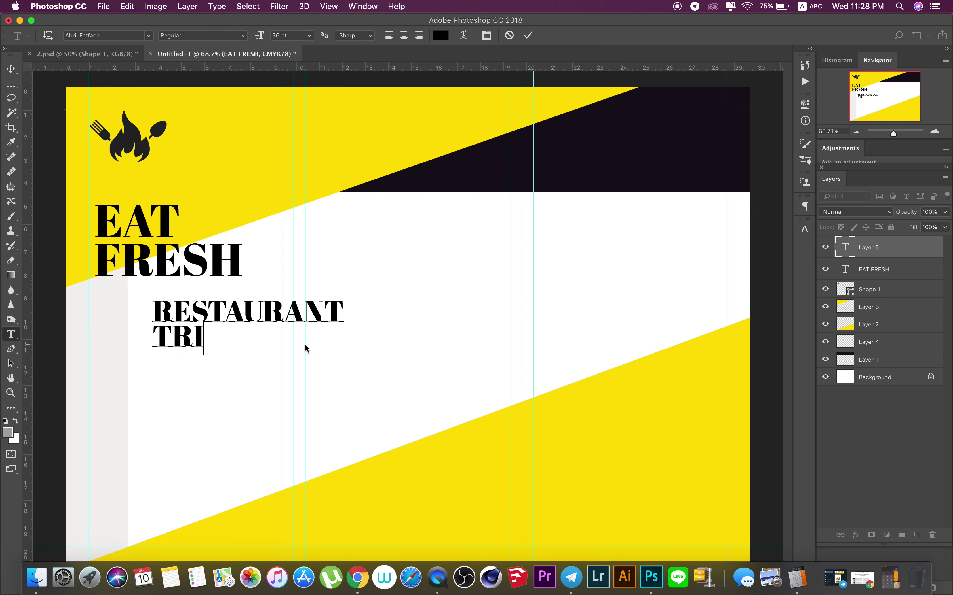
text(FOLD)
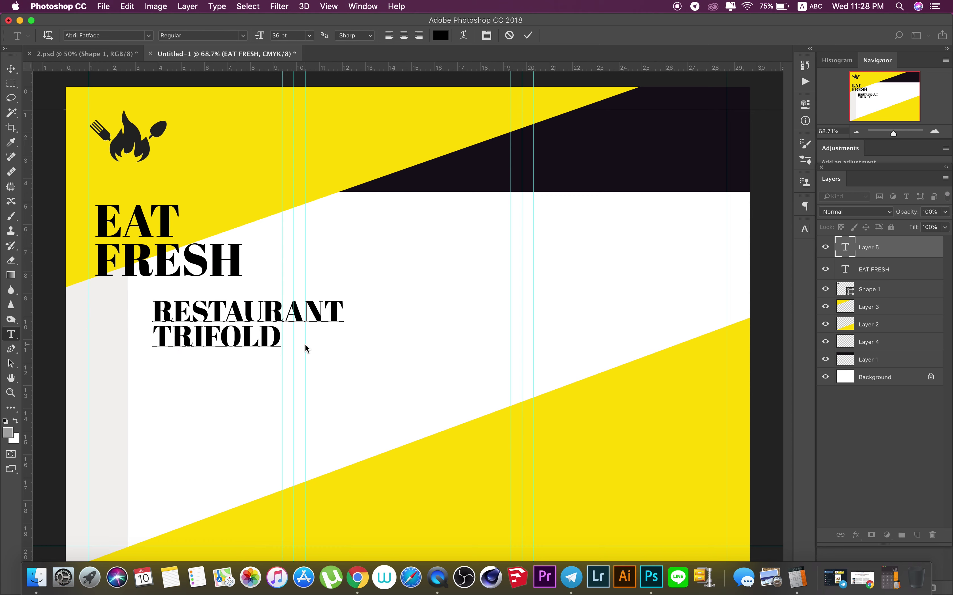
click(11, 68)
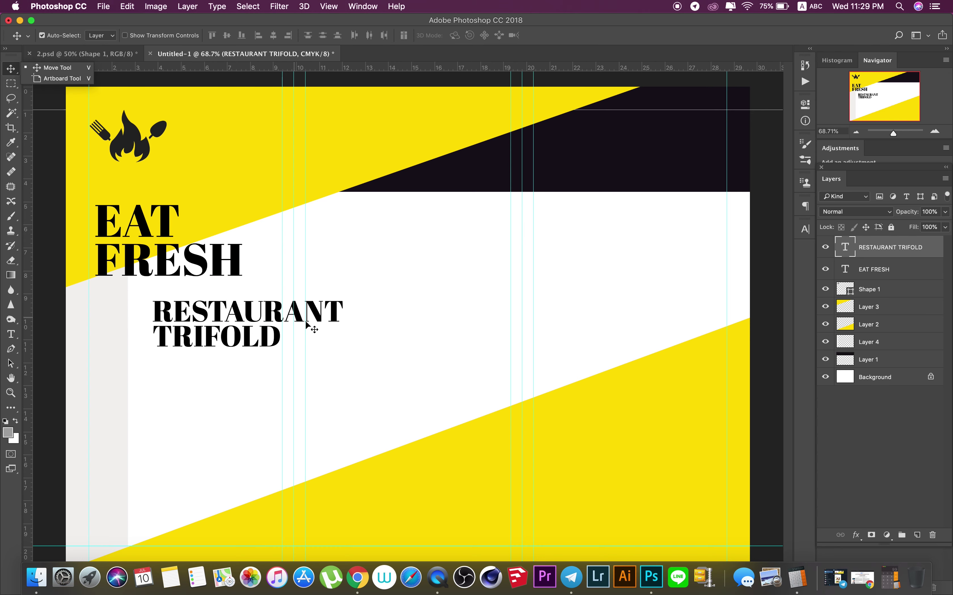
- Change the RESTAURANT TRIFOLD font to Montserrat Light via the Character panel
click(801, 234)
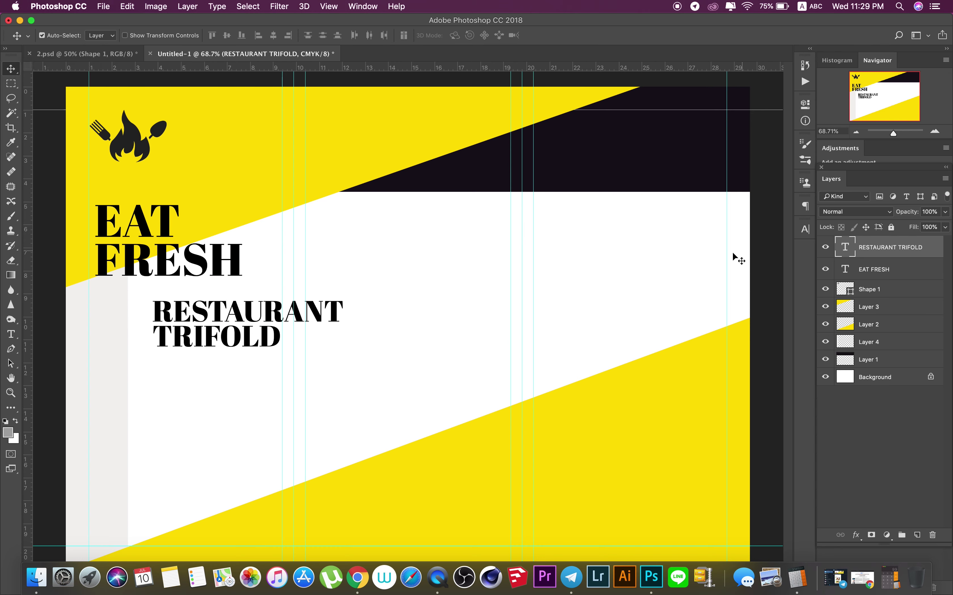
click(804, 232)
click(711, 243)
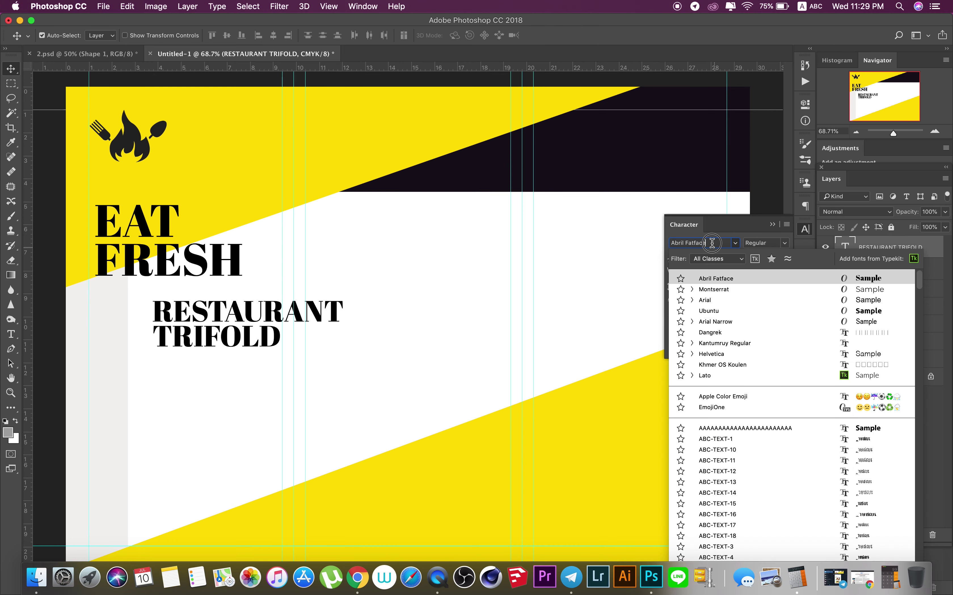
drag(711, 243, 665, 256)
text(MON)
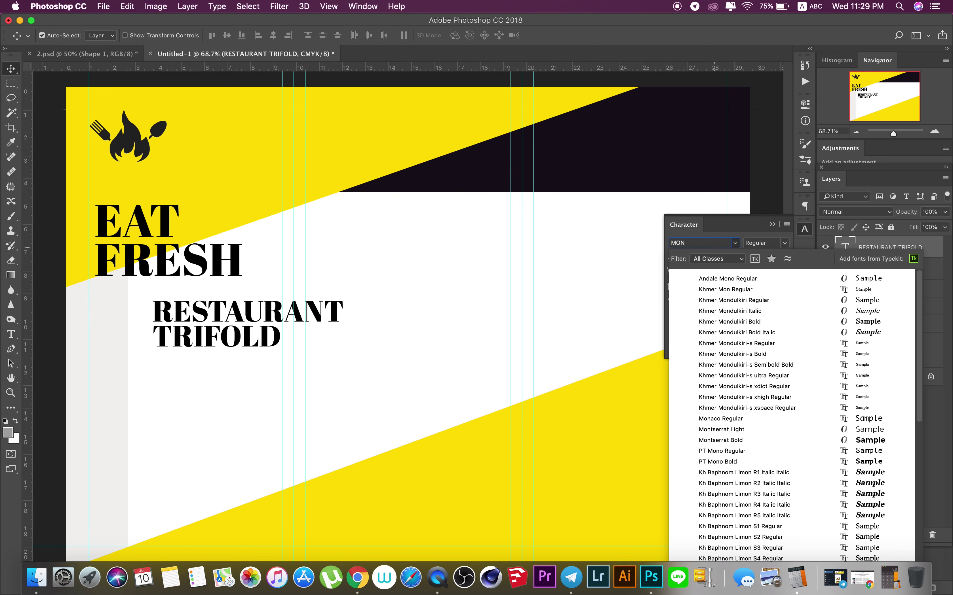
text(T)
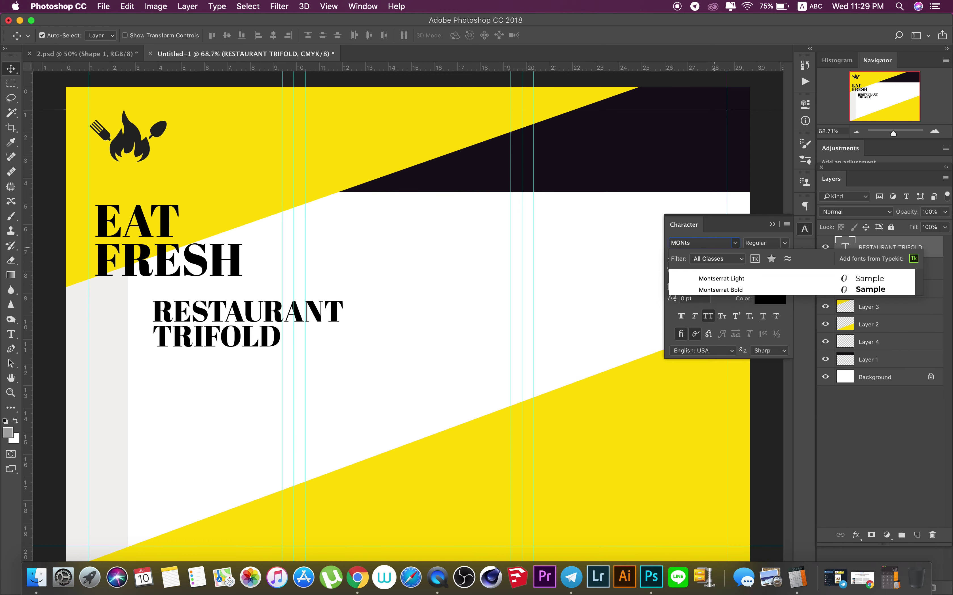
click(704, 280)
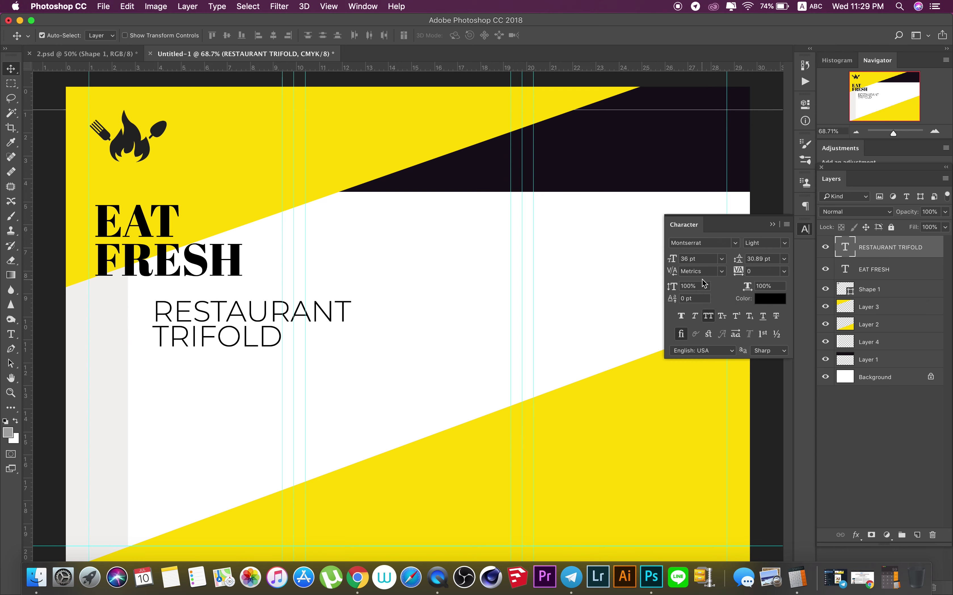
click(806, 230)
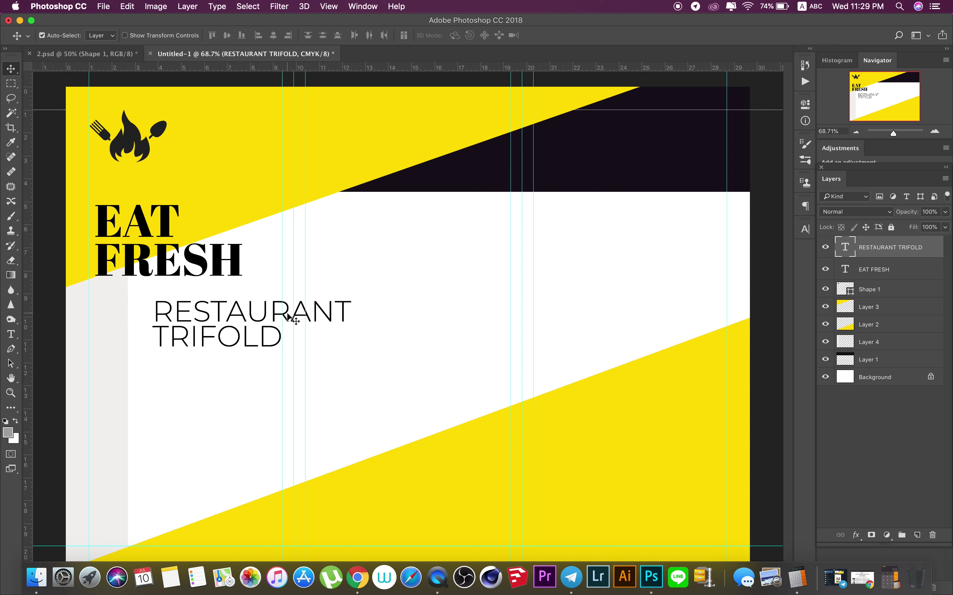
- Scale RESTAURANT TRIFOLD to about 45% and place it under FRESH, left-aligned
key(super+t)
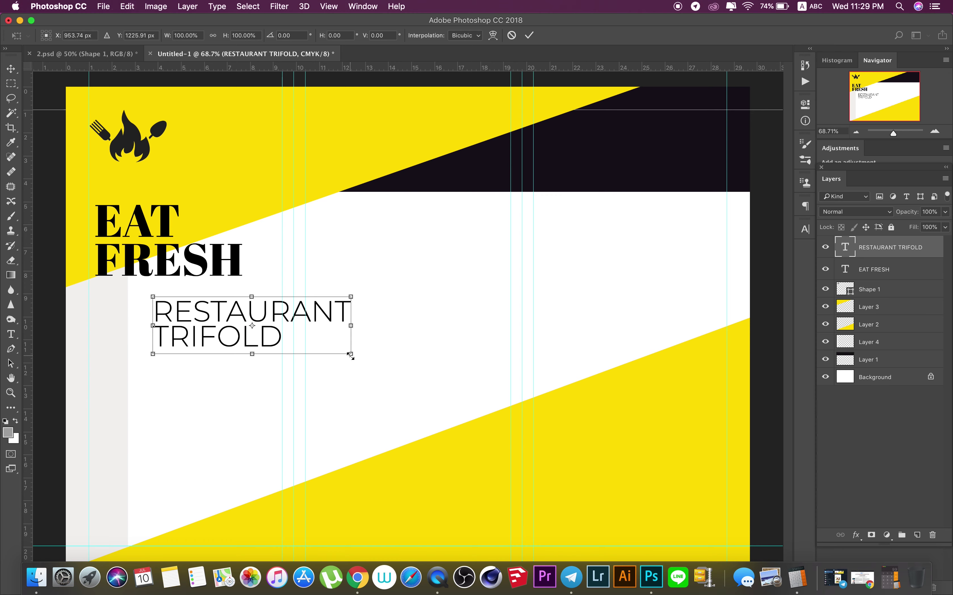
mouse_move(350, 354)
mouse_down()
mouse_move(243, 307)
mouse_move(176, 292)
mouse_up()
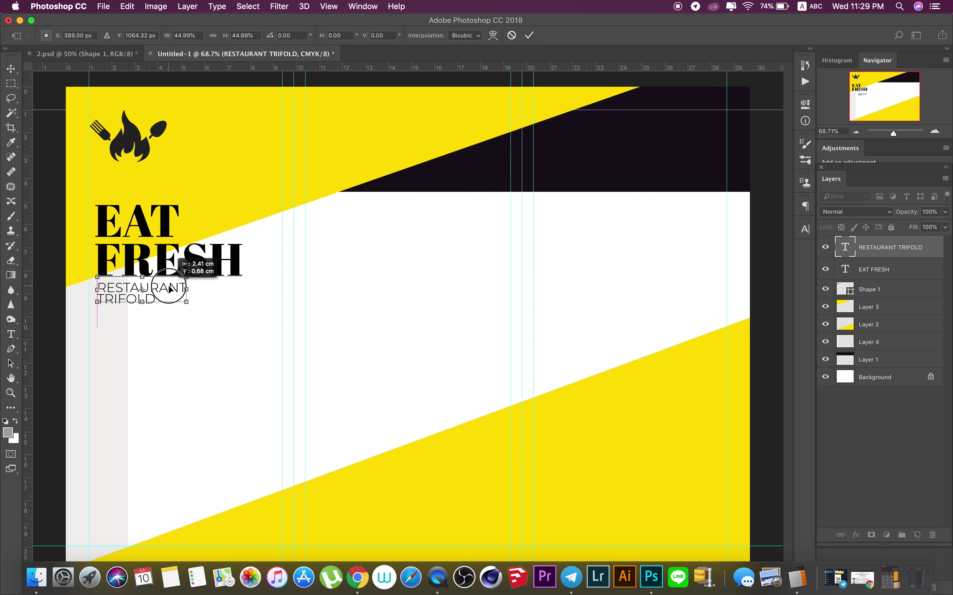
drag(176, 292, 197, 262)
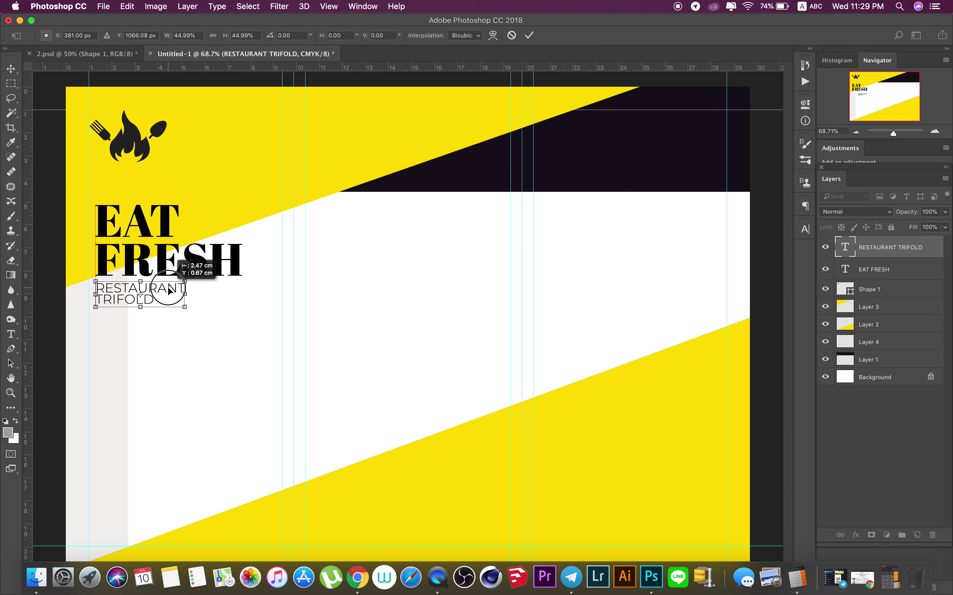
click(529, 37)
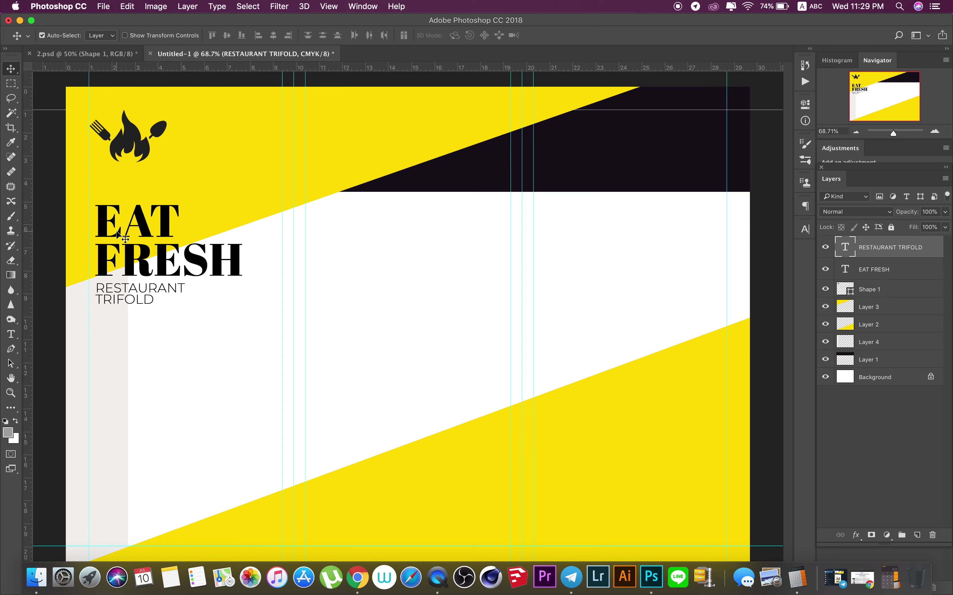
click(16, 413)
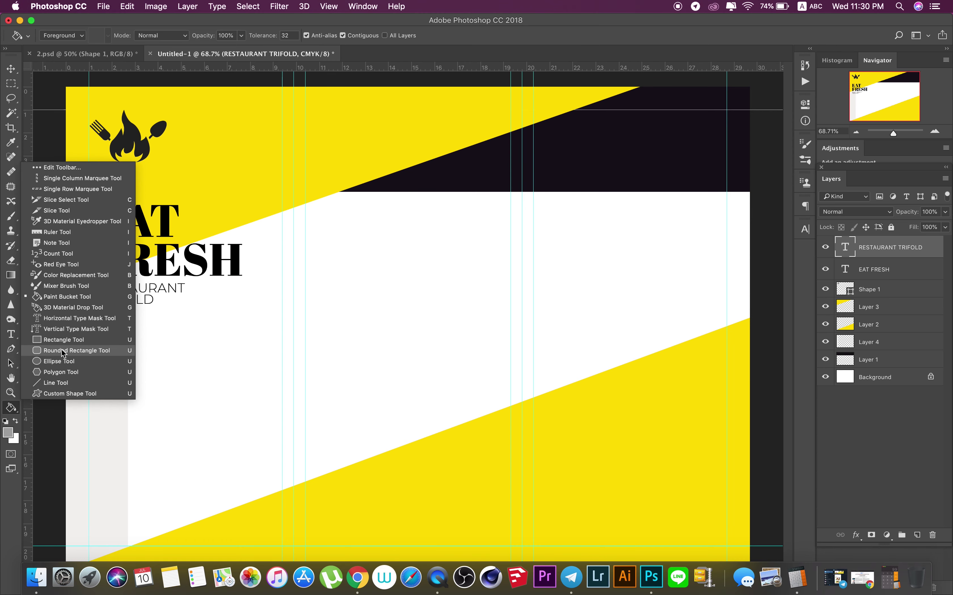
- Draw a thin 84 × 302 px black rectangle at the left edge beside the headline
click(61, 341)
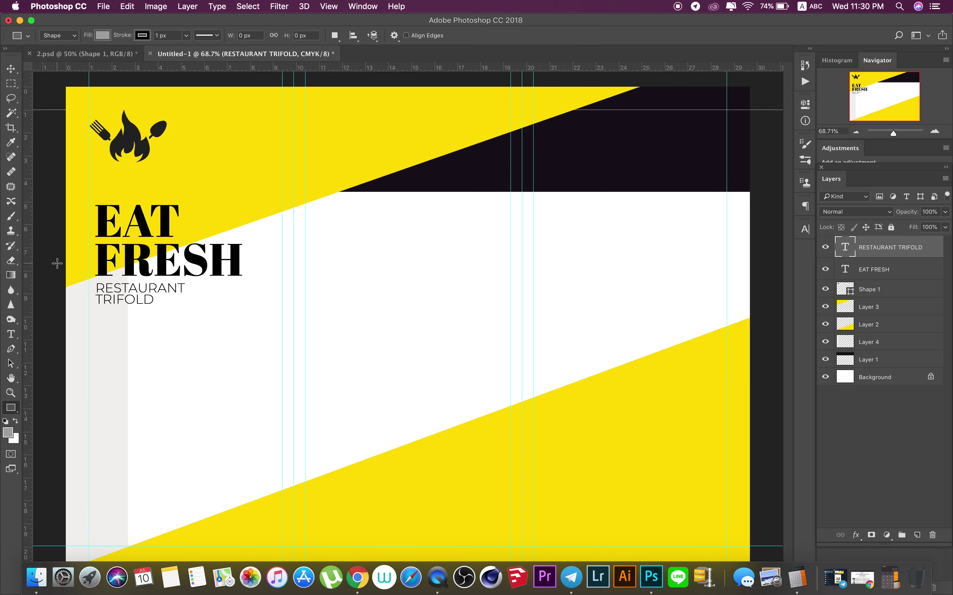
mouse_move(62, 244)
mouse_down()
mouse_move(77, 320)
mouse_move(78, 303)
mouse_up()
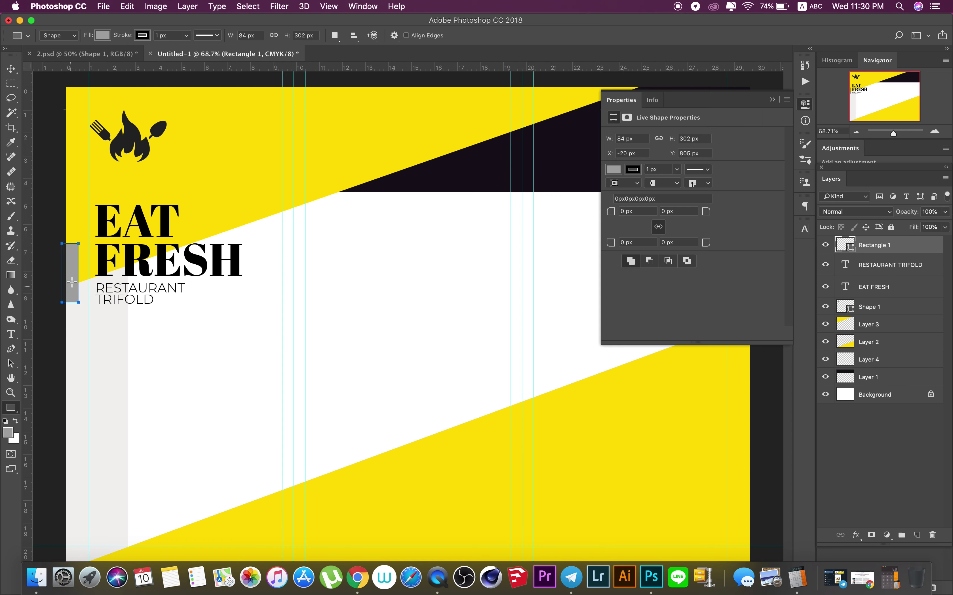
click(619, 172)
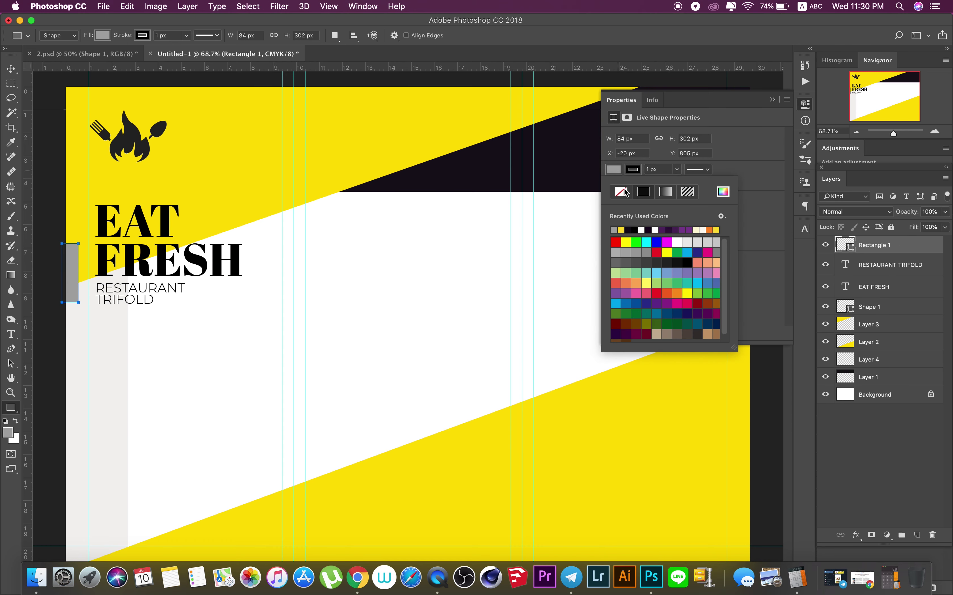
click(635, 230)
click(752, 219)
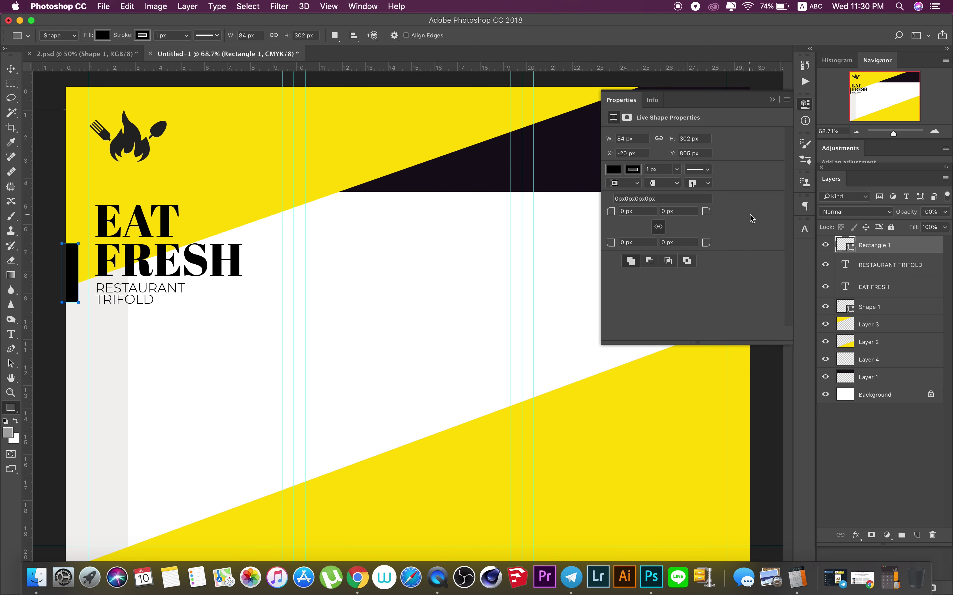
click(807, 105)
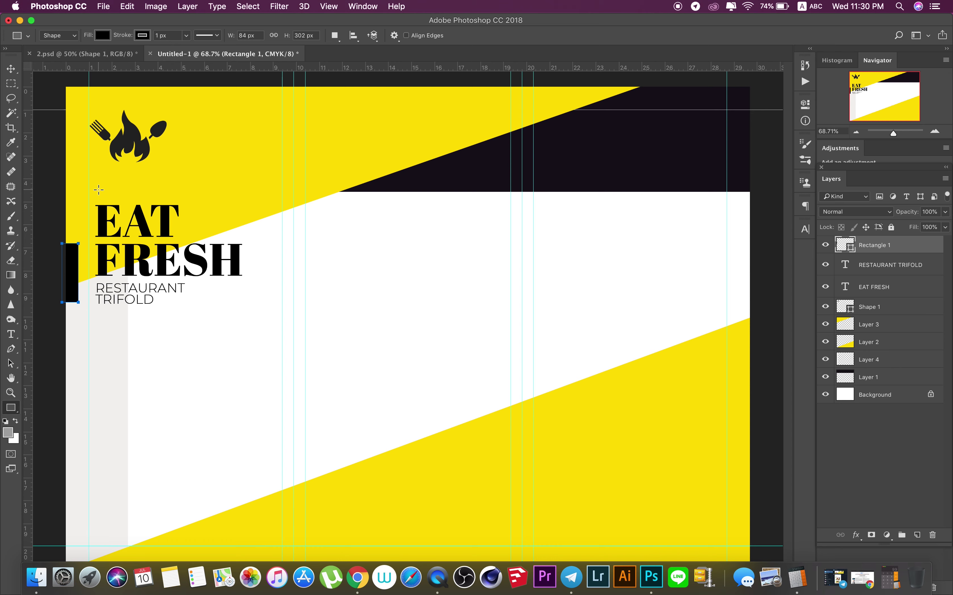
- Draw a small black rectangle just above the EAT headline and view it at 100%
drag(98, 191, 120, 193)
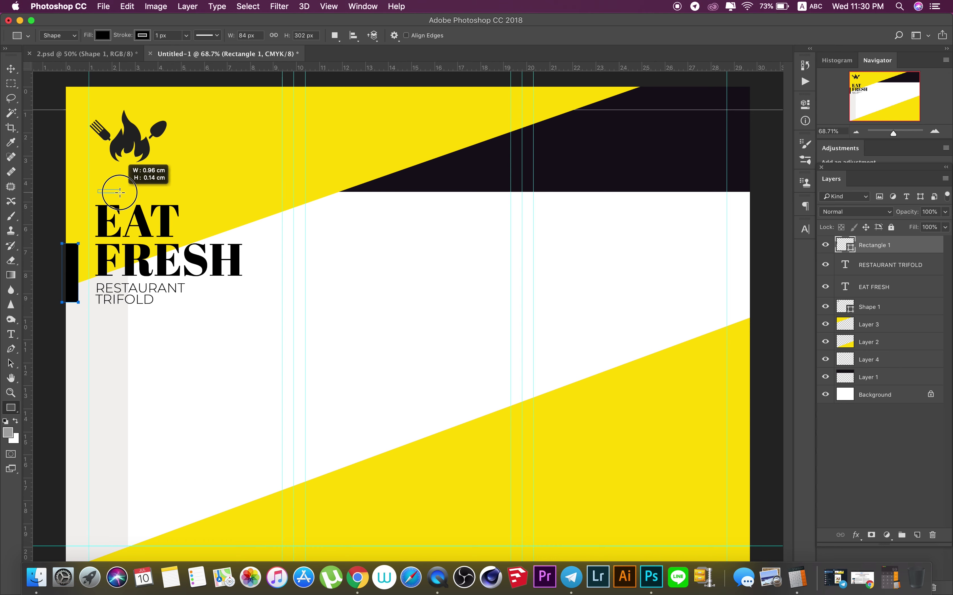
drag(120, 192, 121, 194)
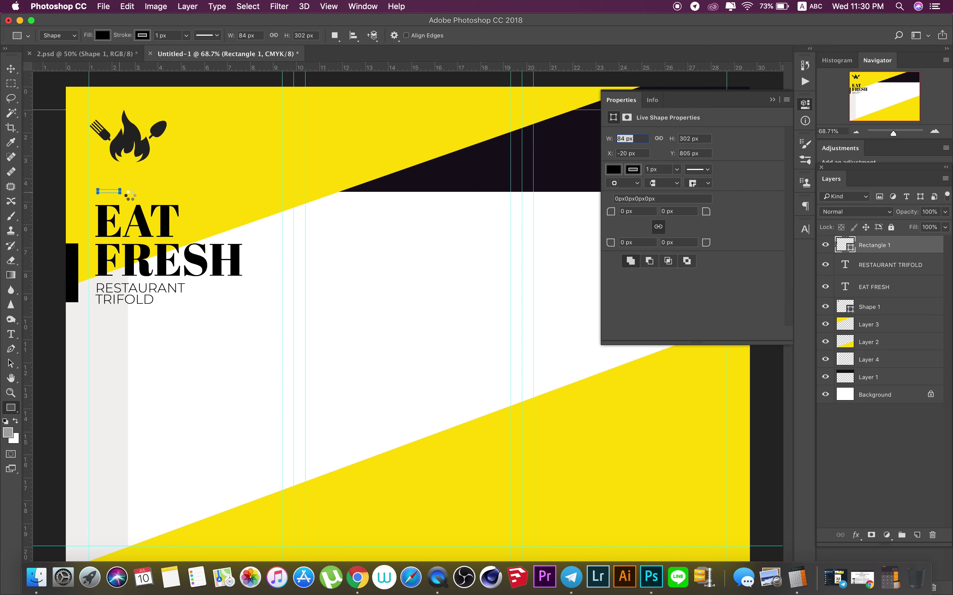
key(v)
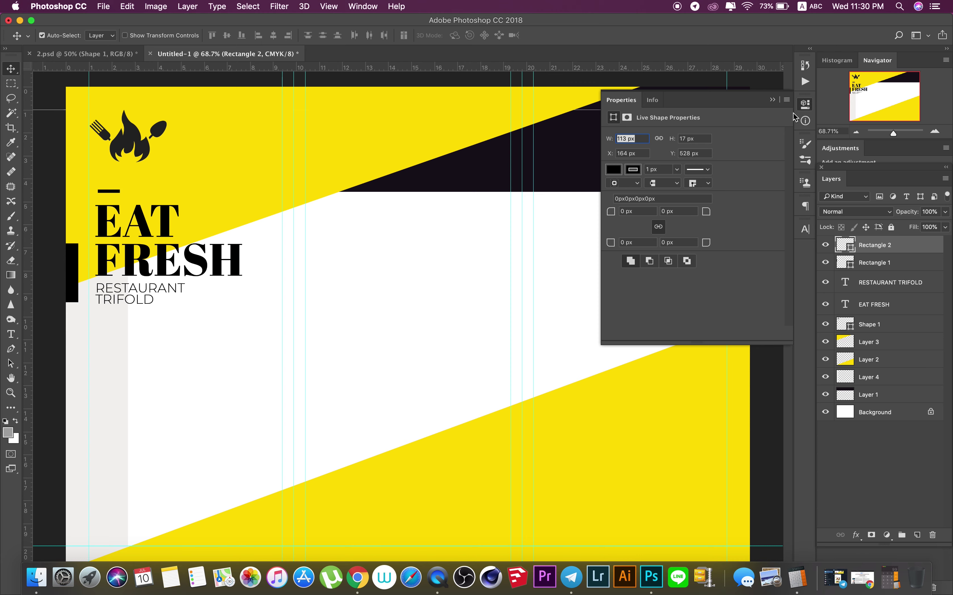
click(805, 104)
right_click(195, 237)
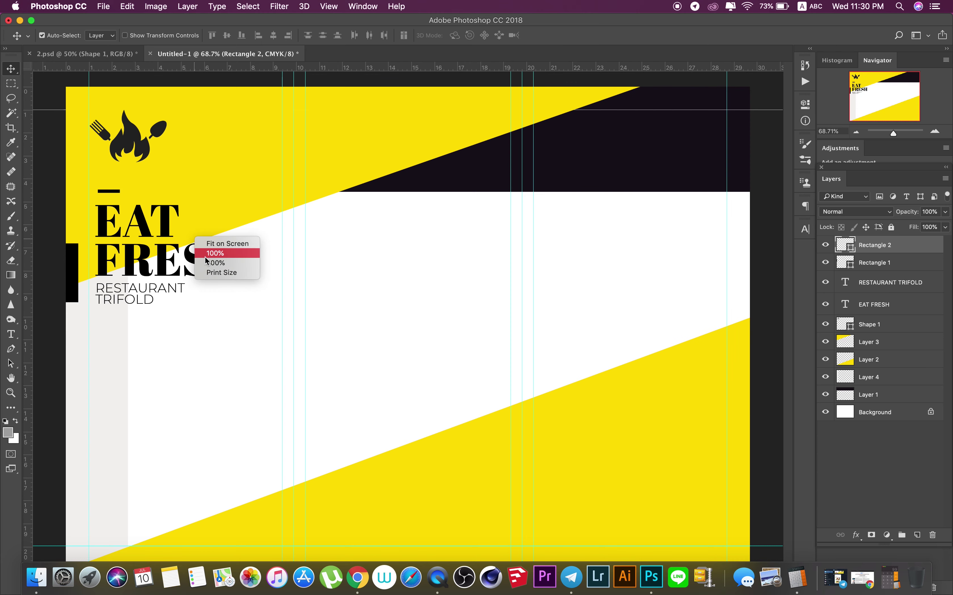
click(206, 254)
scroll(205, 264, left, 10)
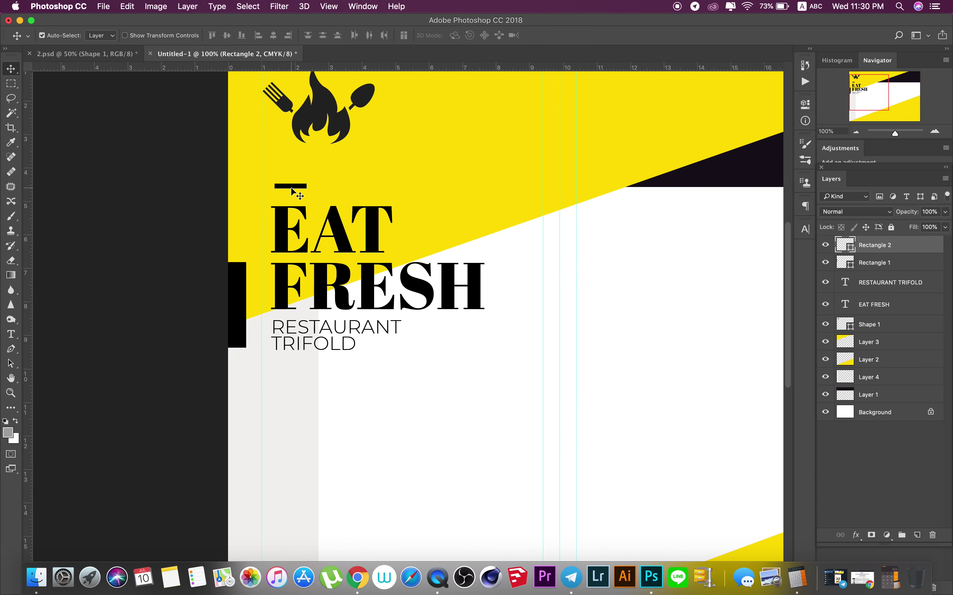
- Squash the black bar's height to about 0.10 cm
key(super+t)
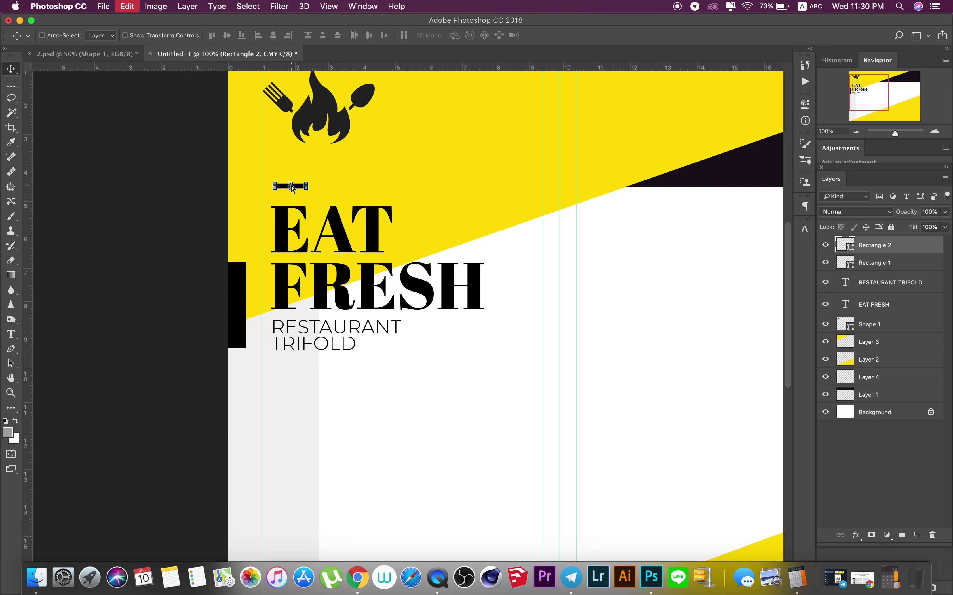
drag(293, 191, 294, 186)
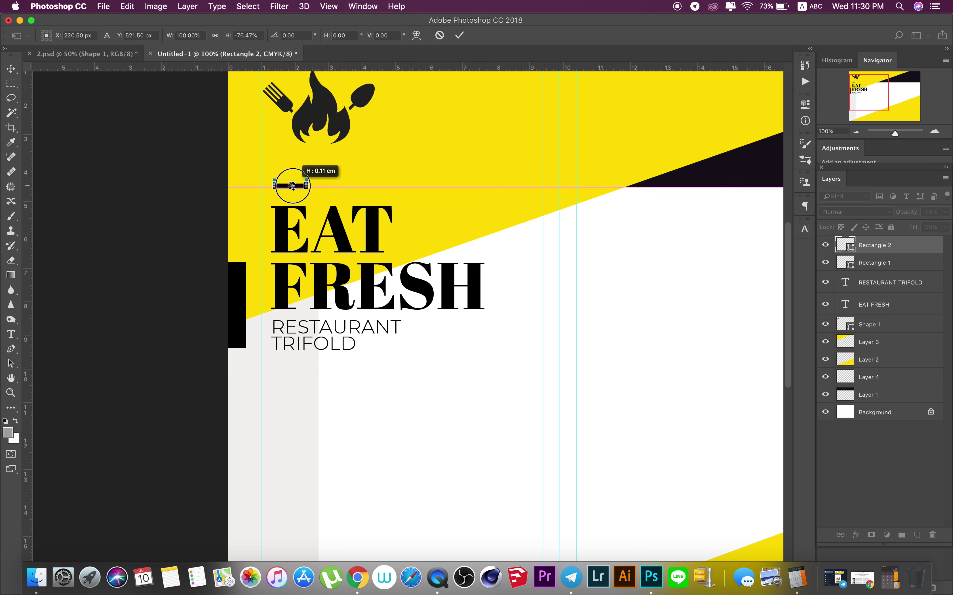
drag(294, 186, 294, 187)
click(462, 36)
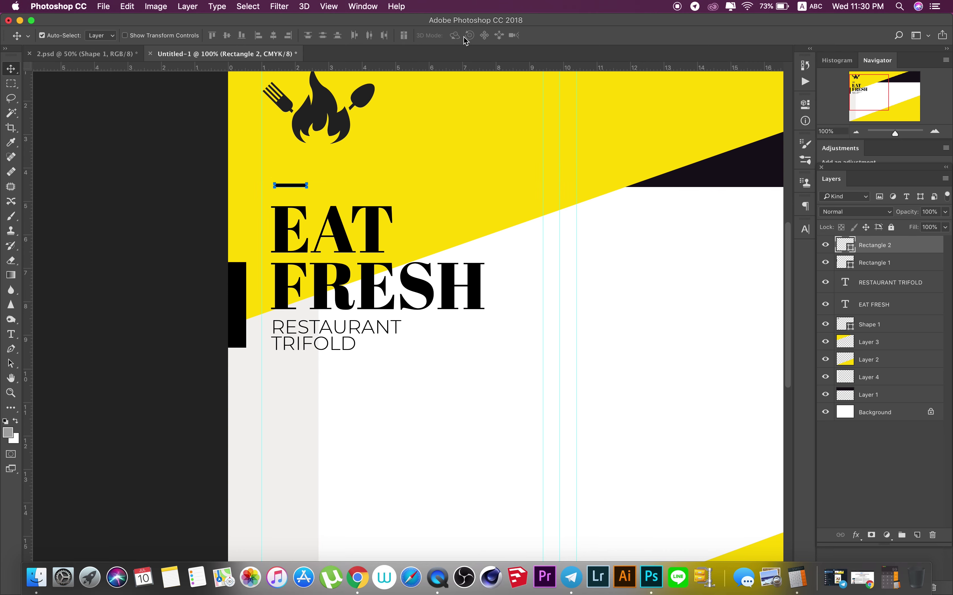
- Deselect the bar and fit the whole cover on screen
click(117, 175)
click(161, 207)
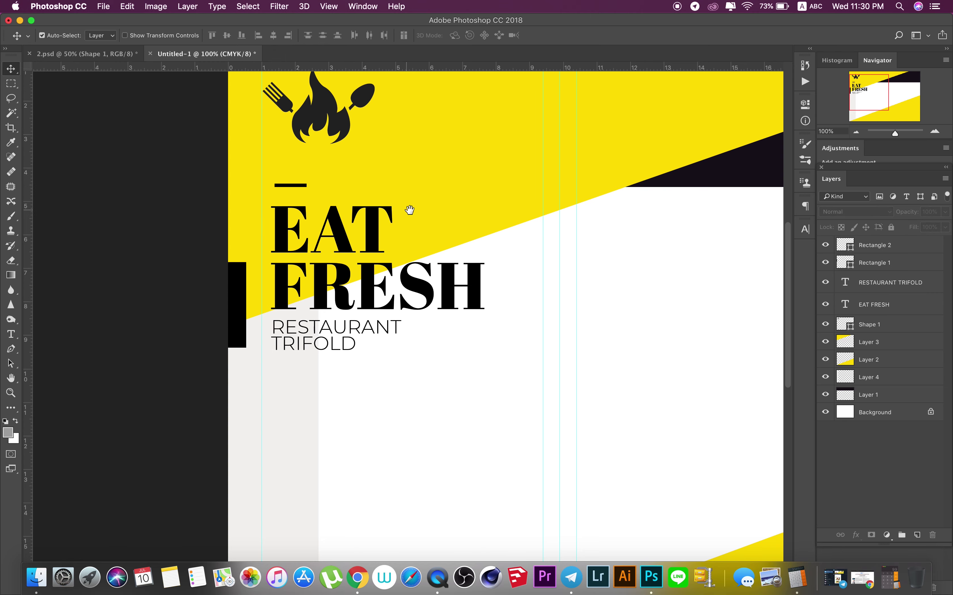
drag(408, 211, 307, 207)
right_click(308, 207)
right_click(315, 211)
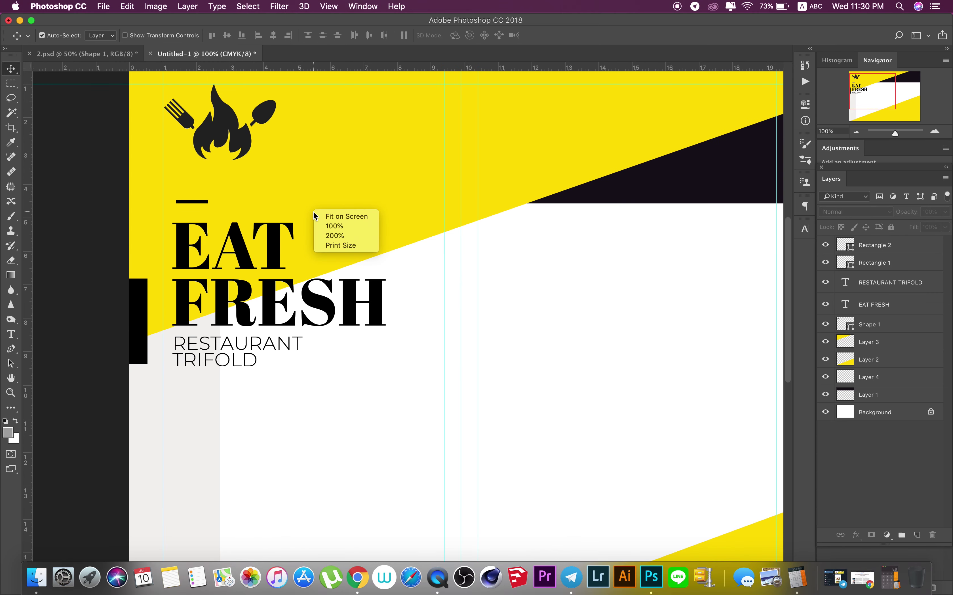
click(343, 216)
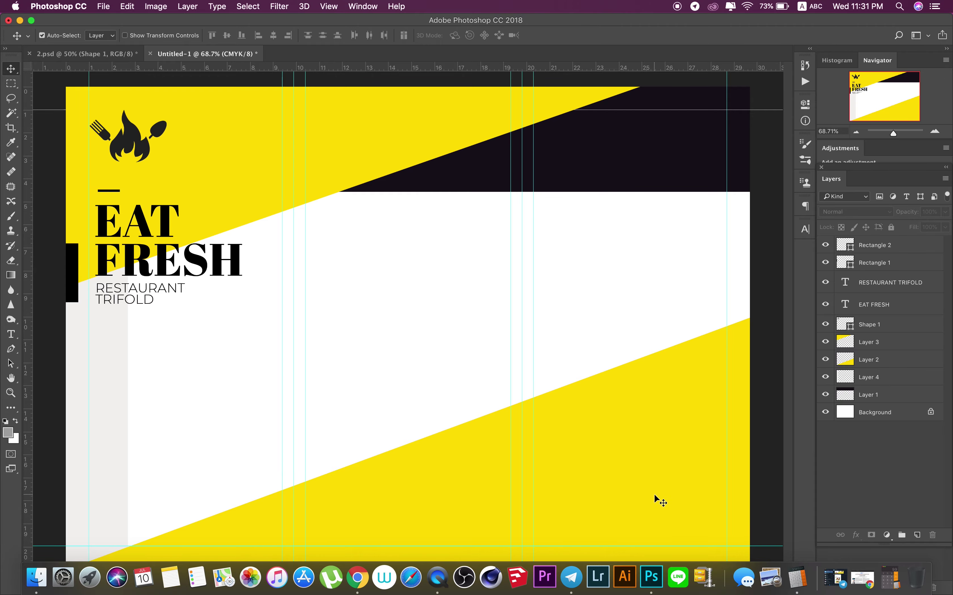
- Copy the first Lorem Ipsum paragraph from lipsum.com in Chrome, then minimize the browser
click(356, 573)
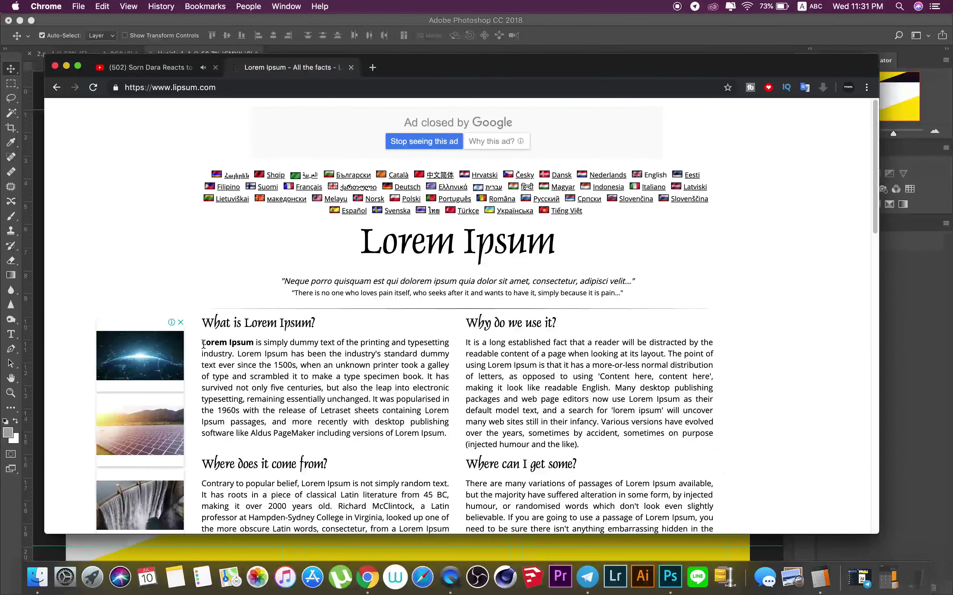
drag(203, 343, 450, 391)
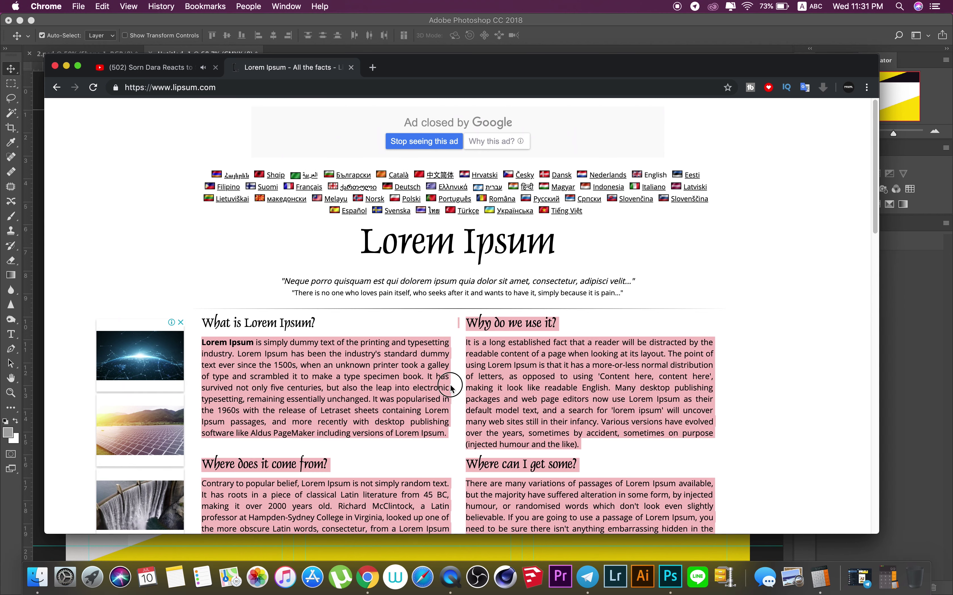
drag(451, 391, 448, 383)
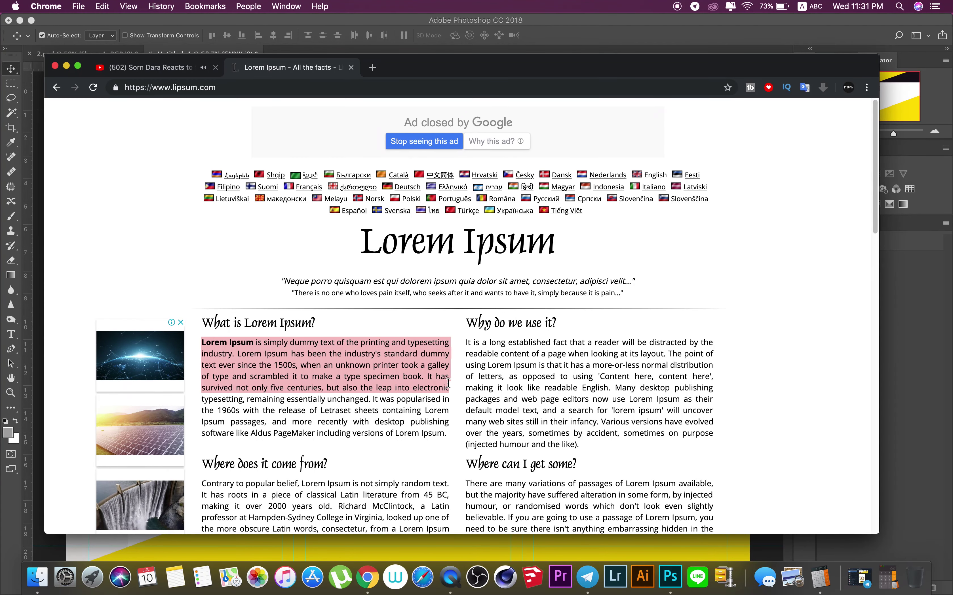
right_click(415, 366)
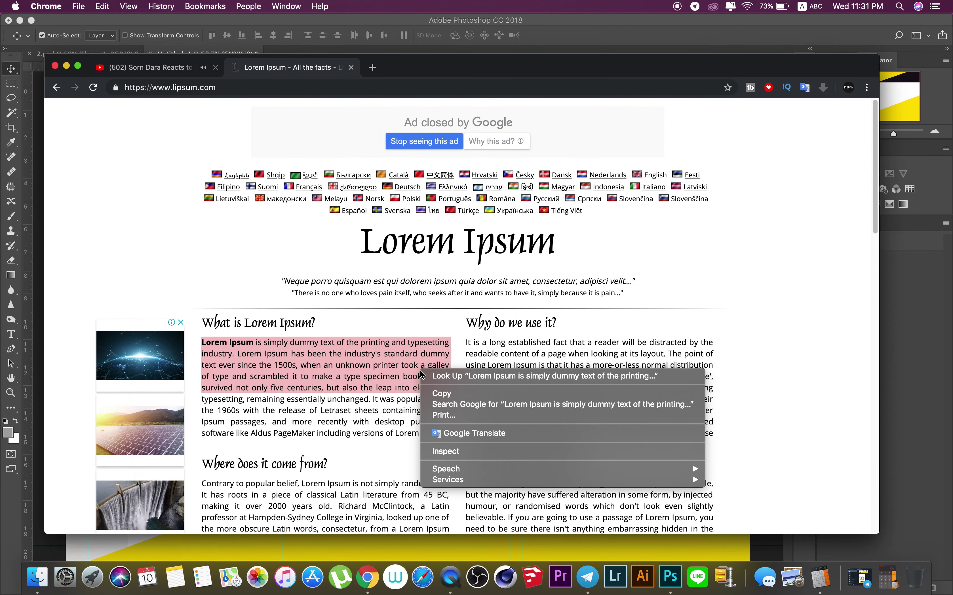
click(437, 390)
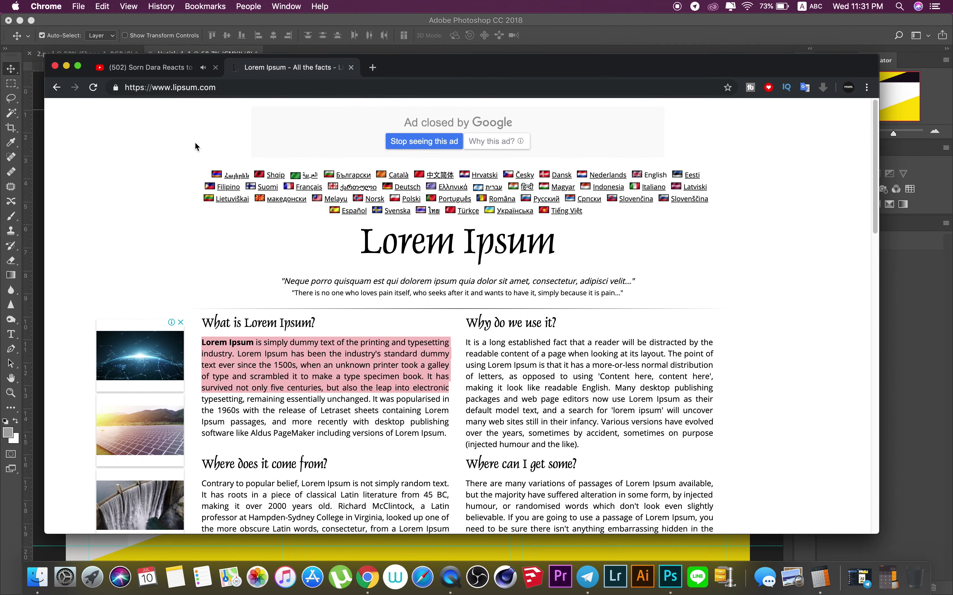
click(67, 67)
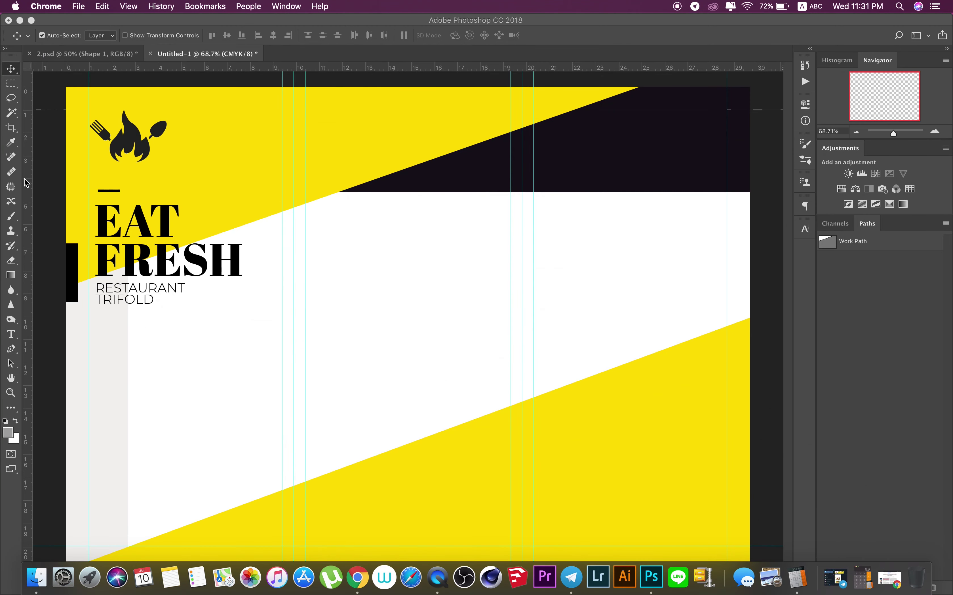
- Paste the Lorem Ipsum paragraph into a new text box below RESTAURANT TRIFOLD
click(18, 338)
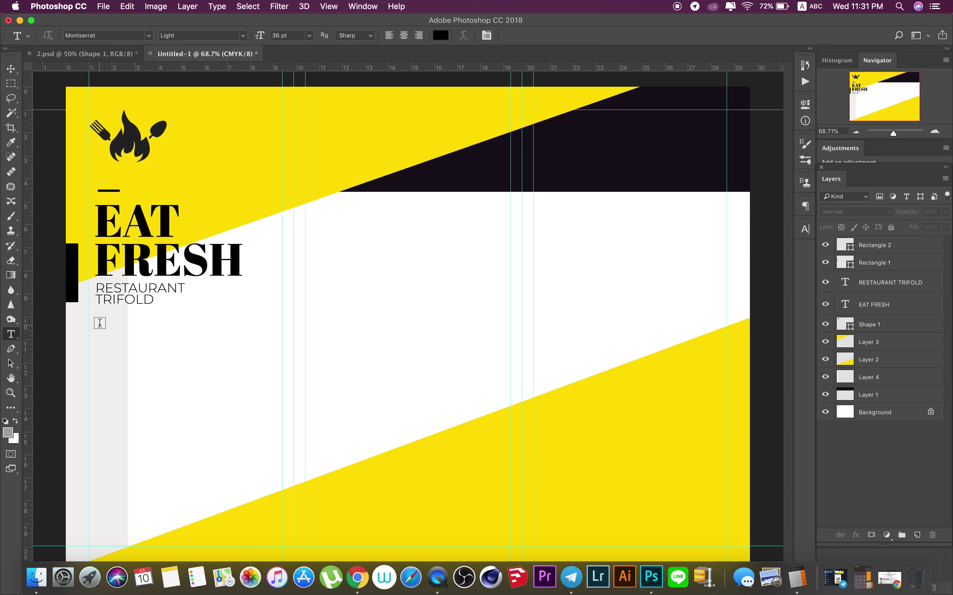
drag(101, 332, 283, 399)
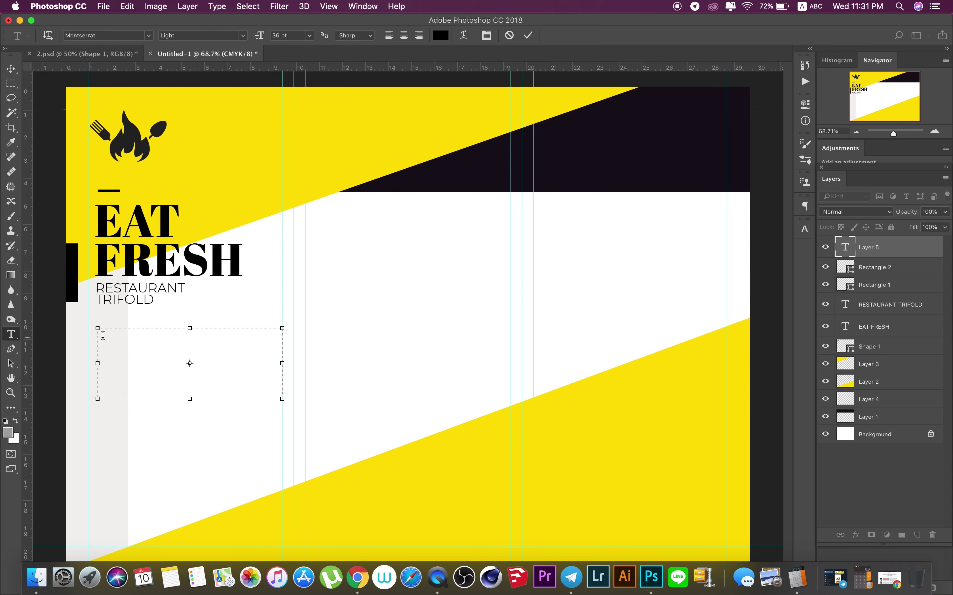
key(super+v)
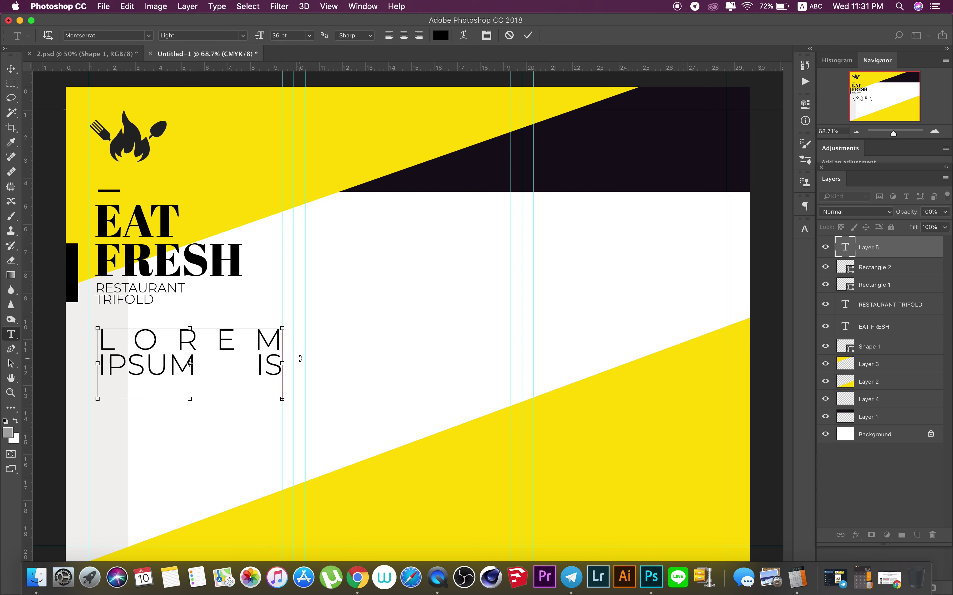
- Format the paragraph at 10 pt, mixed case, auto leading, and enlarge the text box
key(super+a)
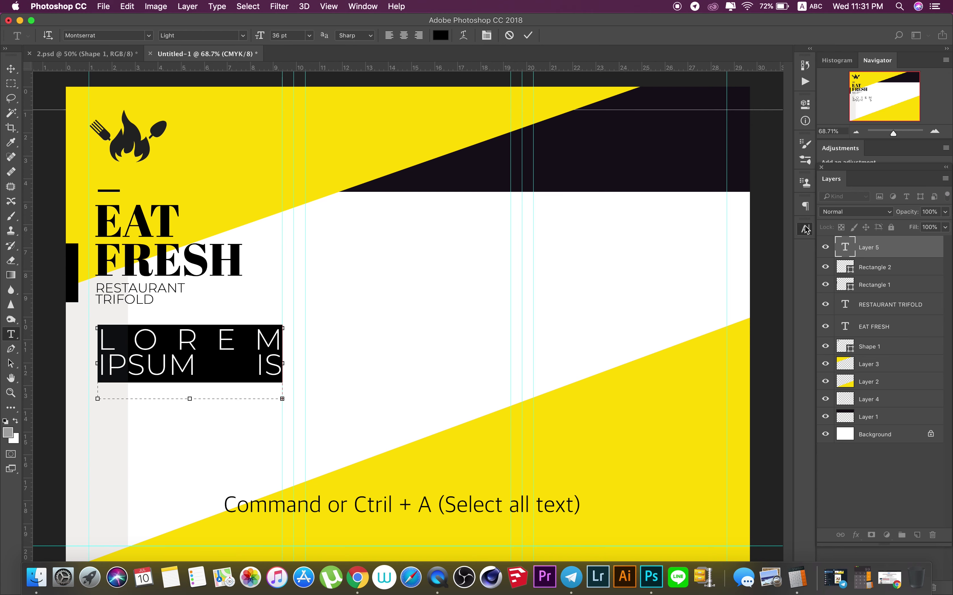
key(super+t)
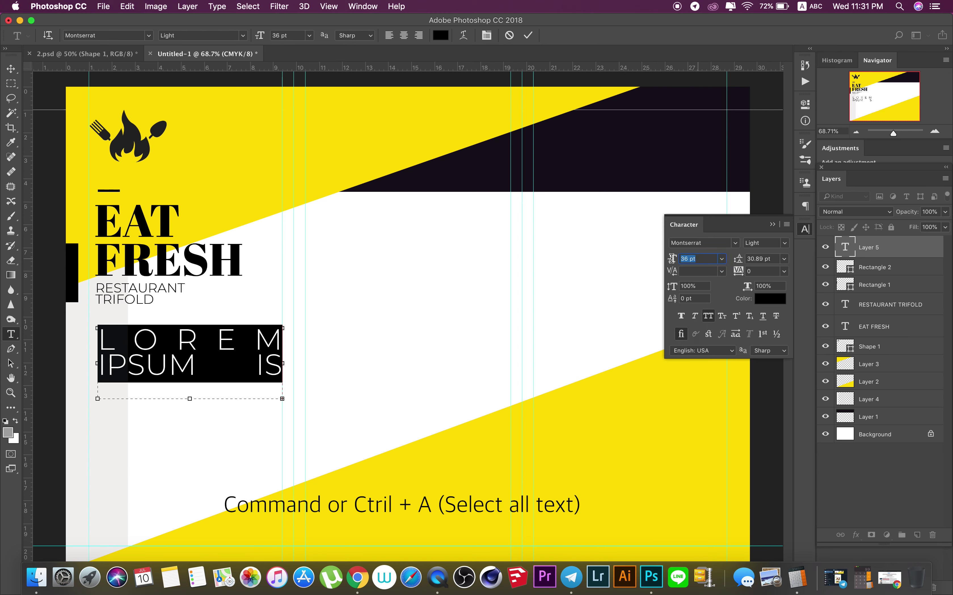
drag(671, 261, 668, 264)
text(12)
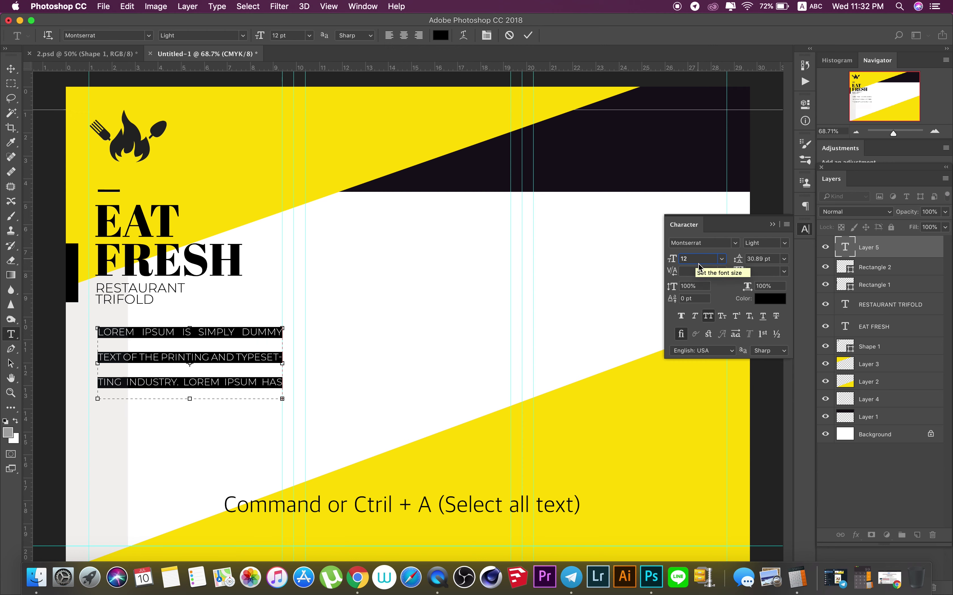
click(668, 261)
text(1)
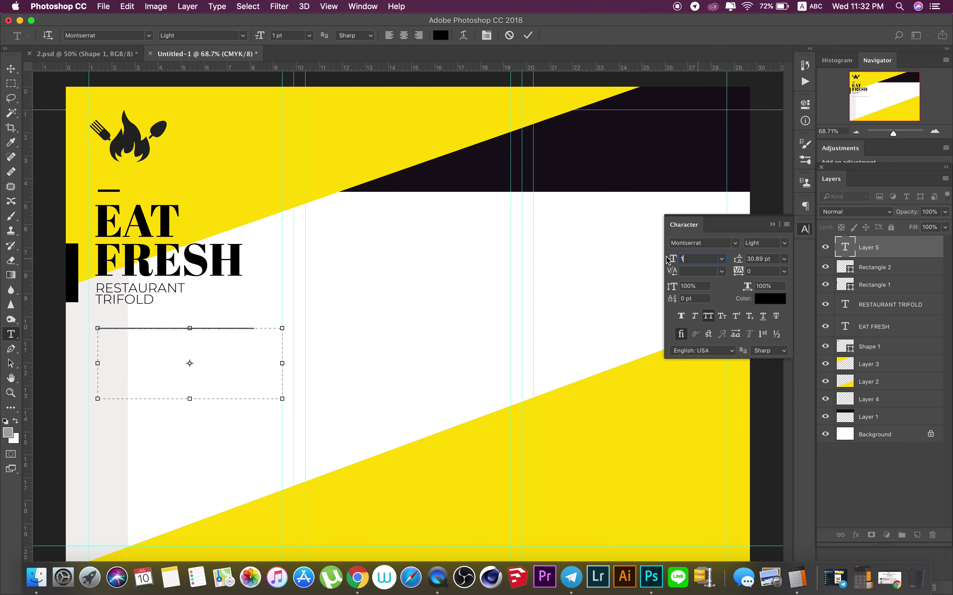
text(0)
key(Return)
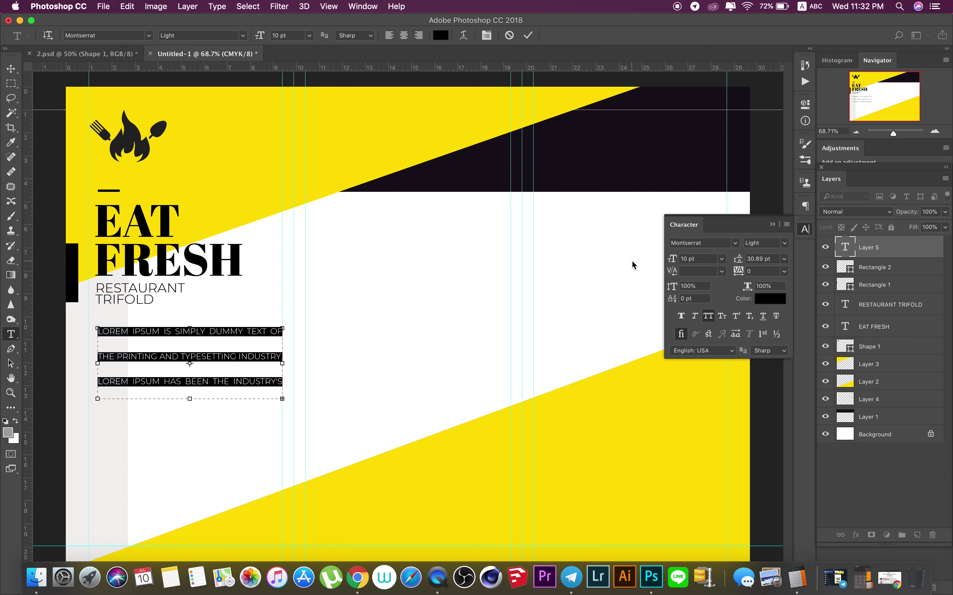
click(709, 320)
click(784, 261)
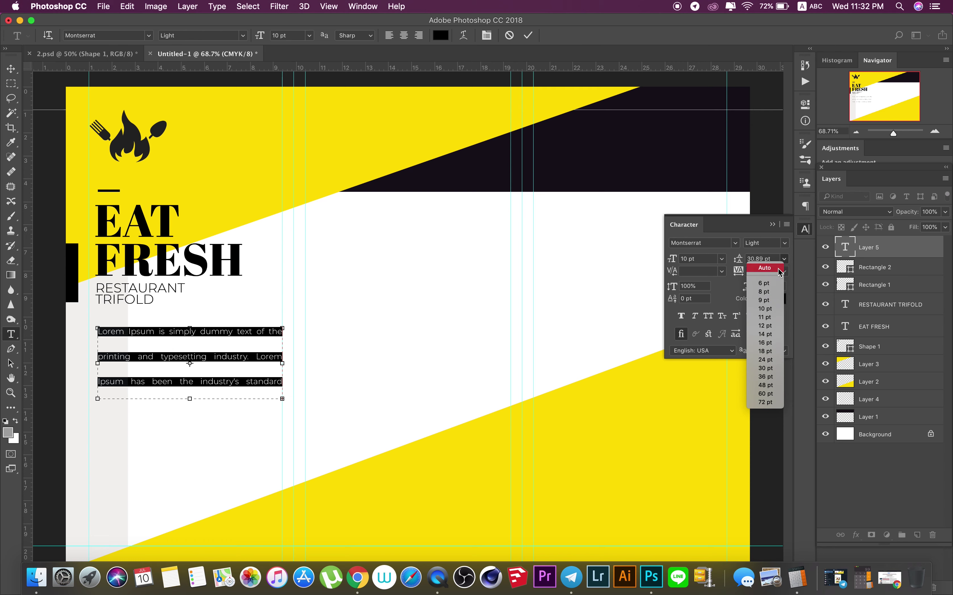
key(Escape)
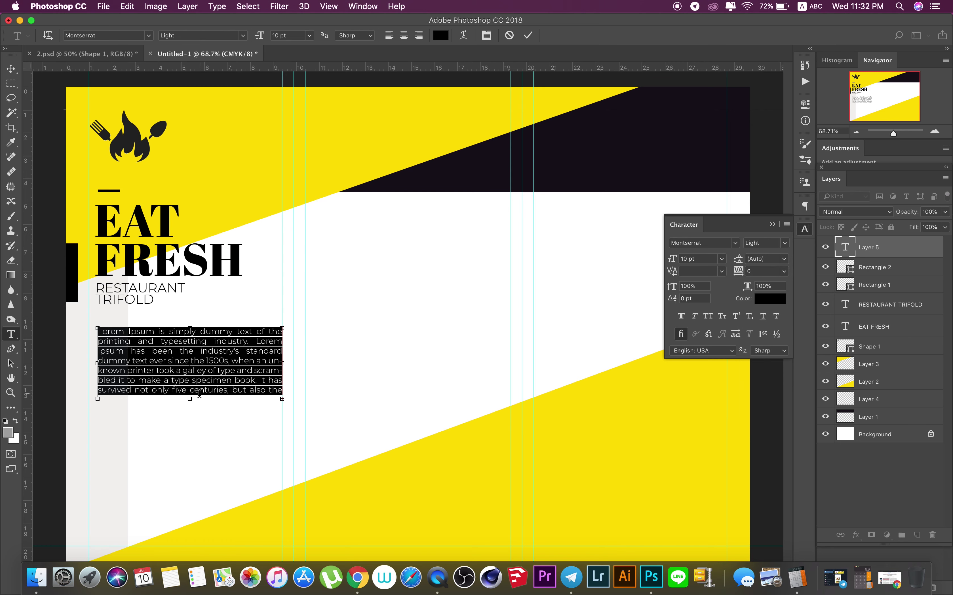
drag(191, 400, 192, 415)
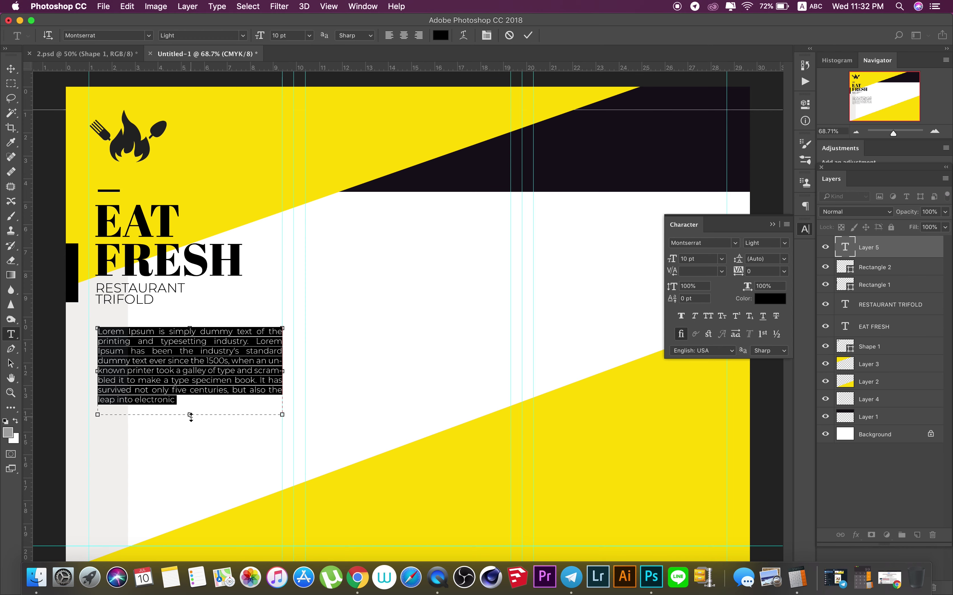
click(528, 36)
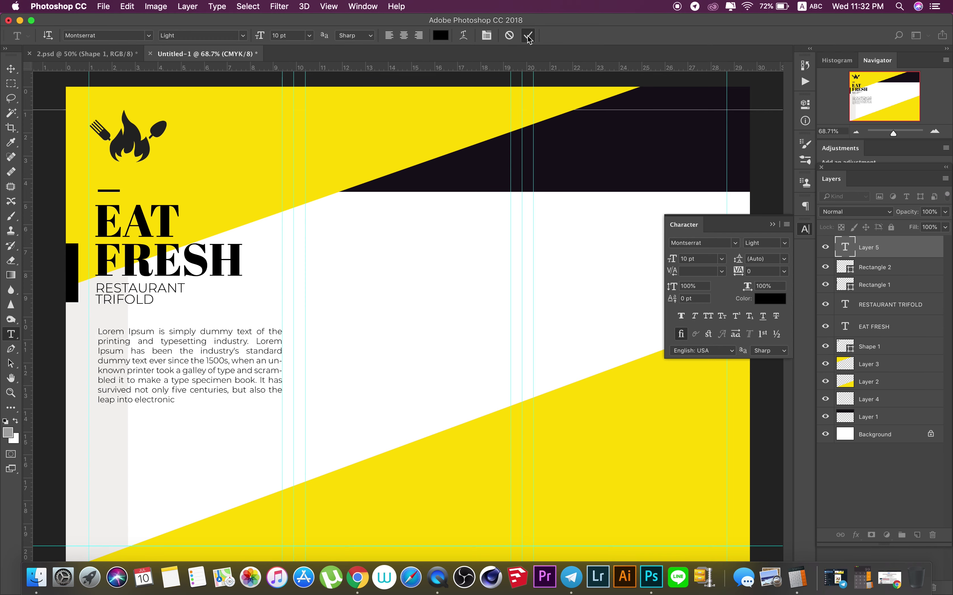
- Move the Lorem Ipsum text block slightly up and collapse the Character panel
click(12, 70)
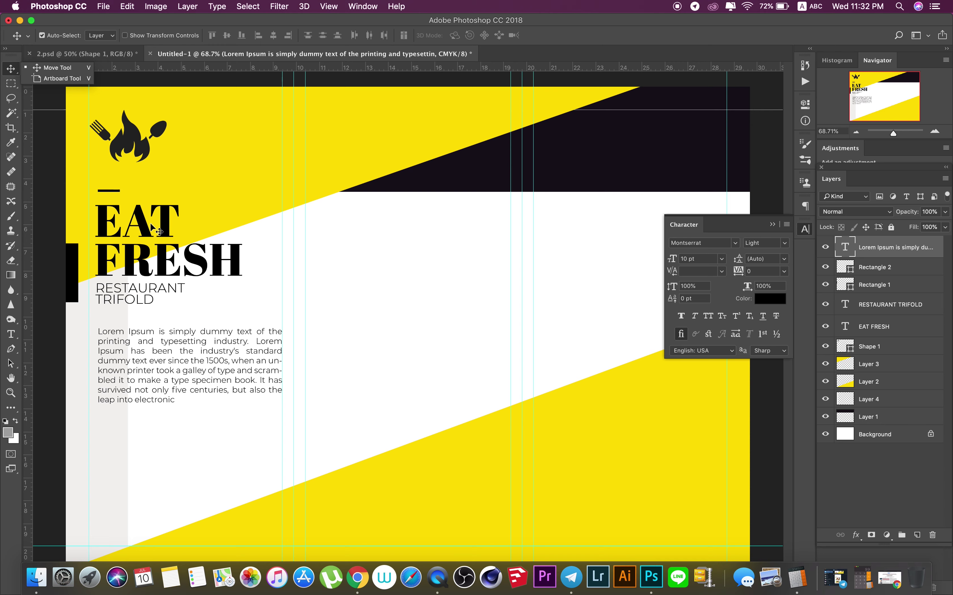
click(193, 327)
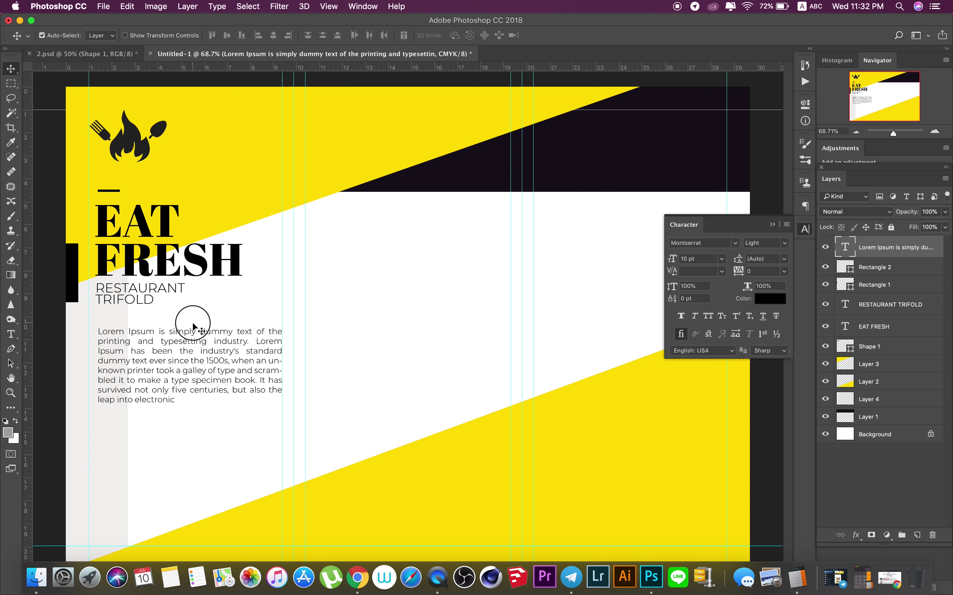
click(193, 335)
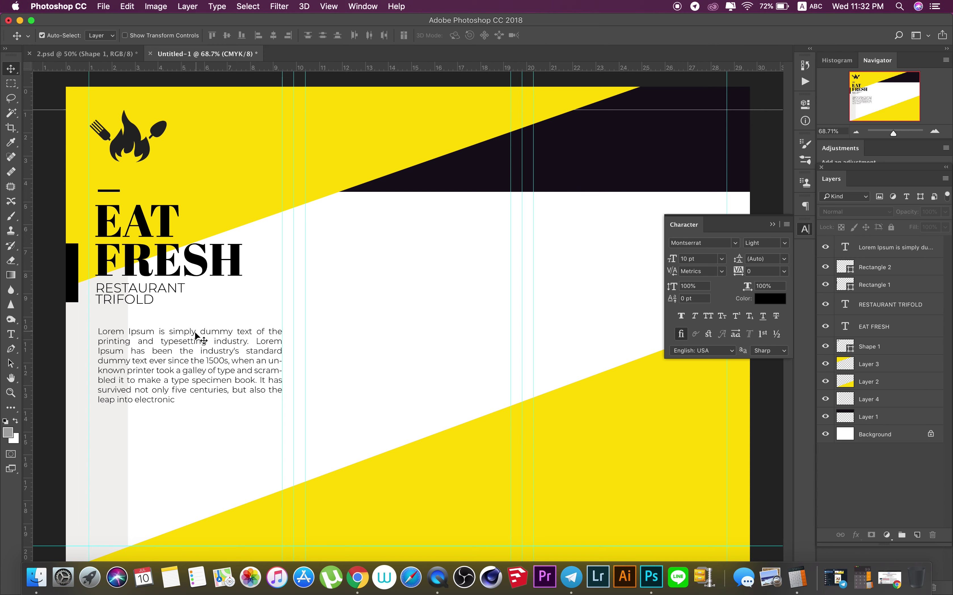
drag(194, 336, 196, 326)
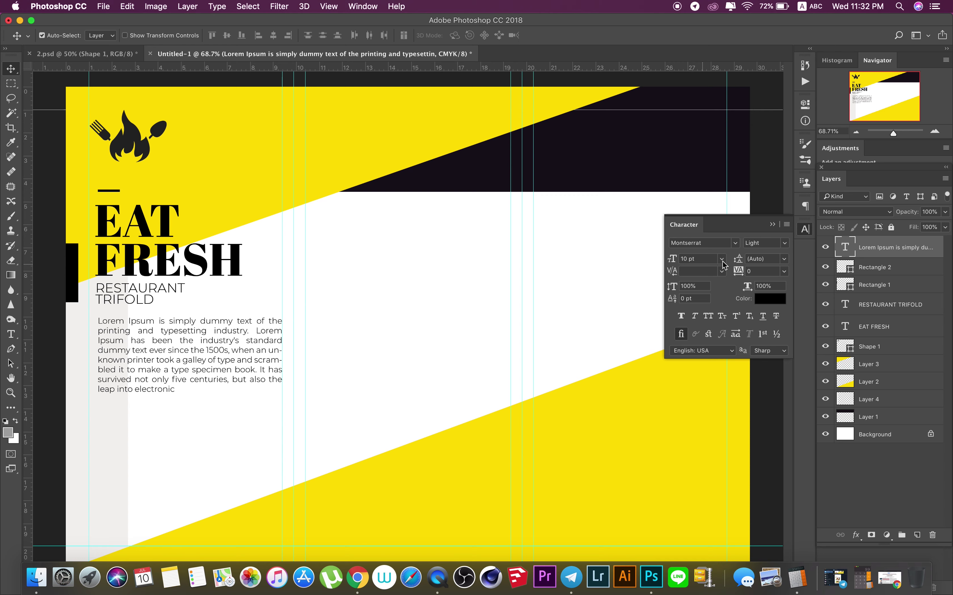
click(807, 230)
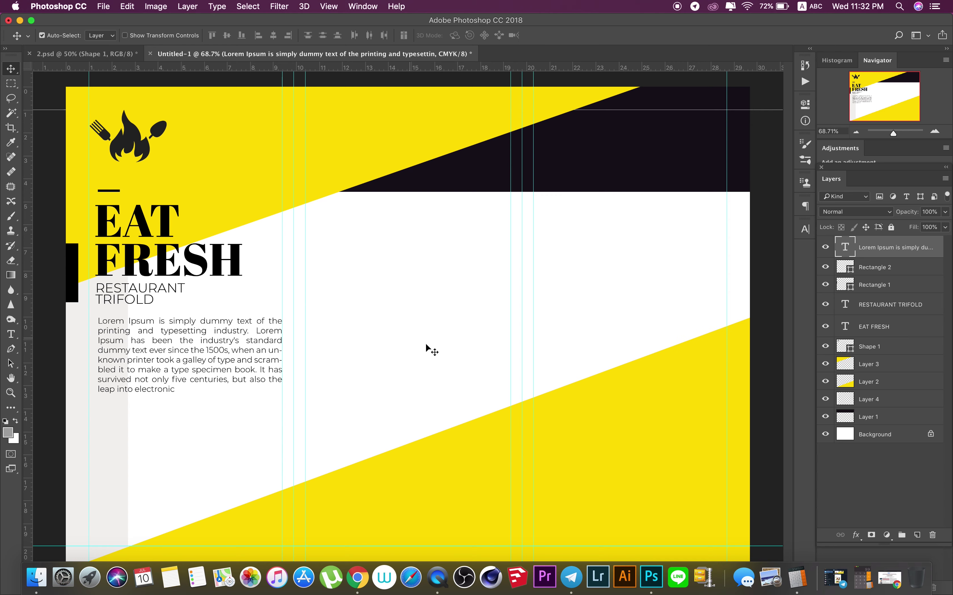
- Launch Illustrator and create a new blank A4 (210 × 297 mm) print document
click(624, 575)
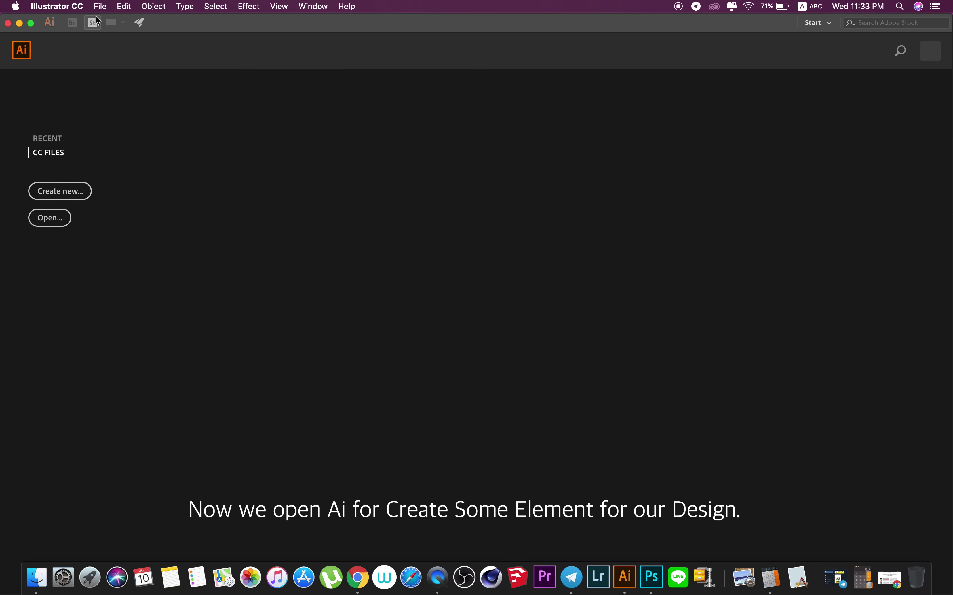
click(101, 6)
click(110, 22)
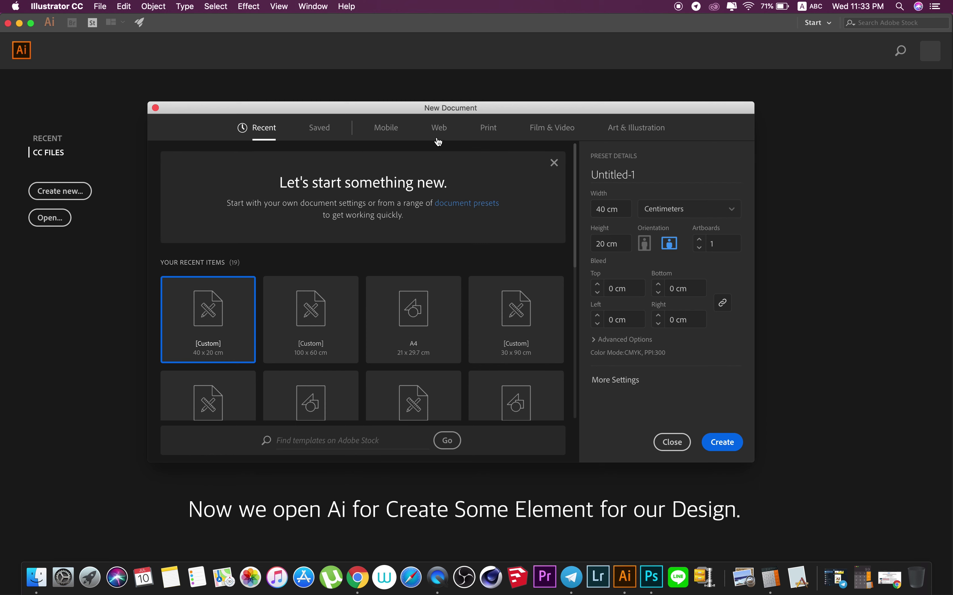
click(488, 129)
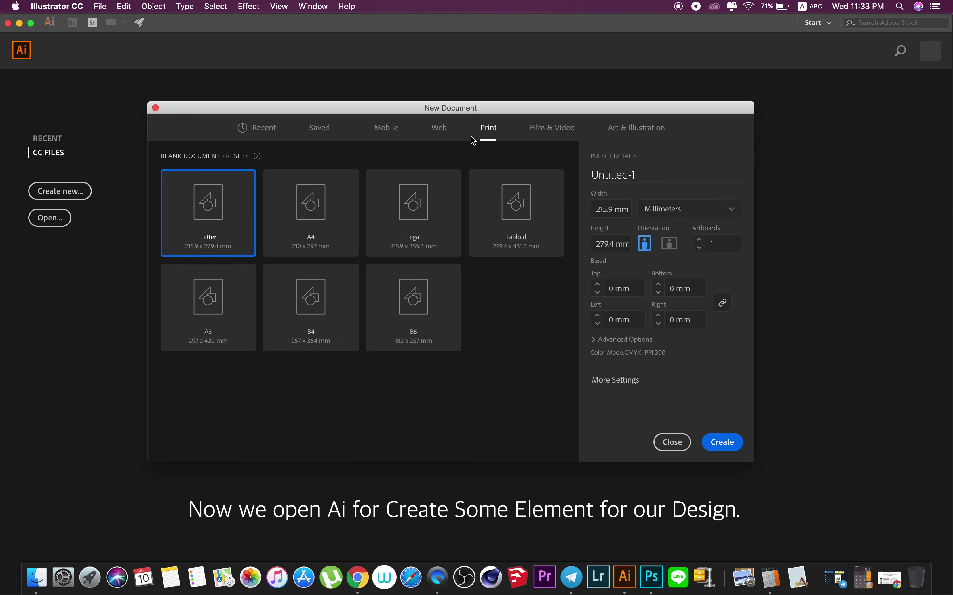
click(318, 211)
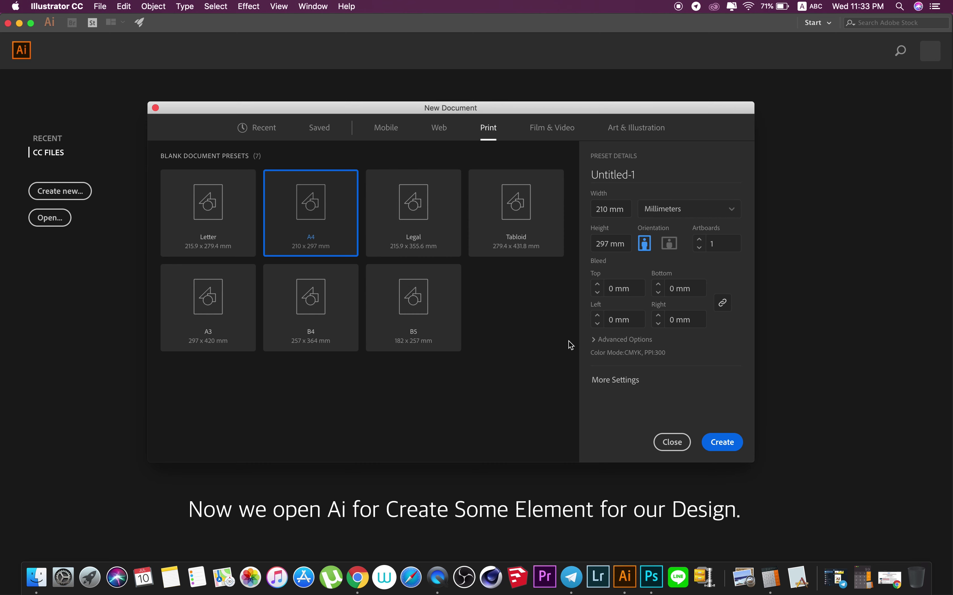
double_click(311, 203)
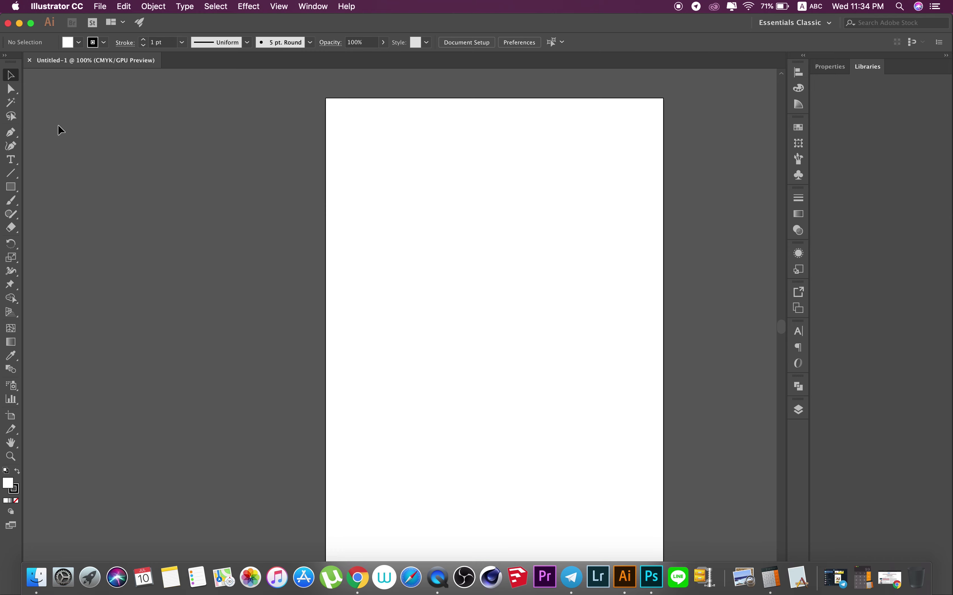
- Draw a small circle with dark grey fill and no stroke near the page's top left
drag(12, 188, 55, 215)
drag(361, 147, 371, 157)
click(79, 42)
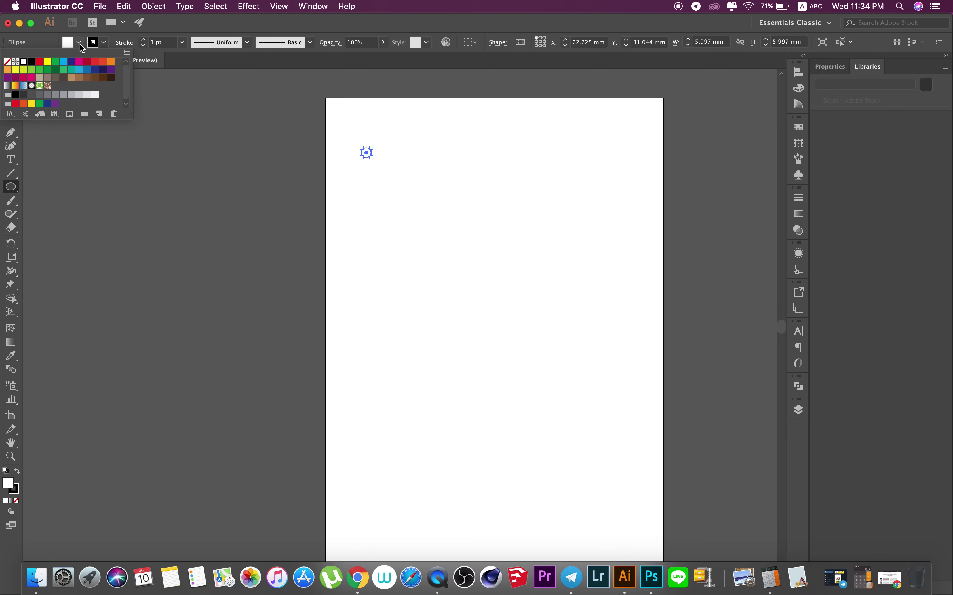
click(32, 95)
click(104, 43)
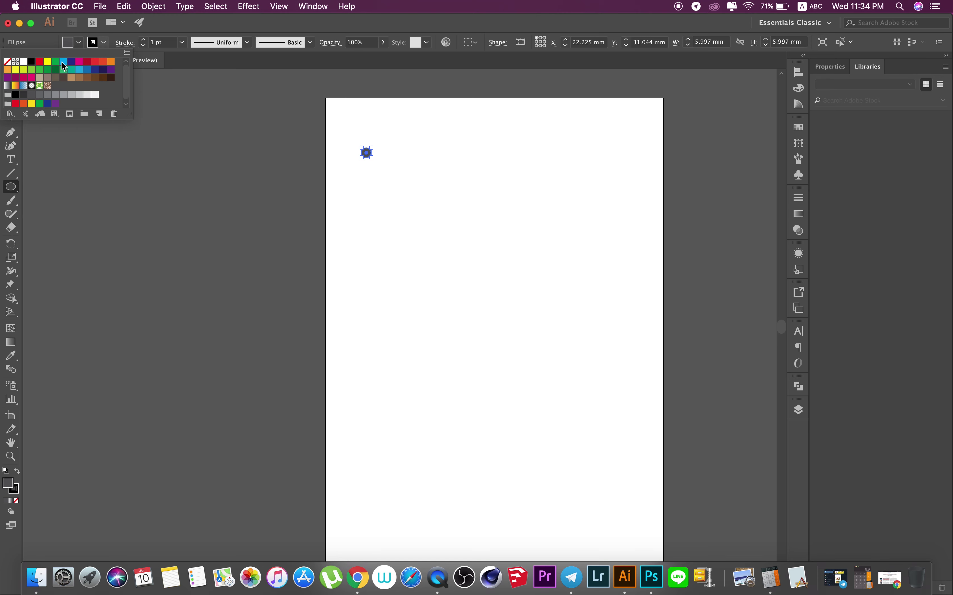
click(8, 61)
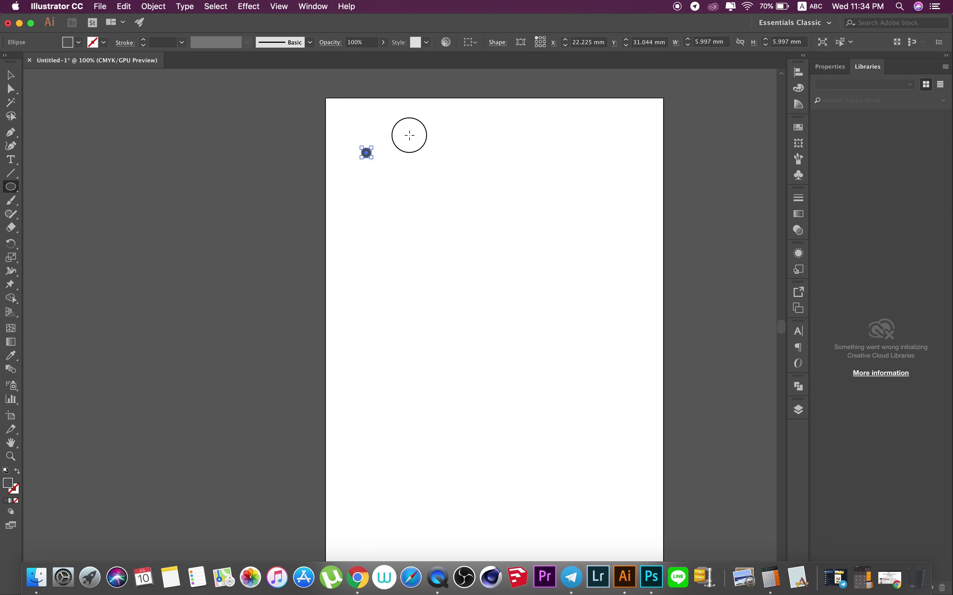
click(410, 134)
click(463, 281)
- Duplicate the dot into a four-by-six grid of 24 dots and copy them
key(v)
click(468, 172)
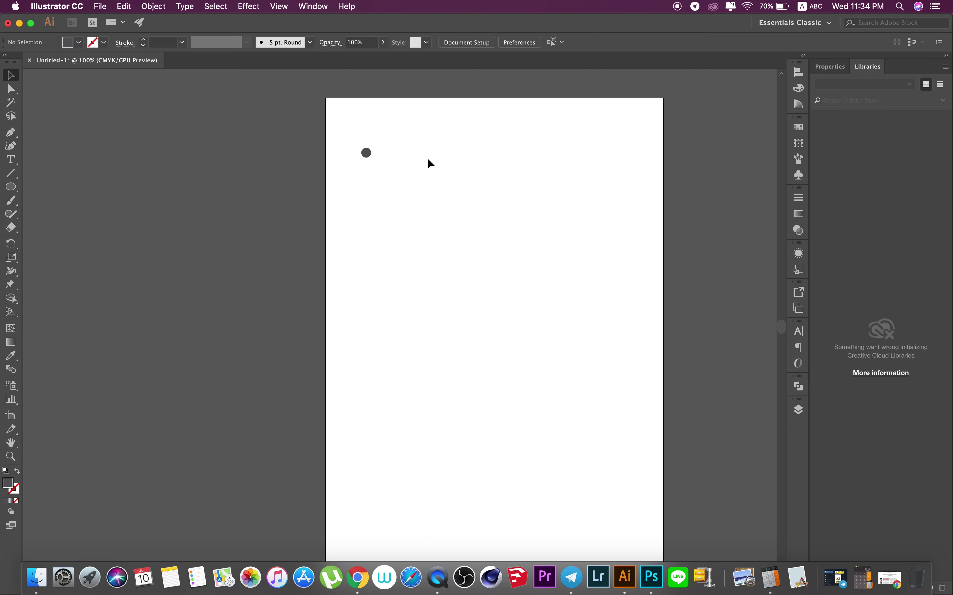
click(366, 153)
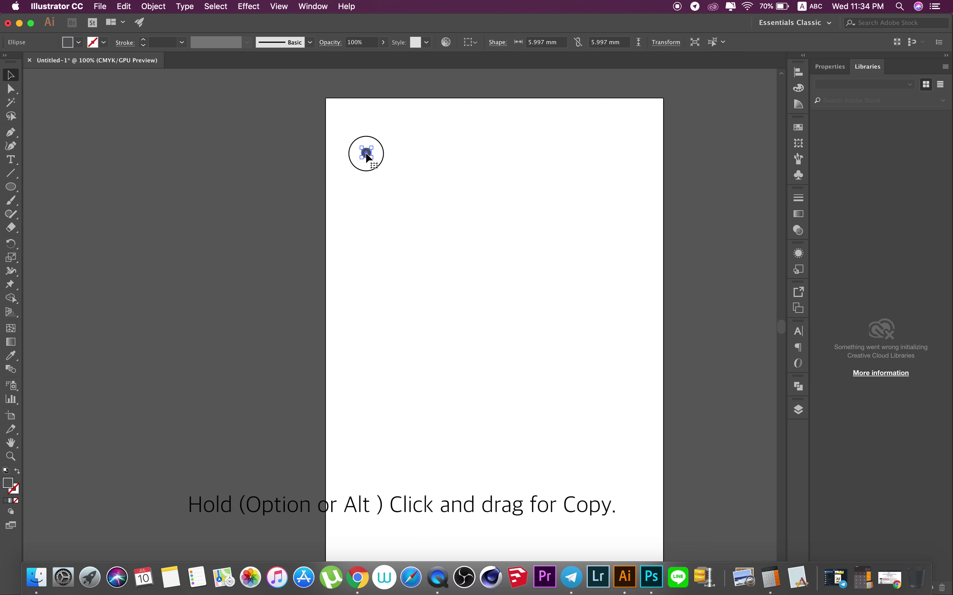
drag(366, 153, 366, 166)
key(super+d)
key(super+d)
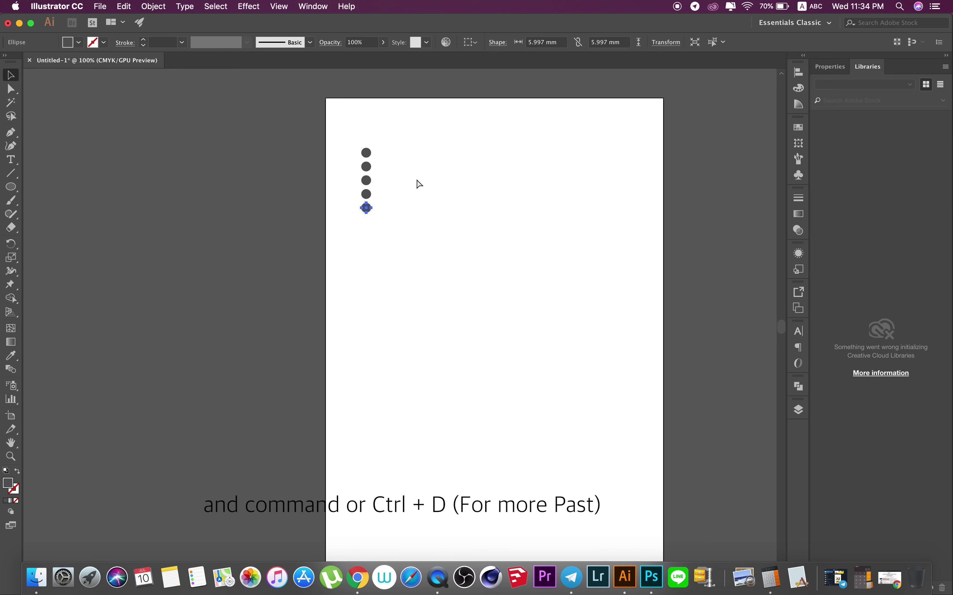
key(super+d)
mouse_move(354, 135)
mouse_down()
mouse_move(397, 225)
mouse_move(370, 223)
mouse_move(381, 222)
mouse_up()
key(super+d)
key(super+d)
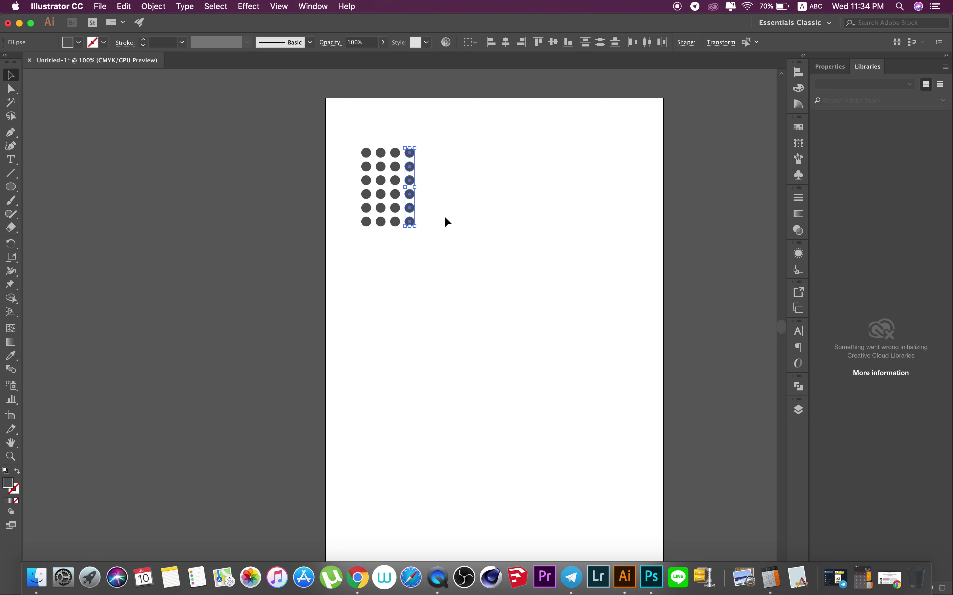
click(445, 222)
drag(441, 239, 355, 138)
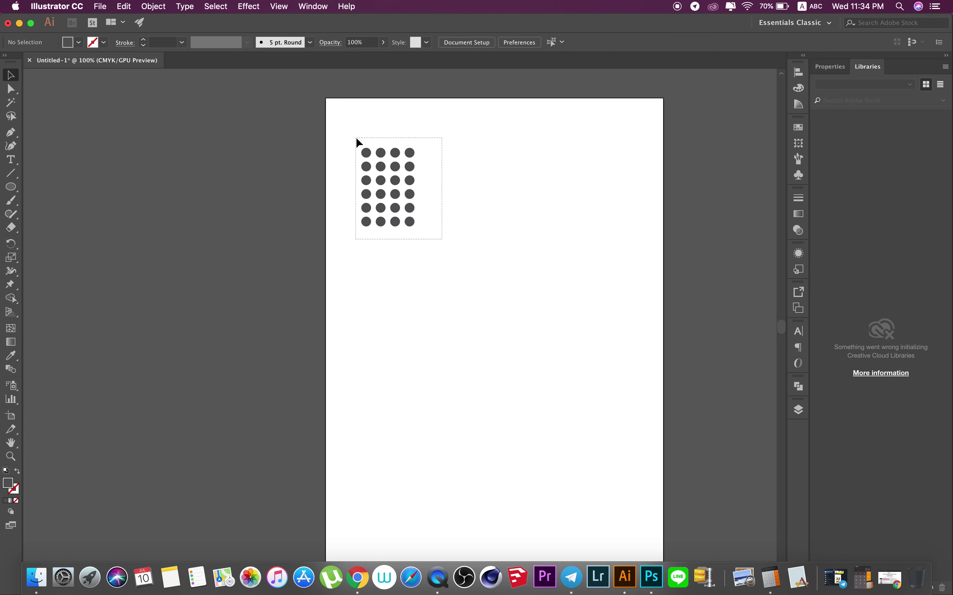
key(super+c)
click(409, 182)
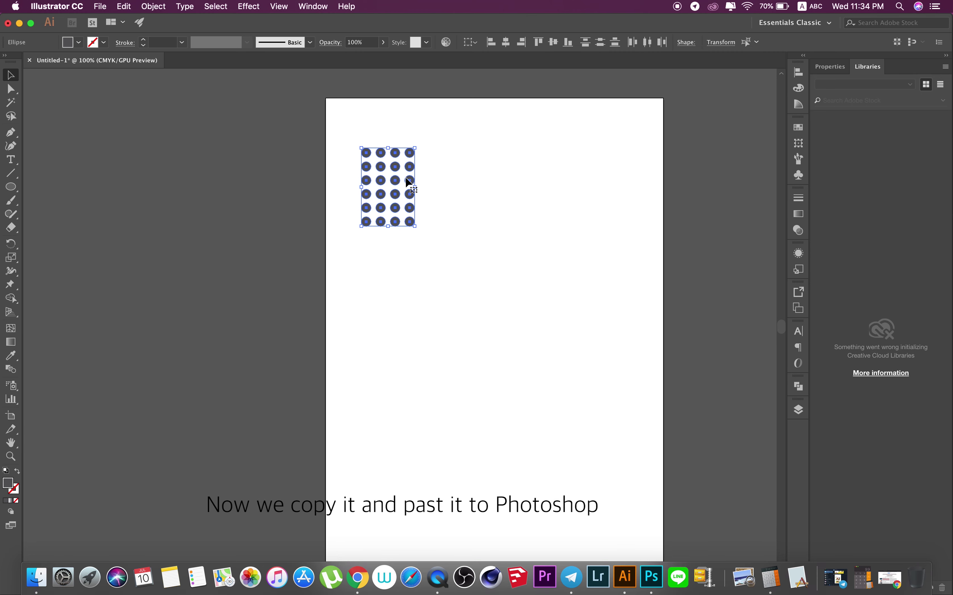
- Paste the dot grid into Photoshop as a Smart Object, scale it to about 40%, and place it lower left
click(652, 577)
click(220, 427)
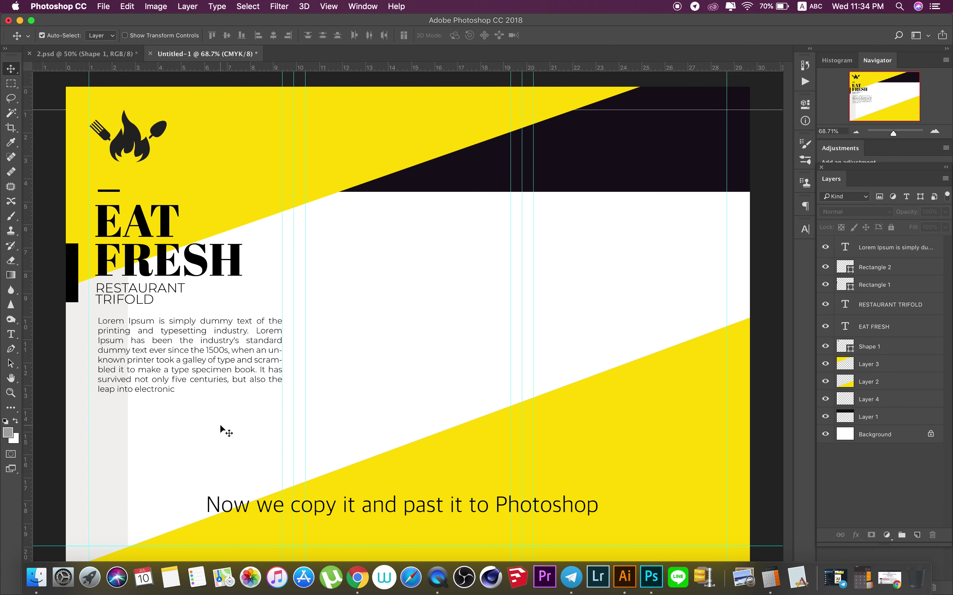
key(super+v)
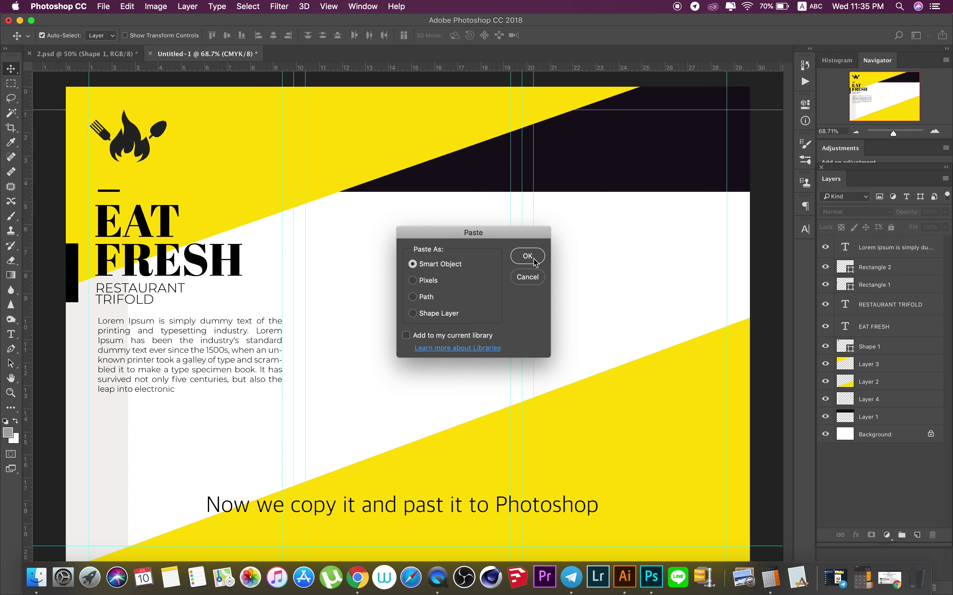
click(528, 257)
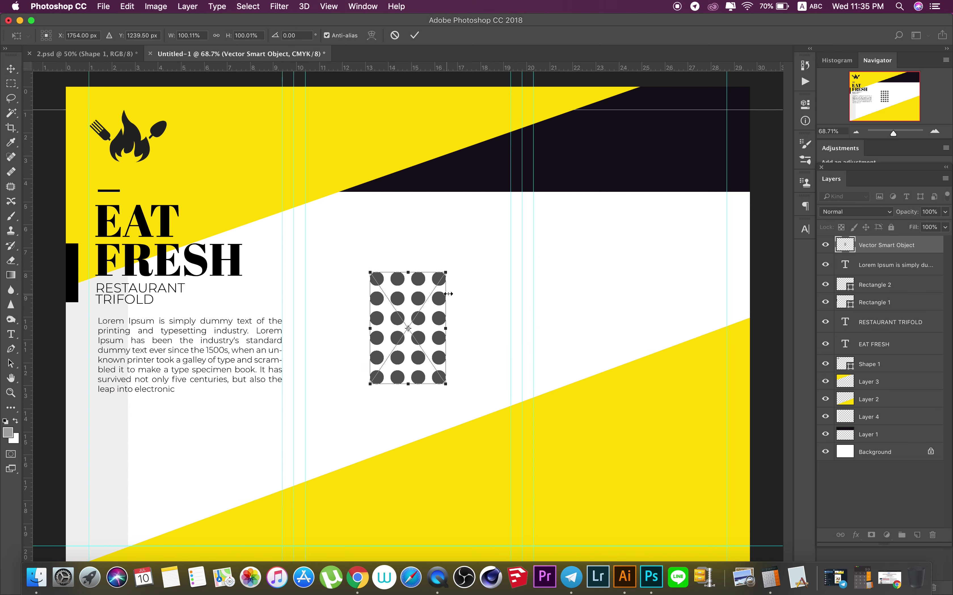
drag(446, 272, 424, 307)
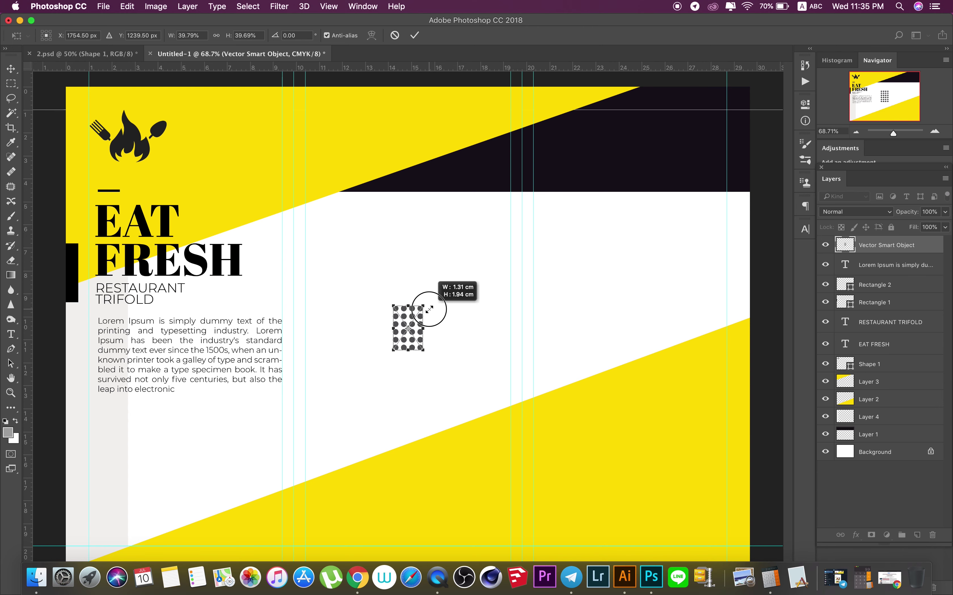
key(Return)
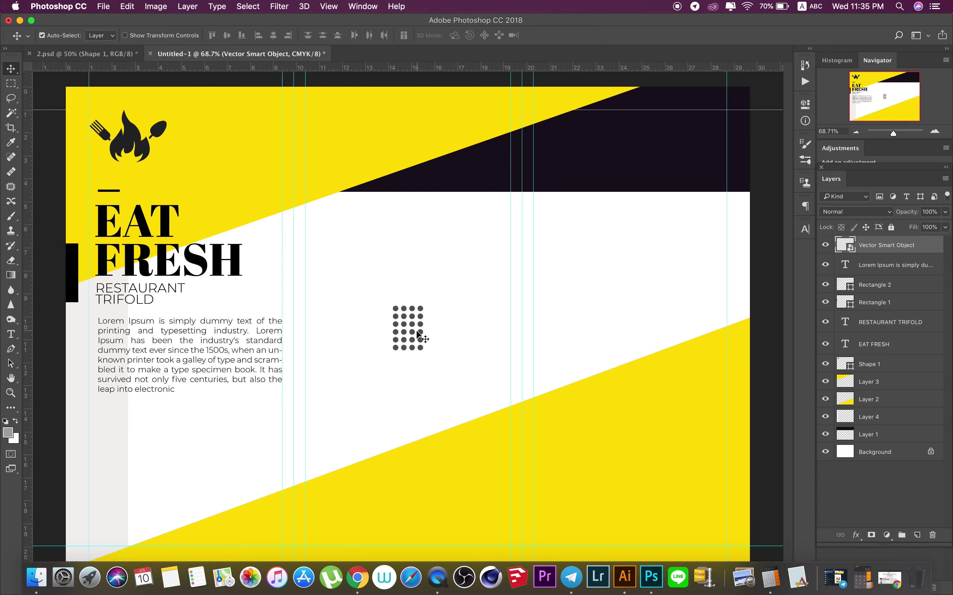
drag(418, 334, 122, 436)
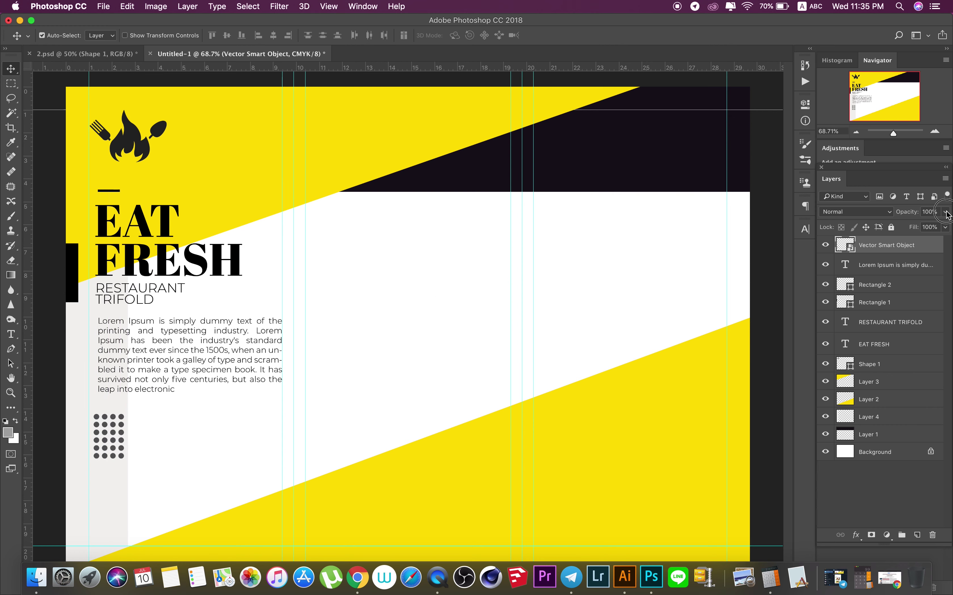
- Lower the dot grid's opacity to about 11% and nudge it into place
click(945, 227)
drag(937, 230, 900, 227)
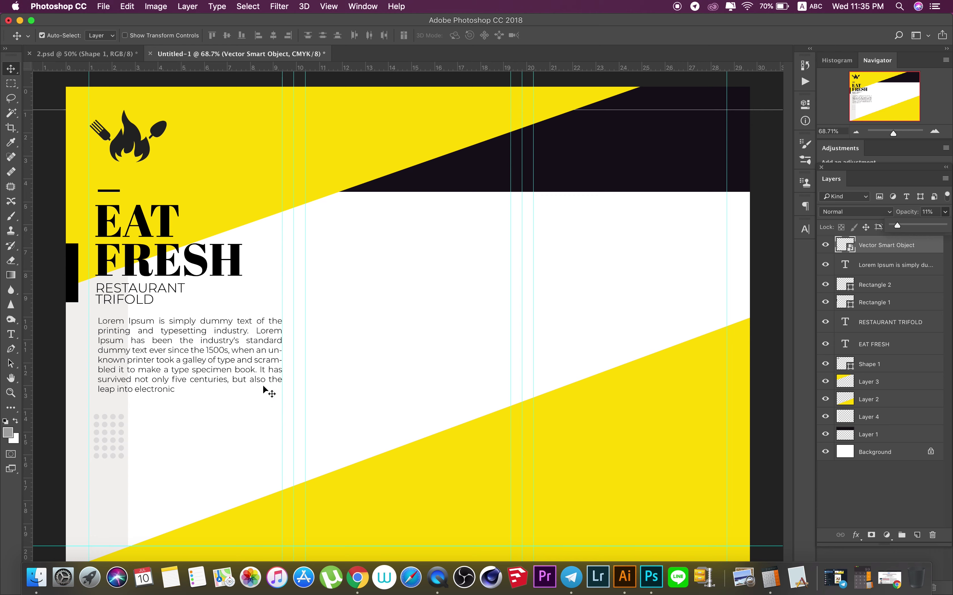
drag(120, 417, 110, 391)
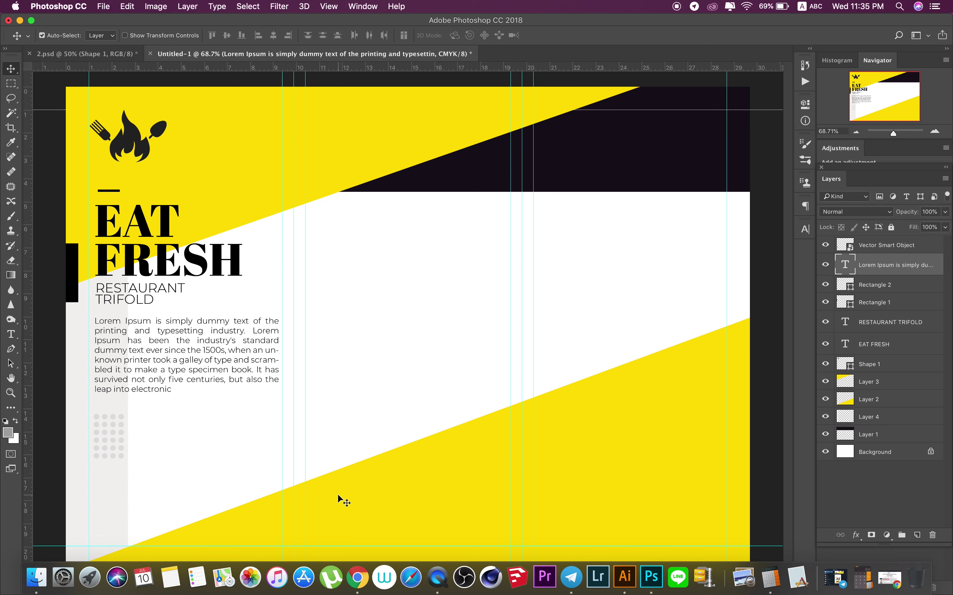
- Draw a closed triangular path with the Pen tool over the cover's lower-left corner
right_click(345, 457)
click(358, 471)
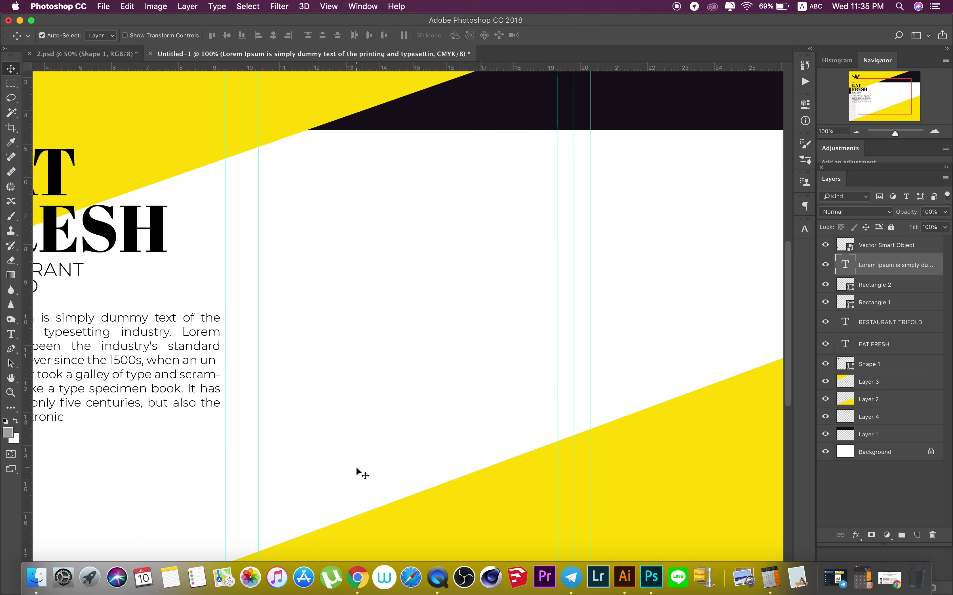
scroll(544, 266, down, 3)
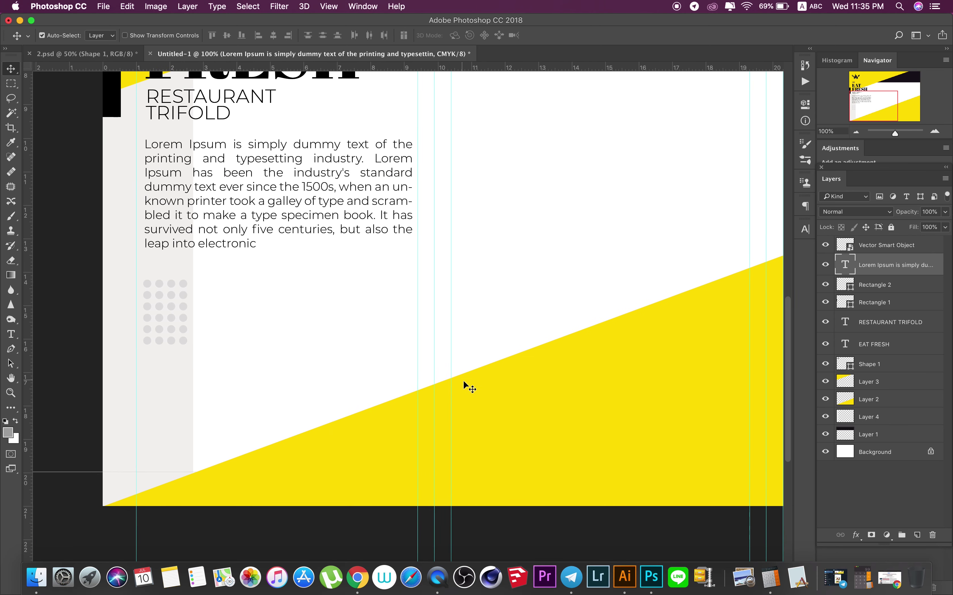
key(p)
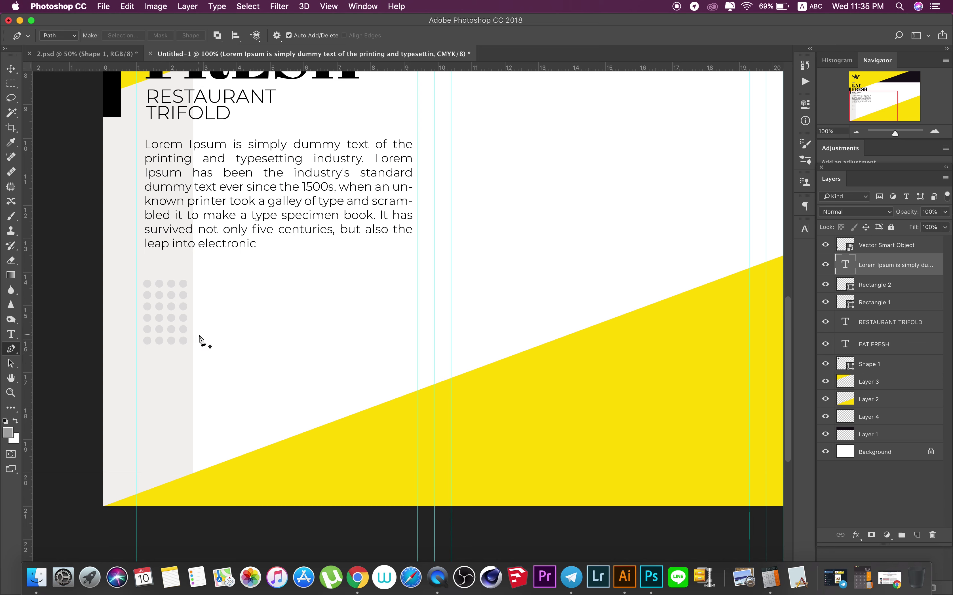
click(192, 354)
click(601, 515)
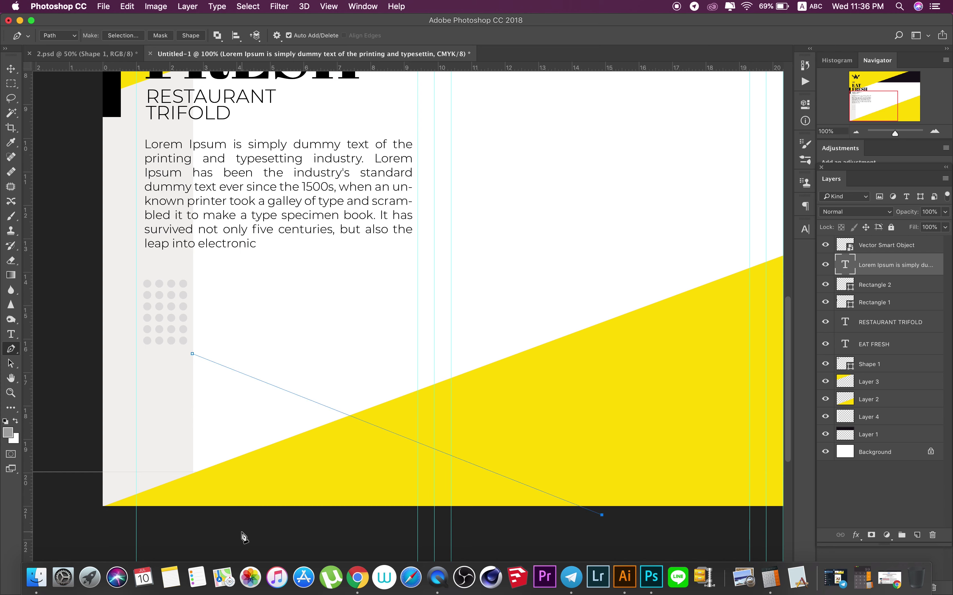
click(195, 523)
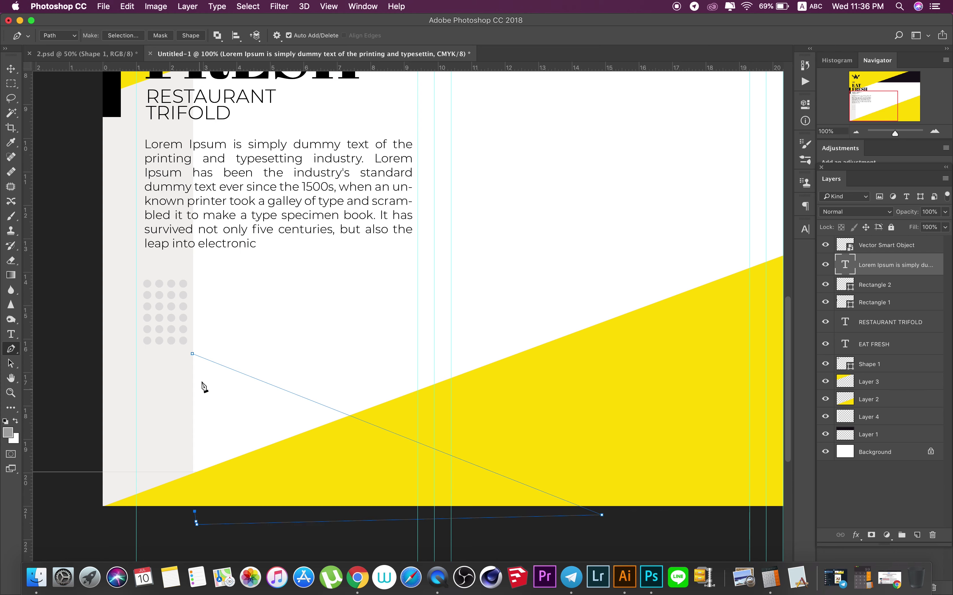
click(192, 354)
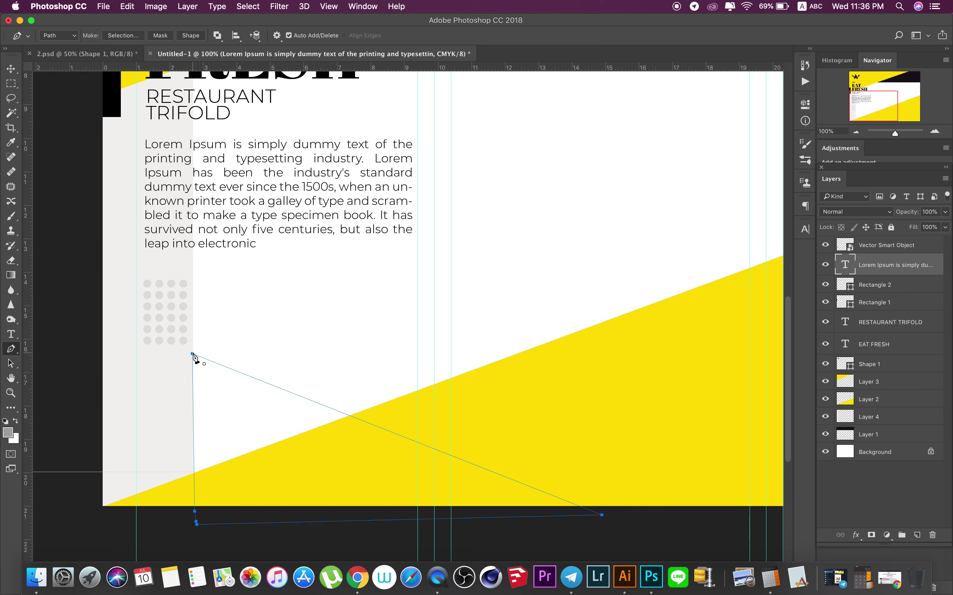
- Add a new layer, load the triangle path as a selection, and set the foreground to bright green
click(885, 249)
click(917, 535)
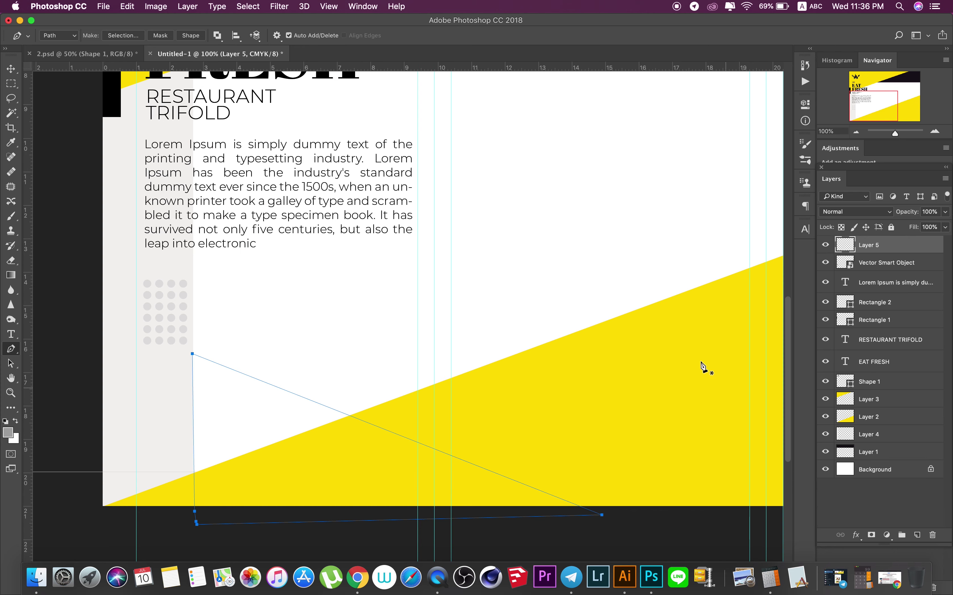
key(super+Return)
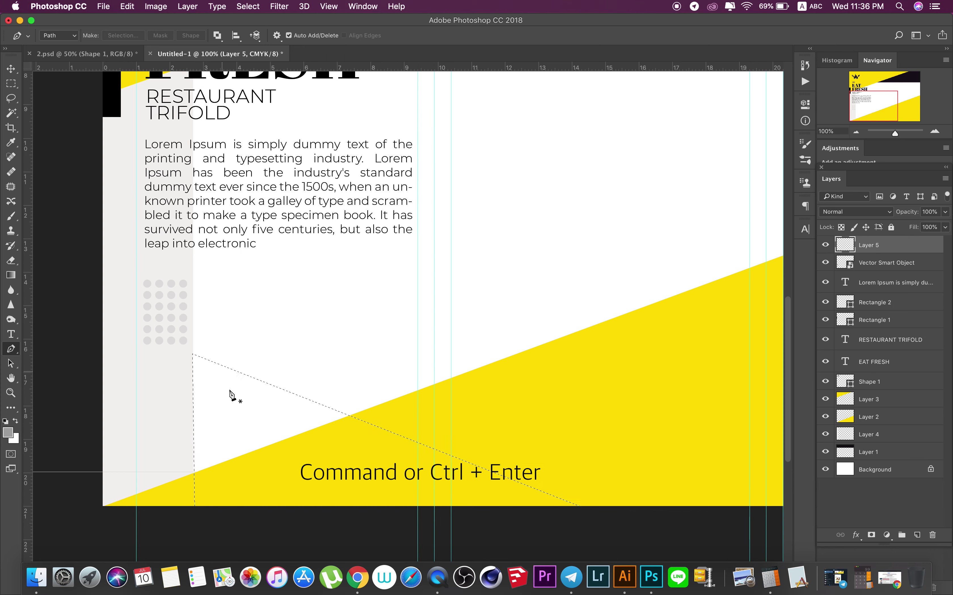
click(9, 434)
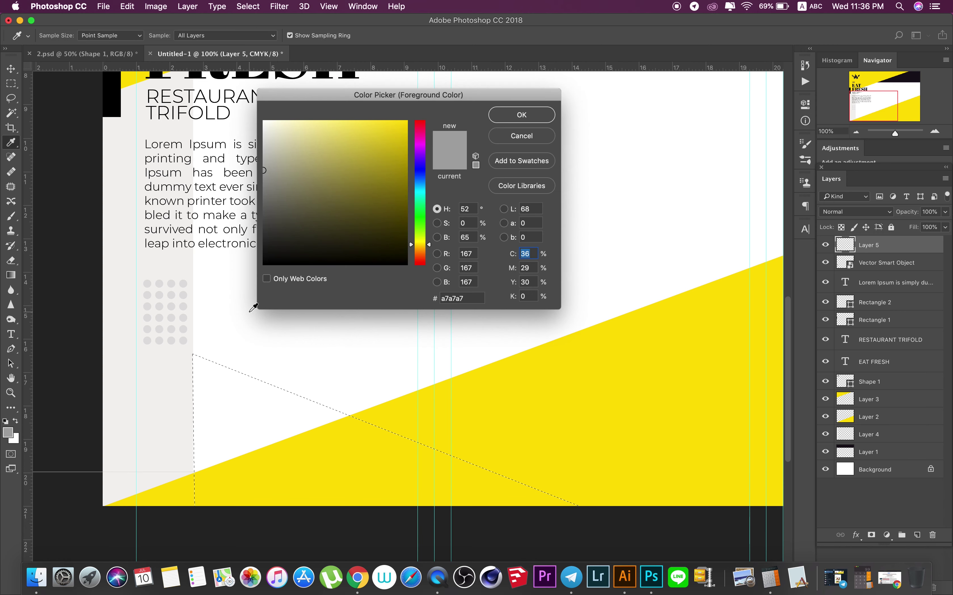
click(419, 211)
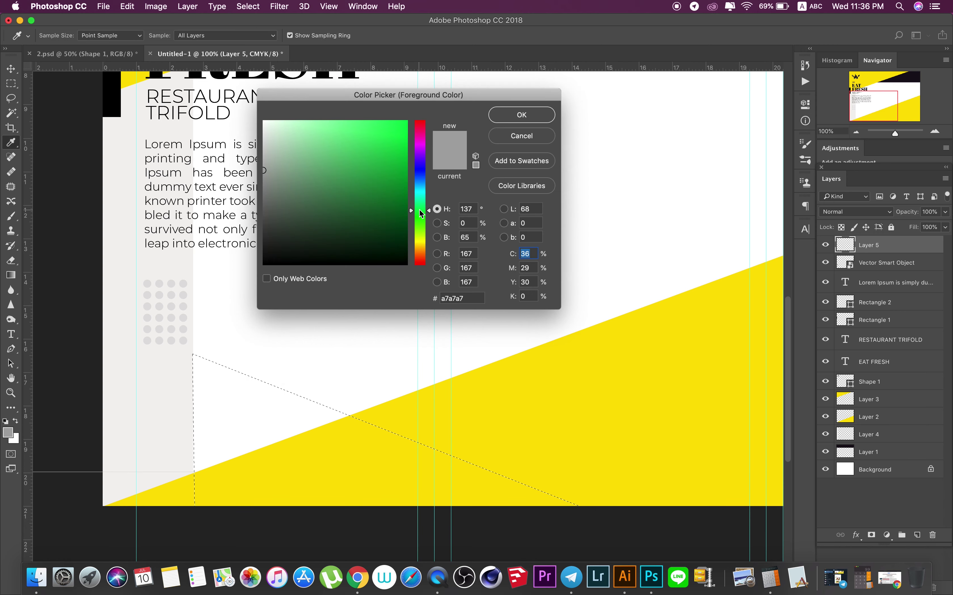
drag(420, 213, 420, 233)
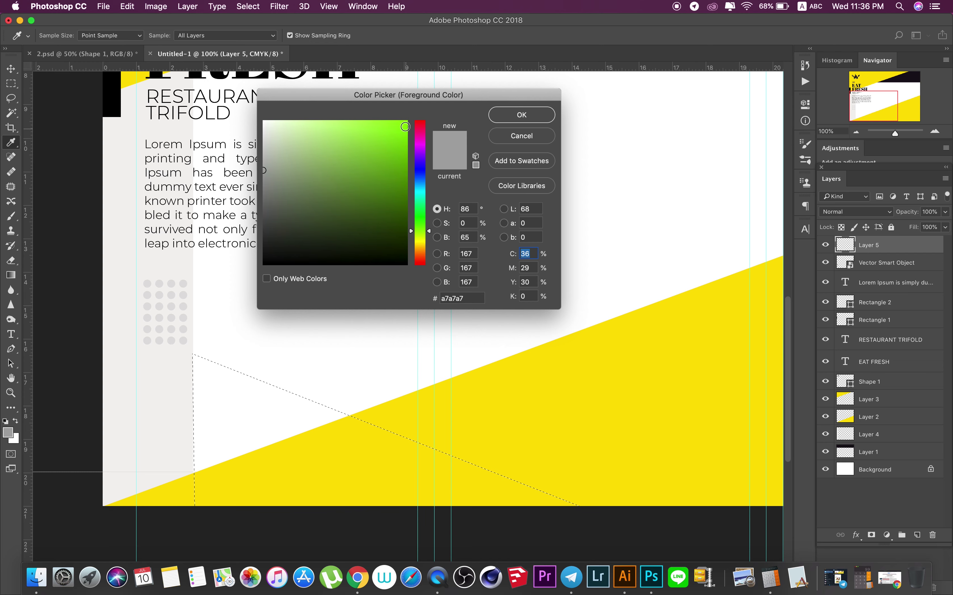
click(522, 114)
key(p)
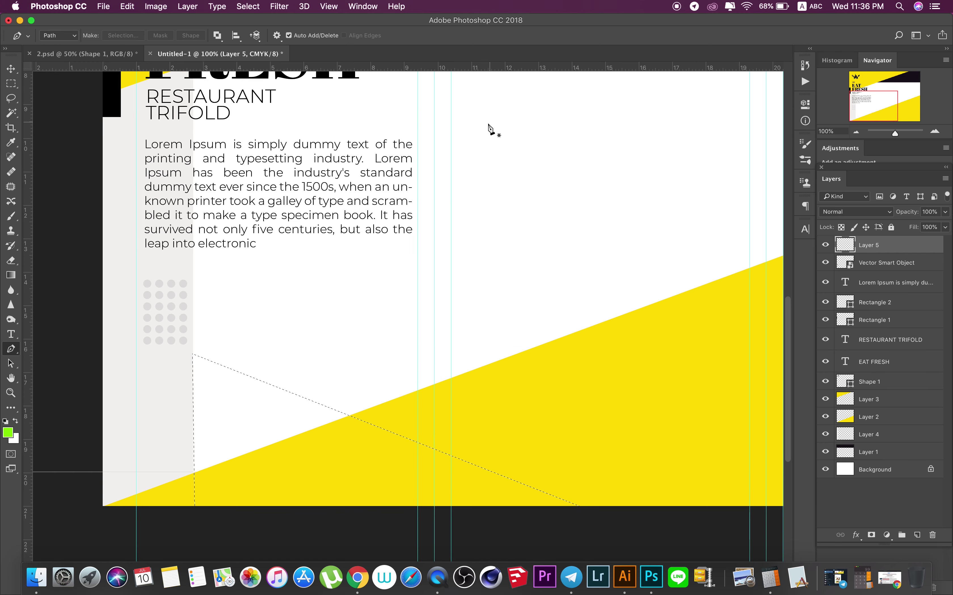
- Fill the triangle selection with green using the Paint Bucket, deselect, and fit on screen
click(10, 408)
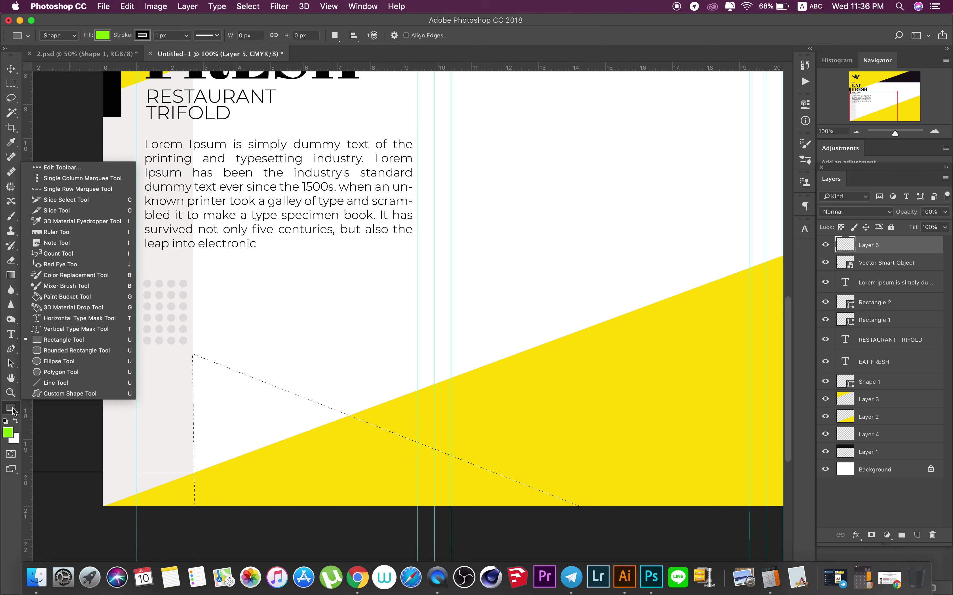
click(68, 298)
click(223, 399)
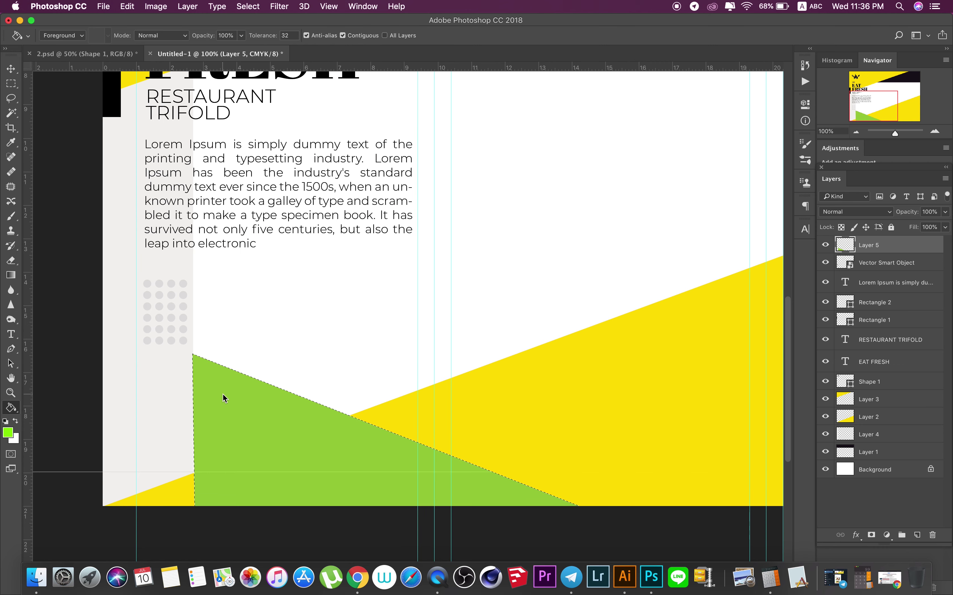
key(super+d)
right_click(356, 235)
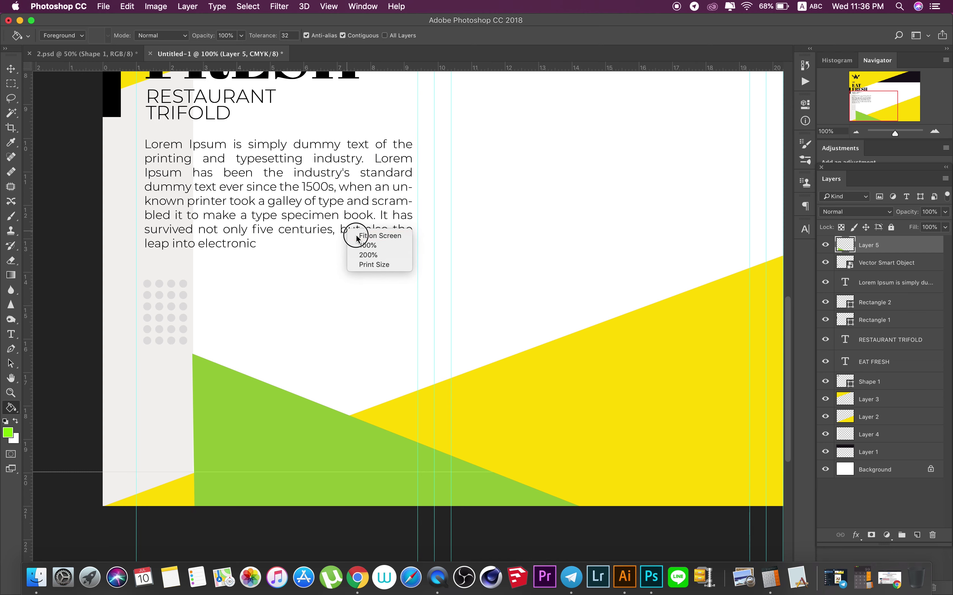
click(357, 236)
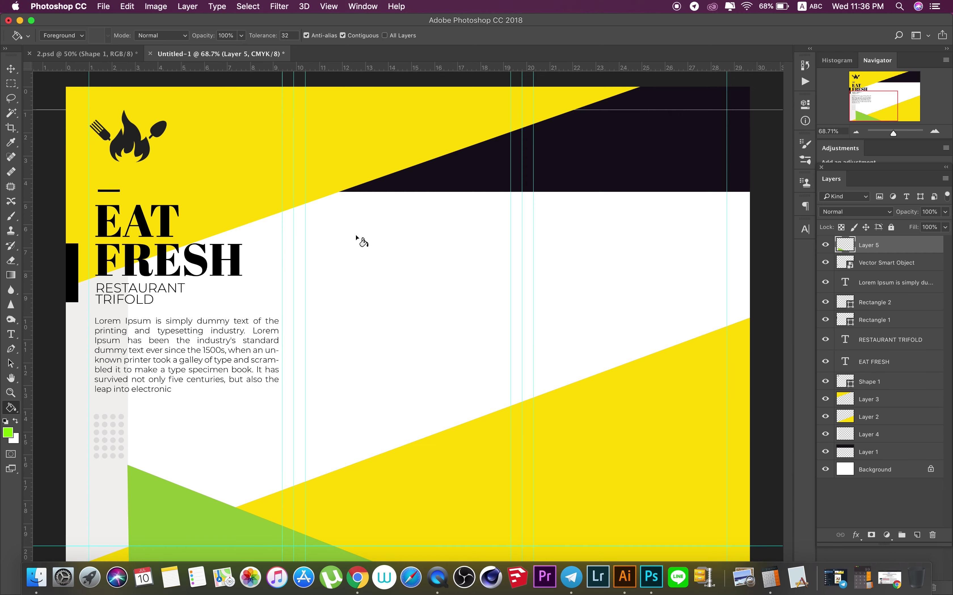
- Drag the vegetables layer from 2.psd into the cover document at the bottom-left
click(79, 58)
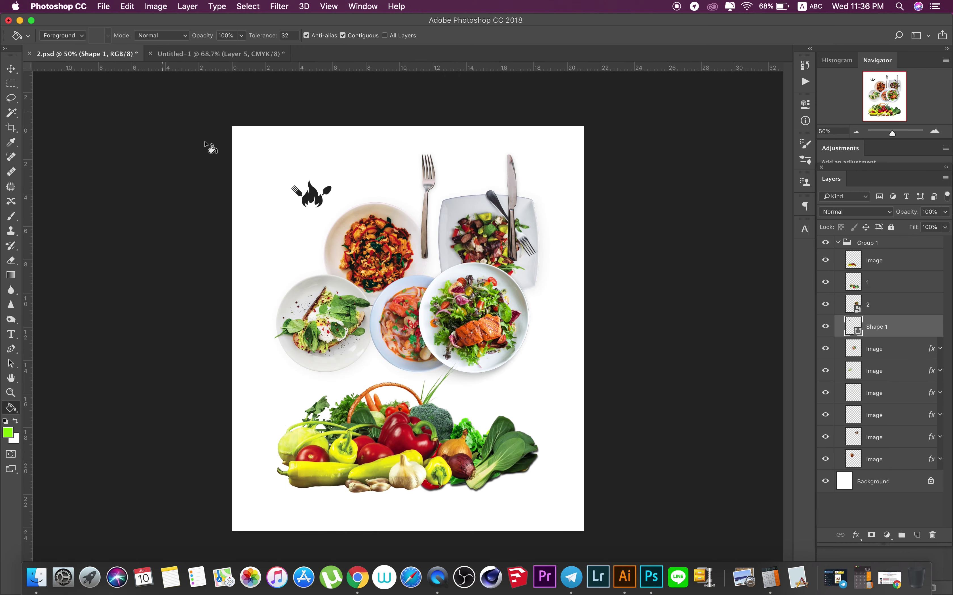
key(v)
mouse_move(390, 418)
mouse_down()
mouse_move(239, 57)
mouse_move(229, 134)
mouse_up()
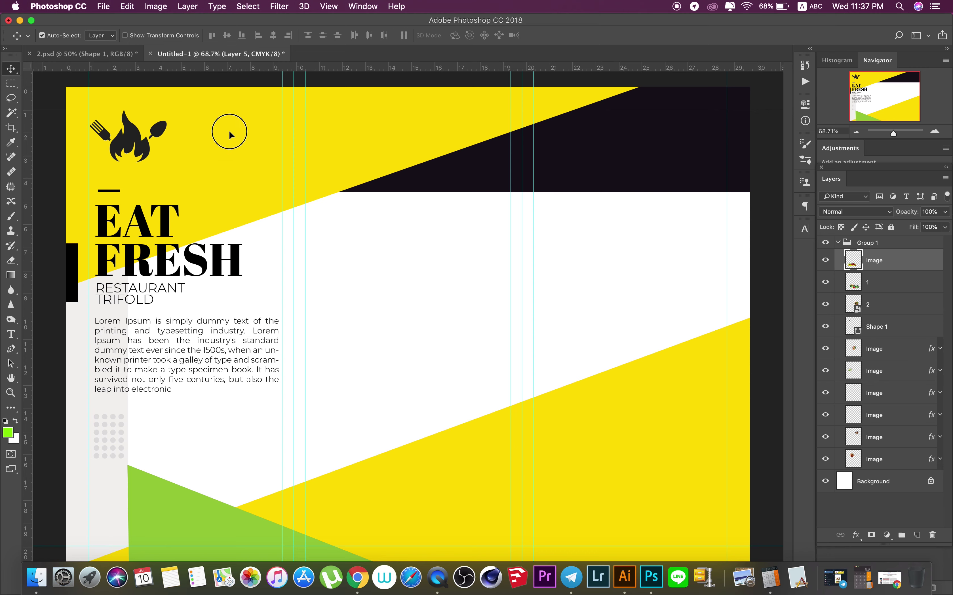
drag(188, 505, 187, 505)
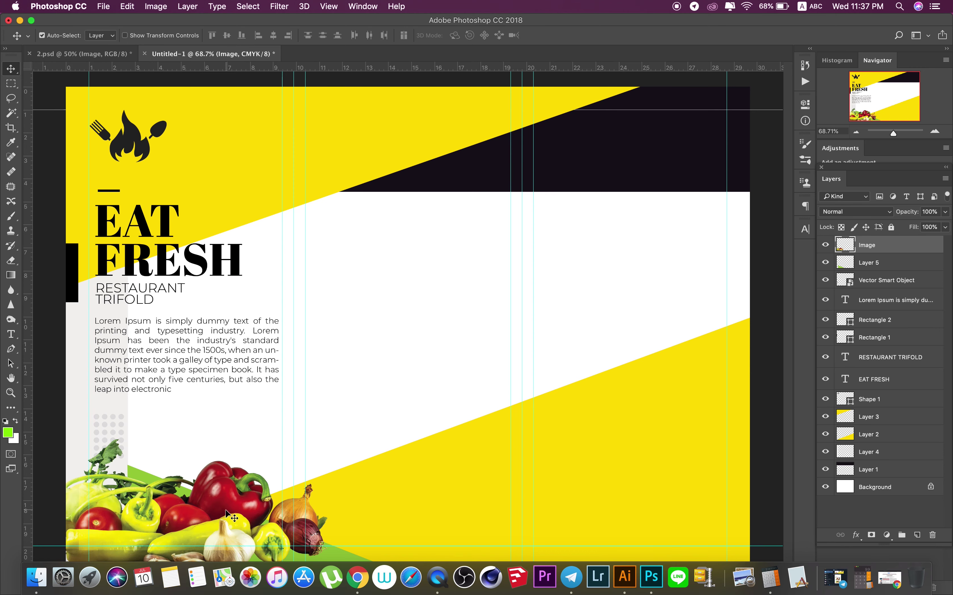
drag(224, 512, 226, 505)
- At 100% view, position the vegetables photo along the cover's bottom edge
right_click(312, 402)
click(333, 418)
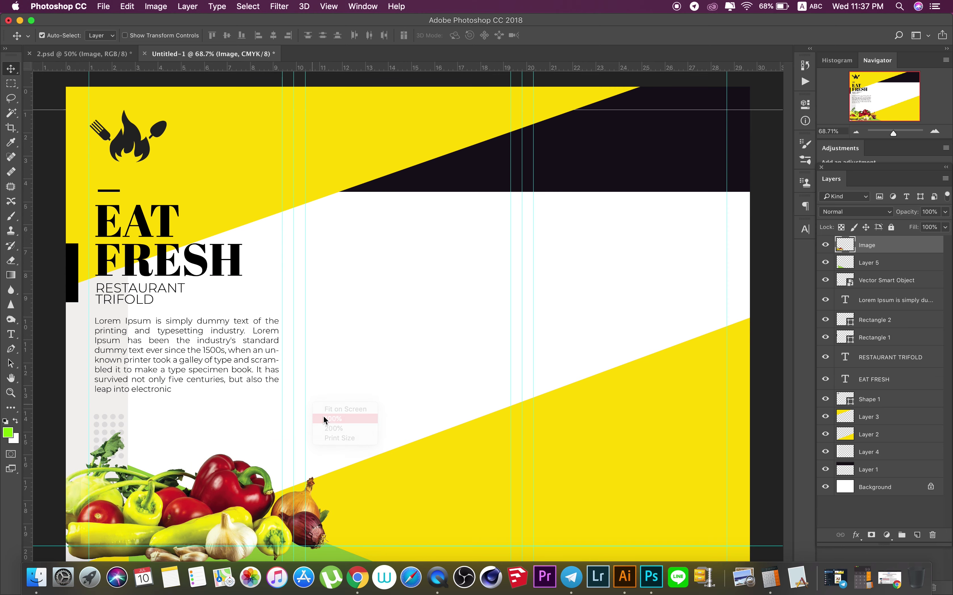
scroll(308, 423, down, 10)
drag(372, 326, 354, 358)
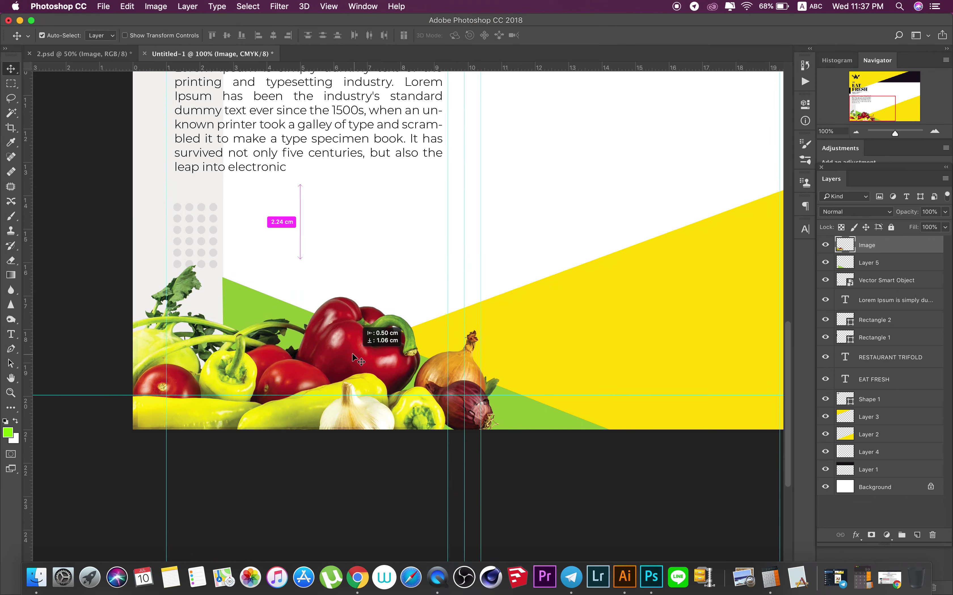
- Enlarge the vegetables photo to about 113% and settle it at the bottom-left
key(super+t)
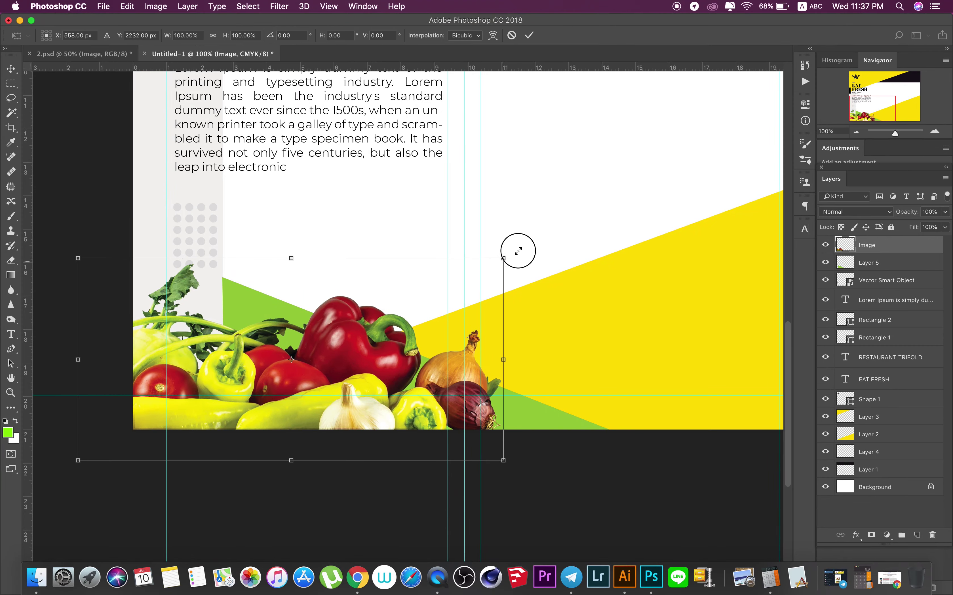
drag(500, 260, 527, 247)
drag(381, 359, 395, 353)
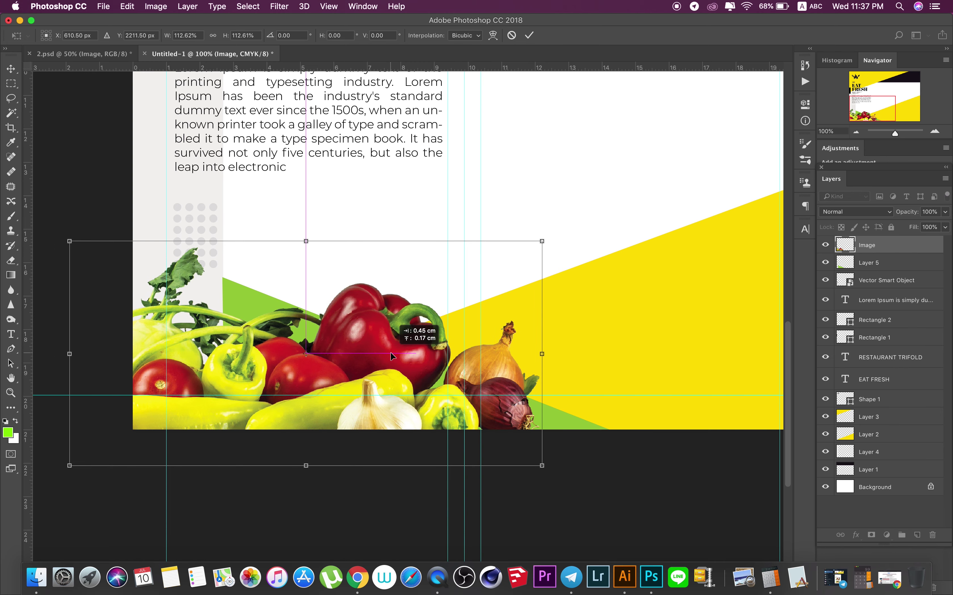
drag(542, 242, 550, 235)
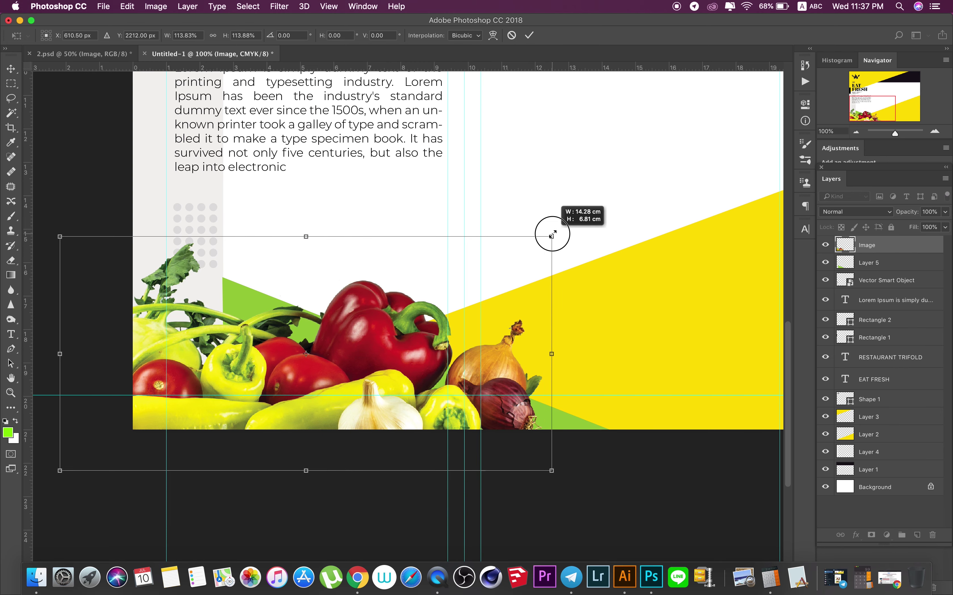
key(Return)
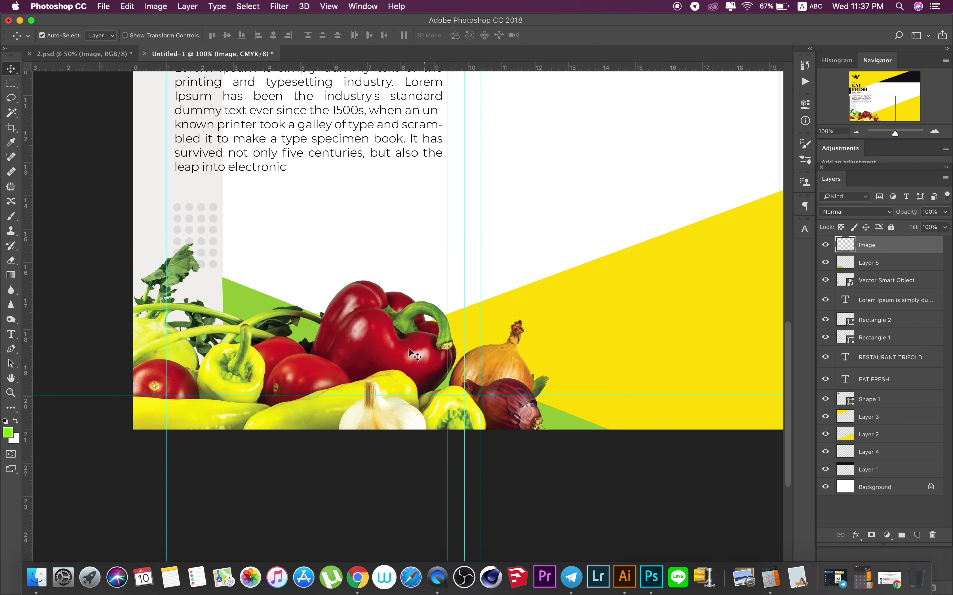
drag(414, 345, 422, 340)
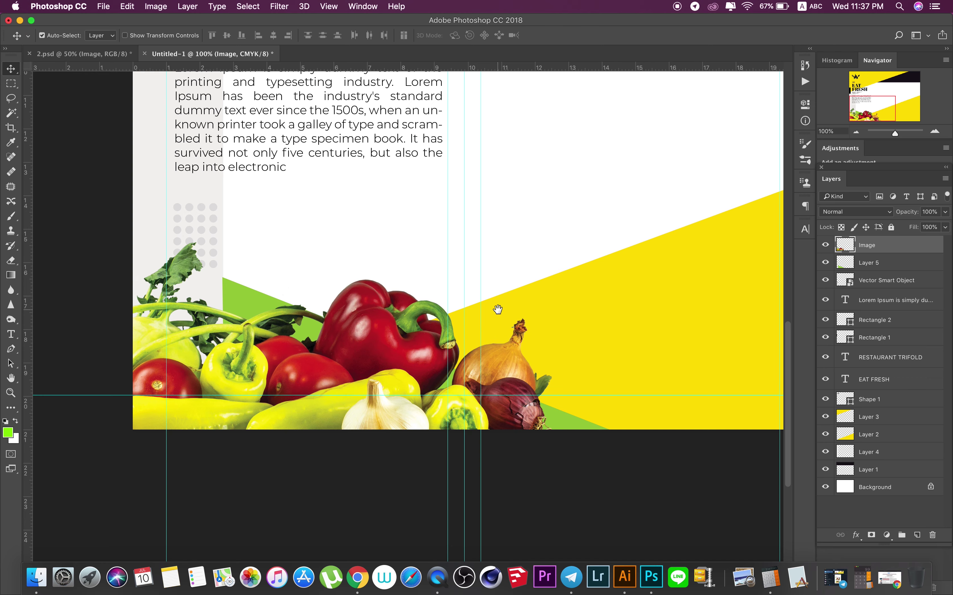
scroll(497, 310, up, 1)
scroll(498, 310, right, 1)
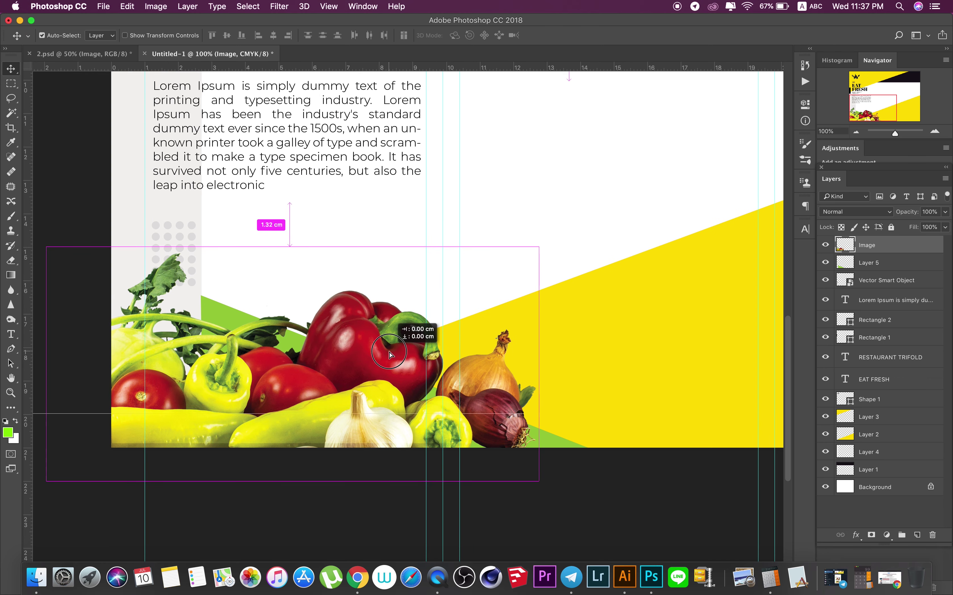
drag(390, 349, 360, 377)
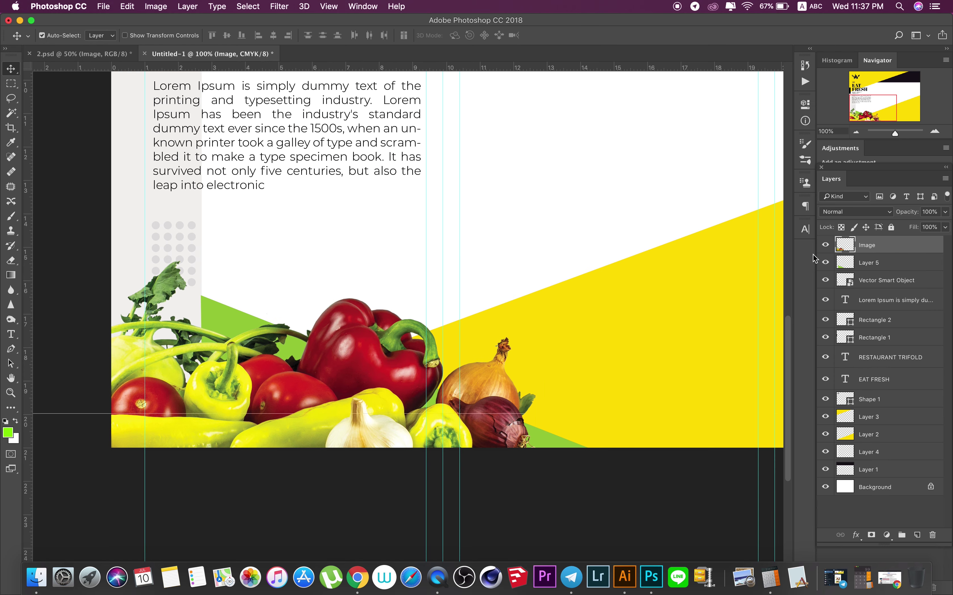
- Add a drop shadow to the vegetables layer with dark olive colour #948205
click(825, 245)
click(856, 535)
click(864, 536)
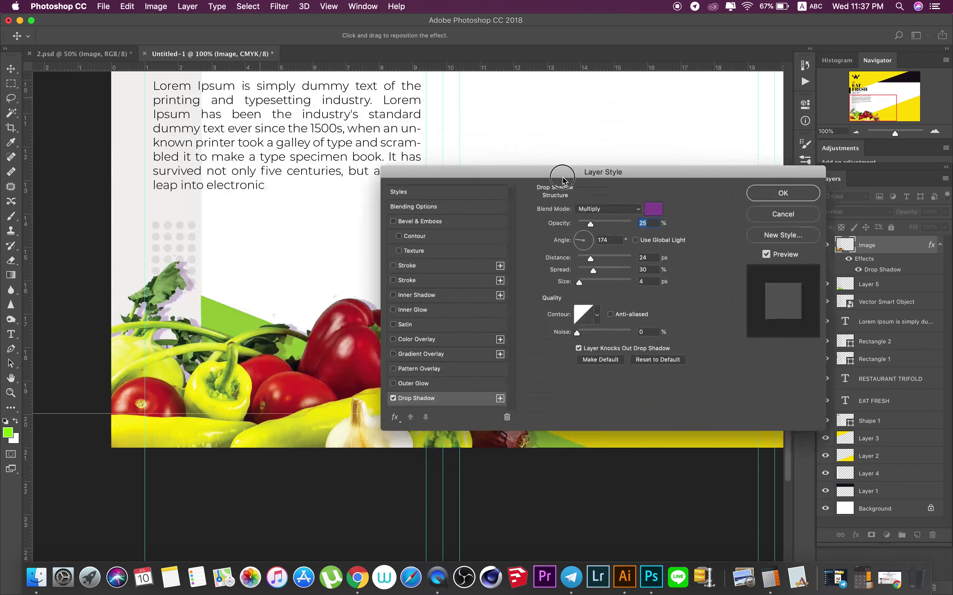
drag(259, 100, 687, 307)
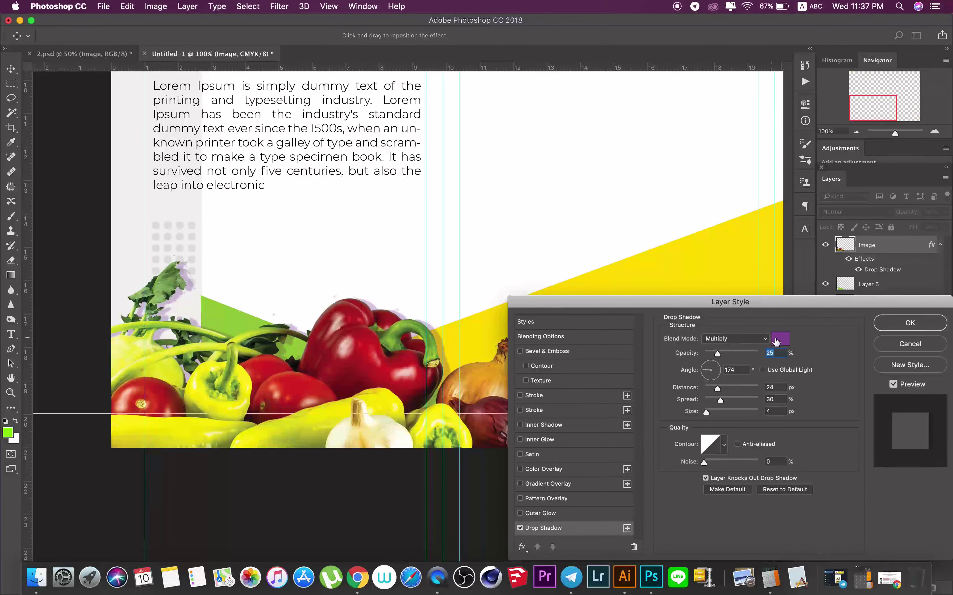
click(775, 341)
click(457, 345)
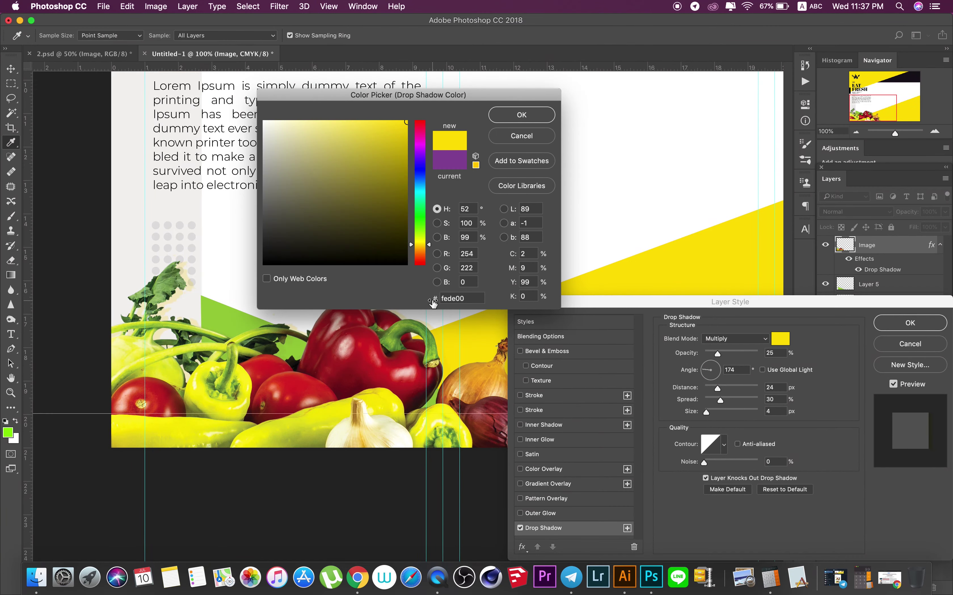
click(404, 183)
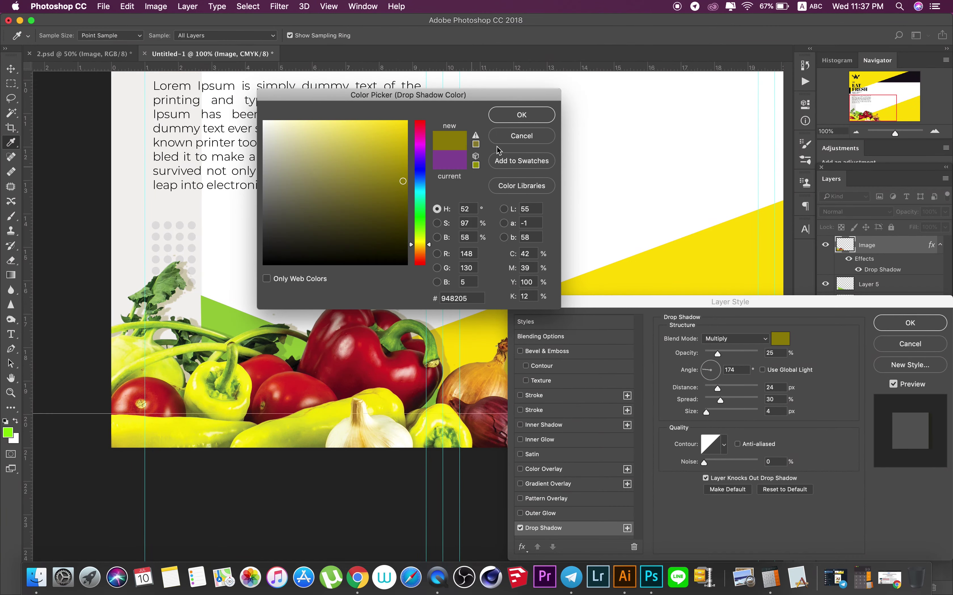
click(522, 114)
- Set the shadow size to 51 px and opacity to 40%, apply it, and fit the cover on screen
drag(665, 305, 665, 223)
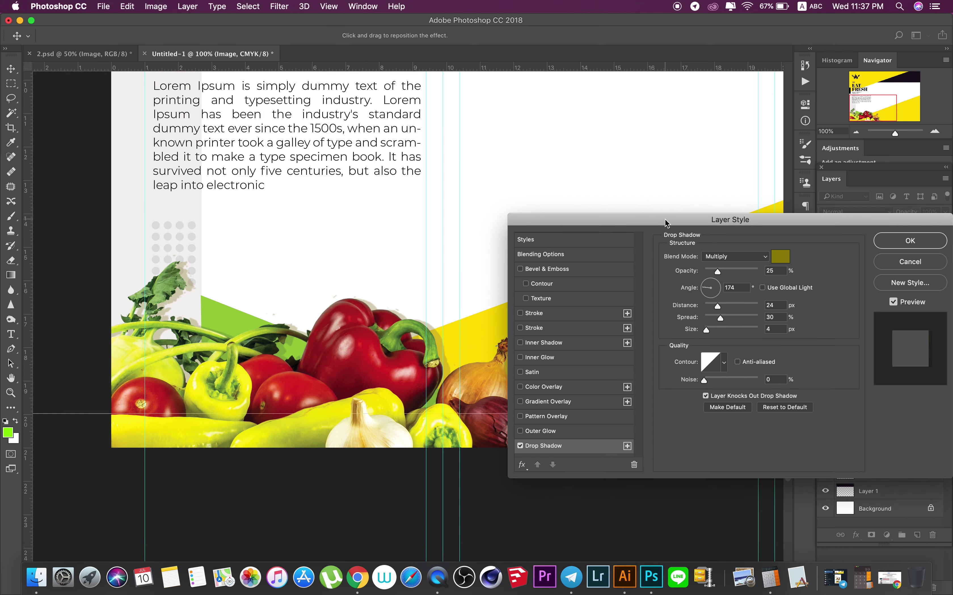
mouse_move(706, 330)
mouse_down()
mouse_move(719, 332)
mouse_move(713, 320)
mouse_up()
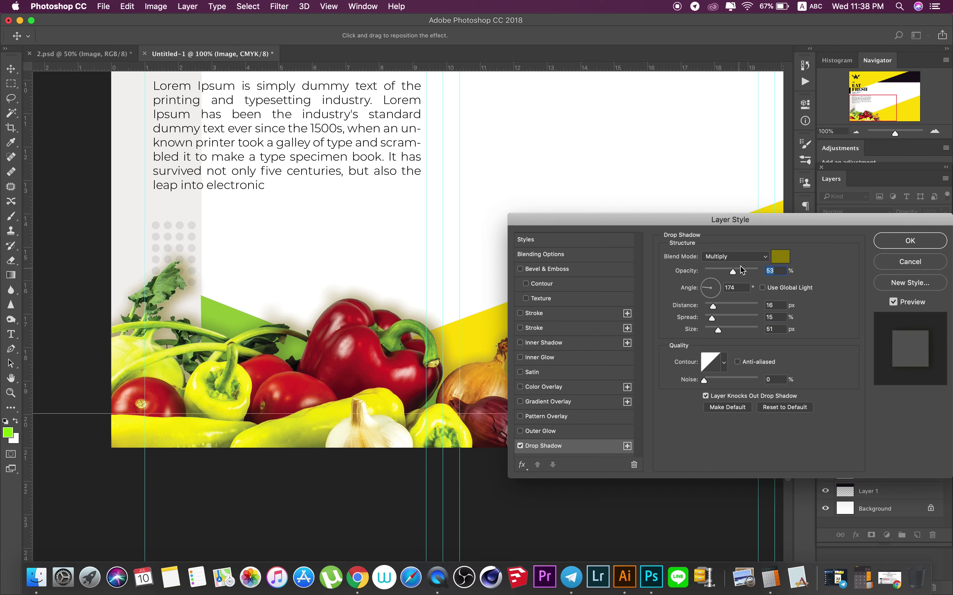
drag(732, 272, 727, 271)
click(897, 241)
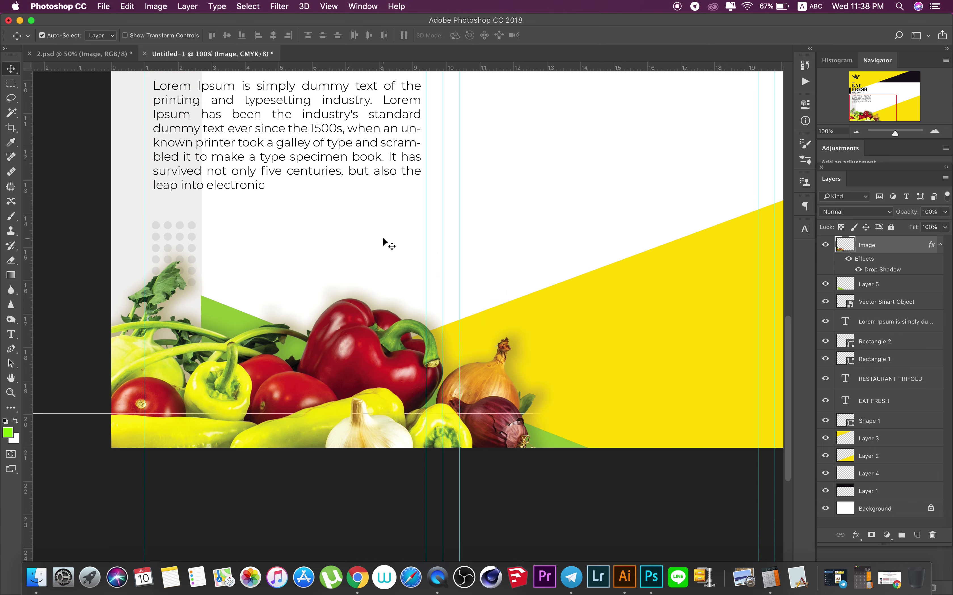
right_click(381, 236)
click(388, 241)
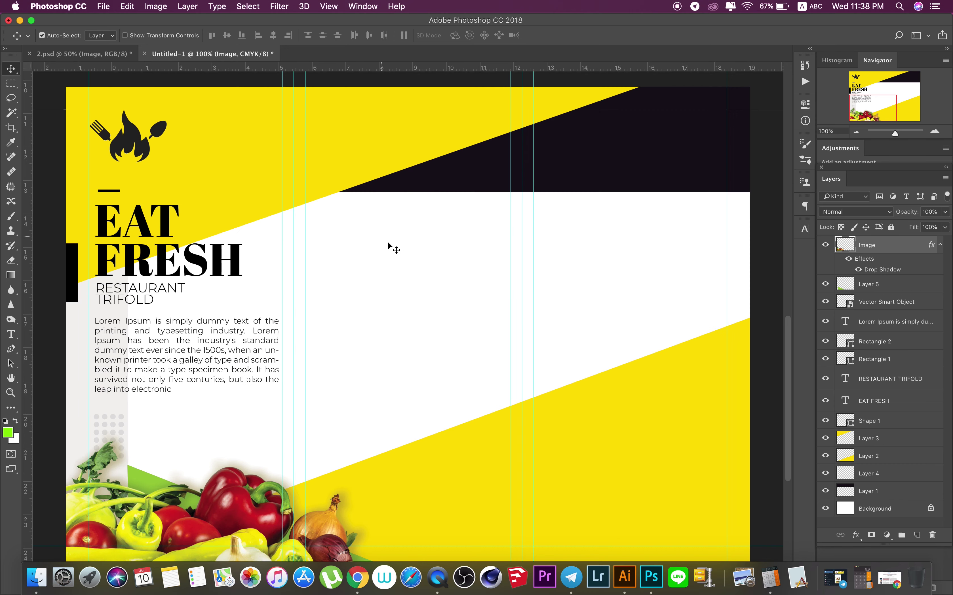
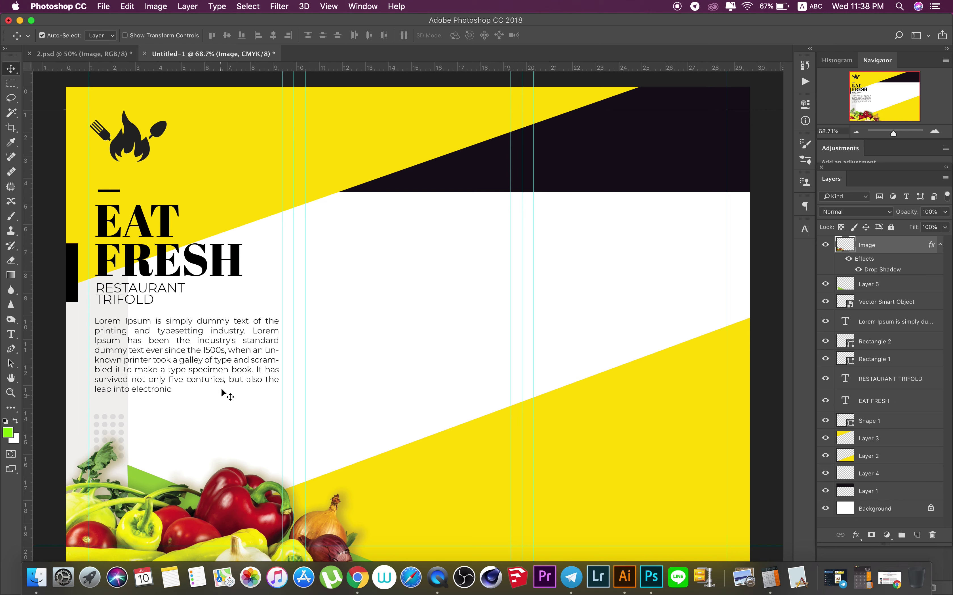
- Duplicate the EAT FRESH heading layer as 'EAT FRESH copy'
click(202, 263)
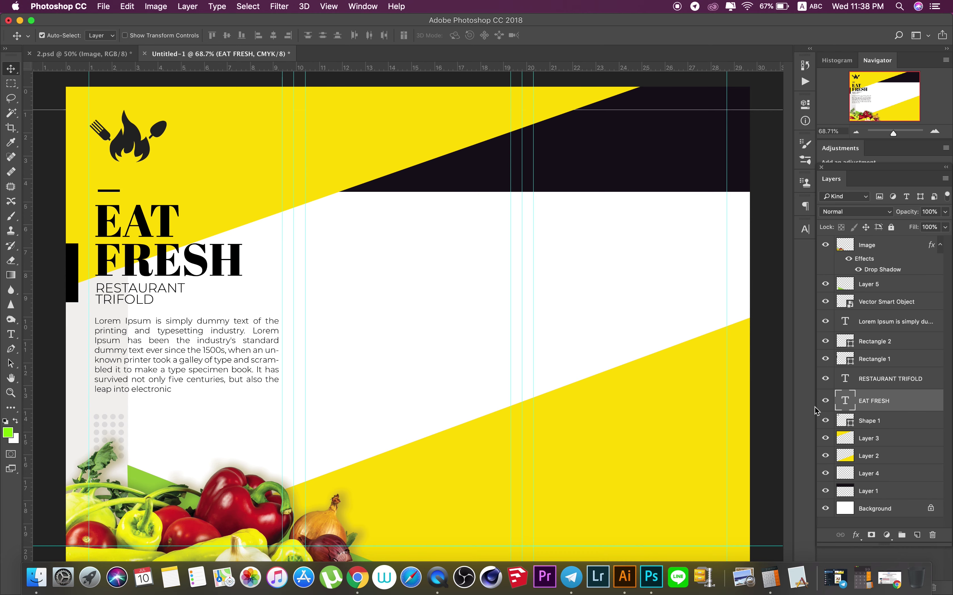
click(825, 400)
right_click(917, 402)
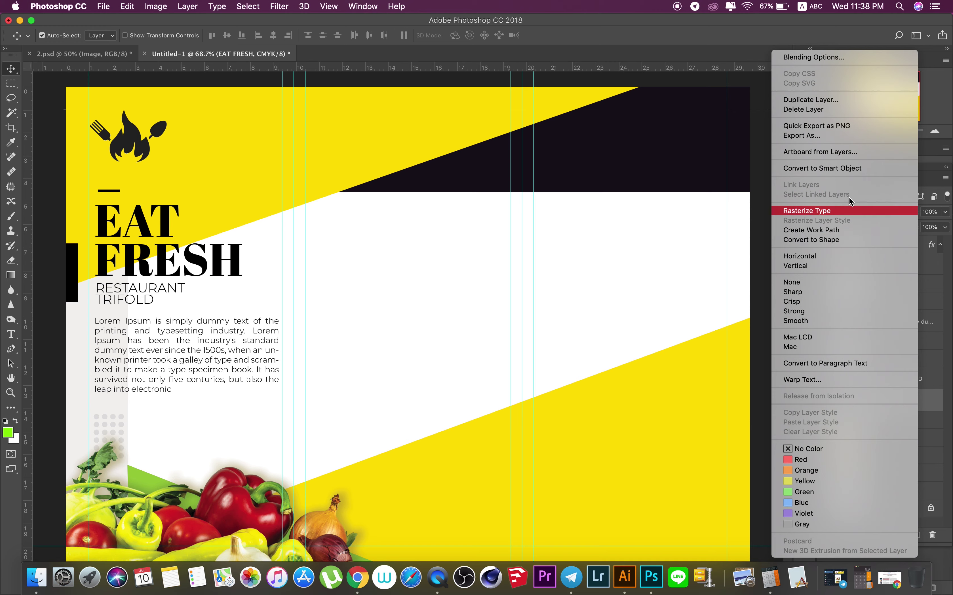
click(835, 103)
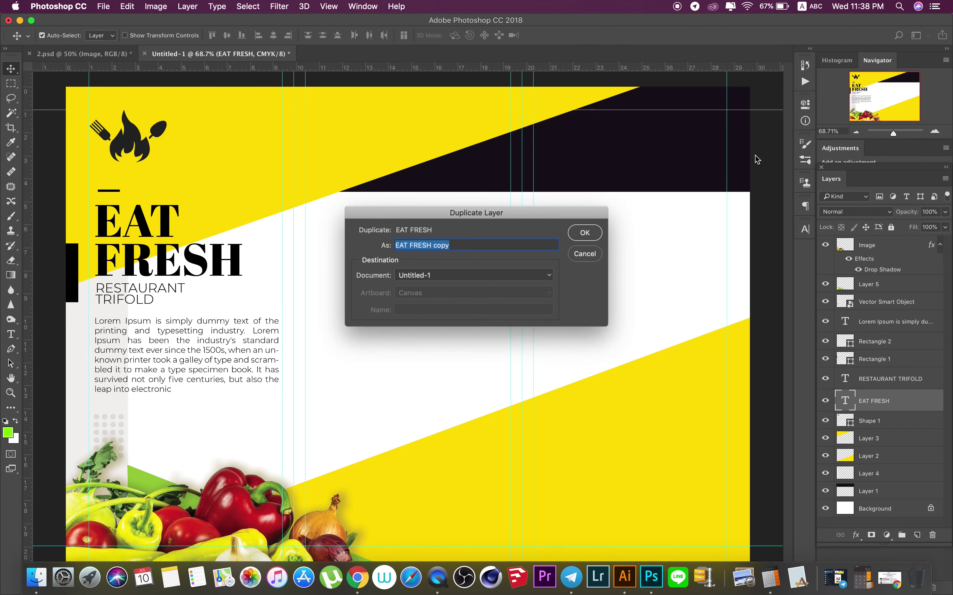
click(579, 234)
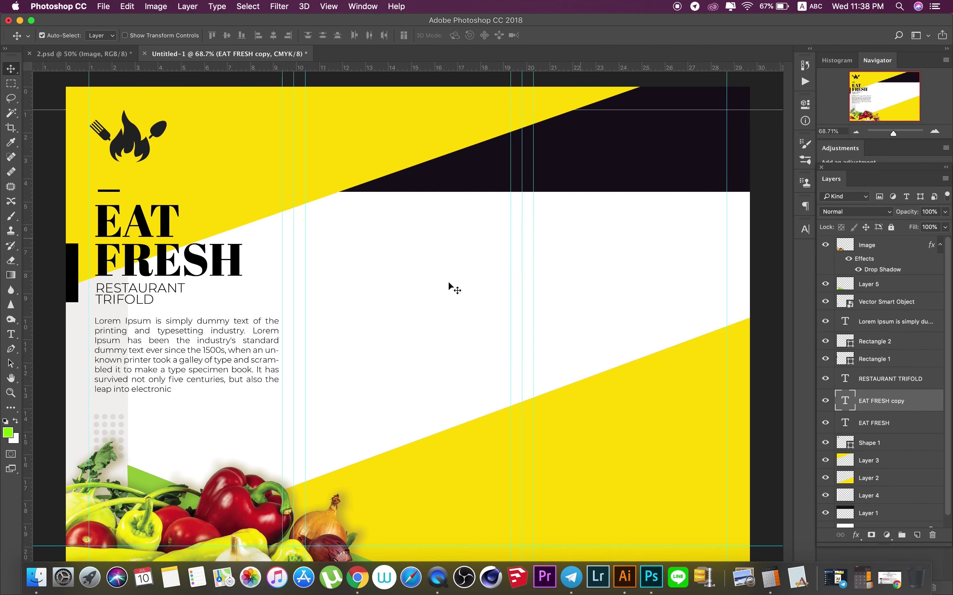
- Scale the EAT FRESH copy down to about 48% and place it beneath the paragraph
mouse_move(206, 264)
mouse_down()
mouse_move(234, 430)
mouse_move(238, 411)
mouse_up()
key(ctrl+t)
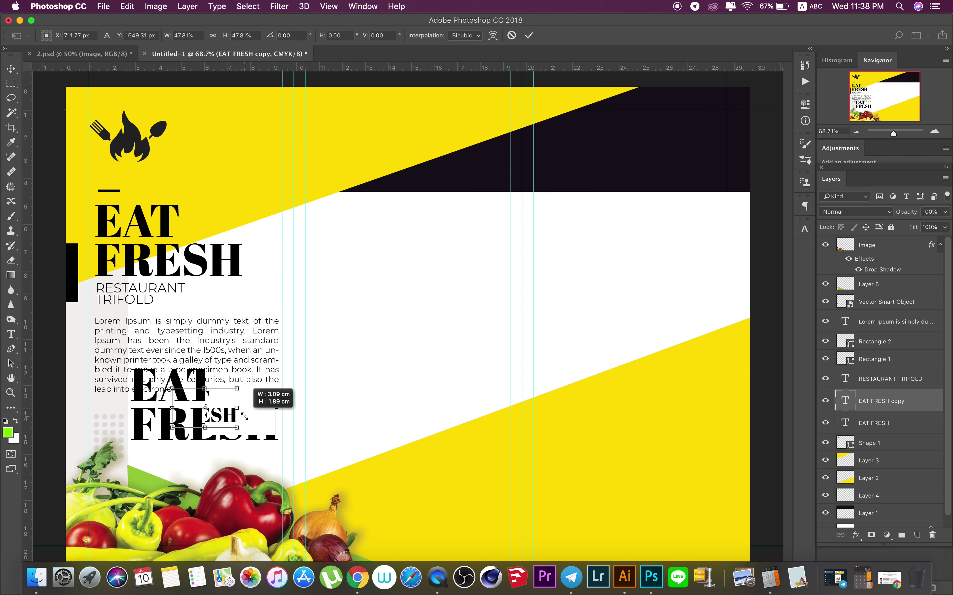
click(529, 35)
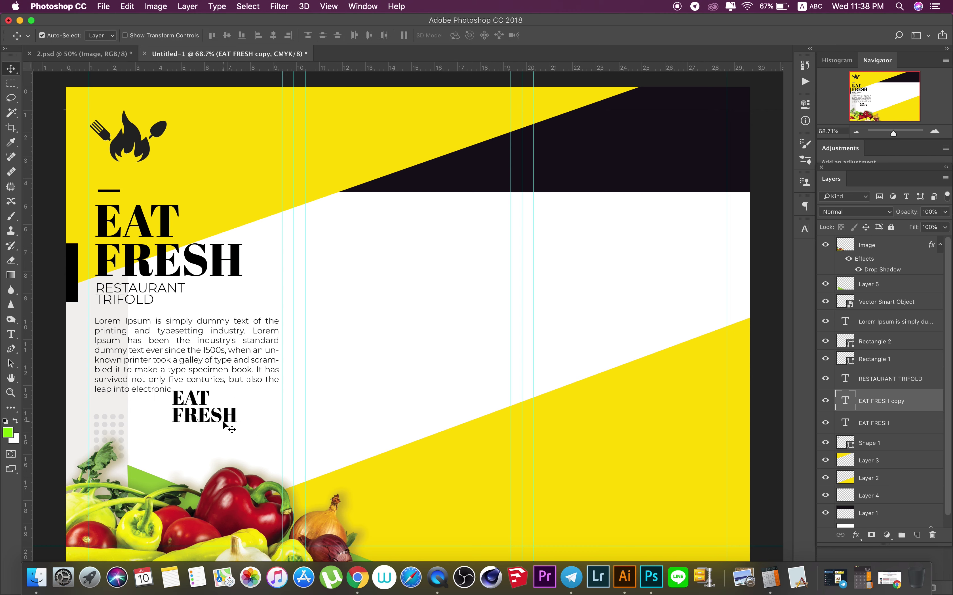
drag(231, 422, 248, 430)
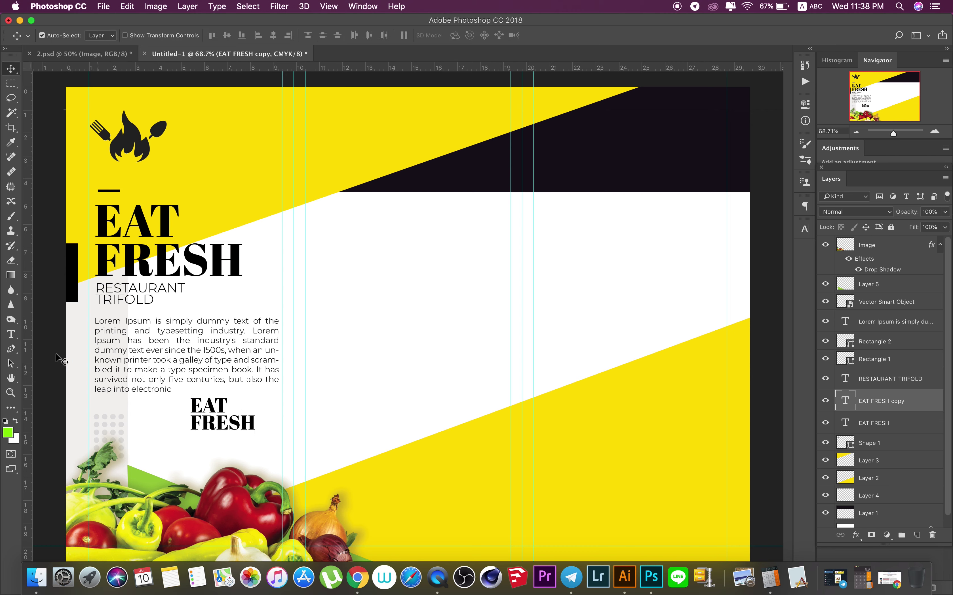
- Change the small heading copy's text from EAT FRESH to CONTACT US
click(11, 334)
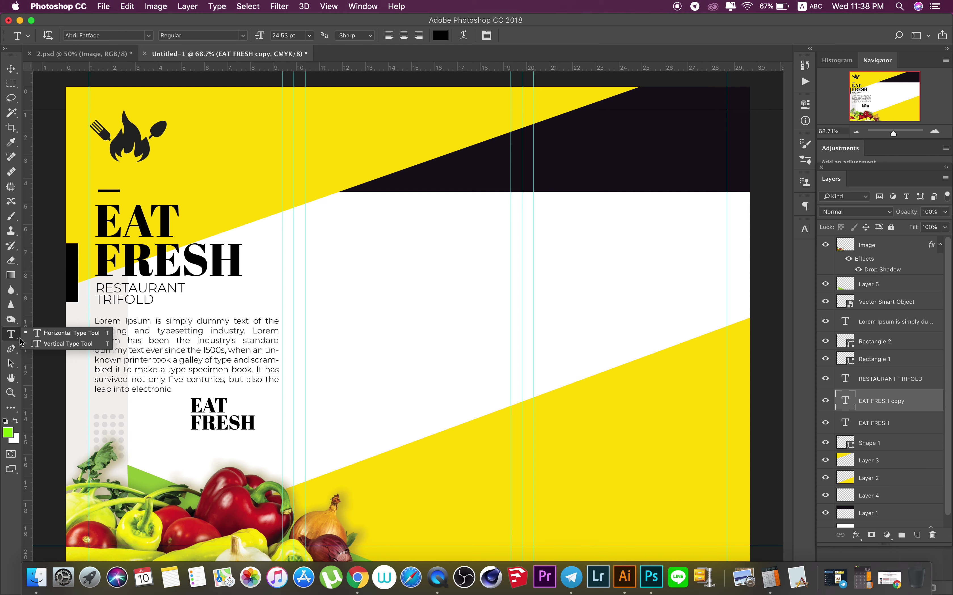
click(207, 418)
click(241, 422)
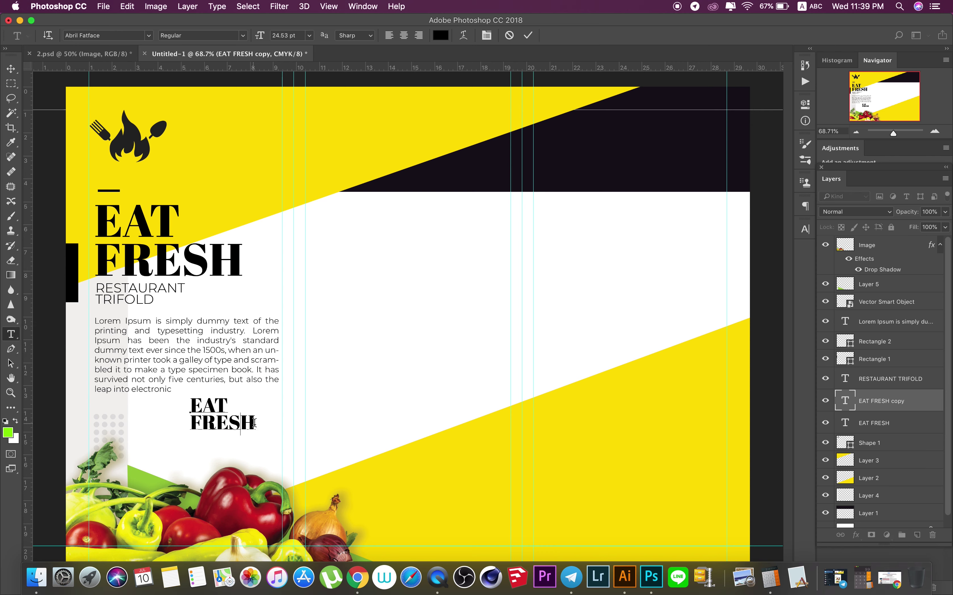
shift+click(190, 397)
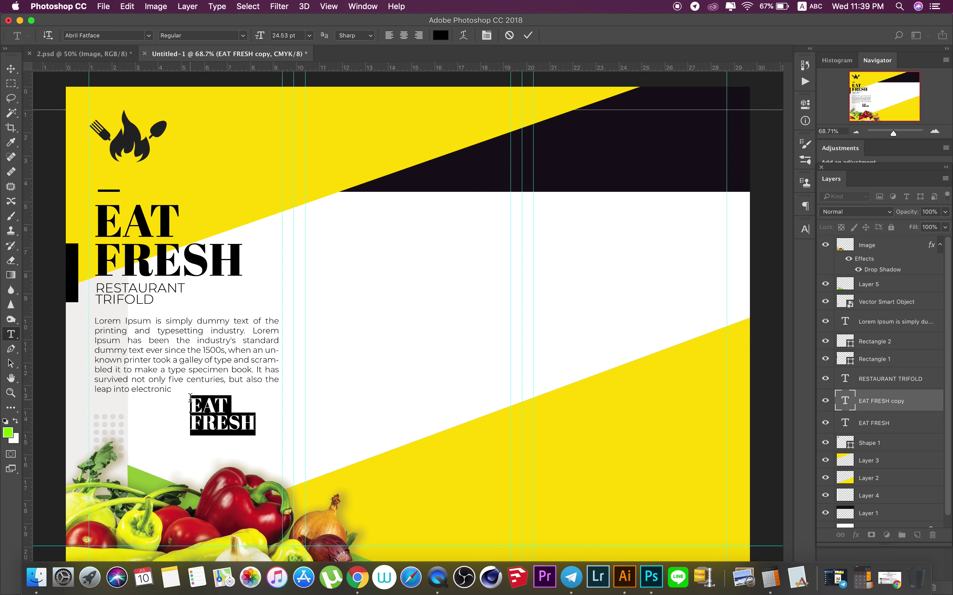
key(BackSpace)
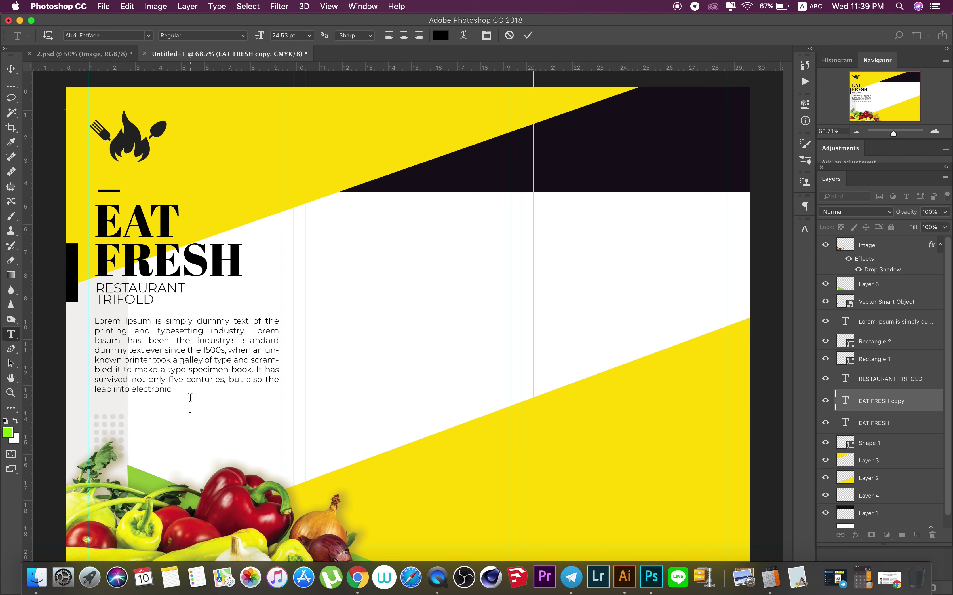
text(CON)
text(TAC)
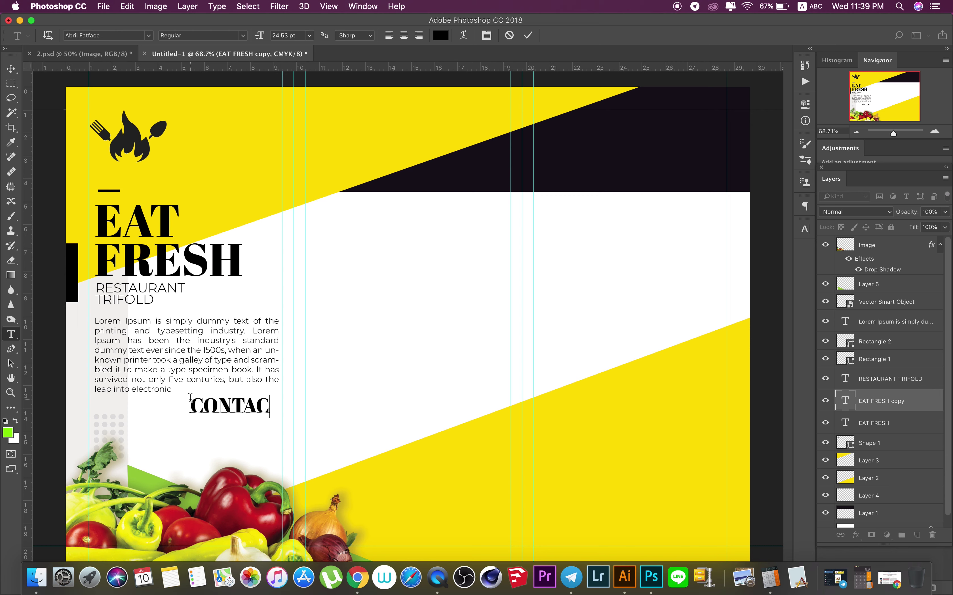
text(T )
text(US)
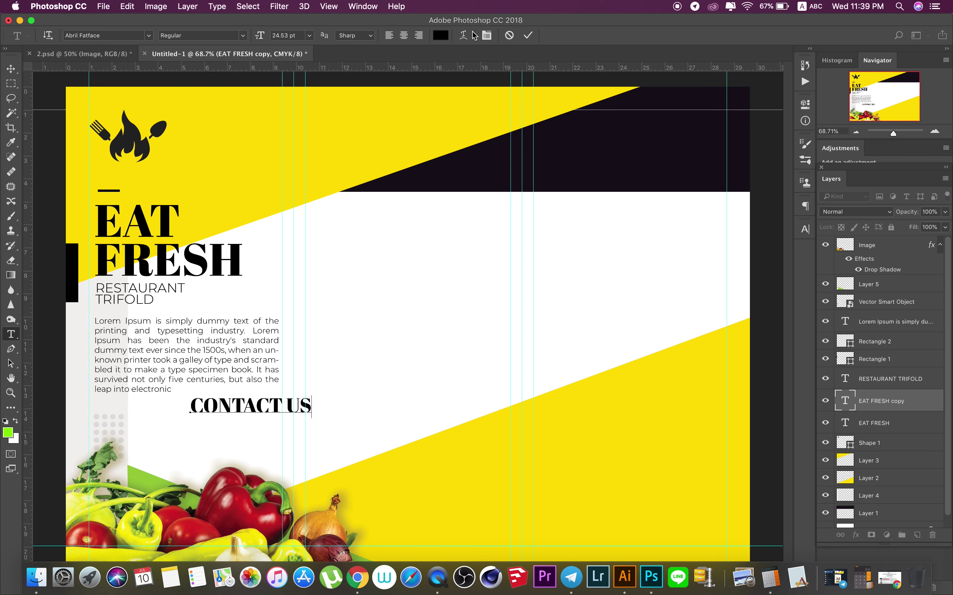
click(526, 37)
- Shrink CONTACT US slightly and move it down and left beneath the paragraph
key(ctrl+t)
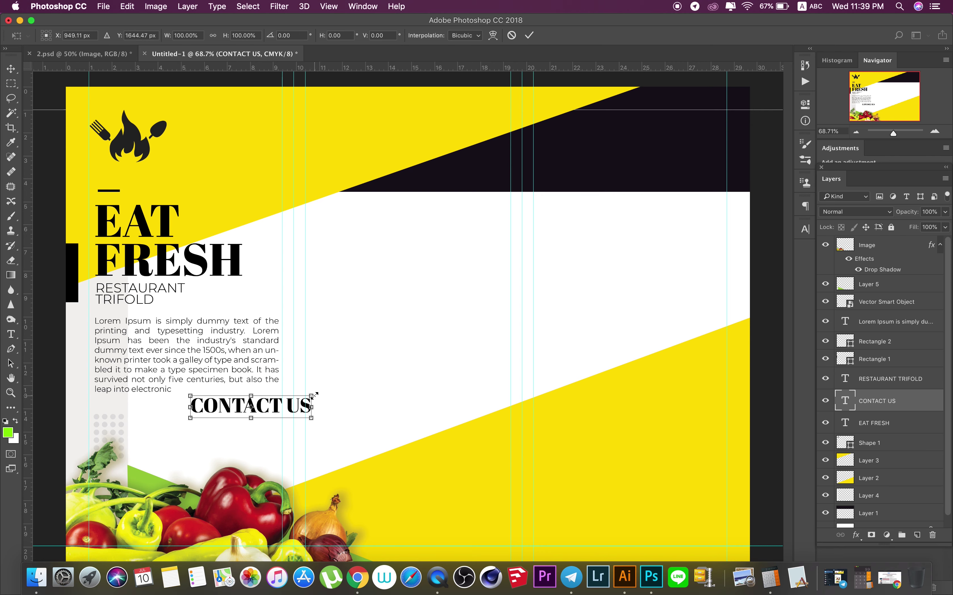
drag(313, 397, 296, 399)
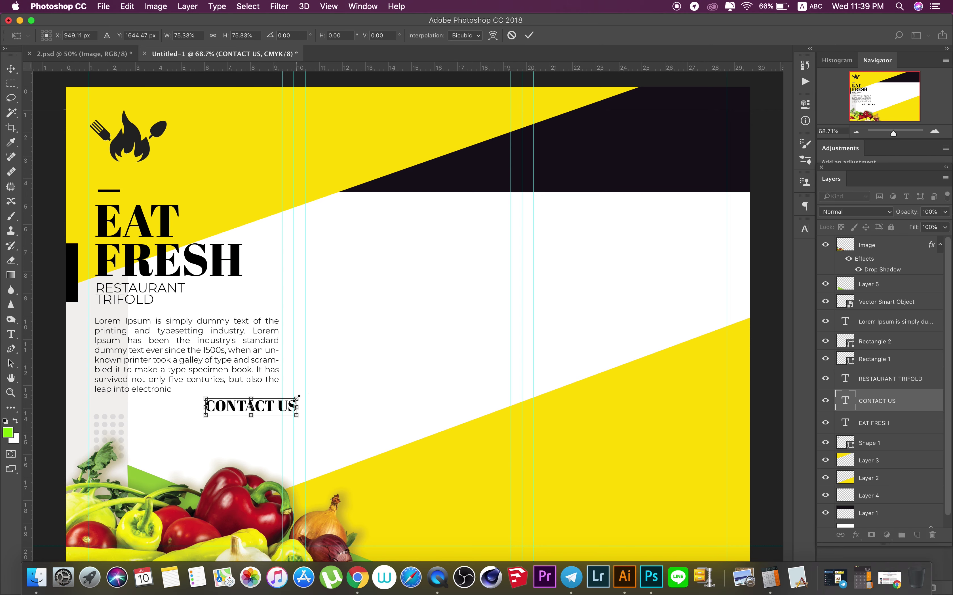
key(Return)
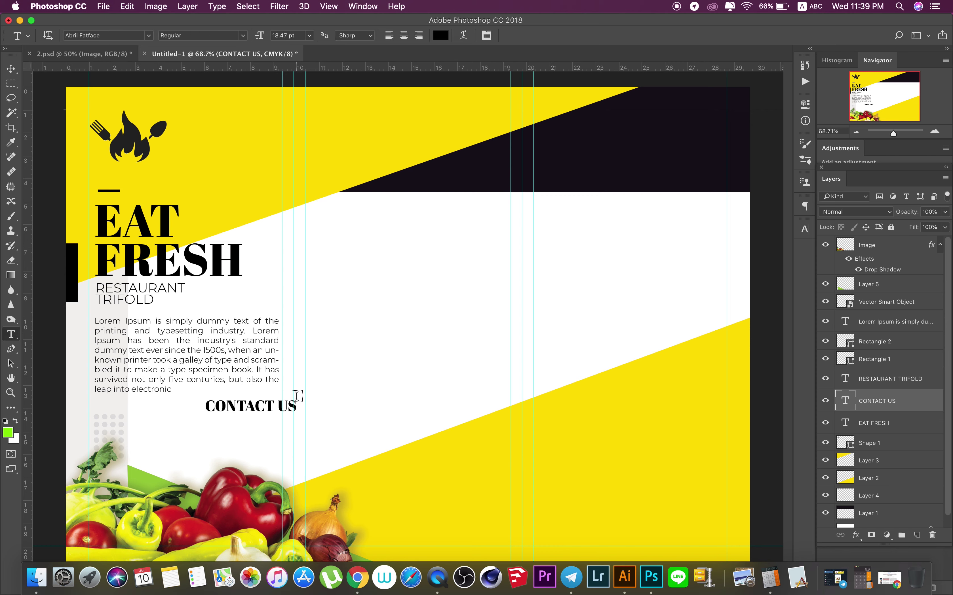
click(11, 69)
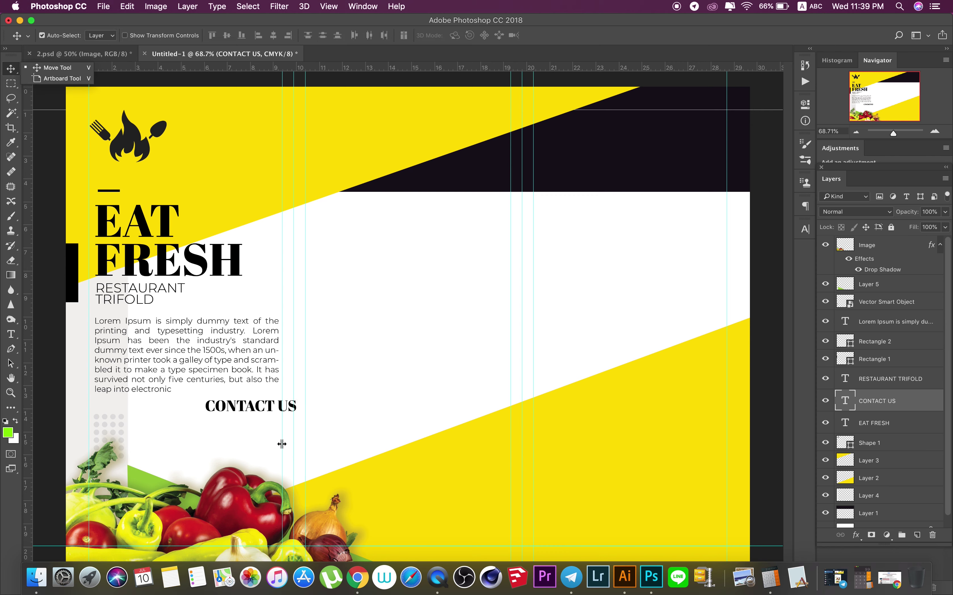
click(252, 409)
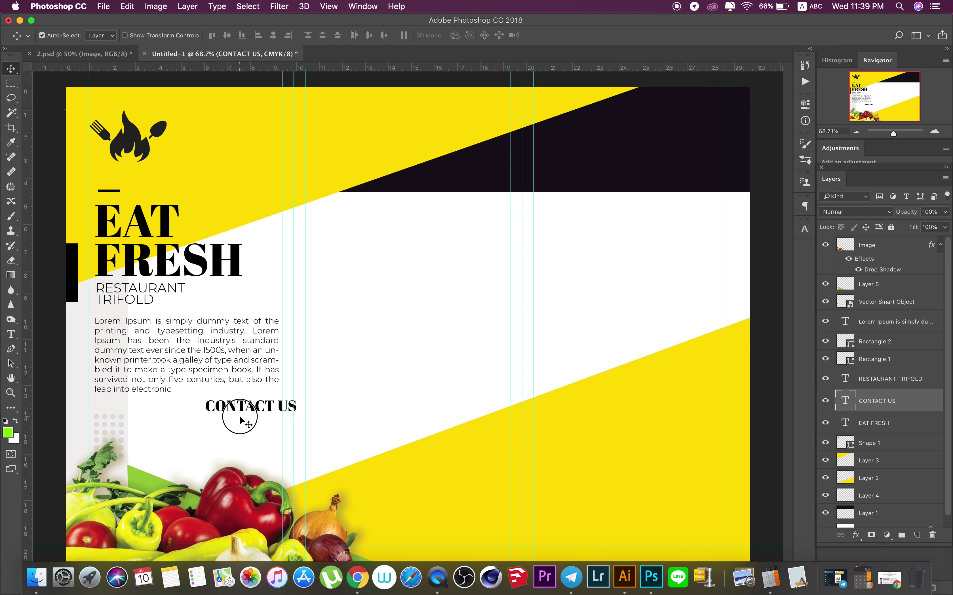
drag(253, 409, 240, 418)
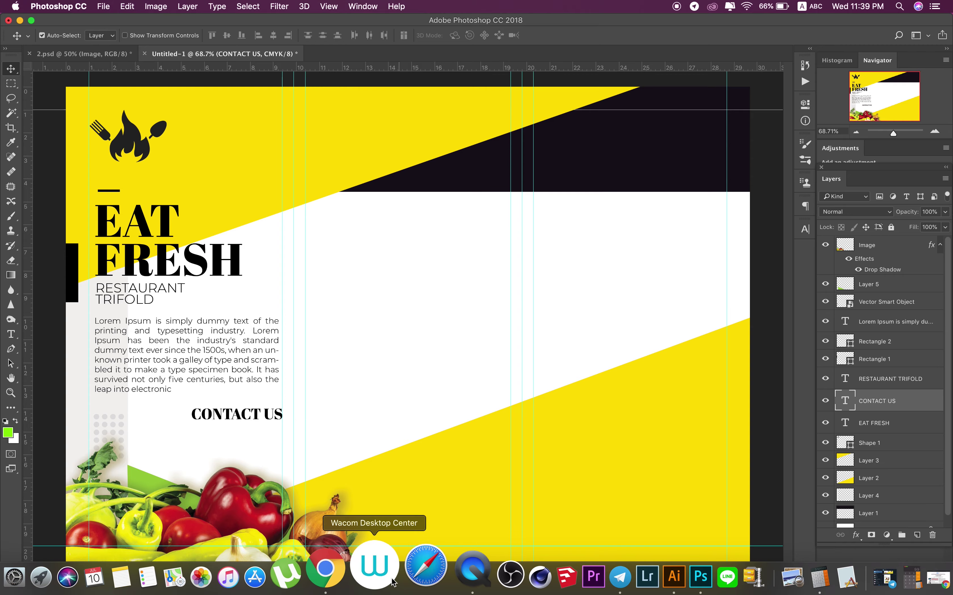
- Copy the first line of the lipsum.com 'What is Lorem Ipsum?' paragraph in Chrome
click(348, 571)
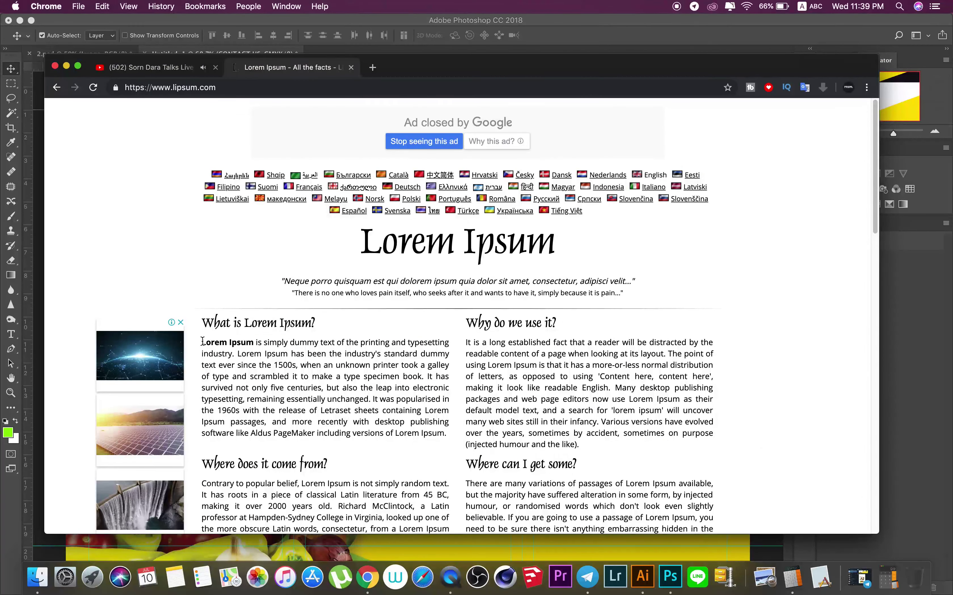
drag(202, 341, 449, 341)
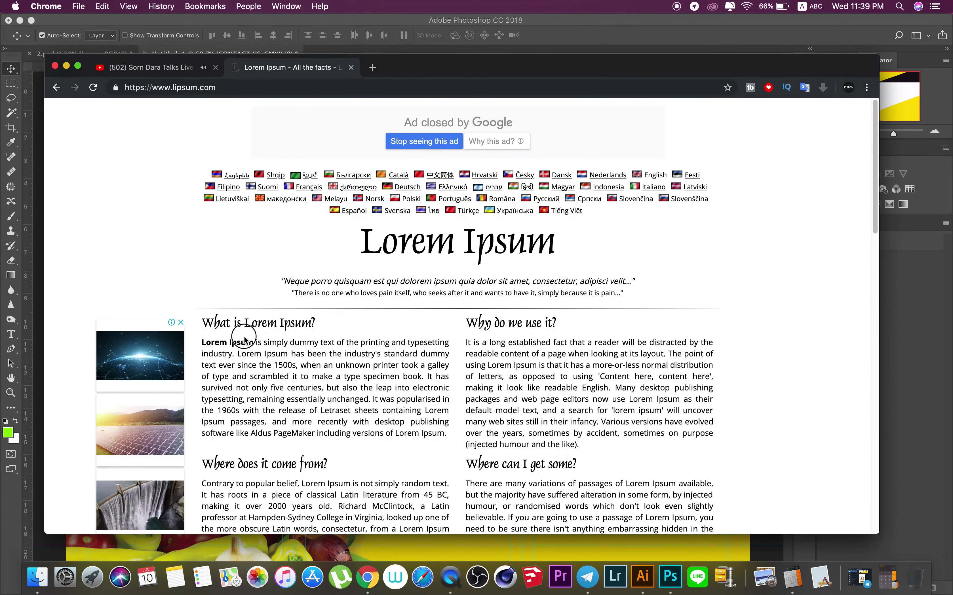
right_click(447, 344)
click(464, 365)
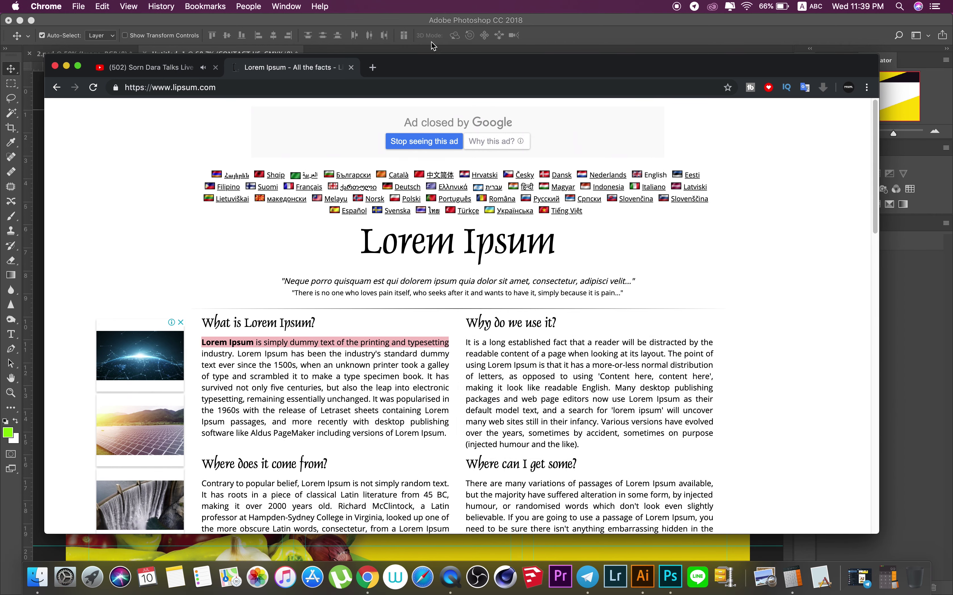
- Back in Photoshop, paste the copied Lorem Ipsum line into a text box below CONTACT US
click(66, 66)
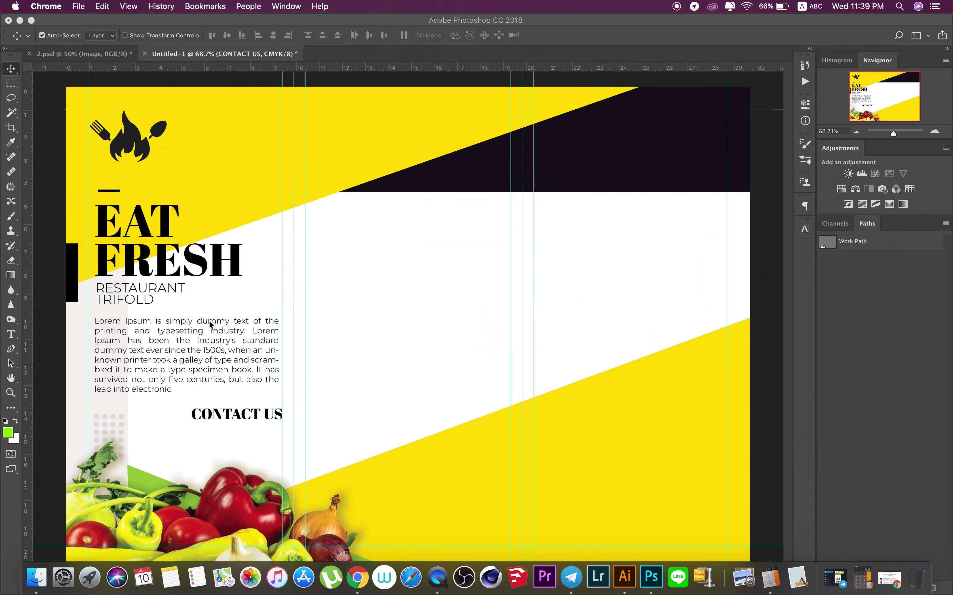
click(13, 335)
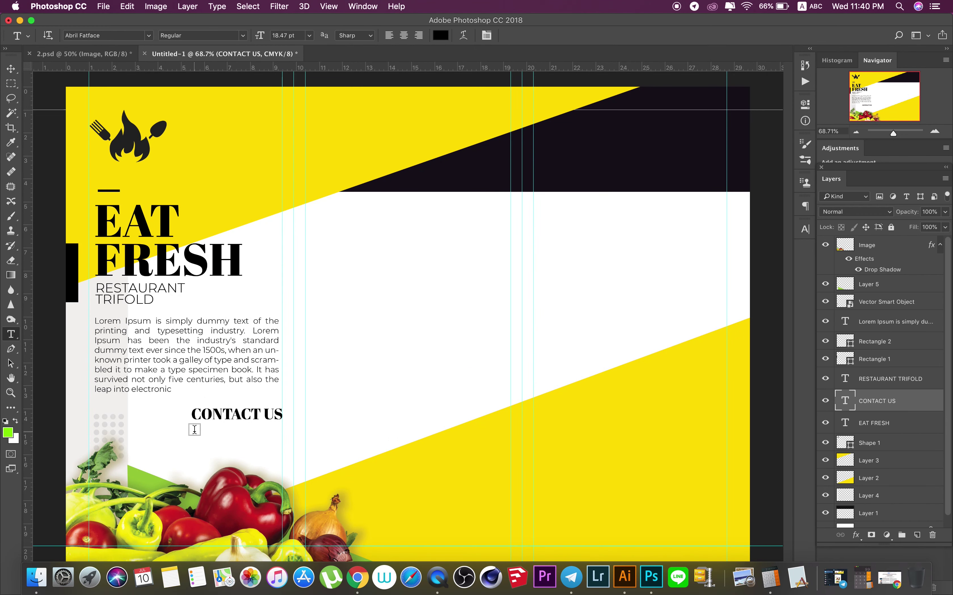
drag(192, 431, 282, 448)
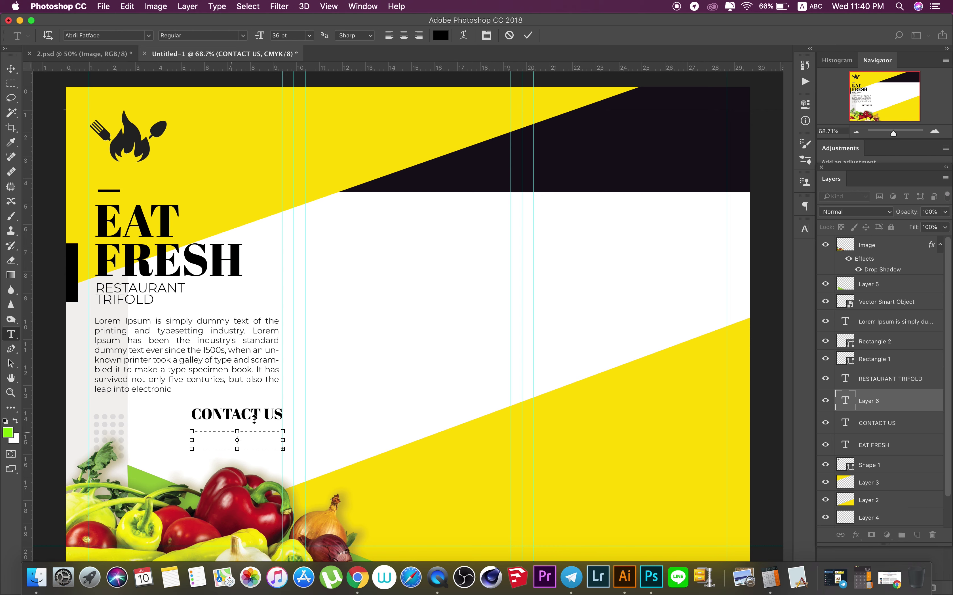
click(11, 70)
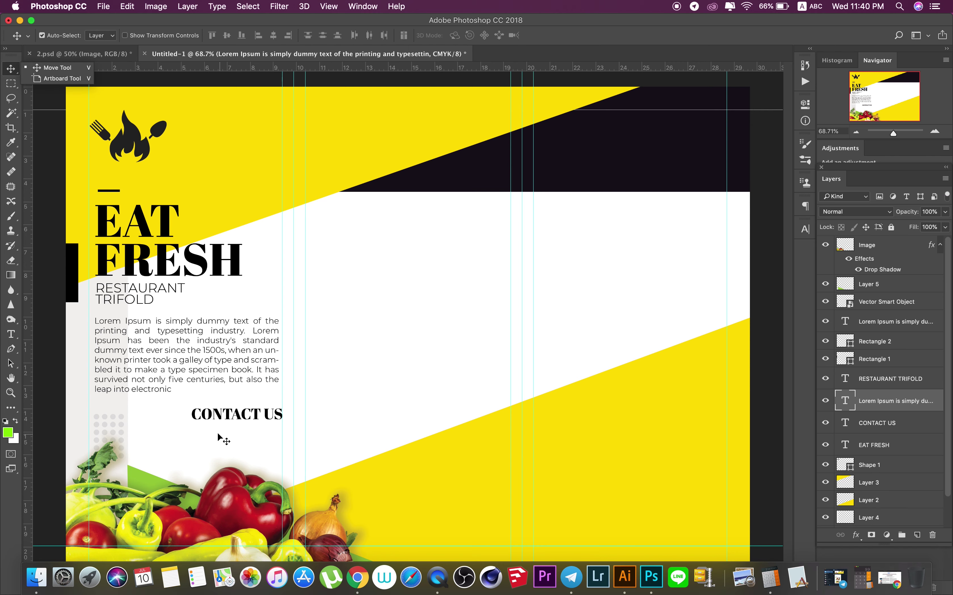
click(14, 337)
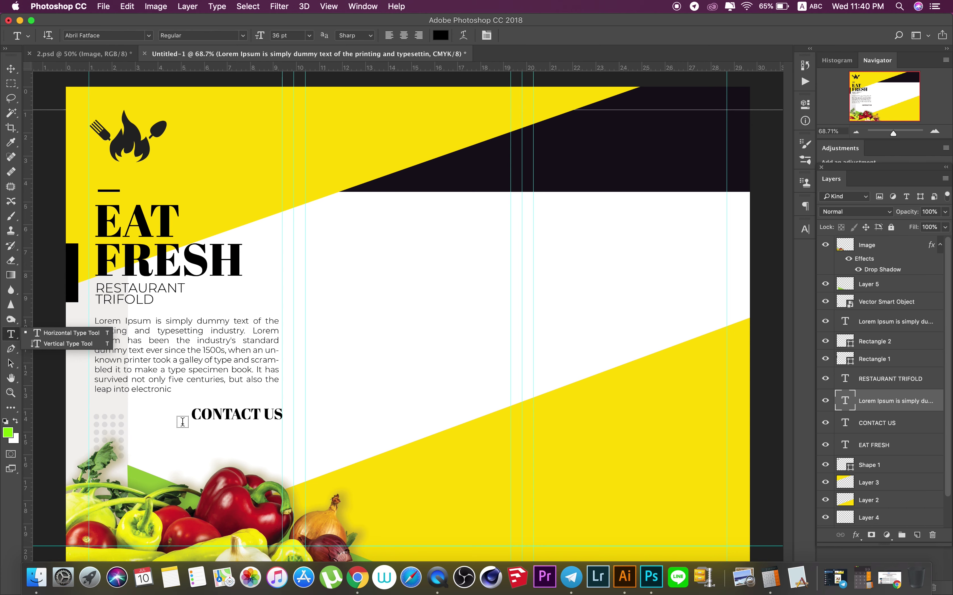
click(223, 443)
drag(200, 432, 367, 498)
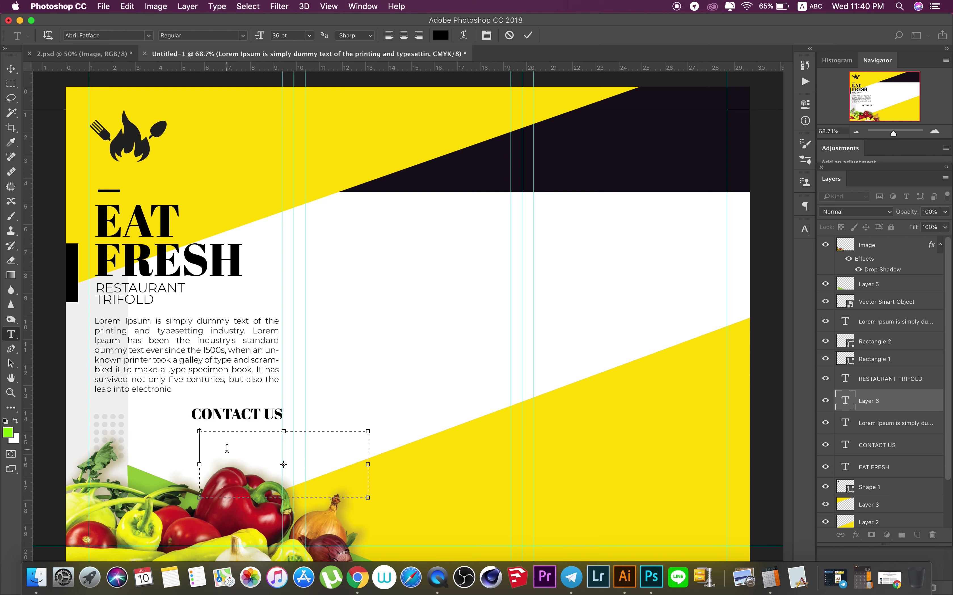
key(super+v)
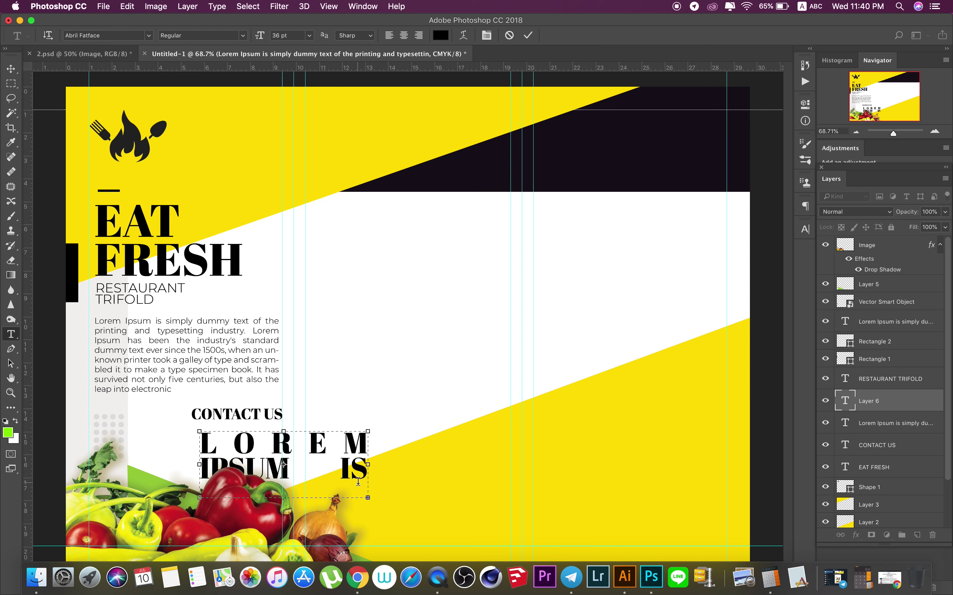
- Set the contact text to 10 pt with Auto leading and narrow its text box
key(super+a)
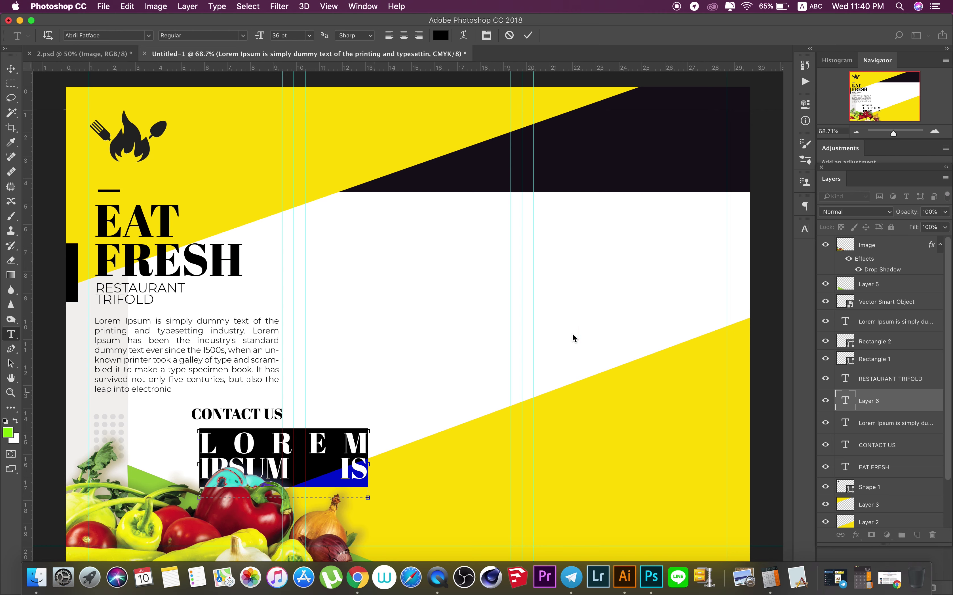
click(805, 229)
click(674, 260)
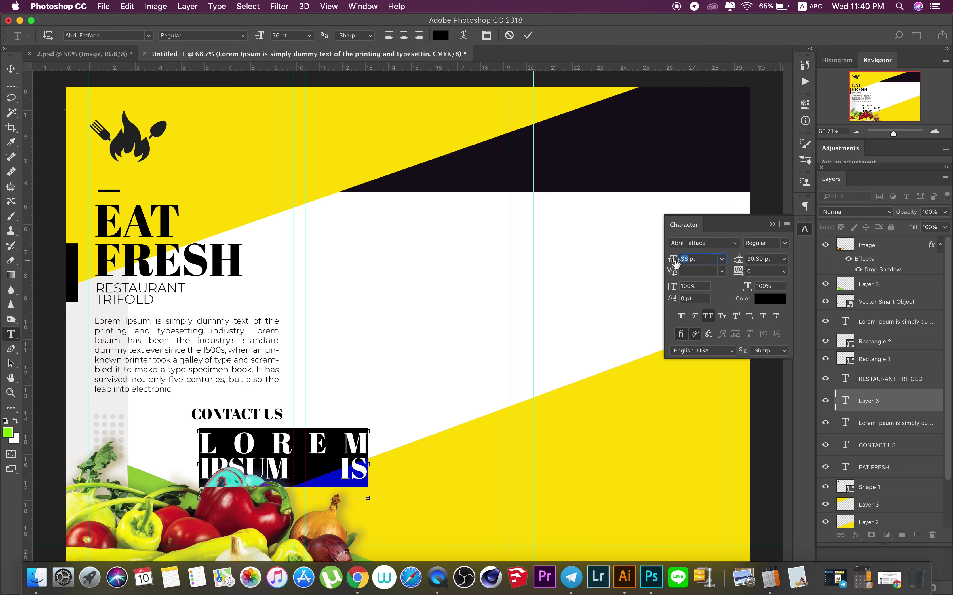
text(10)
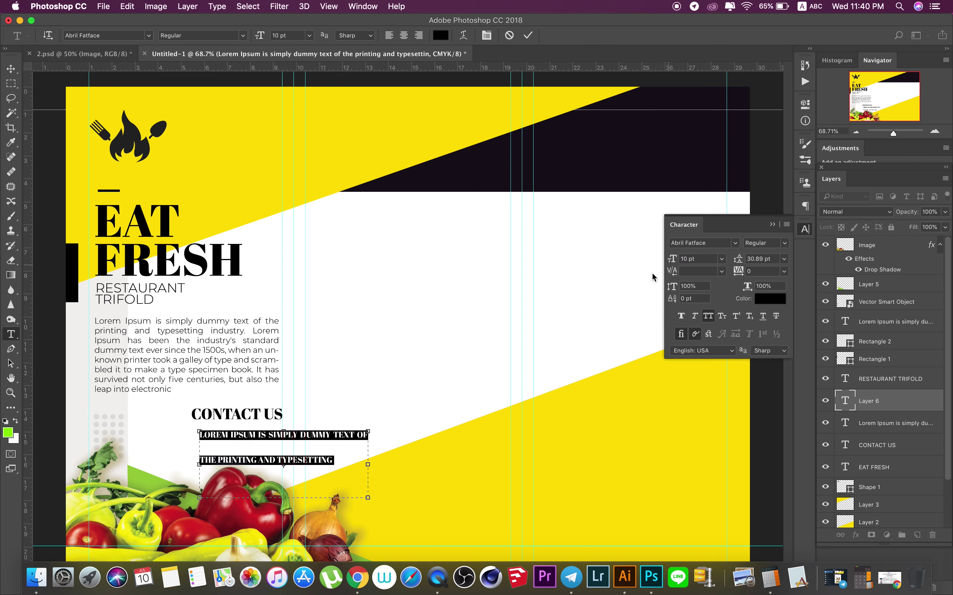
drag(370, 465, 341, 465)
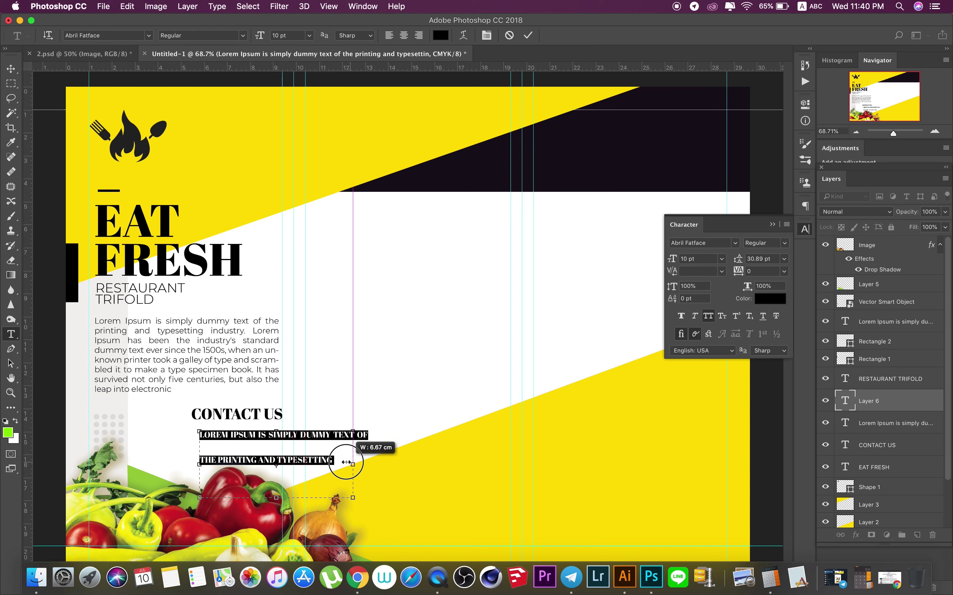
drag(274, 504, 273, 471)
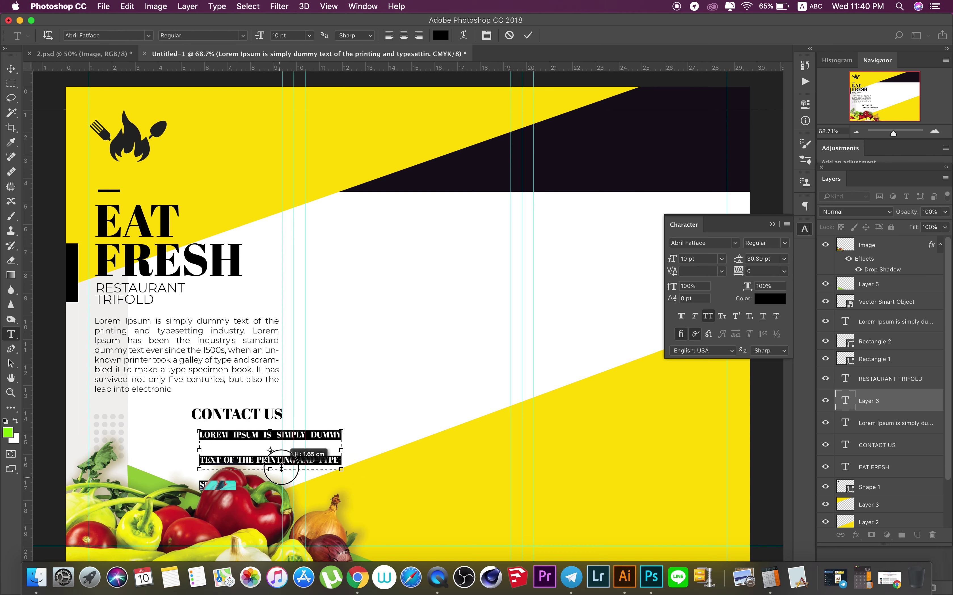
click(785, 260)
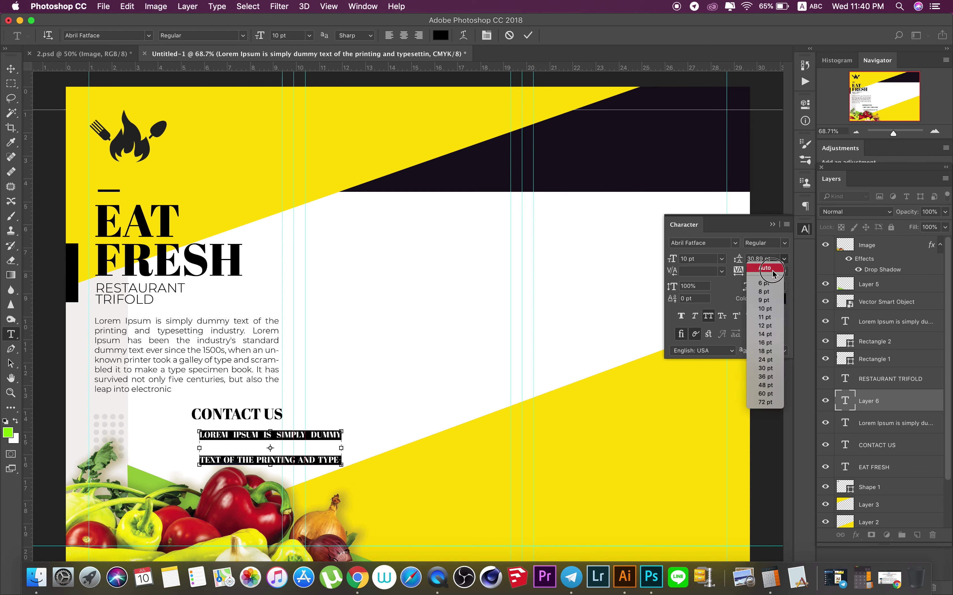
click(772, 265)
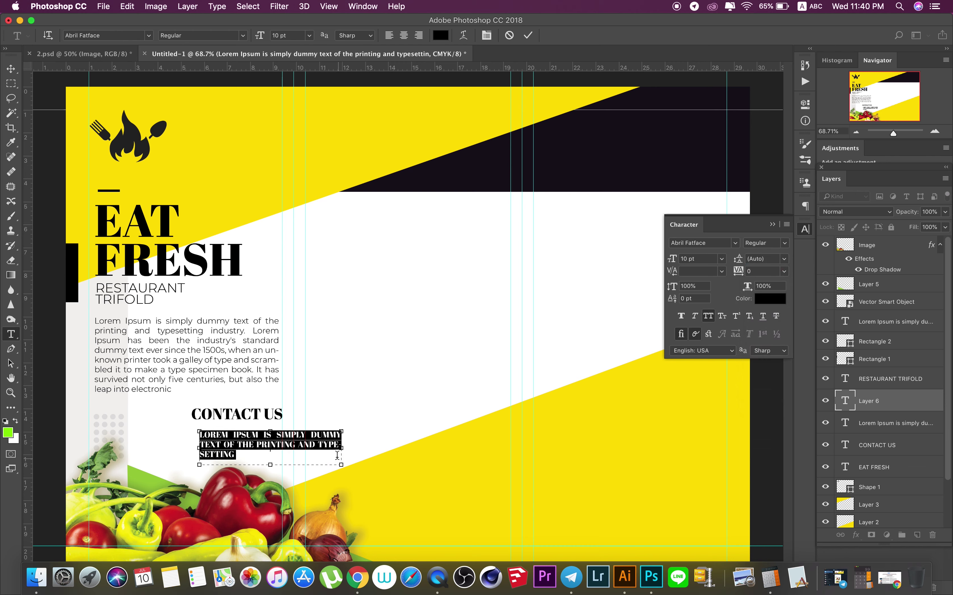
drag(342, 448, 282, 449)
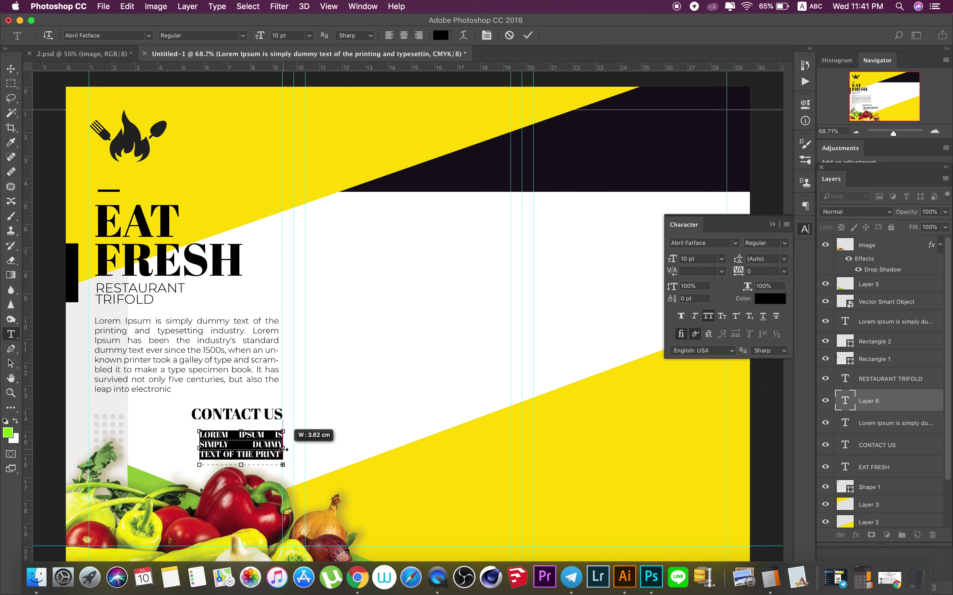
drag(199, 449, 180, 448)
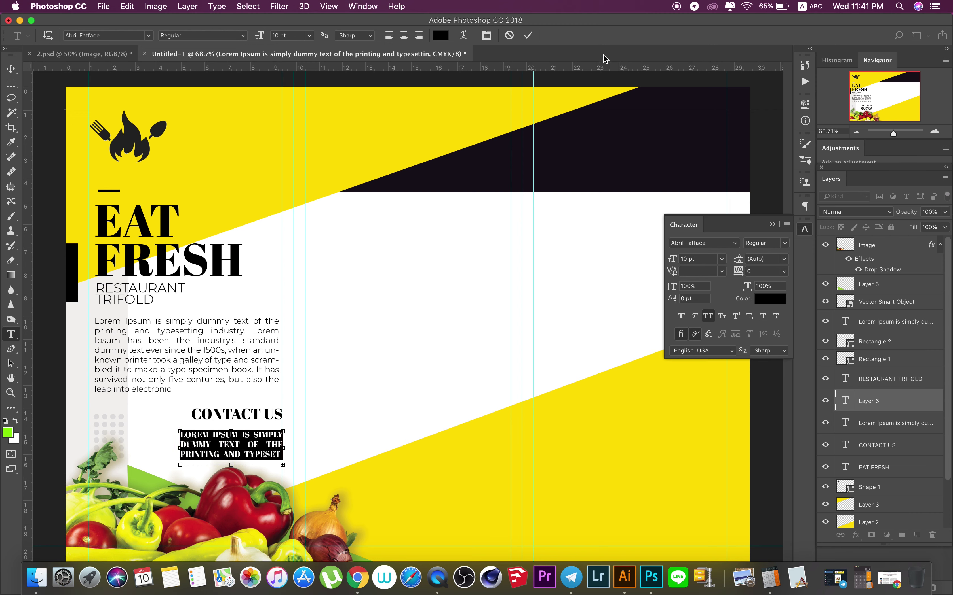
click(528, 36)
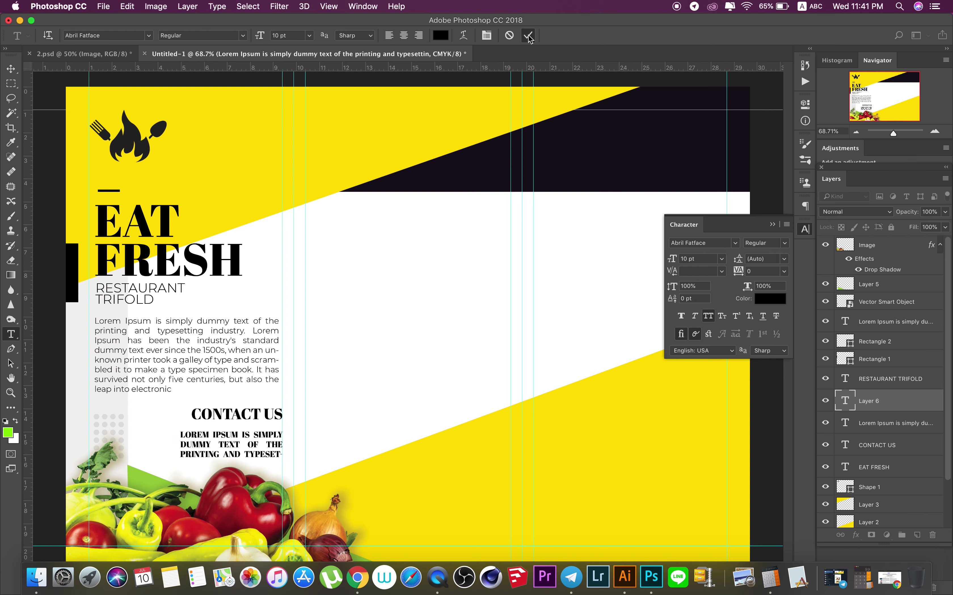
- Give the contact text the body paragraph's Montserrat Light font at 8 pt
click(257, 367)
click(706, 243)
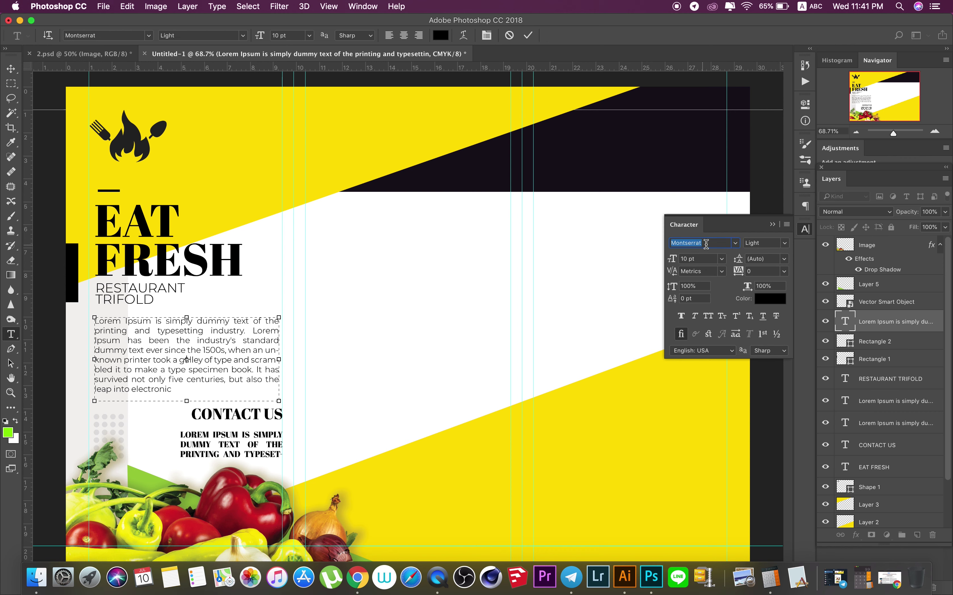
key(super+c)
click(255, 435)
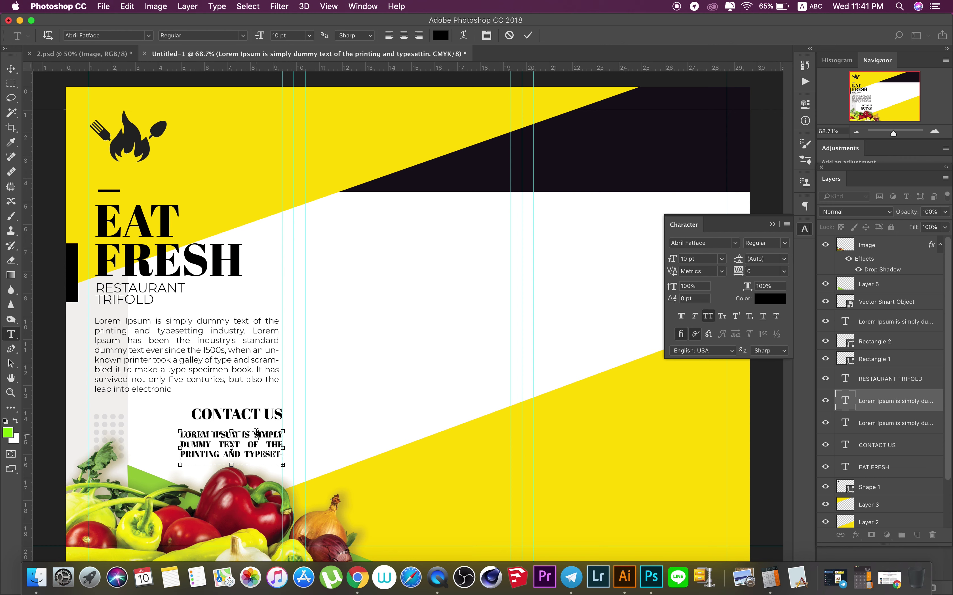
key(super+a)
click(710, 243)
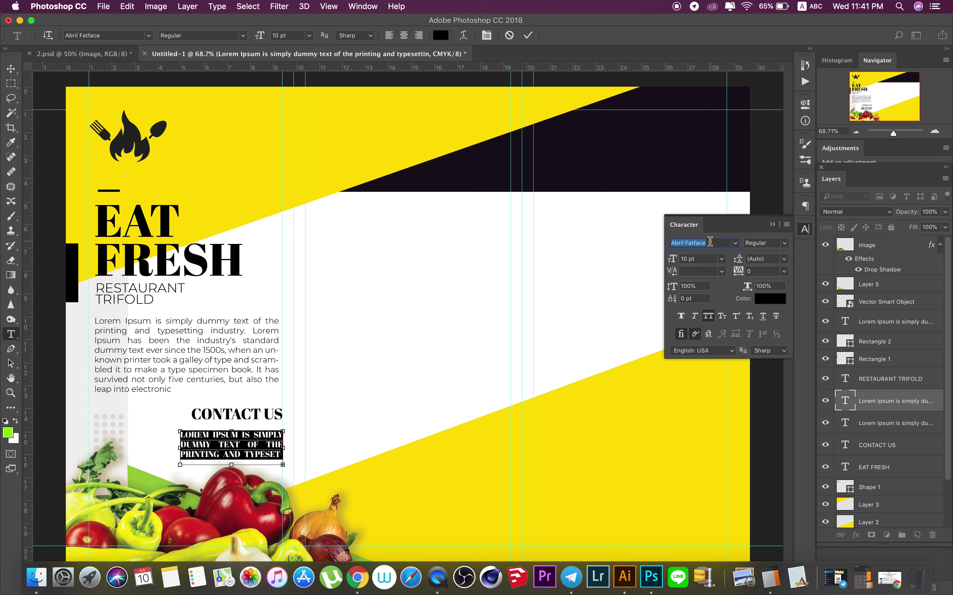
key(super+v)
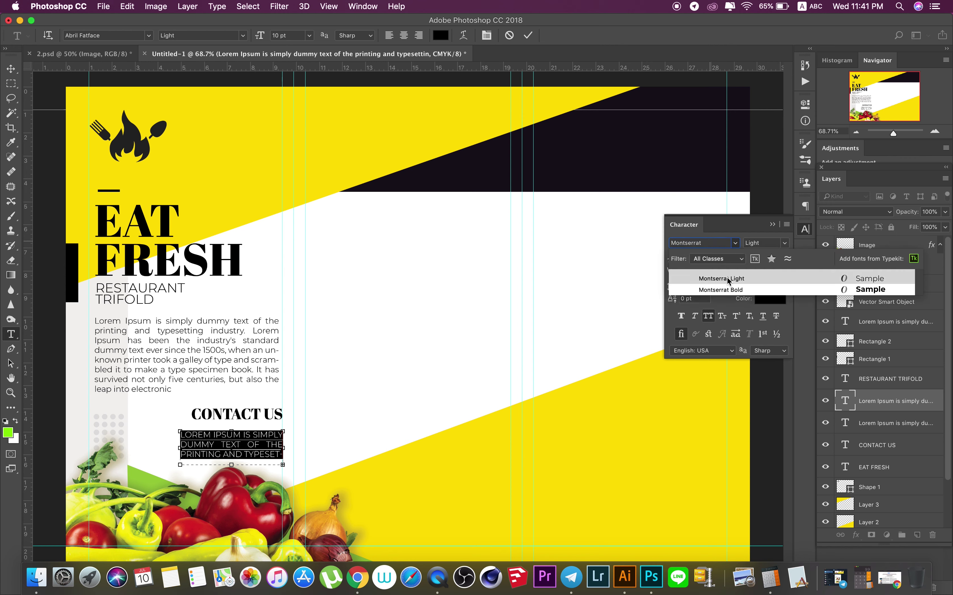
click(727, 279)
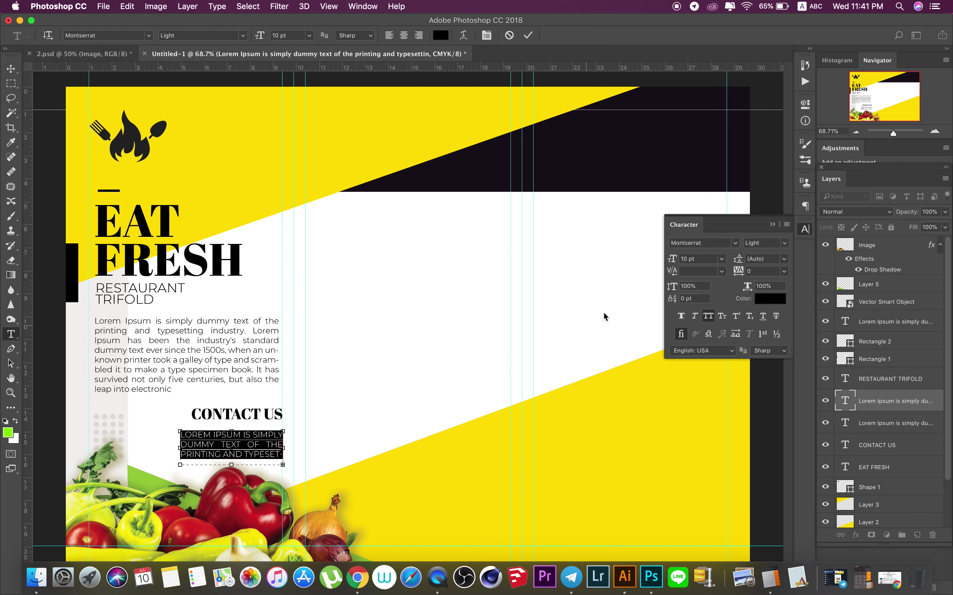
double_click(687, 259)
drag(671, 258, 665, 260)
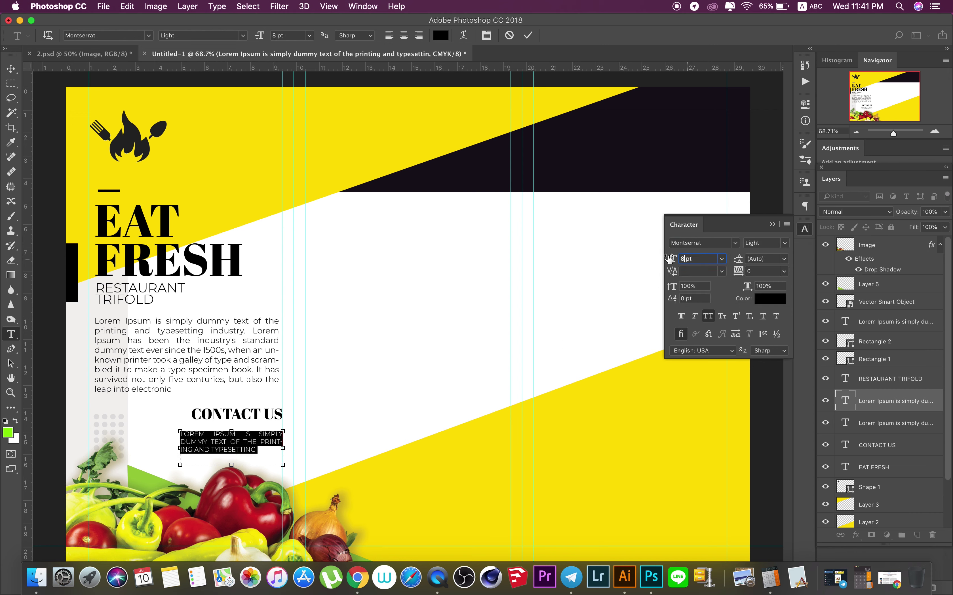
click(528, 35)
- Move the CONTACT US heading left to line up with the text below it
click(11, 70)
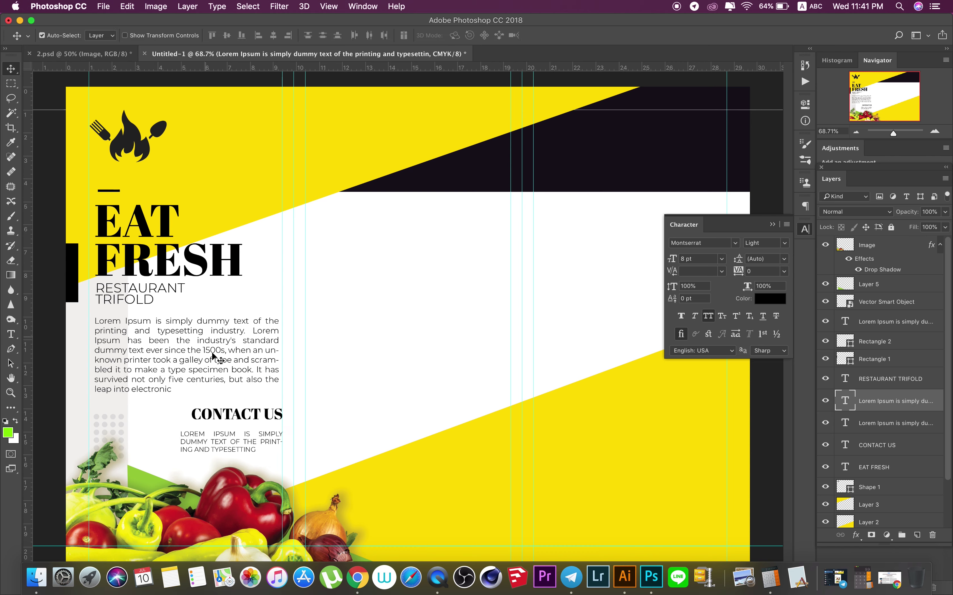
click(242, 417)
drag(241, 419, 230, 418)
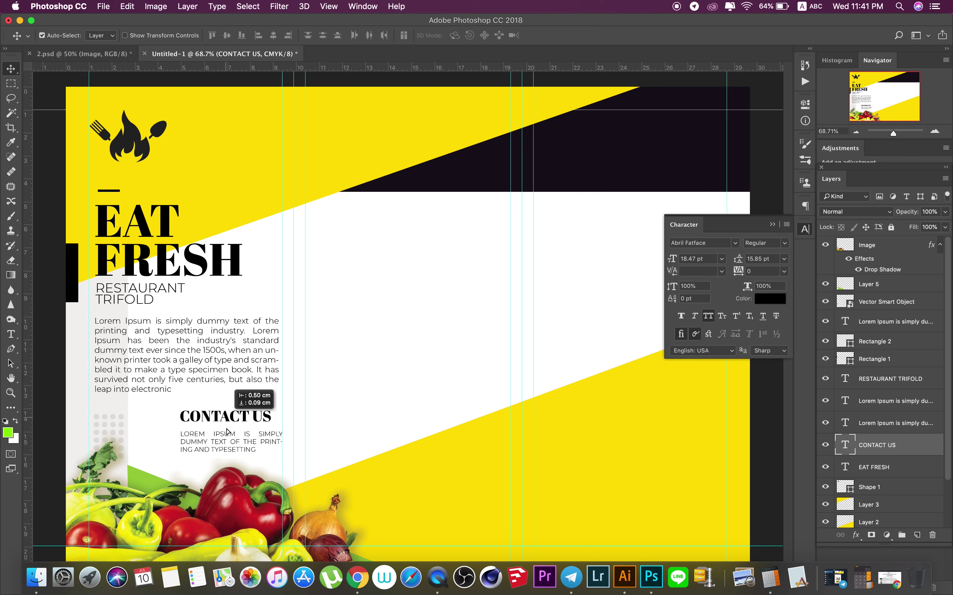
drag(231, 419, 226, 425)
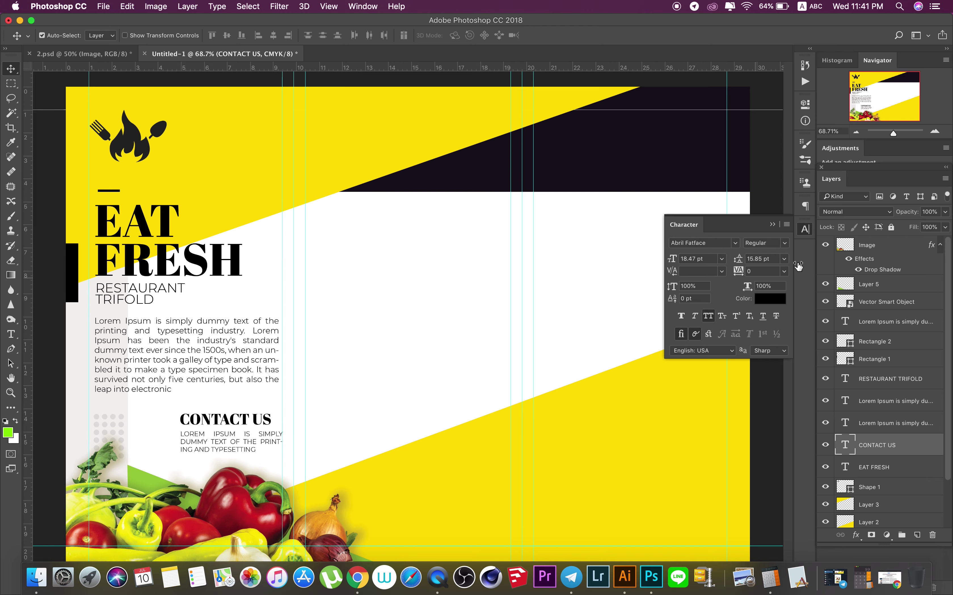
click(808, 229)
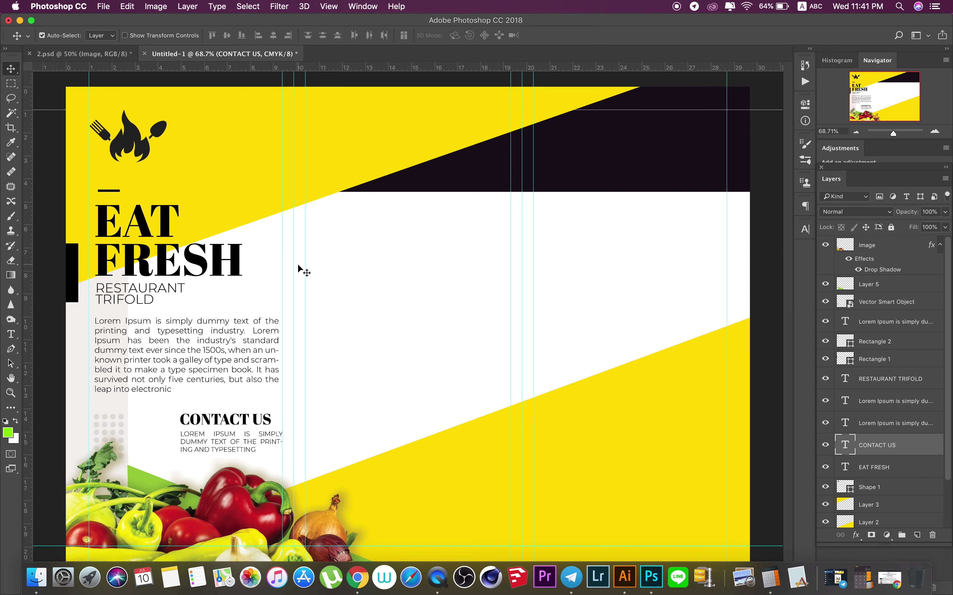
- Bring the avocado-toast plate from 2.psd into the brochure, enlarged to about 110% near the top
click(99, 55)
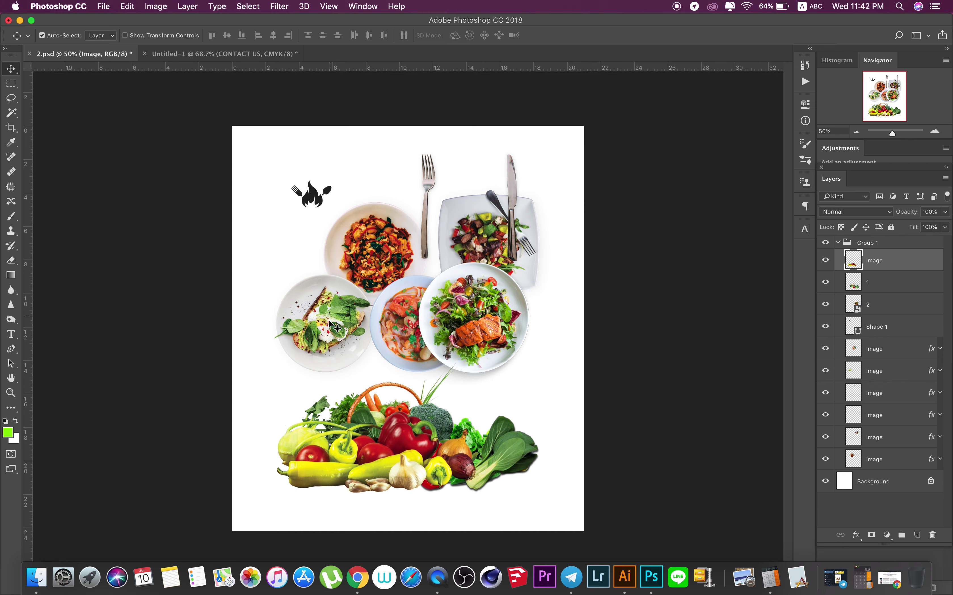
mouse_move(330, 325)
mouse_down()
mouse_move(220, 58)
mouse_move(429, 210)
mouse_up()
key(super+t)
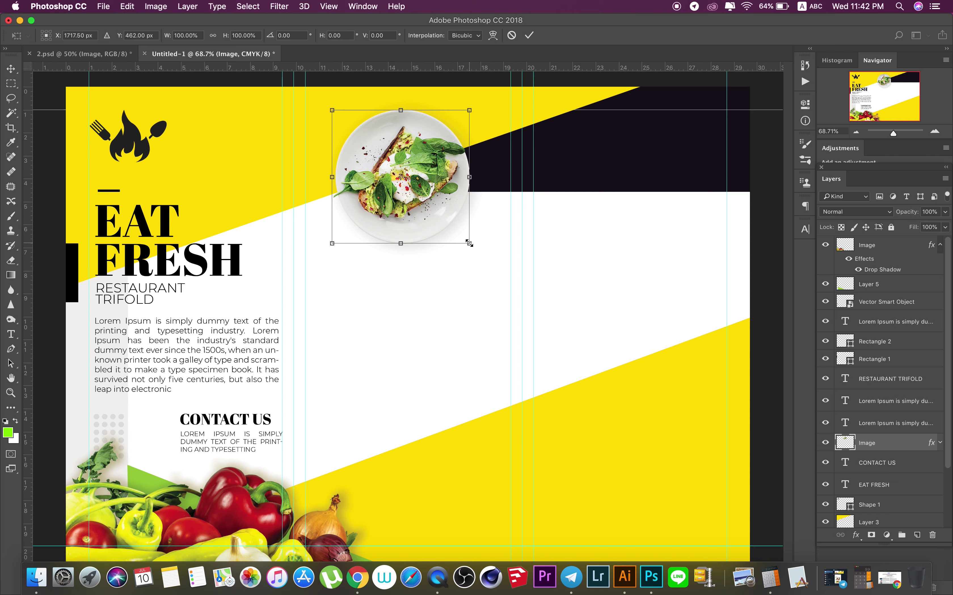
drag(470, 243, 476, 251)
drag(440, 197, 437, 194)
click(529, 36)
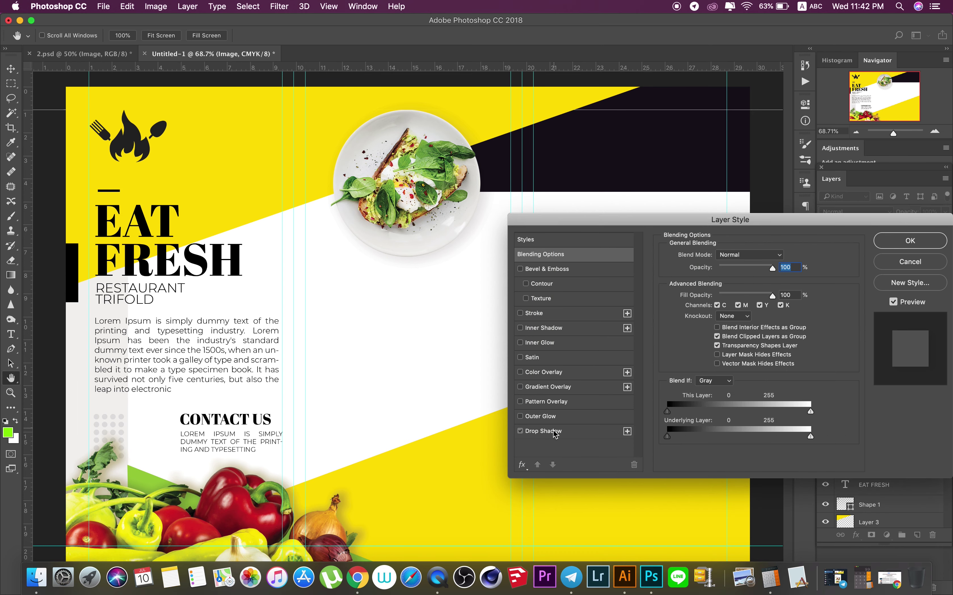
- Give the avocado-toast plate a grey Multiply drop shadow at 20% opacity
click(551, 431)
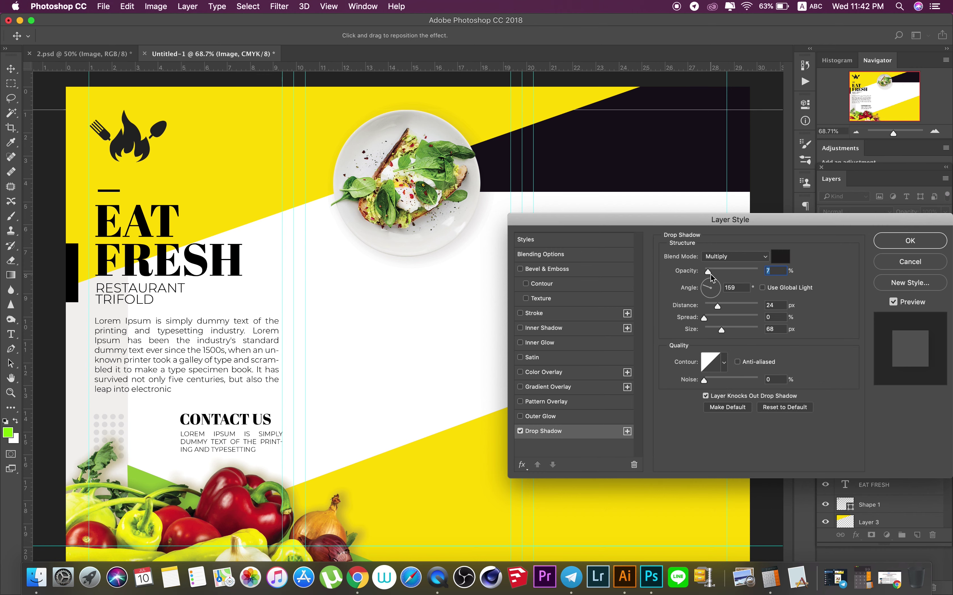
drag(710, 277, 718, 276)
click(780, 257)
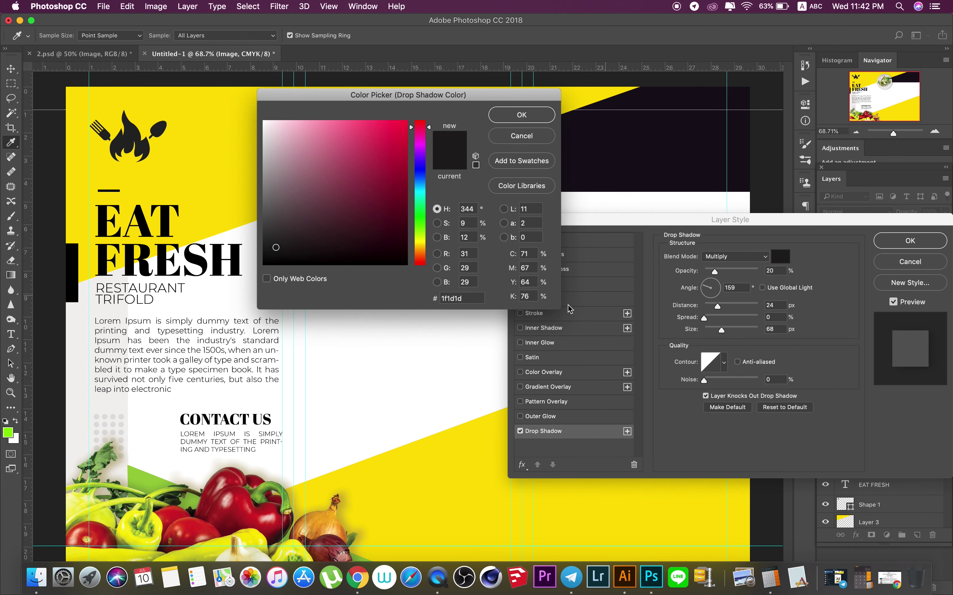
drag(353, 104, 605, 73)
click(449, 288)
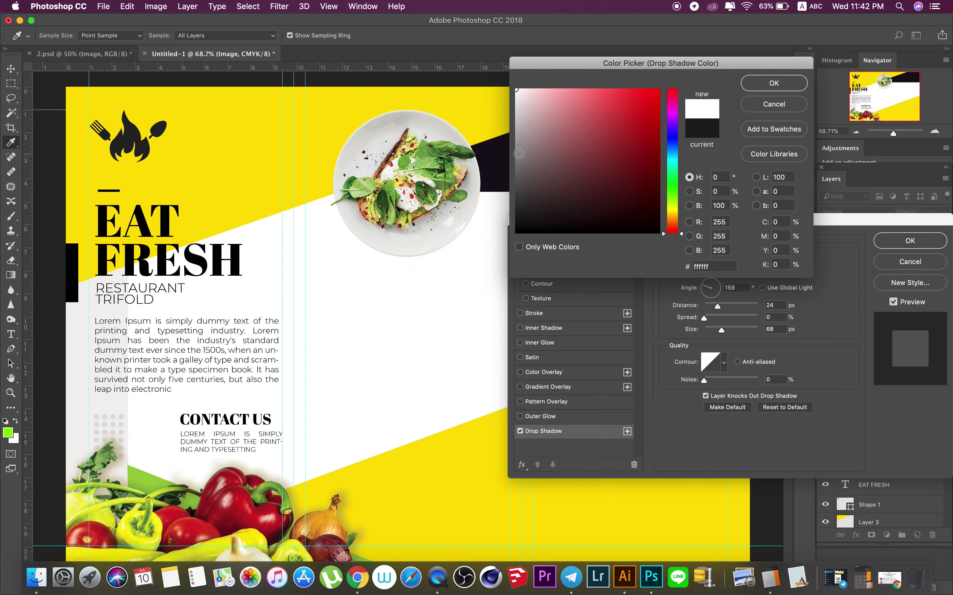
click(518, 153)
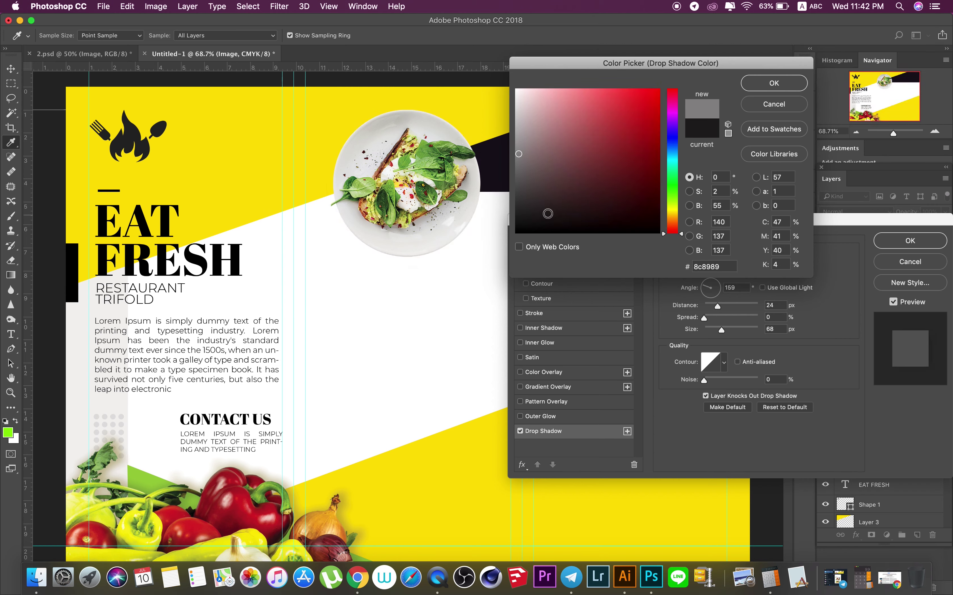
click(519, 160)
click(761, 90)
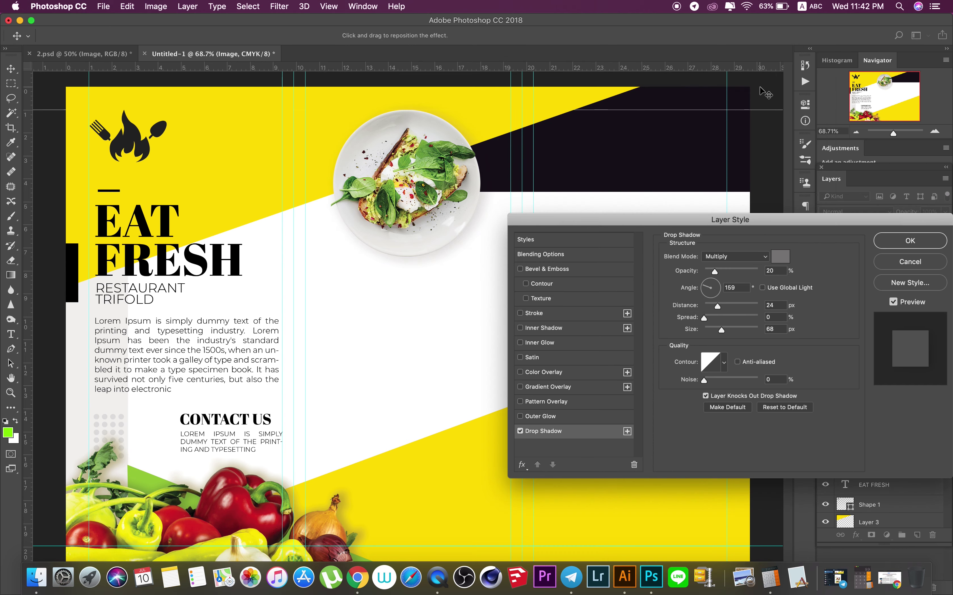
drag(723, 219, 723, 147)
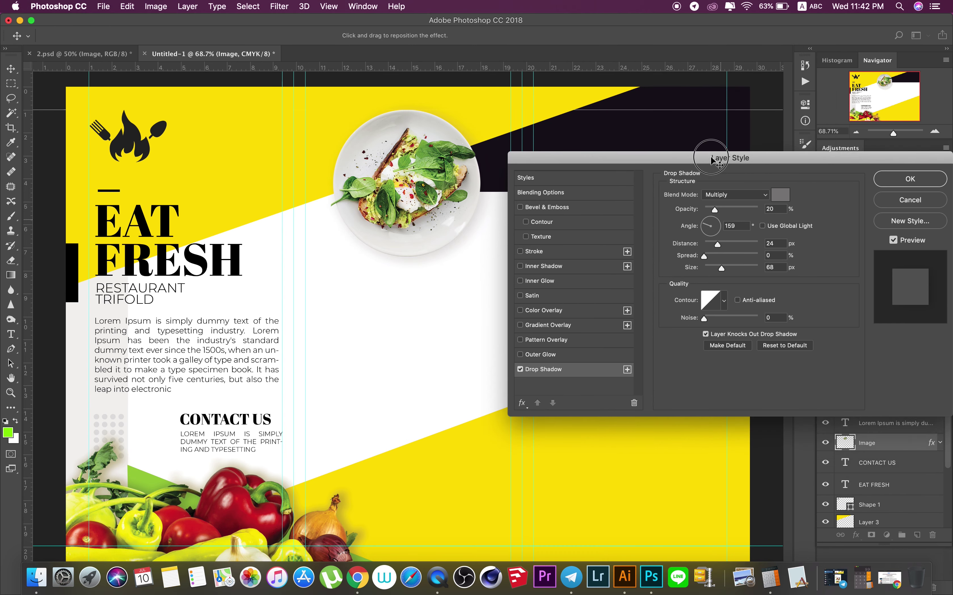
click(903, 172)
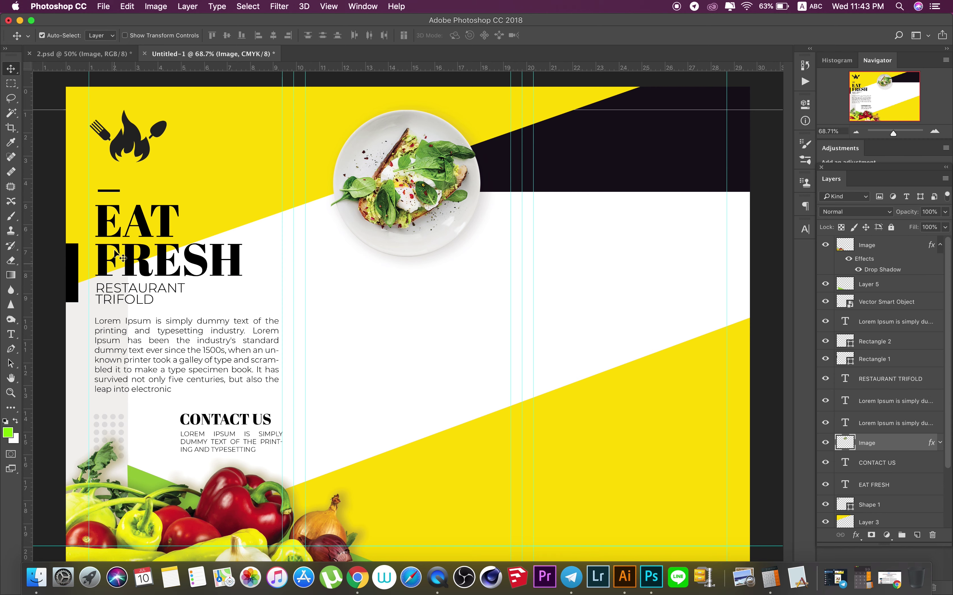
- Place a fork from 2.psd upright just left of the avocado-toast plate
click(106, 54)
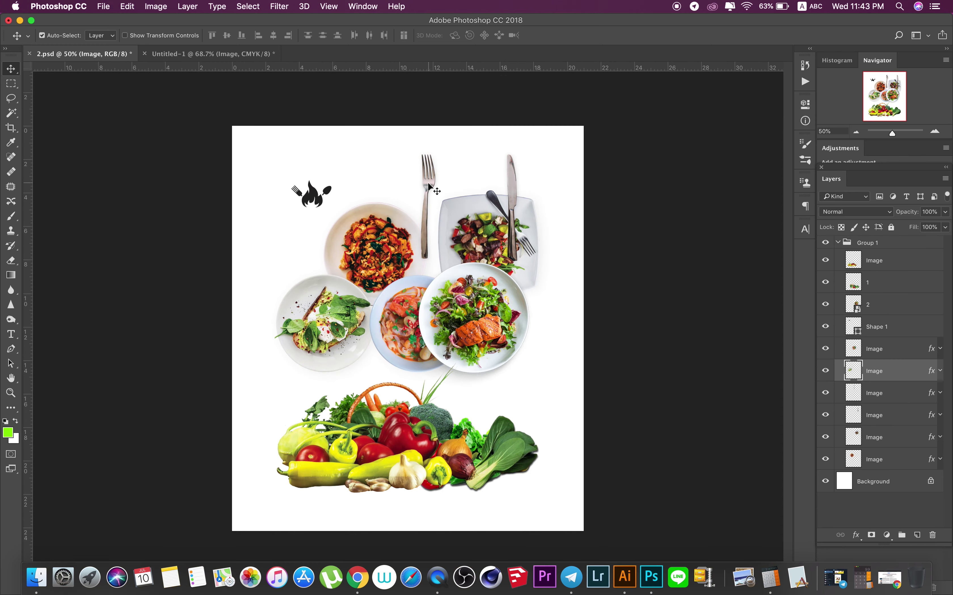
drag(427, 185, 243, 59)
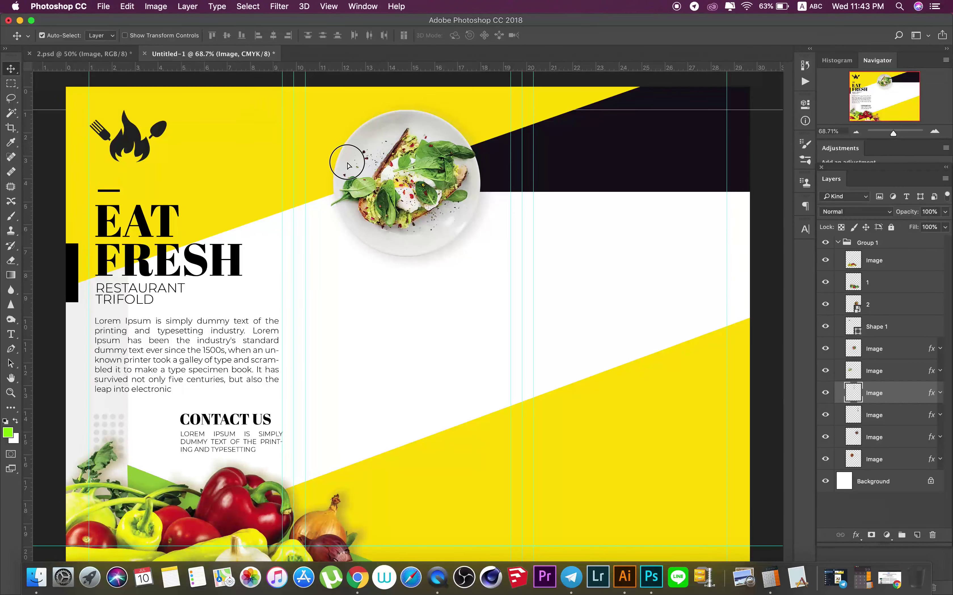
mouse_move(243, 58)
mouse_down()
mouse_move(323, 188)
mouse_move(318, 197)
mouse_up()
click(319, 192)
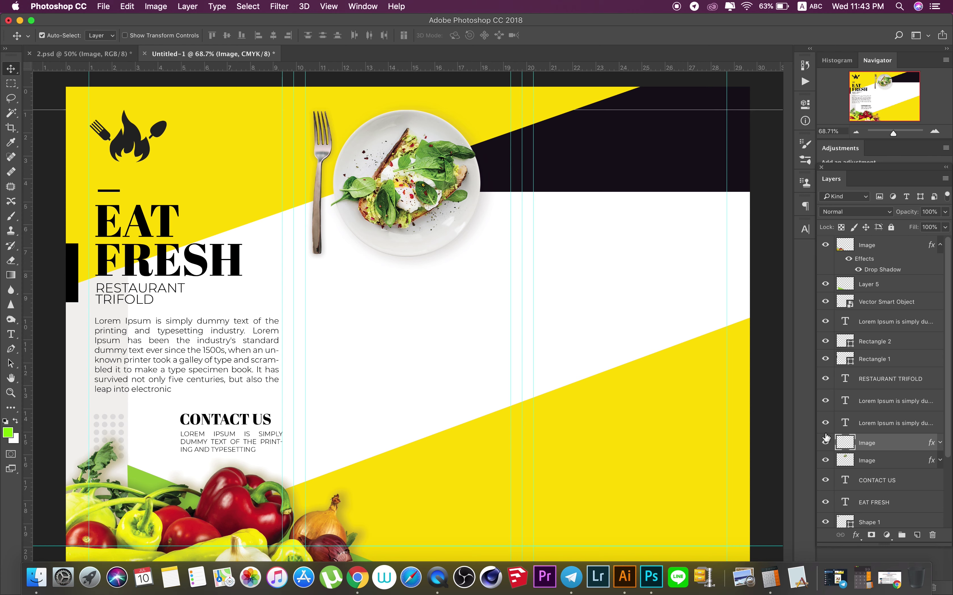
click(826, 443)
click(825, 443)
key(ctrl+m)
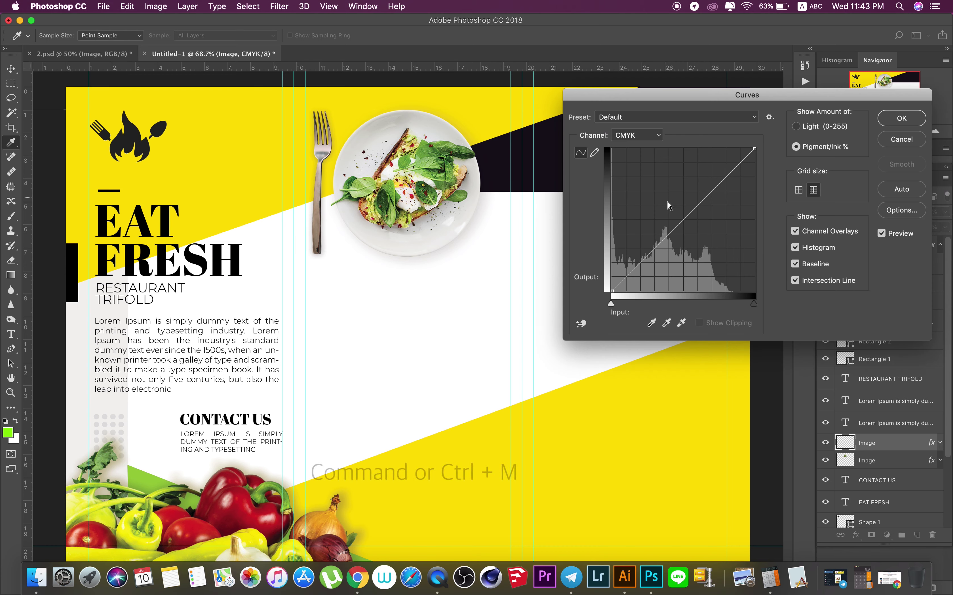
- Darken the plate photo by pulling its tone curve down
click(683, 216)
drag(683, 216, 699, 233)
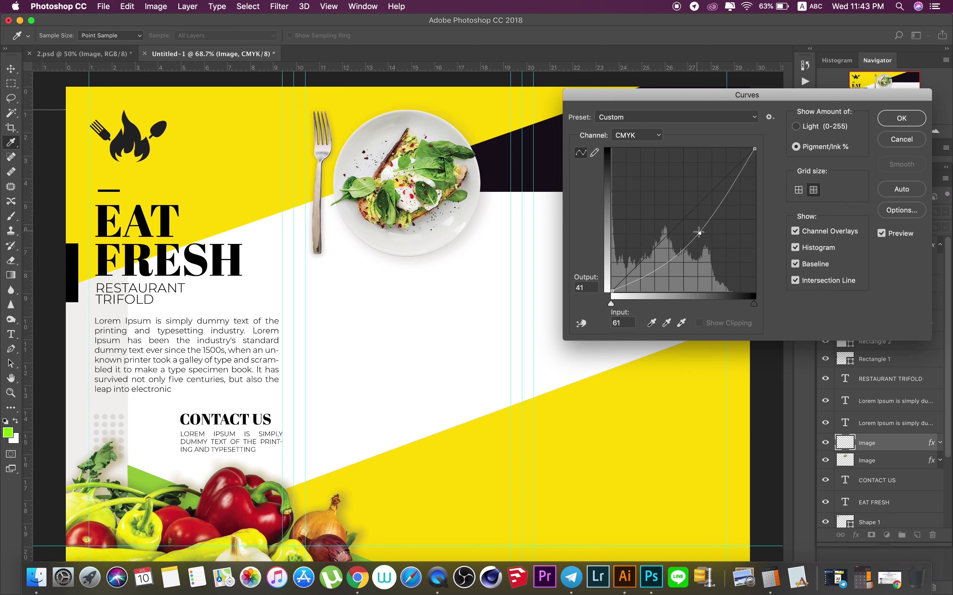
click(887, 118)
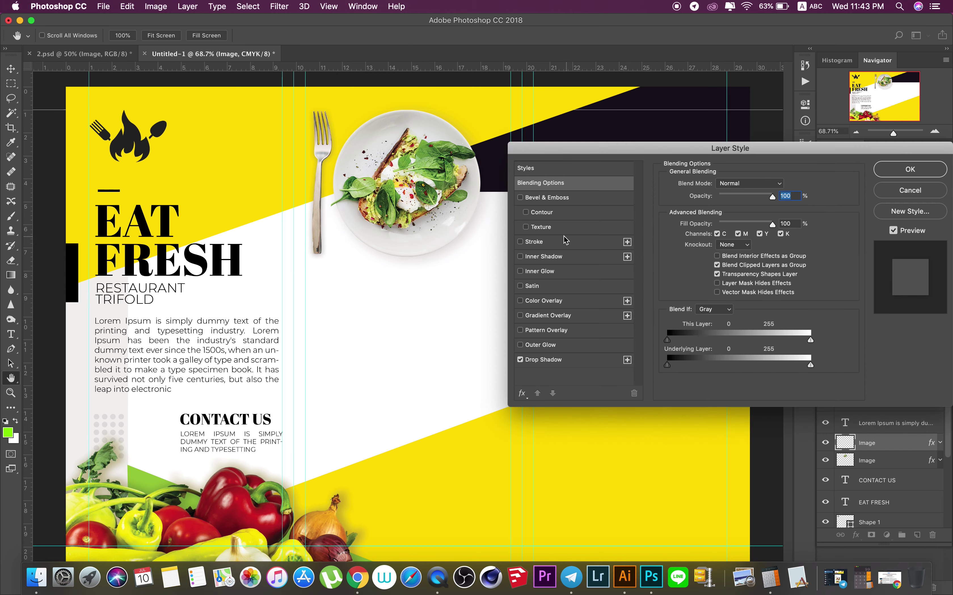
- Change the drop shadow colour to olive 8f7d00
click(567, 358)
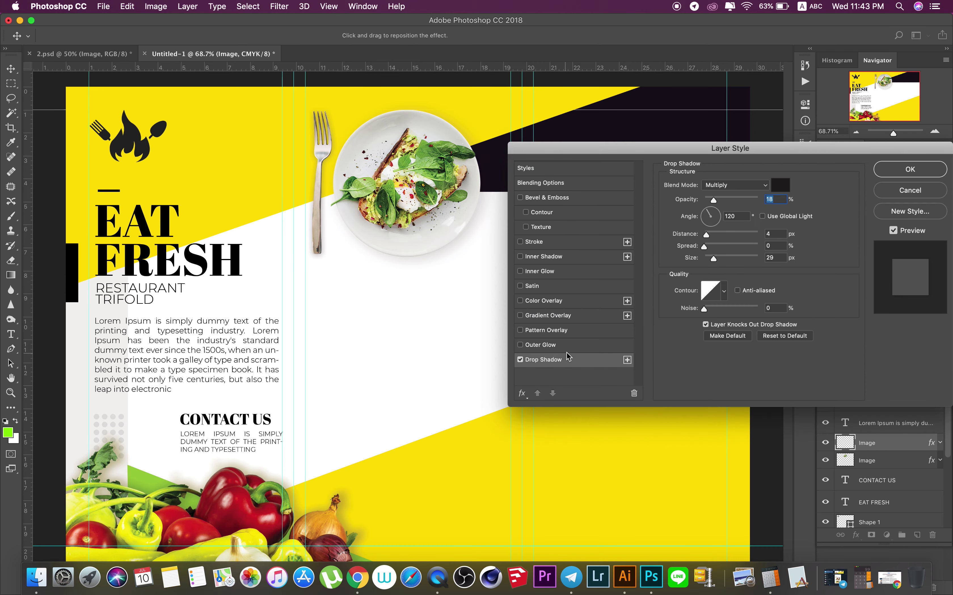
click(779, 185)
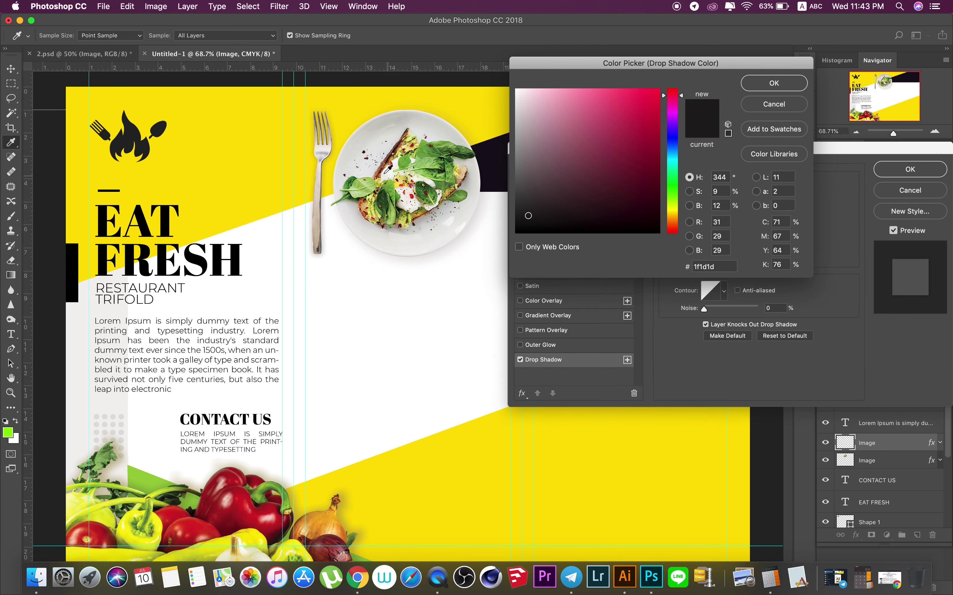
click(347, 125)
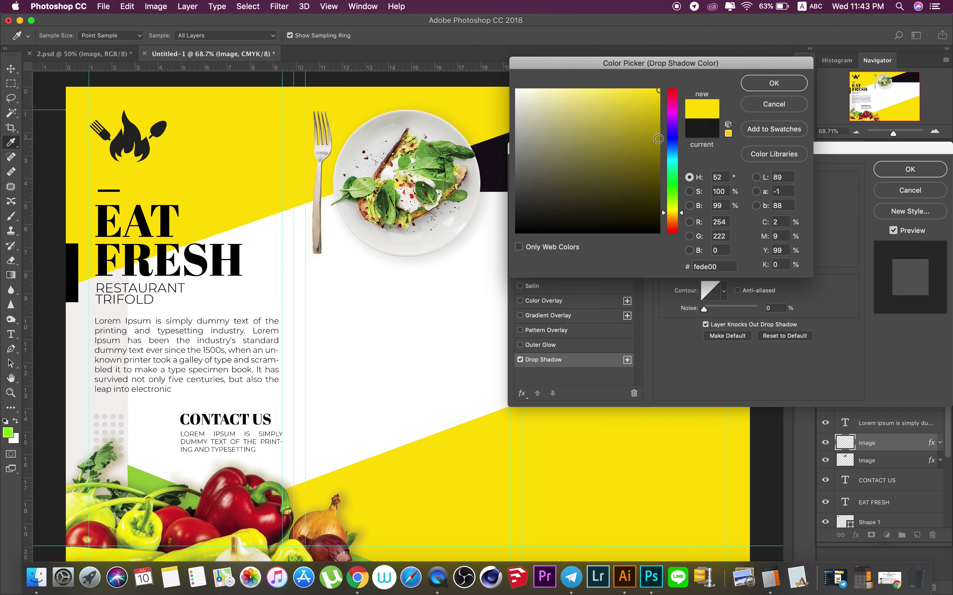
click(658, 139)
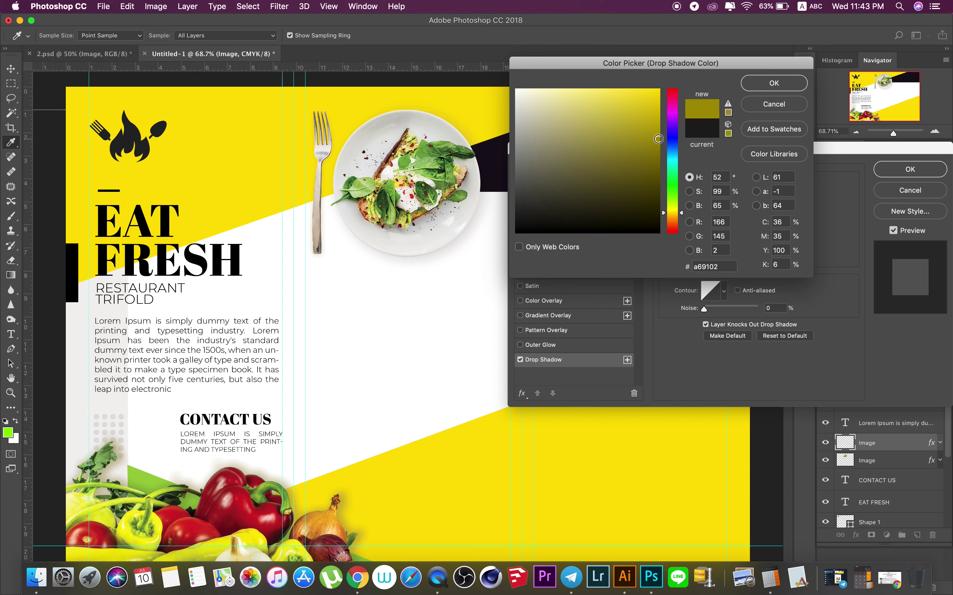
click(658, 152)
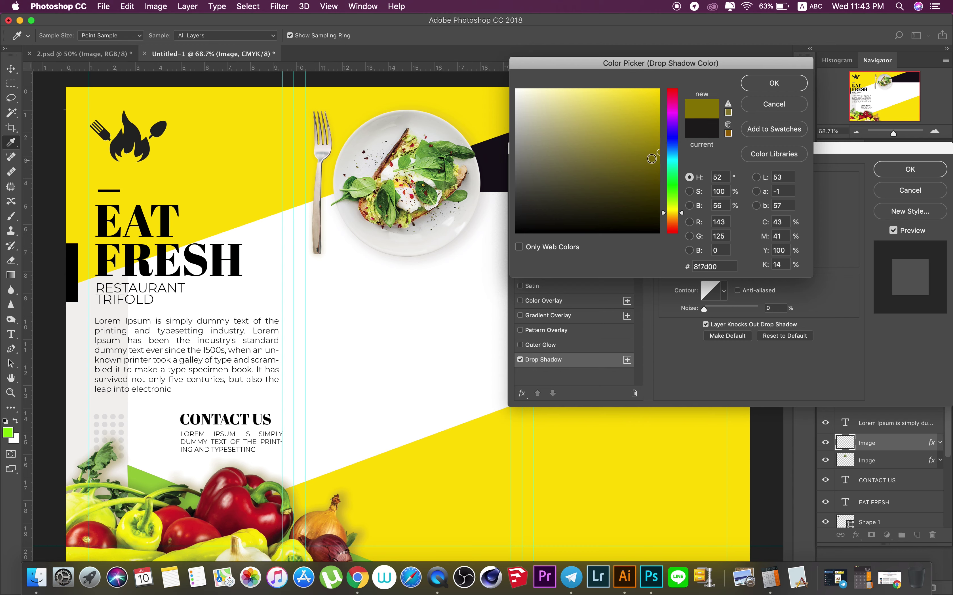
click(766, 85)
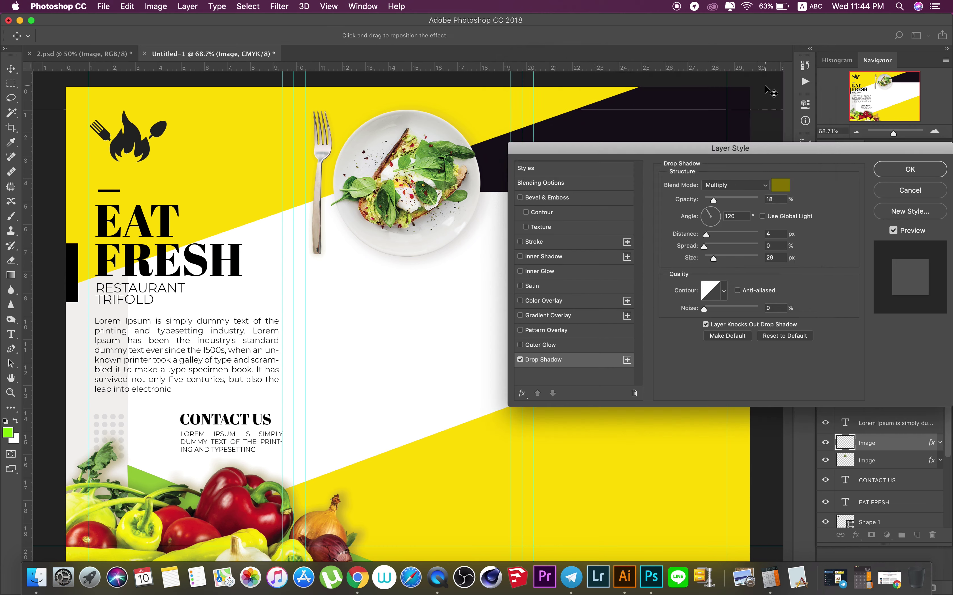
- Apply the olive drop shadow and view the brochure at 100%
click(894, 176)
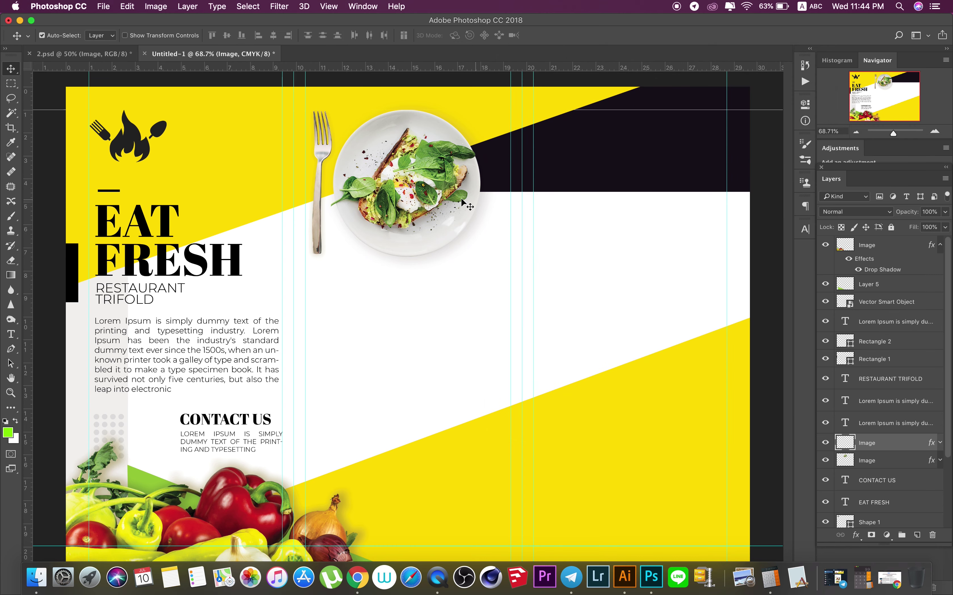
right_click(382, 194)
click(397, 213)
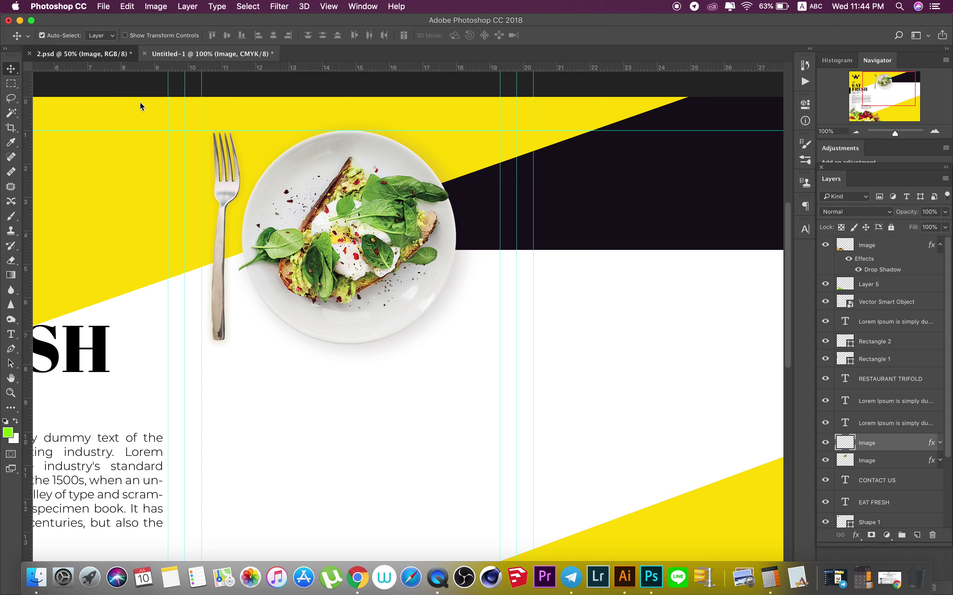
- Place a knife from 2.psd right of the plate and pull its Curves down to darken it
click(94, 54)
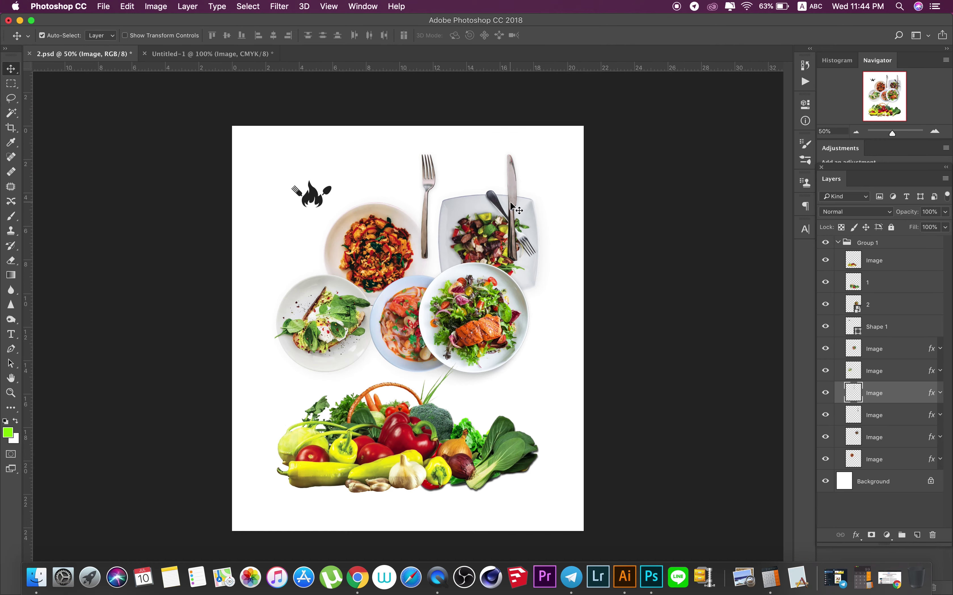
drag(512, 206, 271, 62)
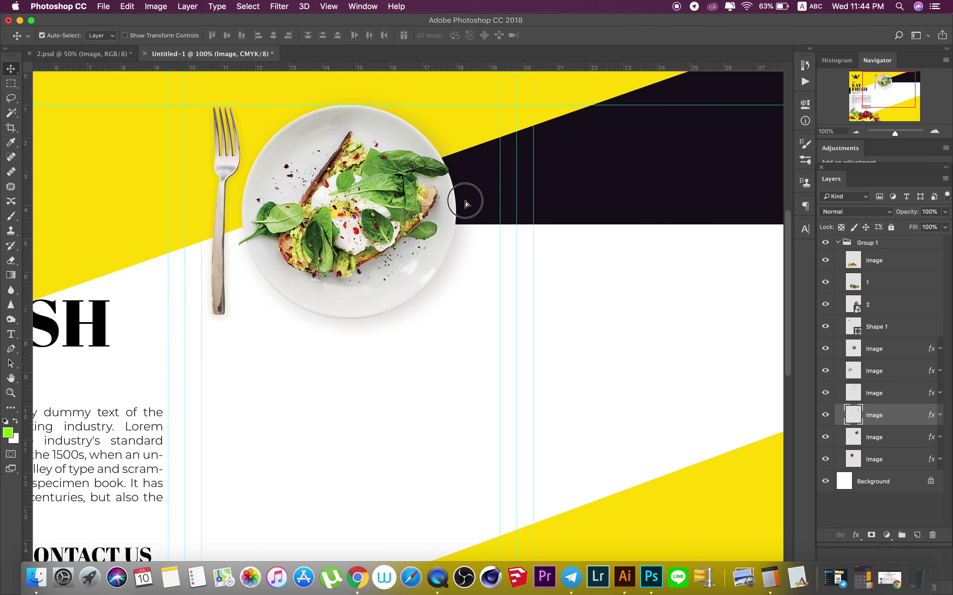
drag(271, 62, 472, 214)
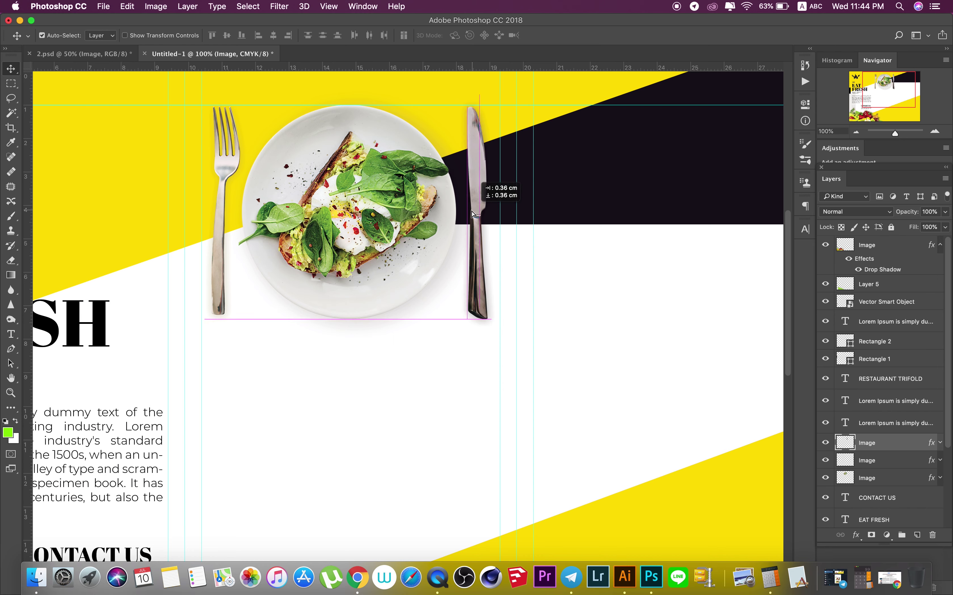
drag(472, 214, 477, 215)
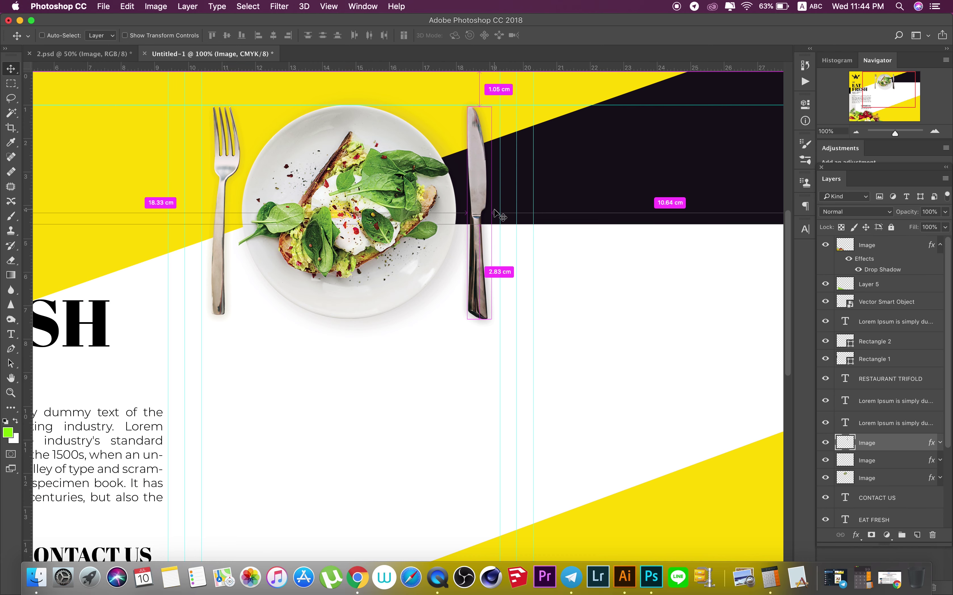
key(super+m)
drag(680, 221, 694, 235)
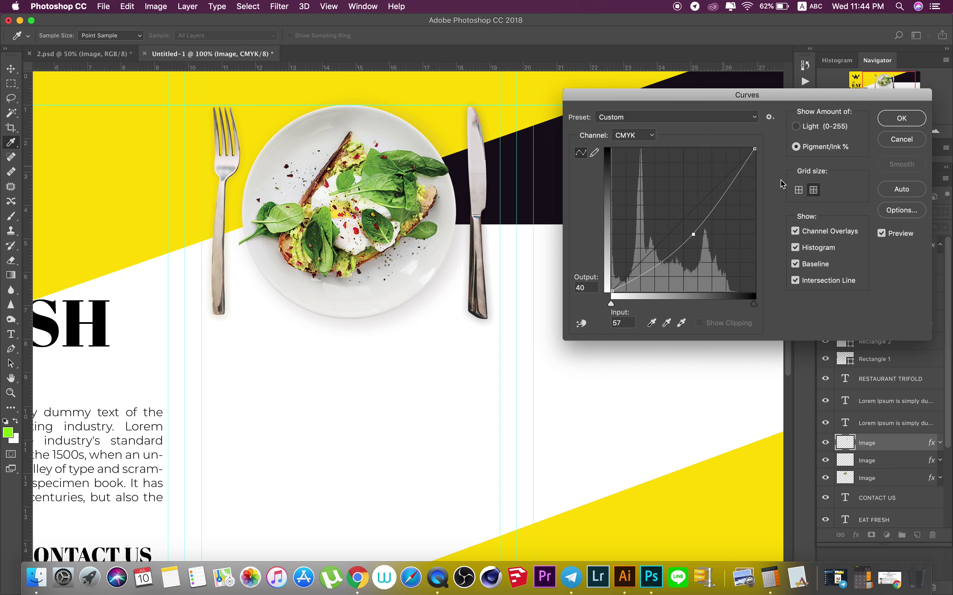
- Apply the knife's darkening curve and Alt-drag a copy of CONTACT US up below the plate
click(902, 119)
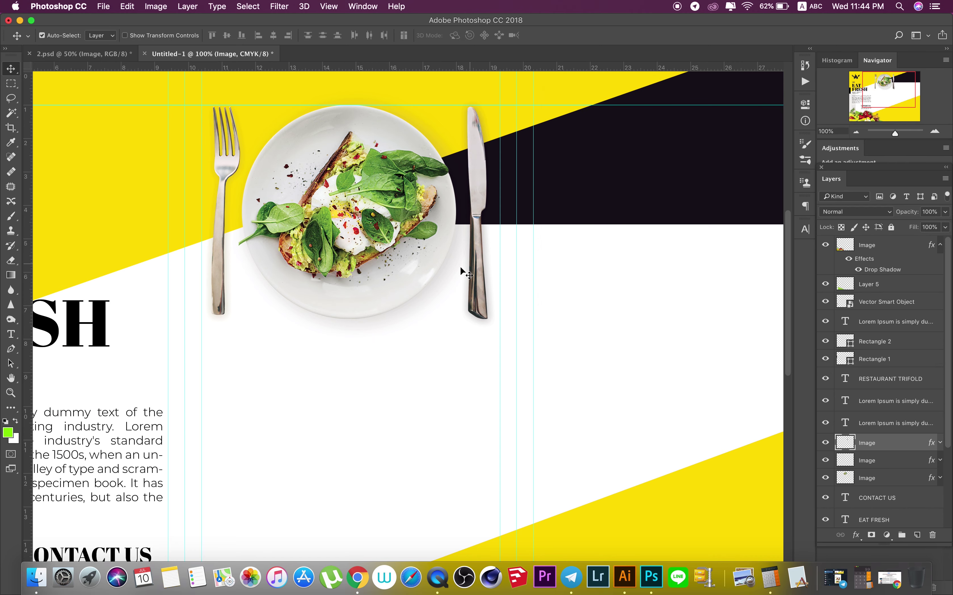
scroll(463, 270, down, 4)
scroll(464, 271, left, 5)
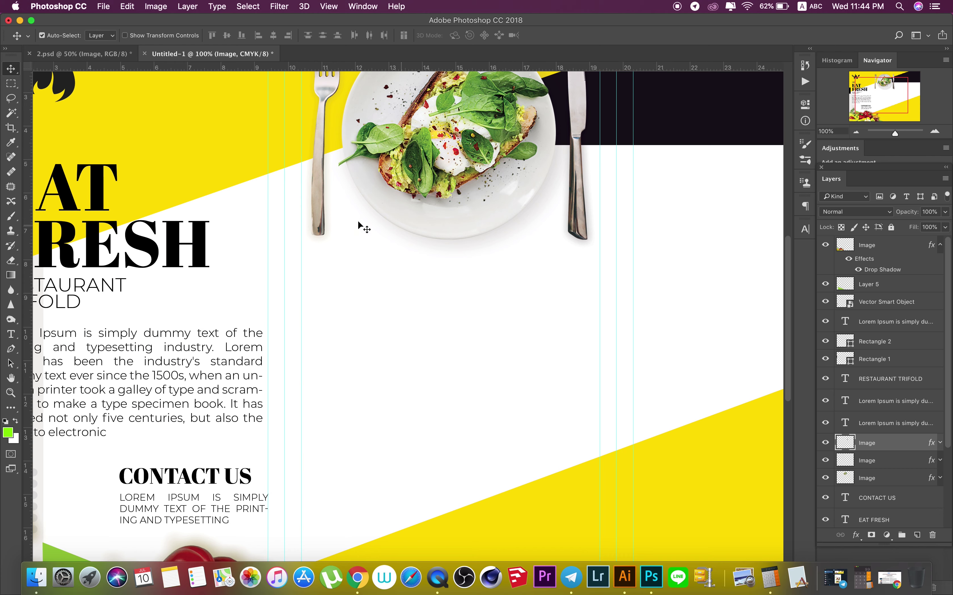
click(232, 478)
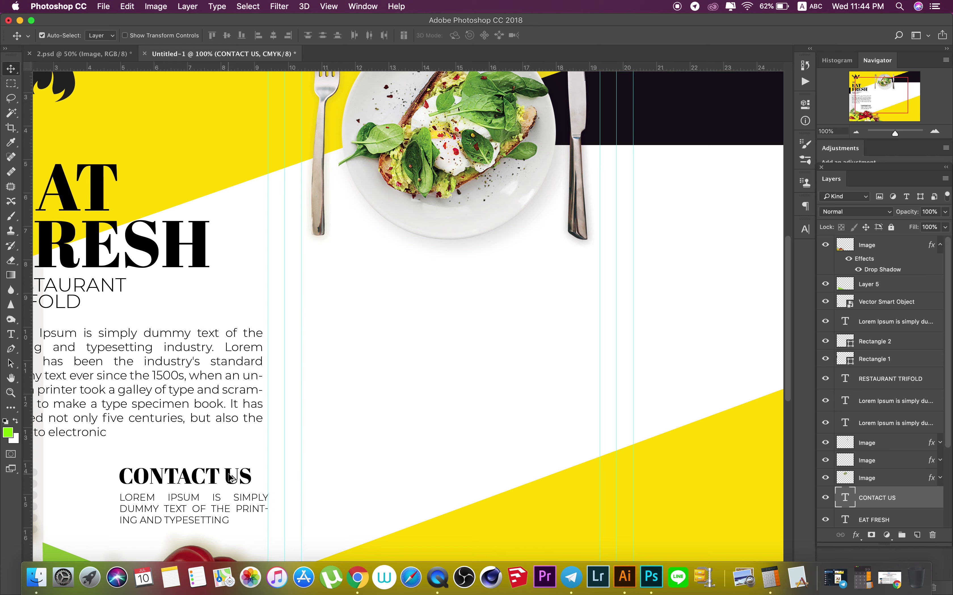
drag(233, 479, 396, 321)
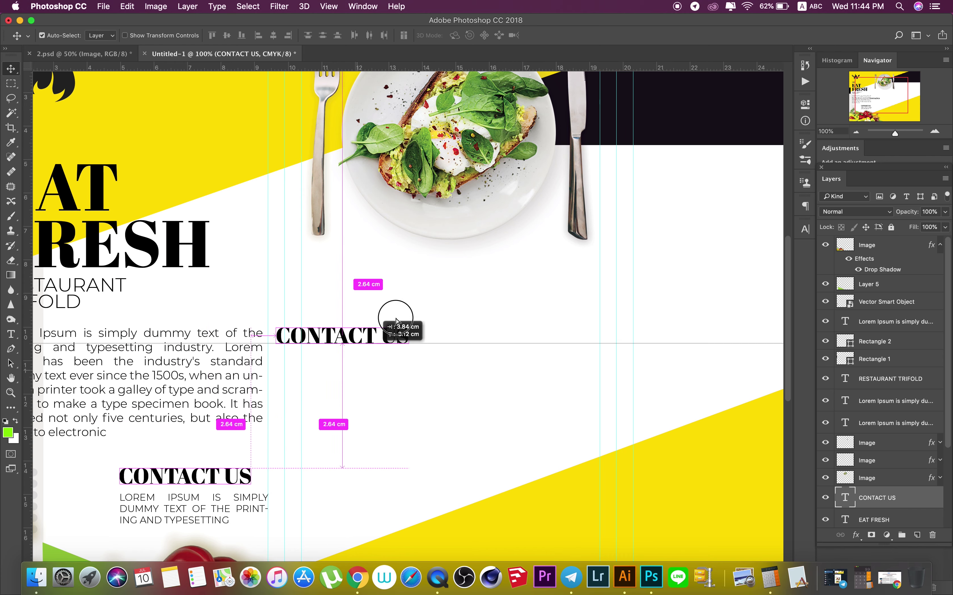
- Place the CONTACT US heading copy just below the plate and reduce it to 13 pt
drag(396, 321, 412, 262)
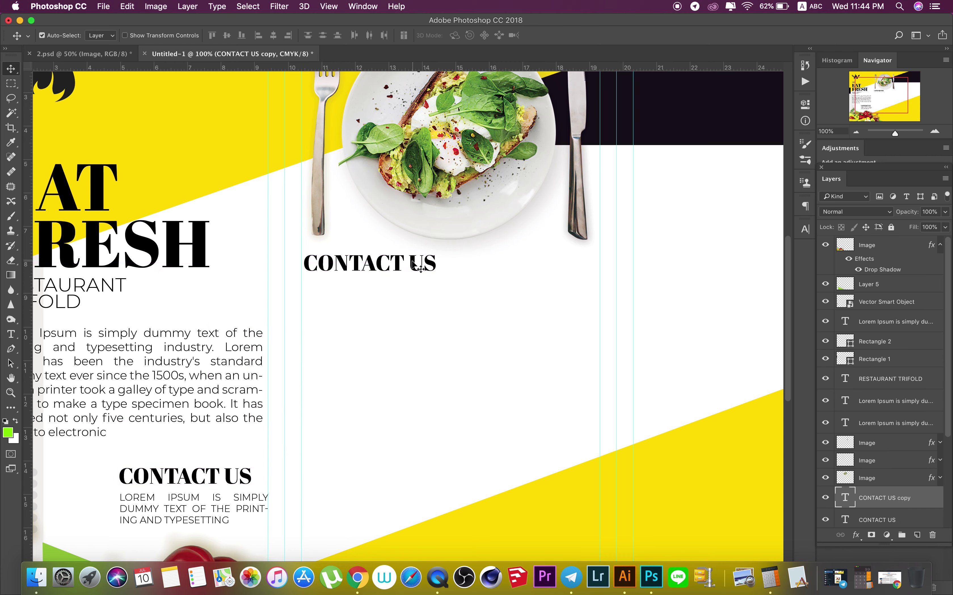
click(805, 230)
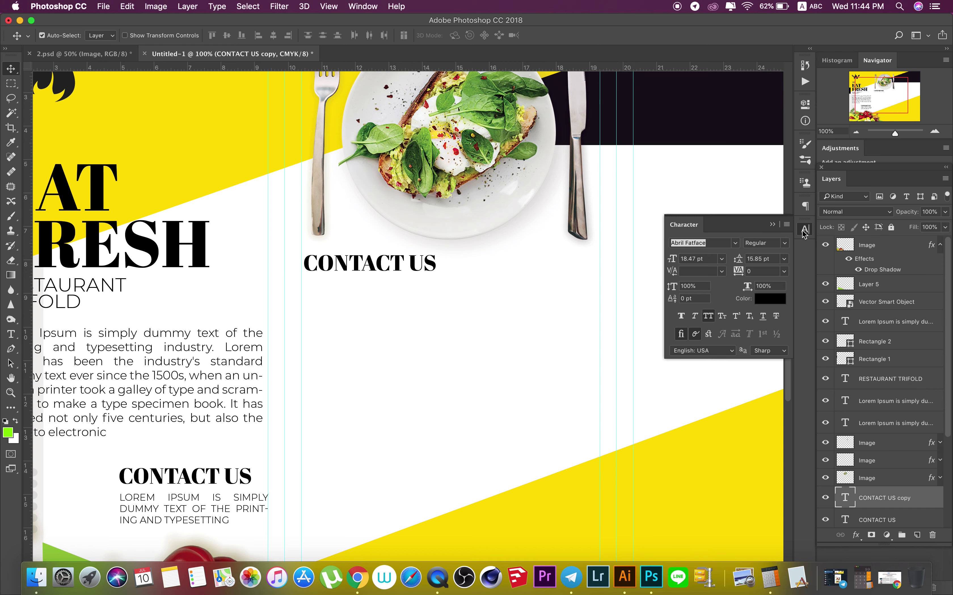
double_click(685, 258)
text(1)
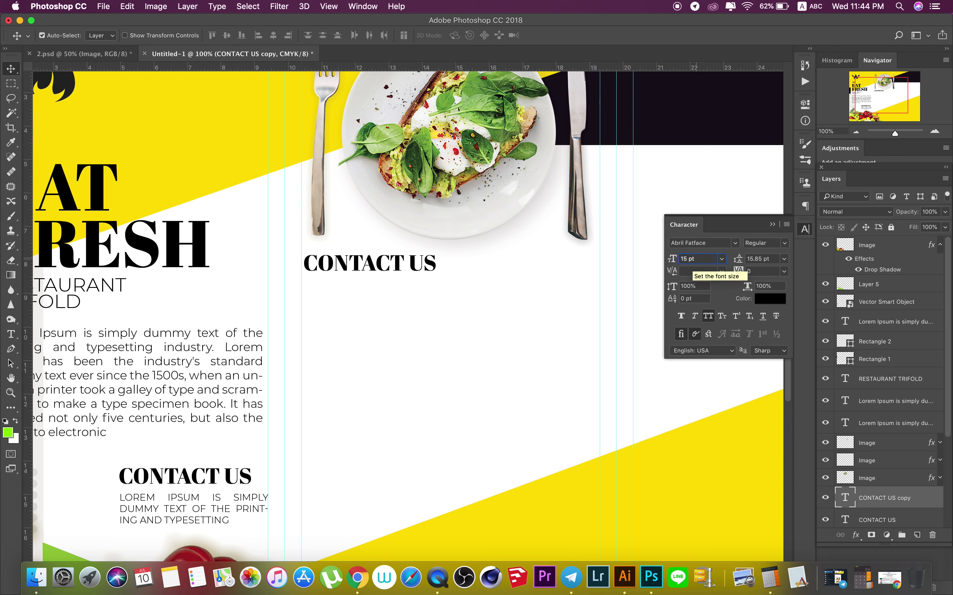
key(Return)
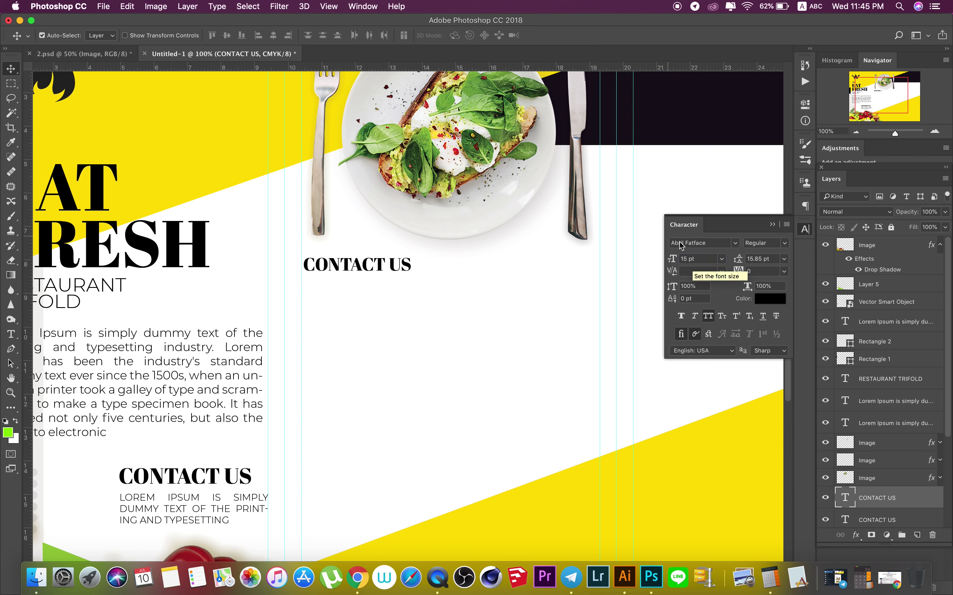
click(687, 259)
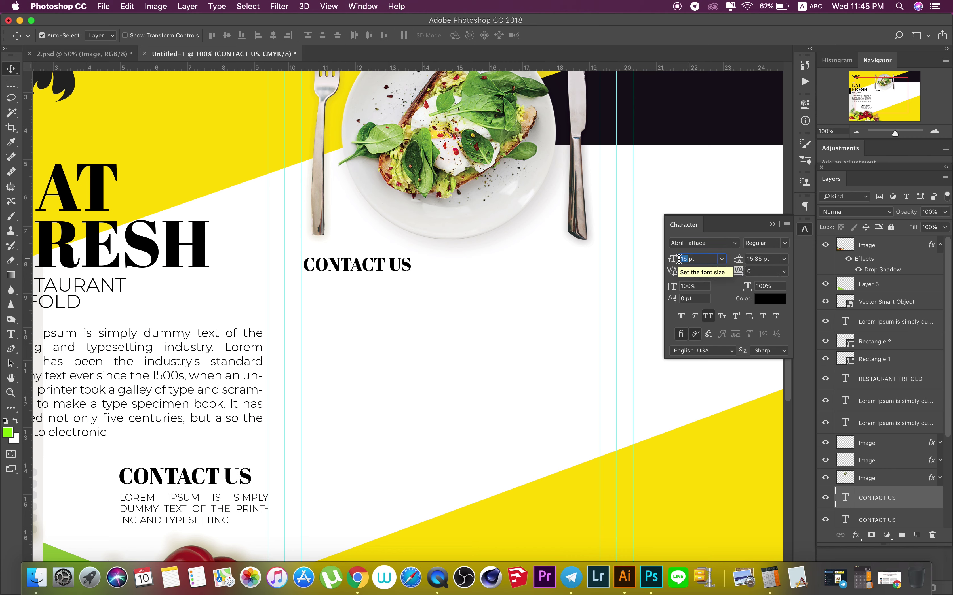
text(1)
key(Return)
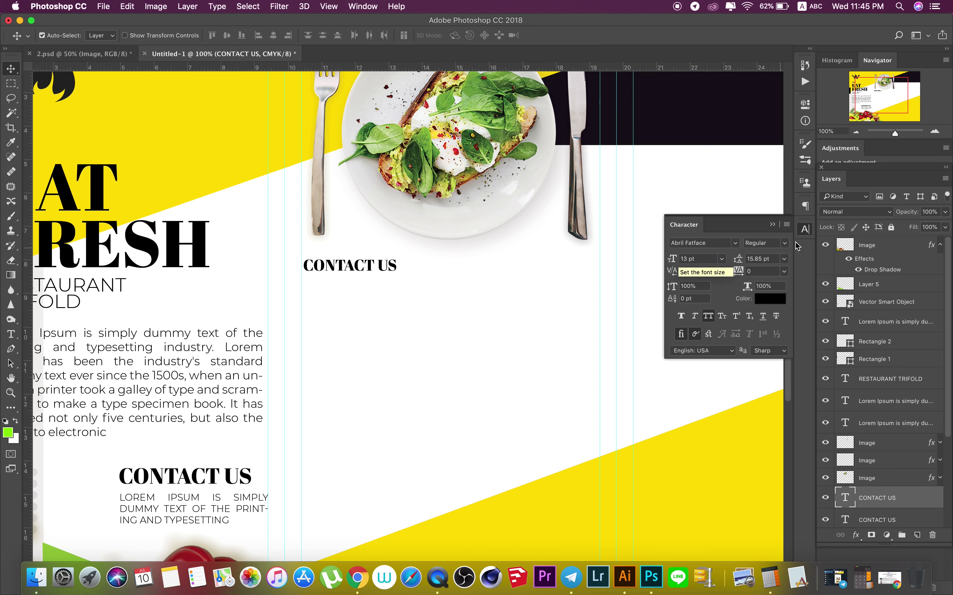
click(805, 229)
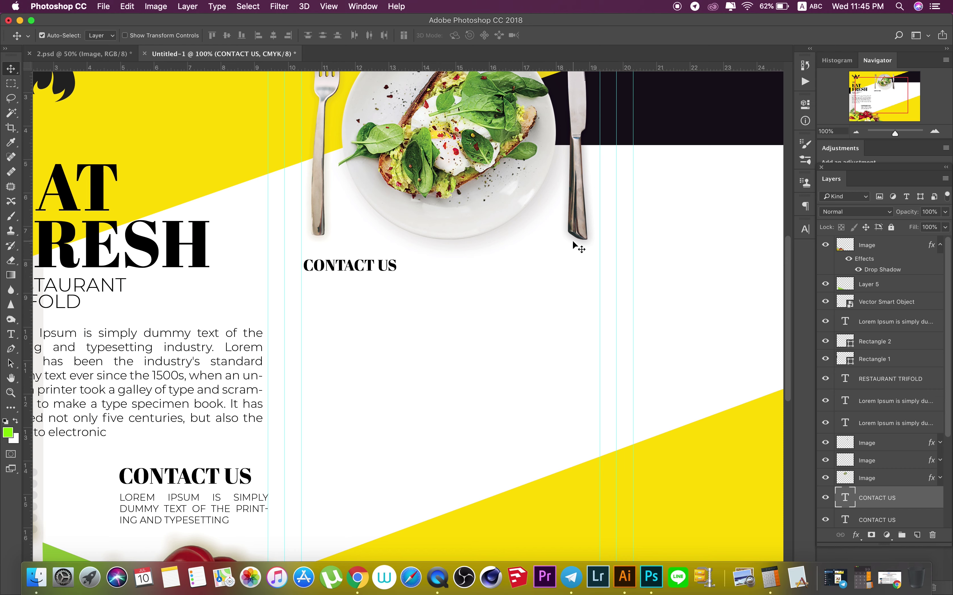
- Retype the copied heading as SPECIAL OF THE WEEK and commit the text
double_click(366, 270)
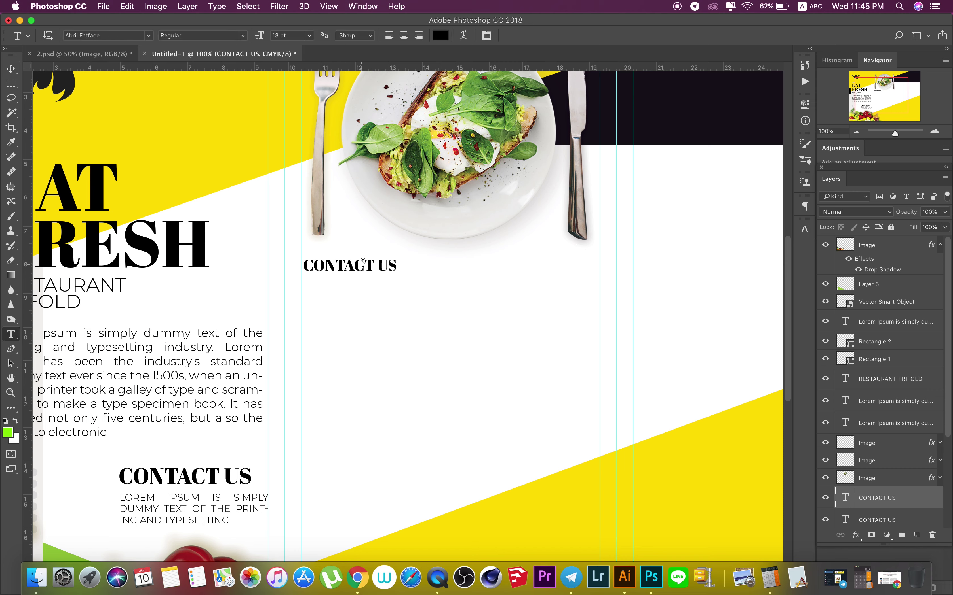
drag(395, 263, 307, 264)
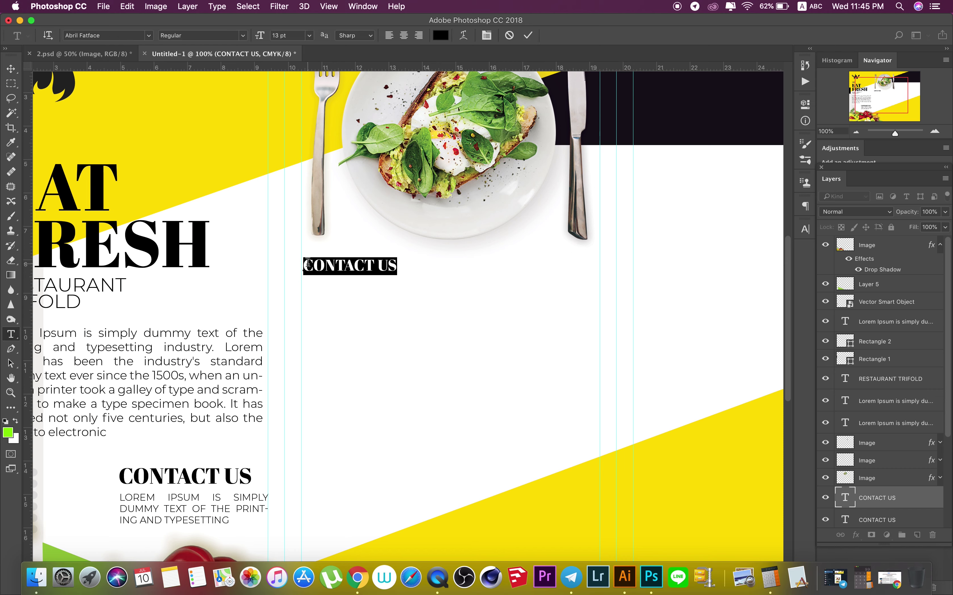
key(BackSpace)
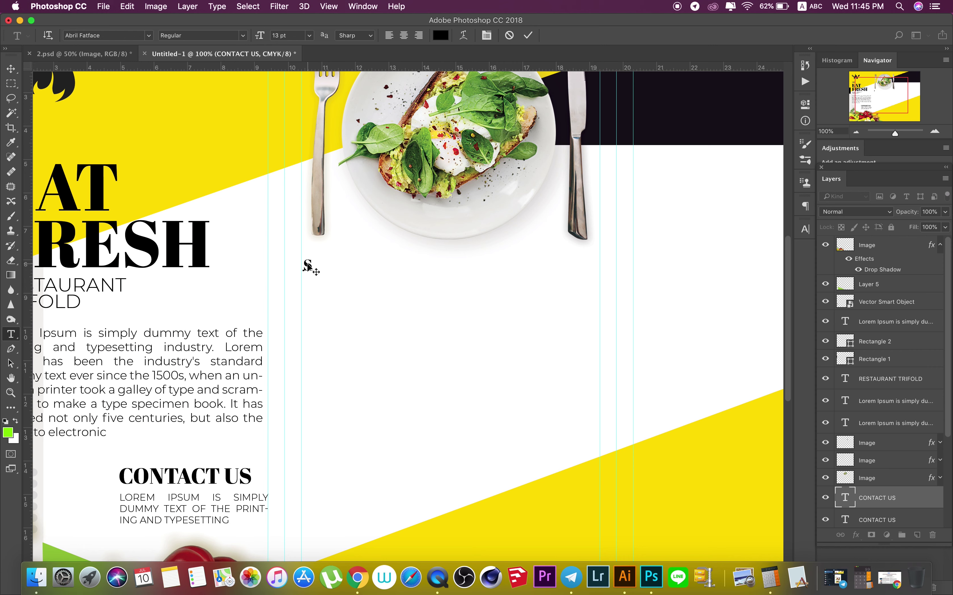
text(E)
key(BackSpace)
text(AL )
text(OF)
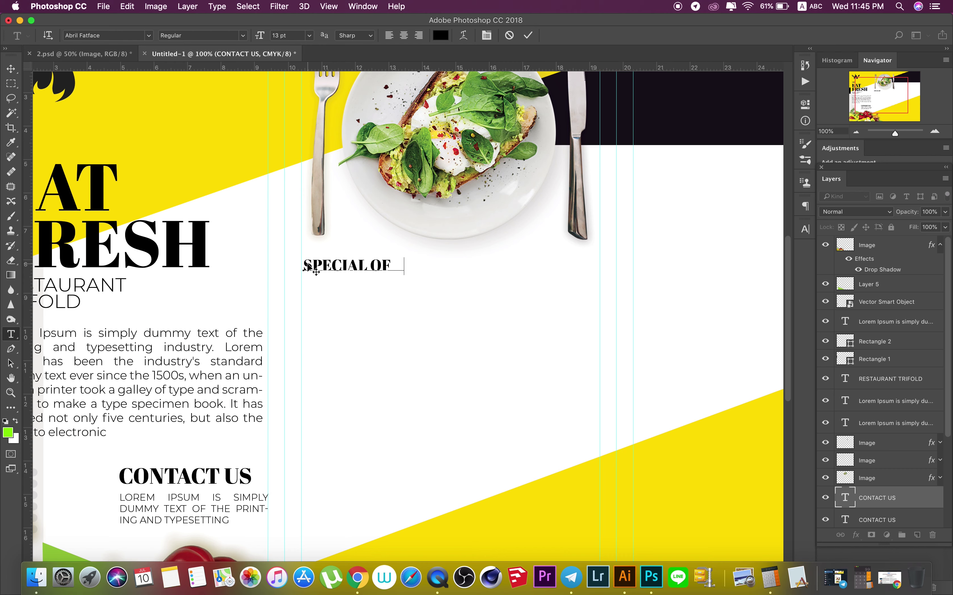
text( THE )
text(WEEK)
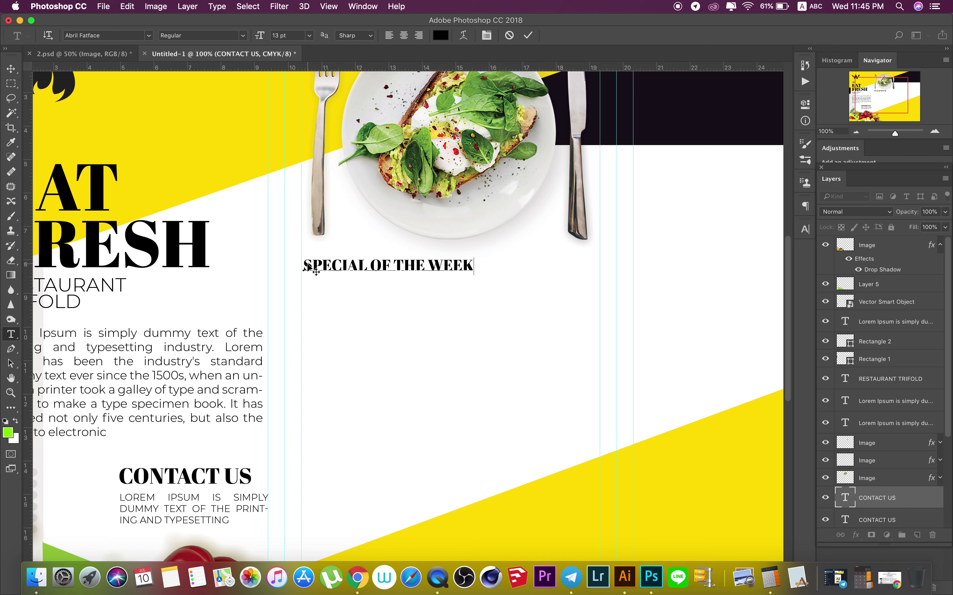
click(528, 35)
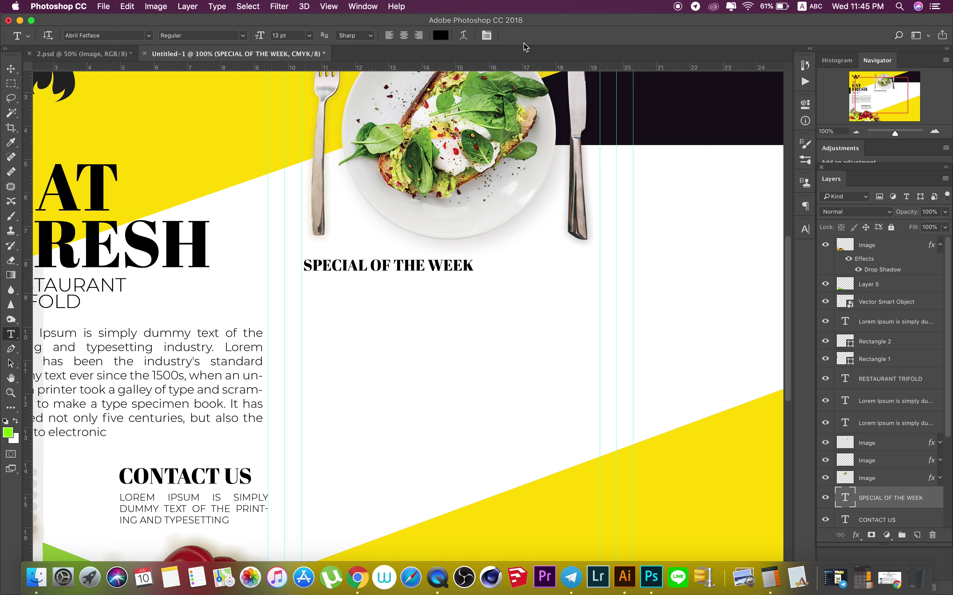
click(10, 69)
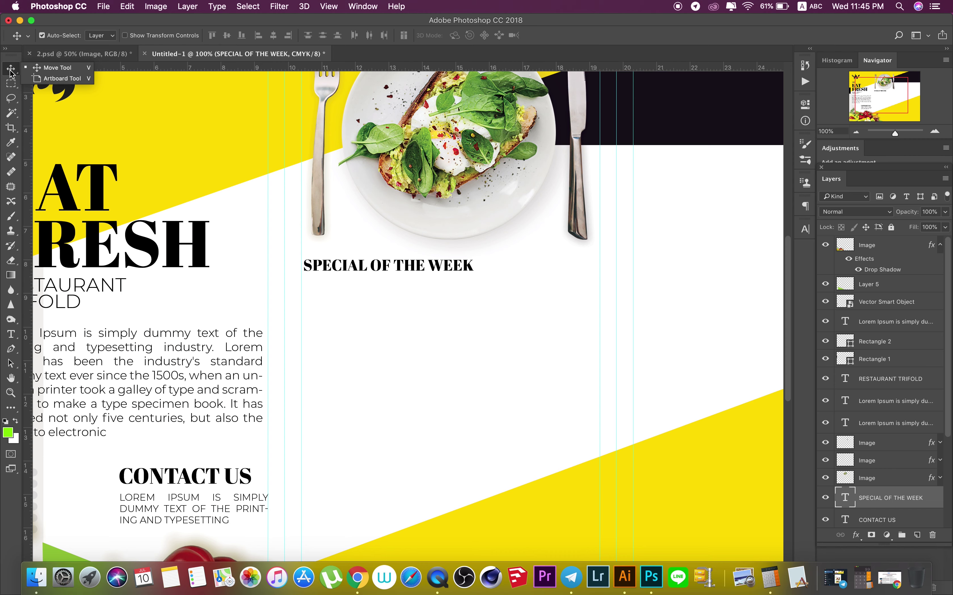
- Copy the first three lines of the main Lorem Ipsum body paragraph
click(315, 310)
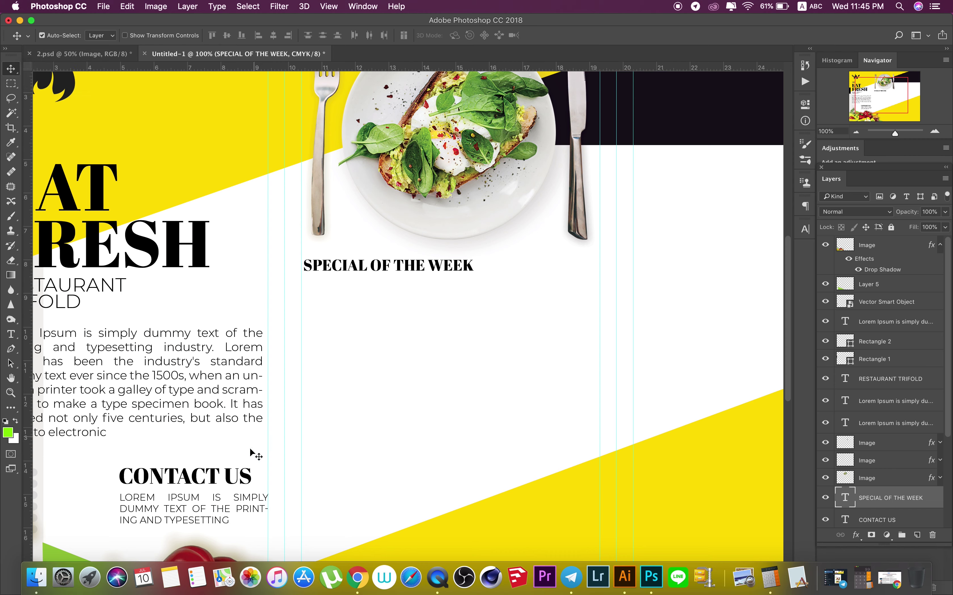
click(241, 501)
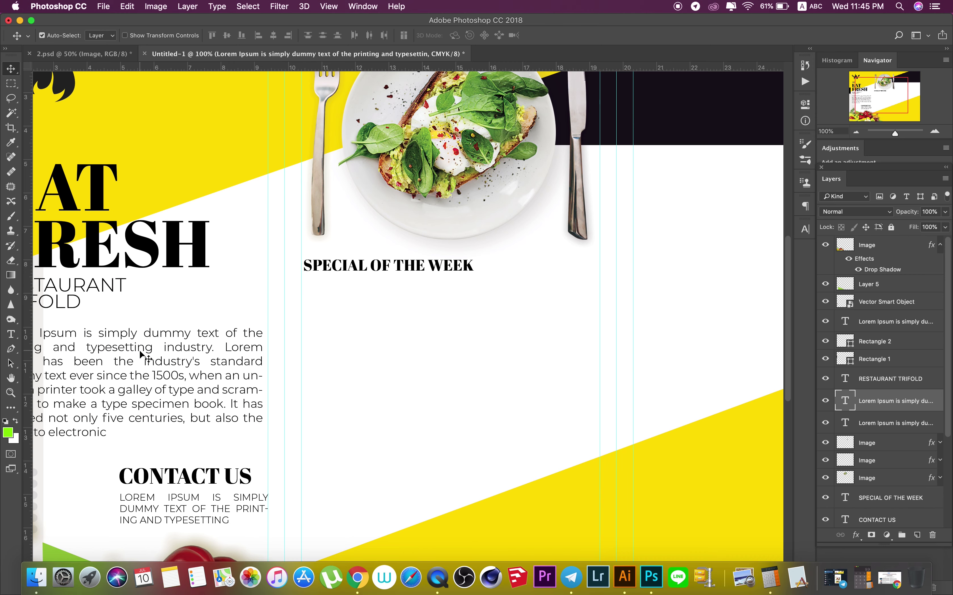
scroll(221, 352, left, 3)
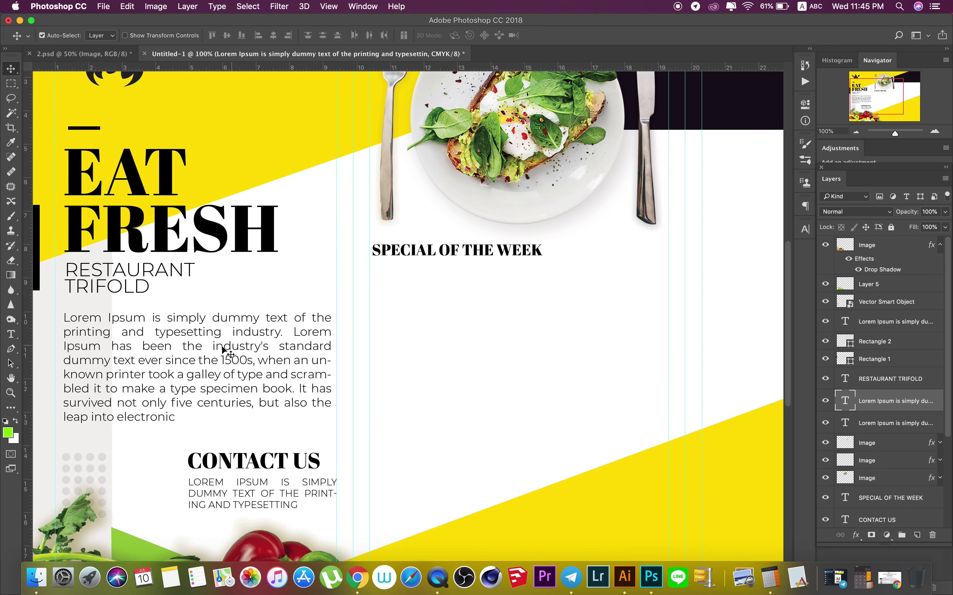
key(t)
click(155, 320)
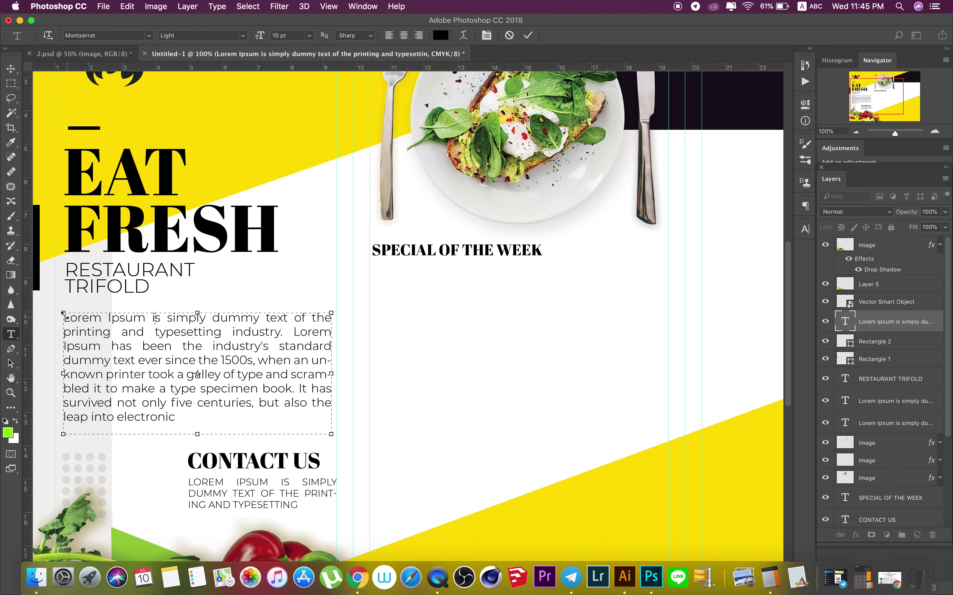
drag(63, 318, 331, 343)
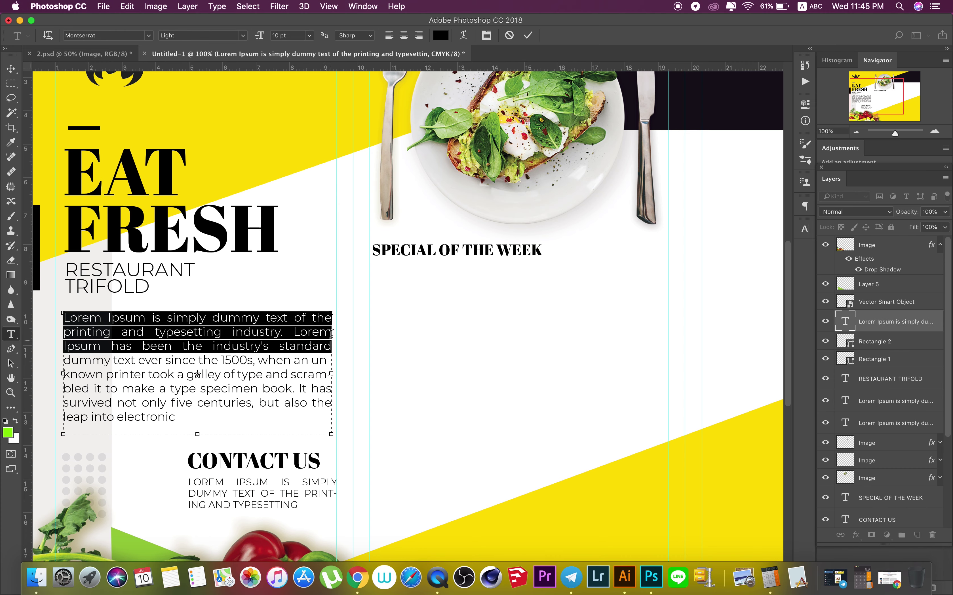
click(528, 35)
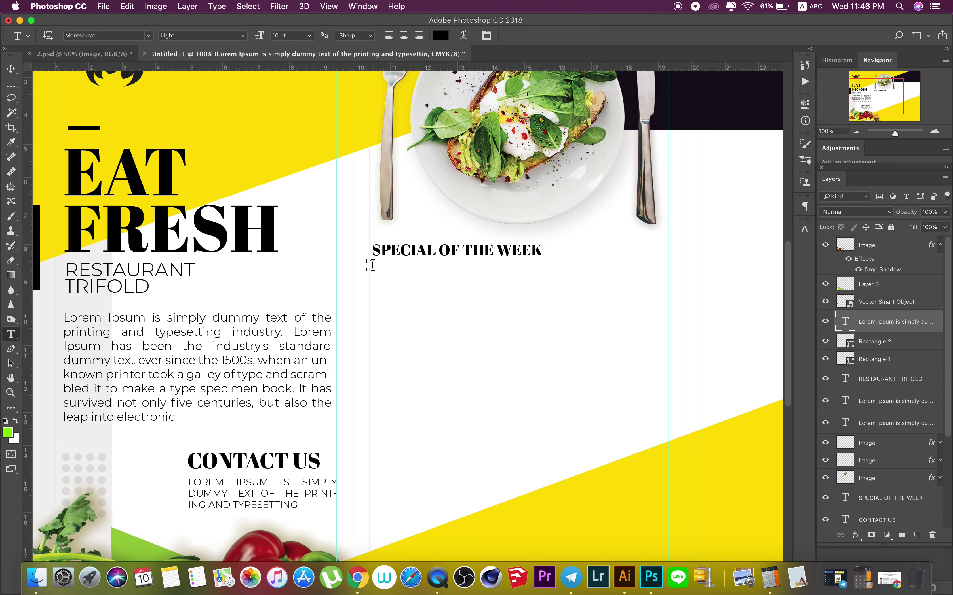
- Paste those lines into a new paragraph box under SPECIAL OF THE WEEK and commit
drag(371, 269, 668, 304)
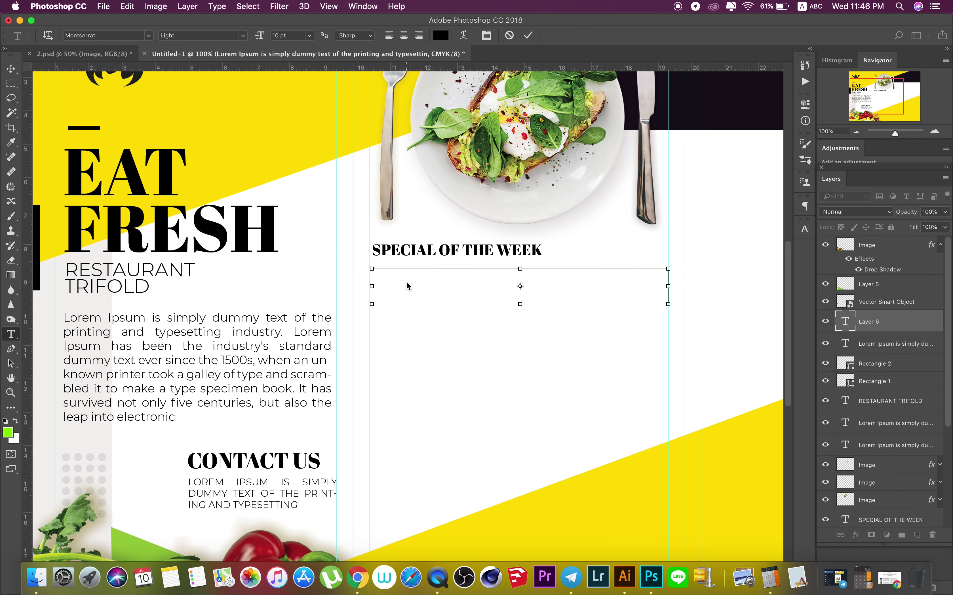
text(Lorem Ipsum is simply dummy text of the printing and typesetting industry. Lorem Ipsum has been the industry's standard)
drag(524, 305, 522, 322)
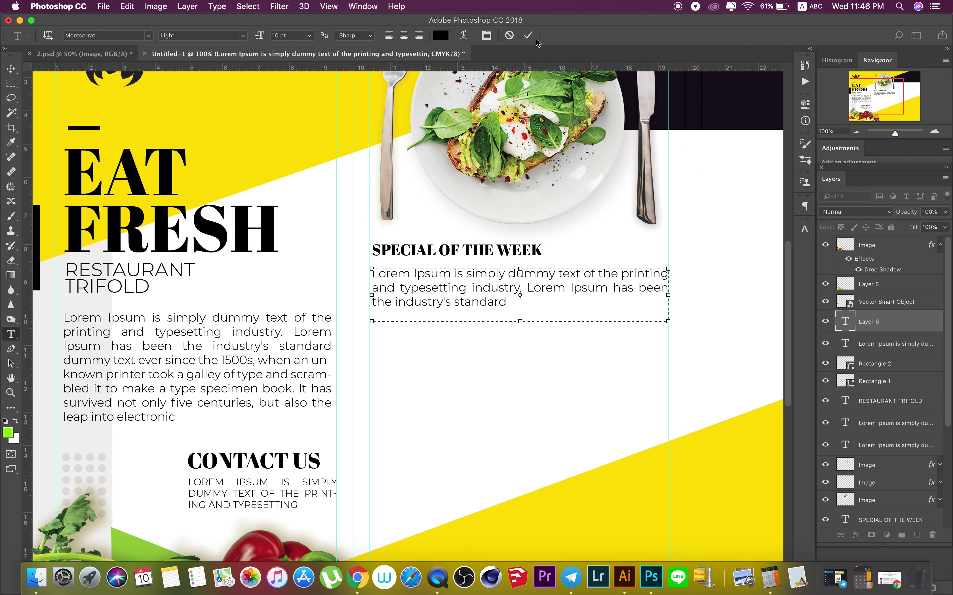
click(528, 36)
click(9, 70)
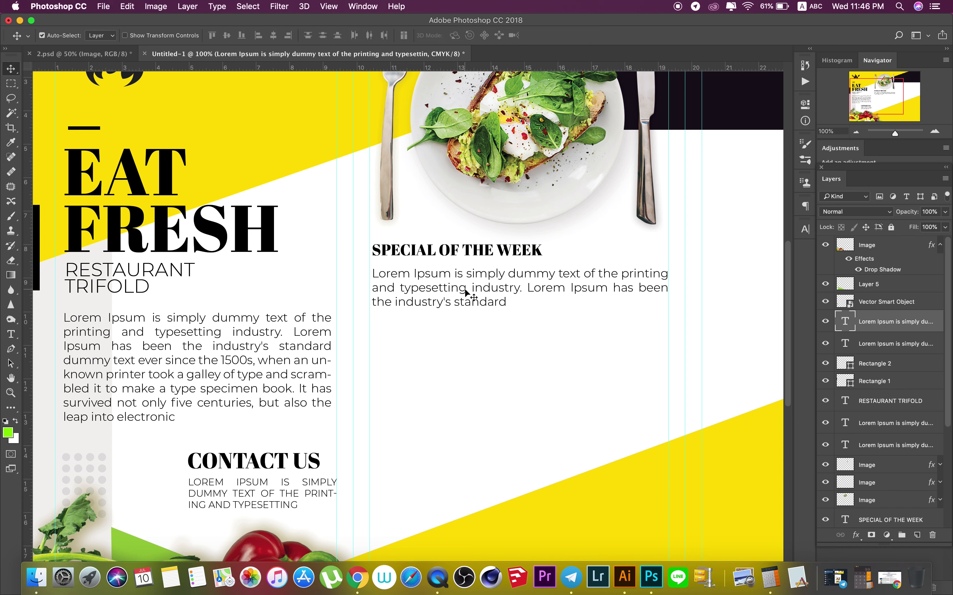
- Nudge the new paragraph lower and duplicate the heading just below itself
drag(472, 287, 472, 301)
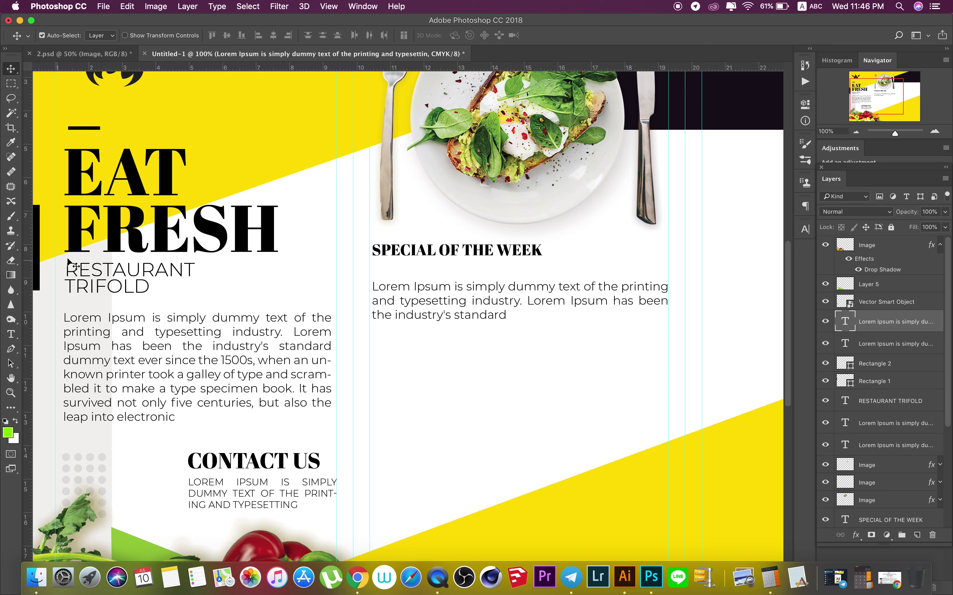
click(433, 254)
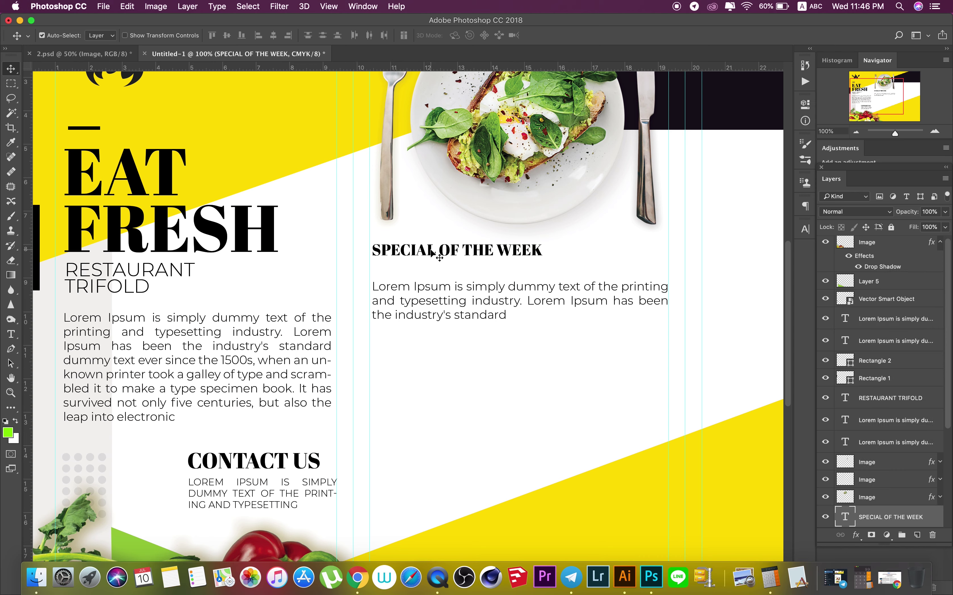
drag(433, 254, 429, 268)
- Change the duplicated heading's text to $ 15.00 and commit it
key(t)
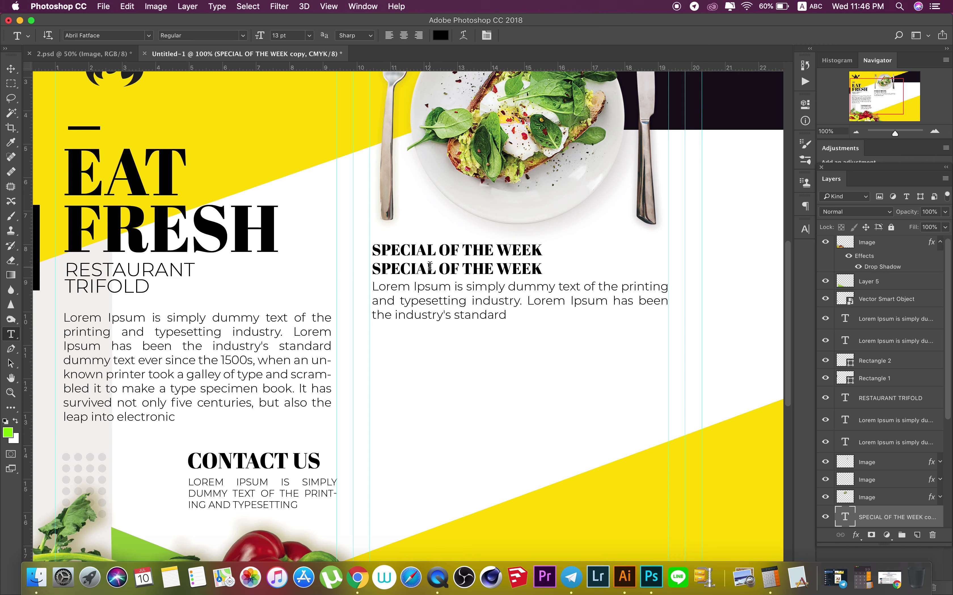
click(430, 268)
key(super+a)
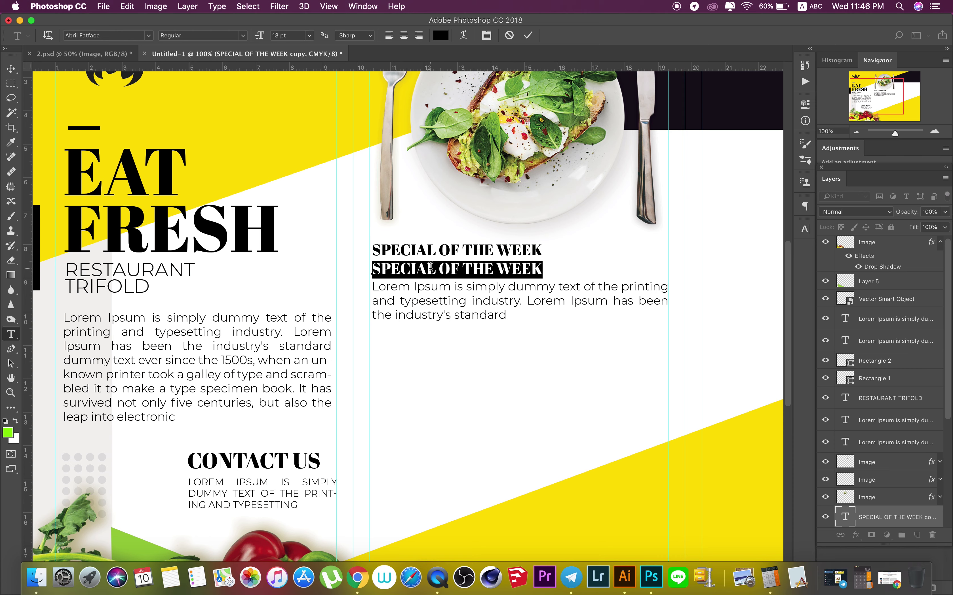
text($)
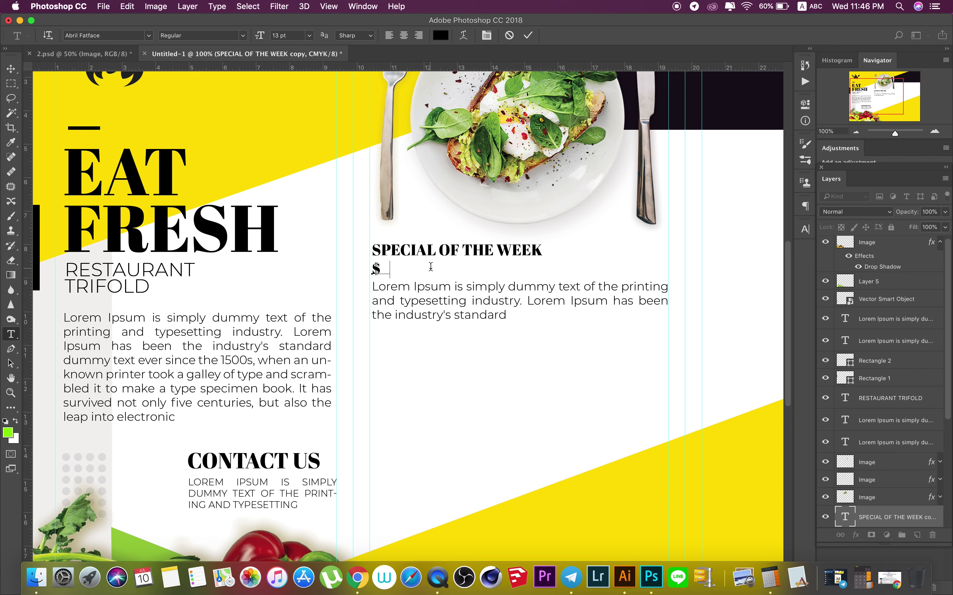
text( 15.)
text(00)
click(527, 35)
click(10, 69)
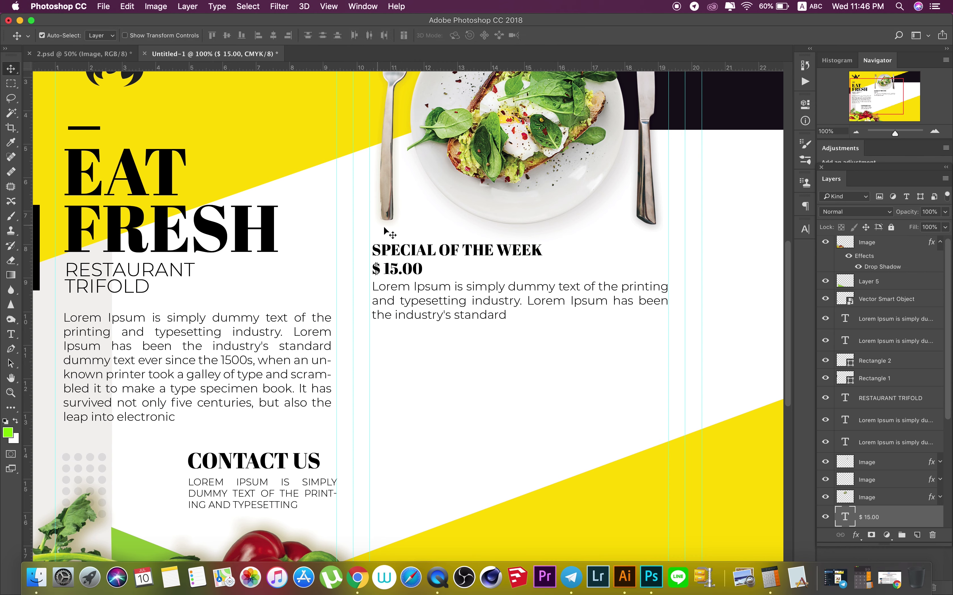
click(12, 411)
- Draw a thin 142 × 9 px bar above the heading and fill it black
click(43, 341)
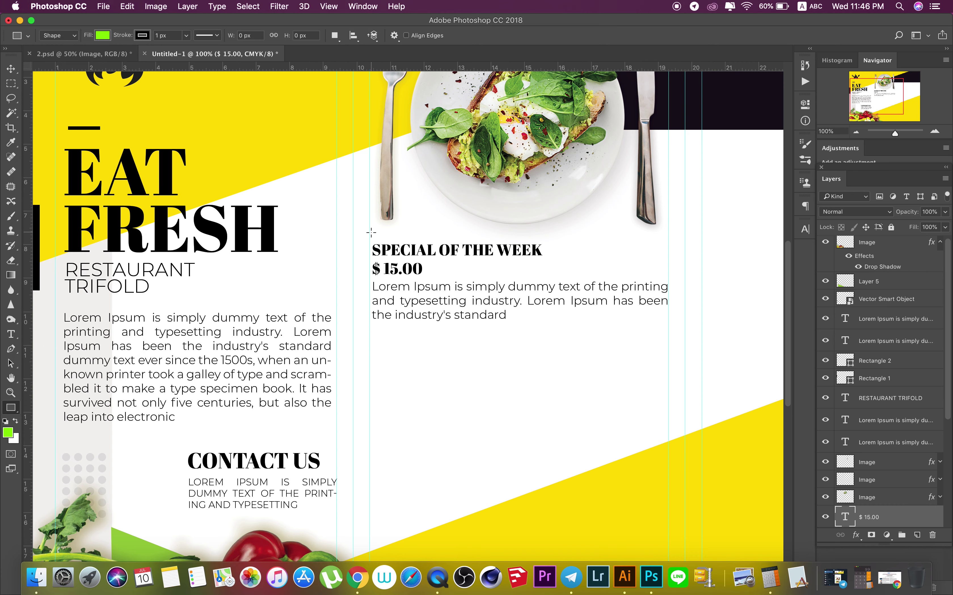
mouse_move(371, 232)
mouse_down()
mouse_move(409, 235)
mouse_move(401, 236)
mouse_up()
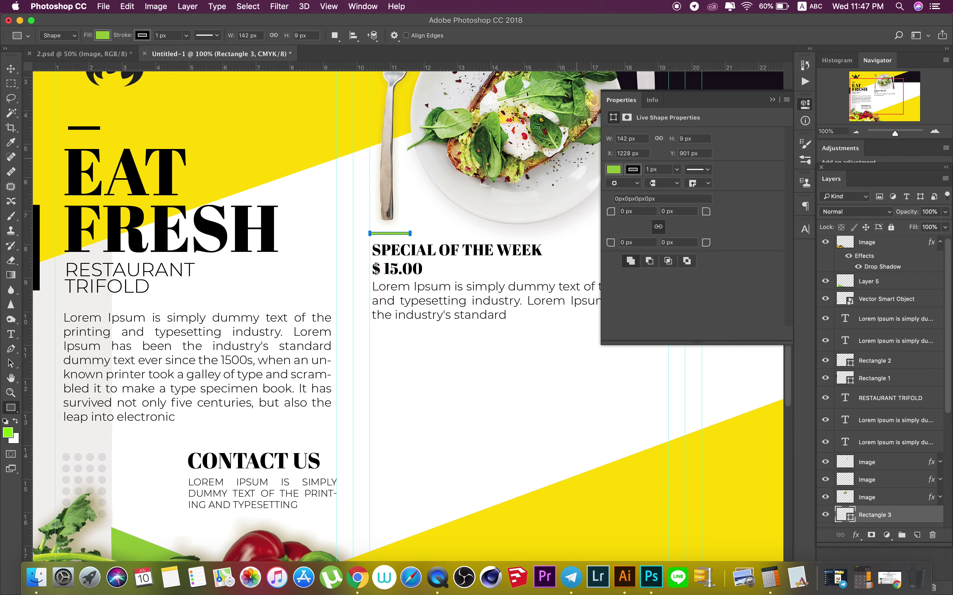
click(614, 170)
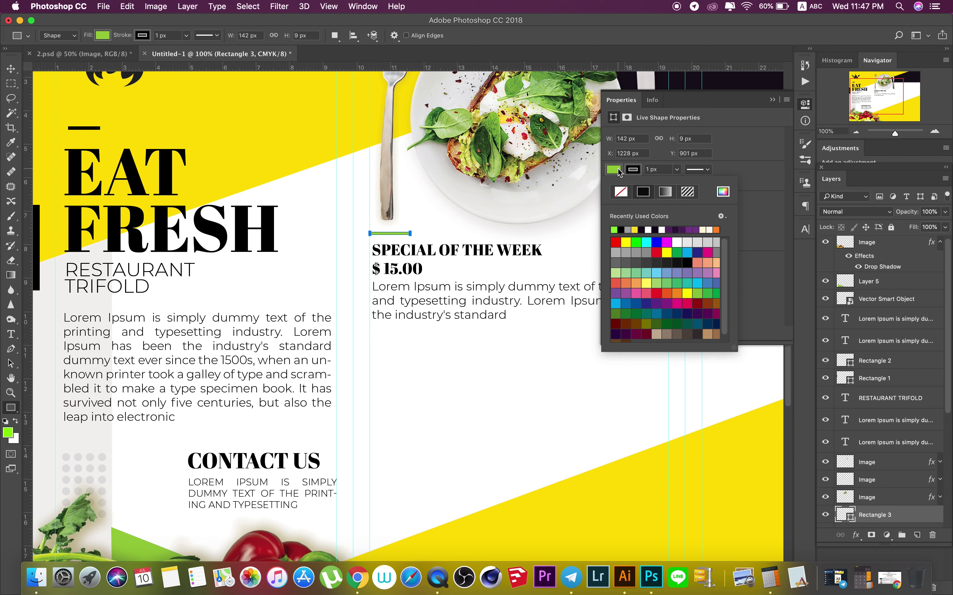
click(620, 229)
click(806, 105)
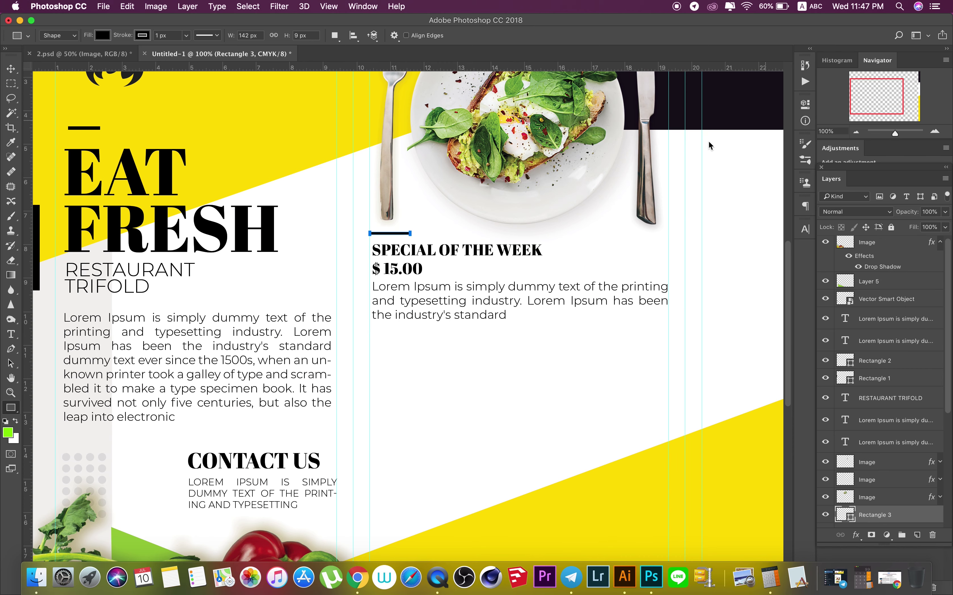
click(11, 69)
click(453, 345)
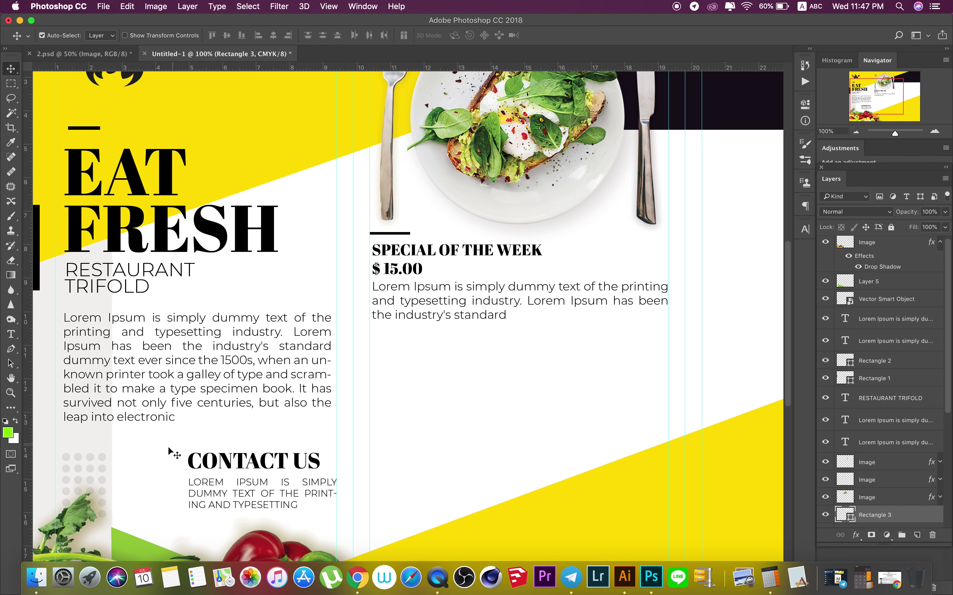
- Copy the dotted pattern up beside the heading and fade its fill to 28%
click(104, 461)
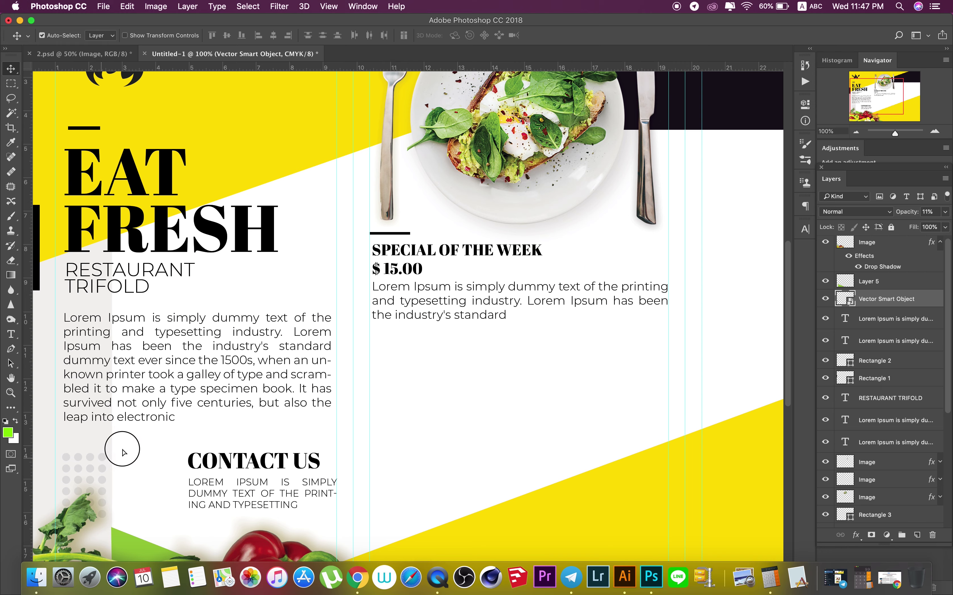
mouse_move(104, 460)
mouse_down()
mouse_move(362, 250)
mouse_move(367, 204)
mouse_up()
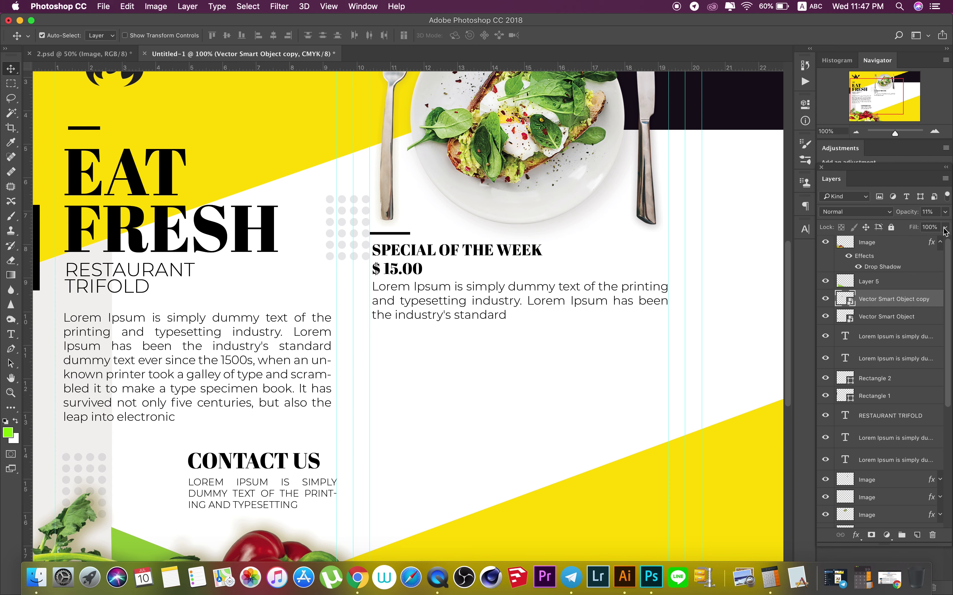
drag(945, 232, 903, 243)
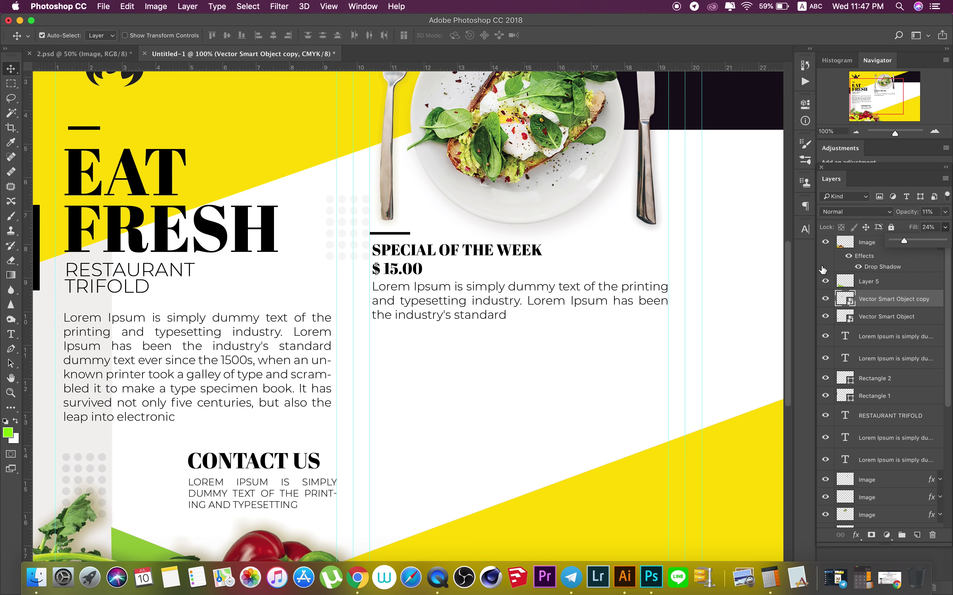
- Fit the whole brochure on screen to review the middle panel
click(472, 338)
drag(474, 349, 445, 272)
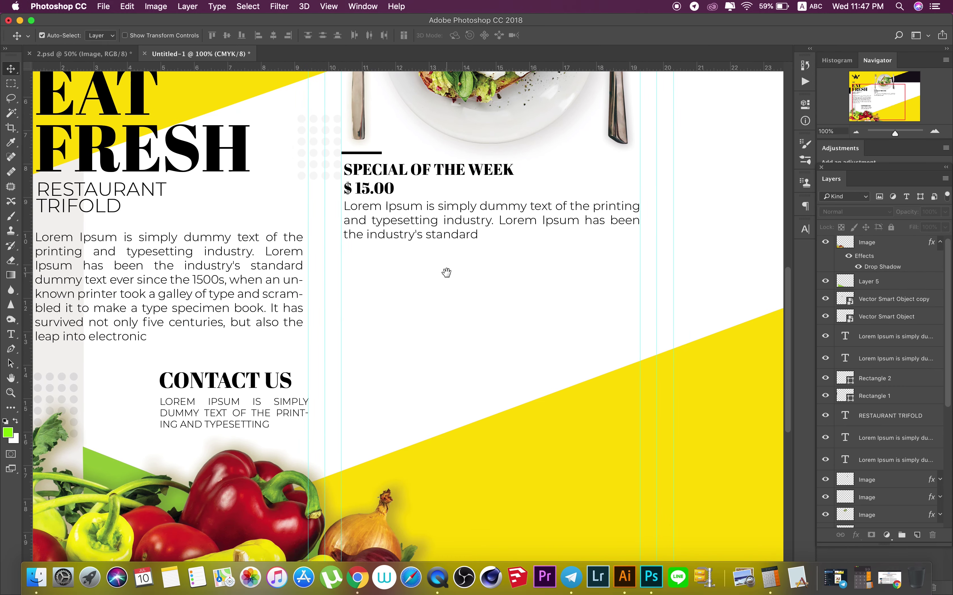
right_click(446, 272)
click(453, 275)
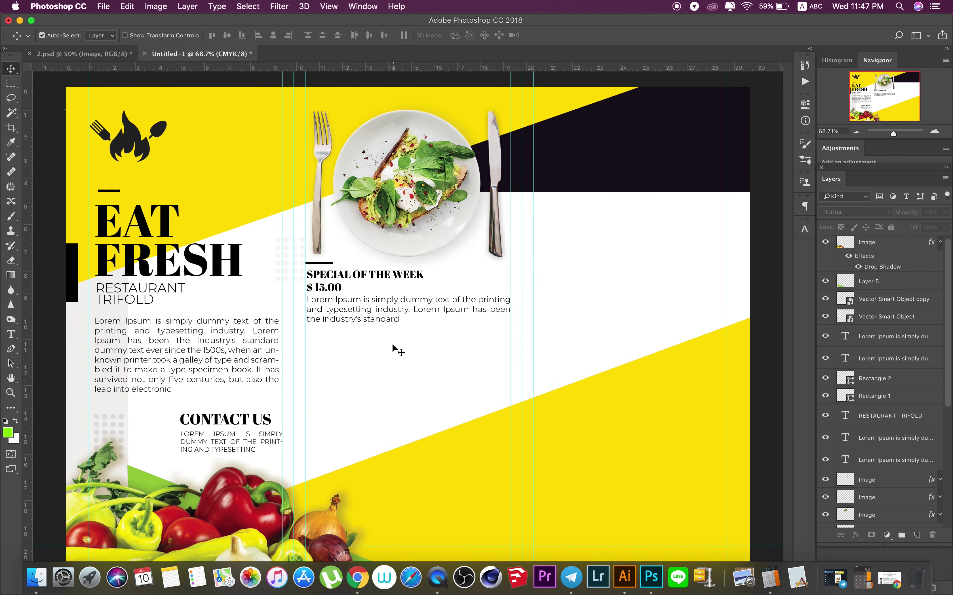
click(387, 320)
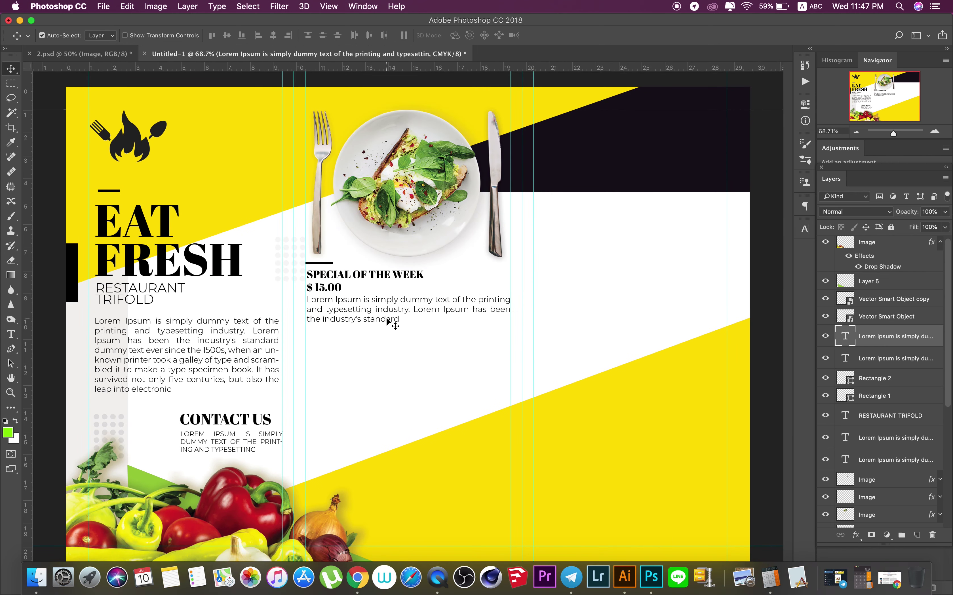
click(342, 290)
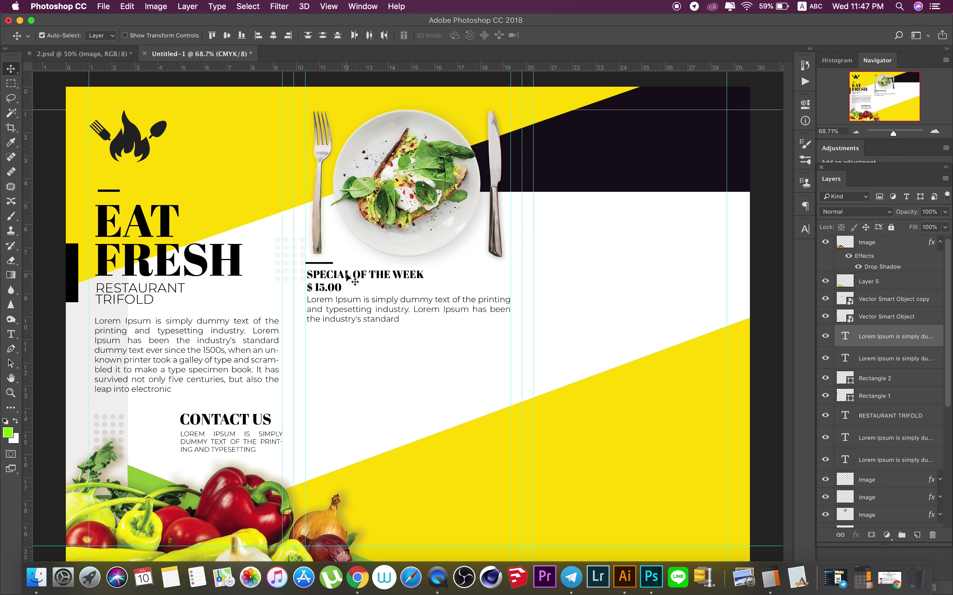
- Group the SPECIAL OF THE WEEK heading, price and description text layers
key(ctrl+v)
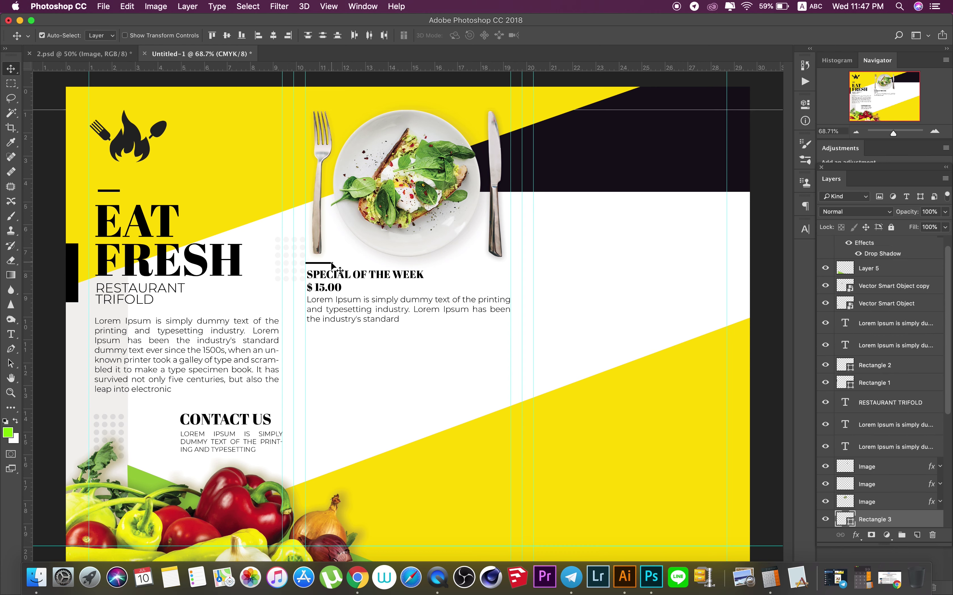
click(346, 276)
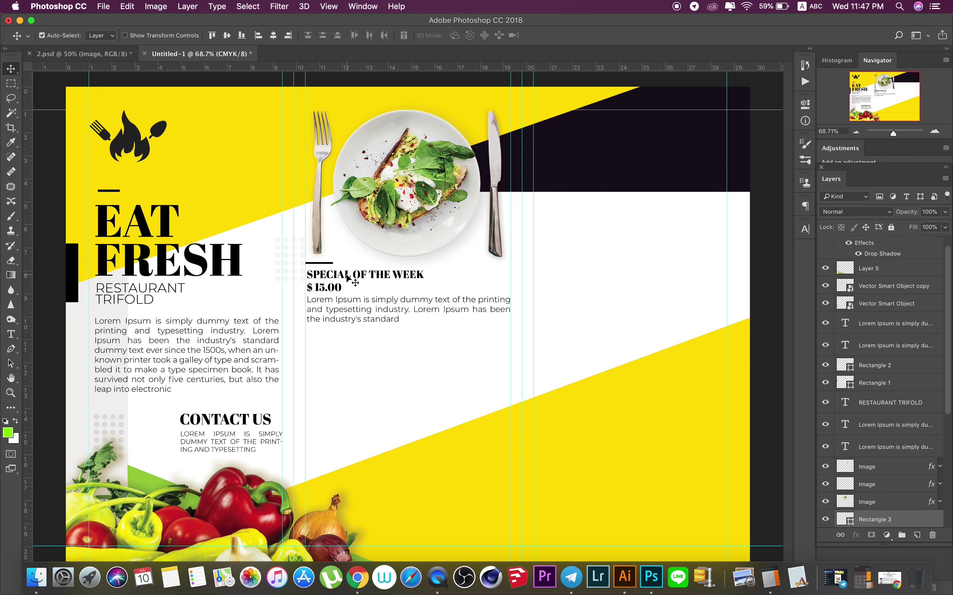
click(349, 304)
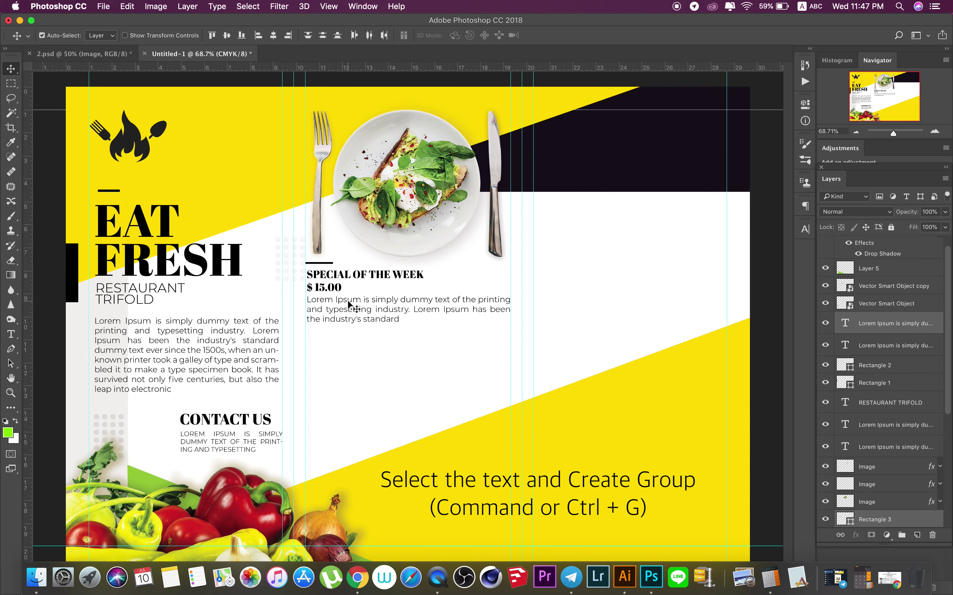
shift+click(339, 275)
key(super+g)
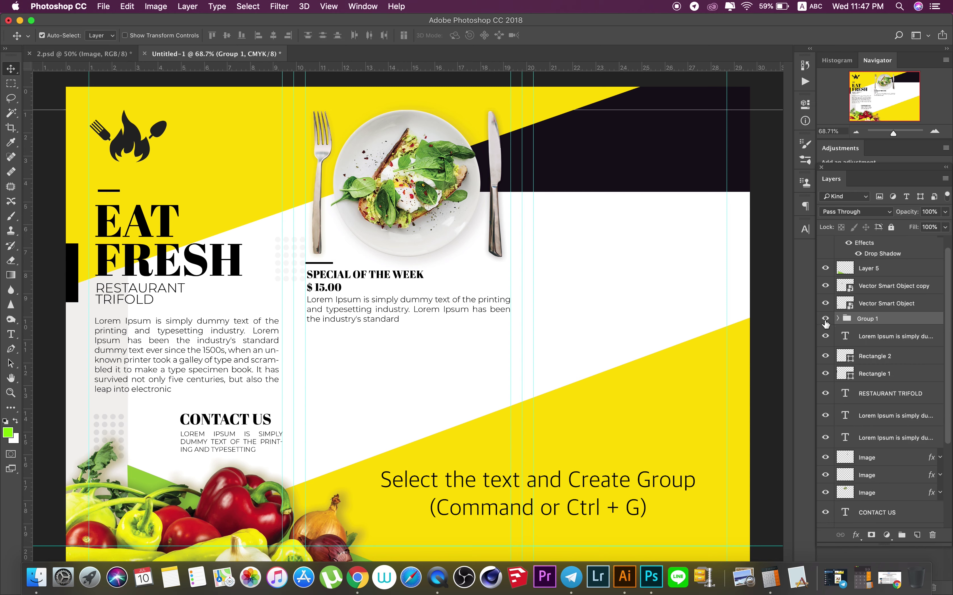
- Rename the new group text1
click(825, 320)
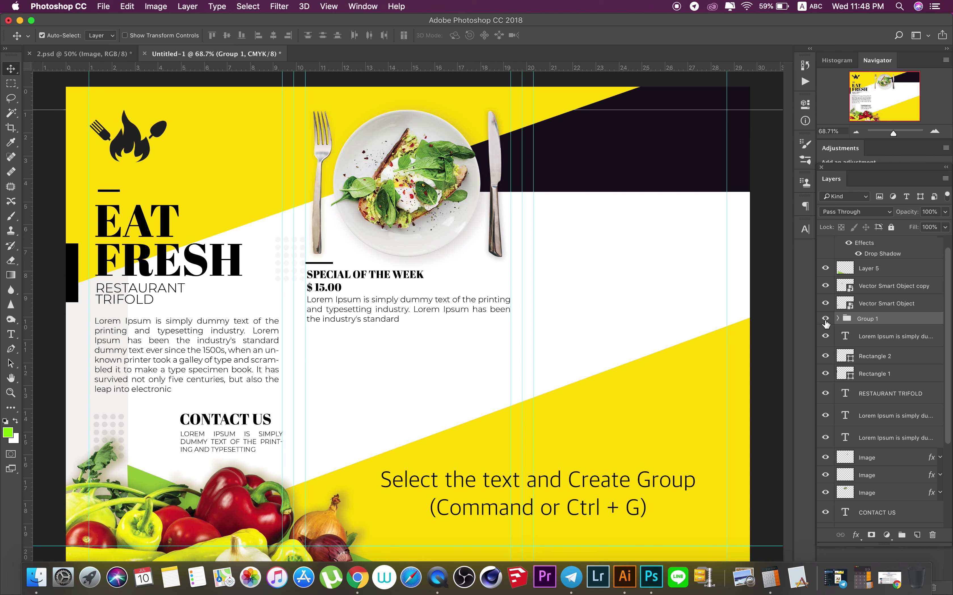
double_click(868, 318)
text(text1)
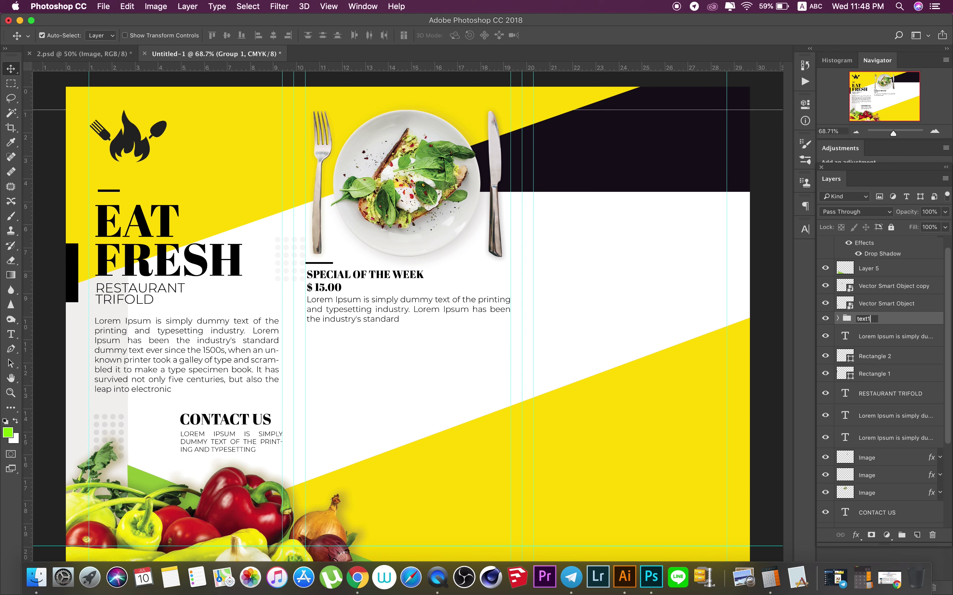
key(Return)
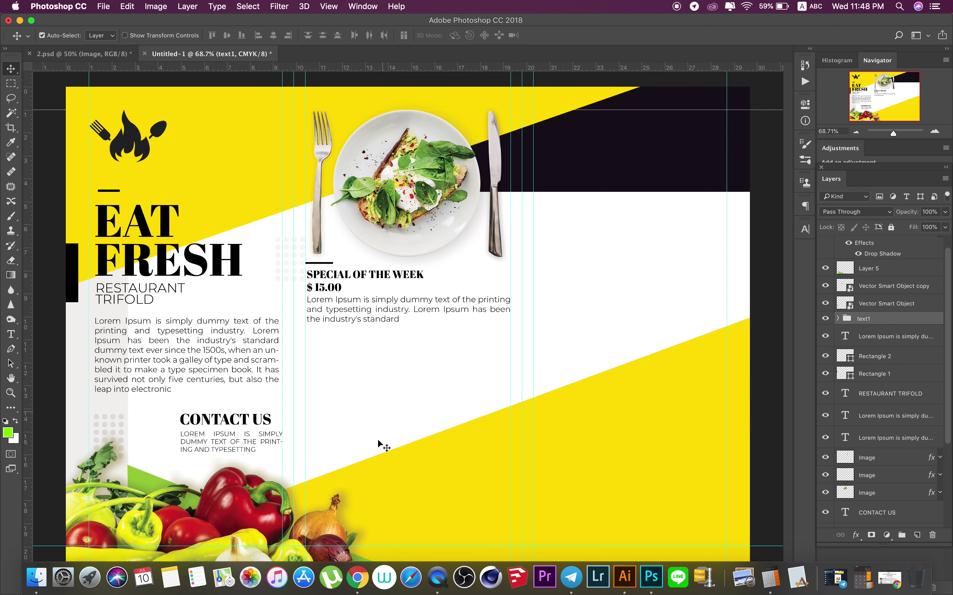
- Bring the noodle soup plate from 2.psd below the special text, scaled to about 111%
click(105, 55)
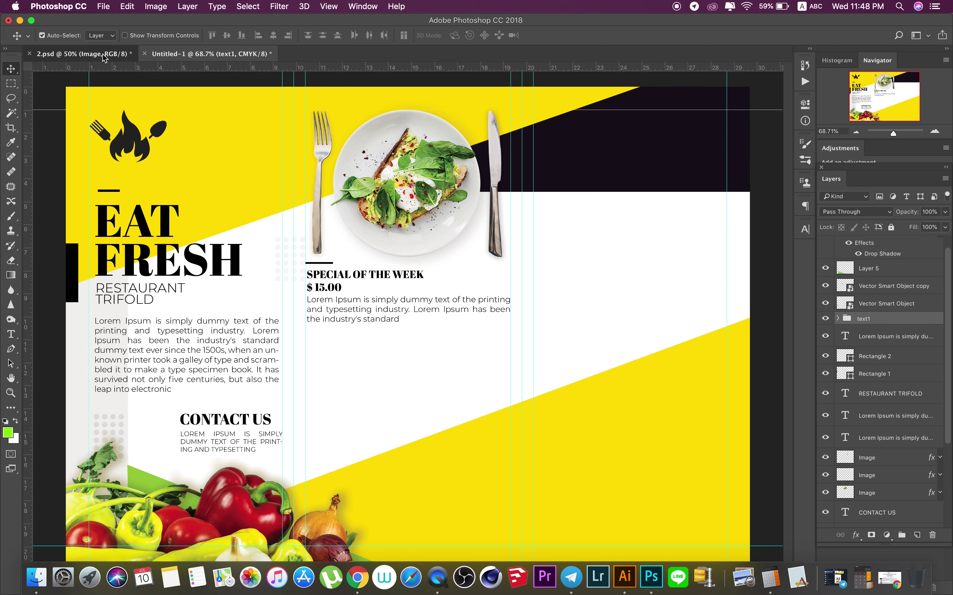
mouse_move(377, 287)
mouse_down()
mouse_move(391, 377)
mouse_move(419, 410)
mouse_up()
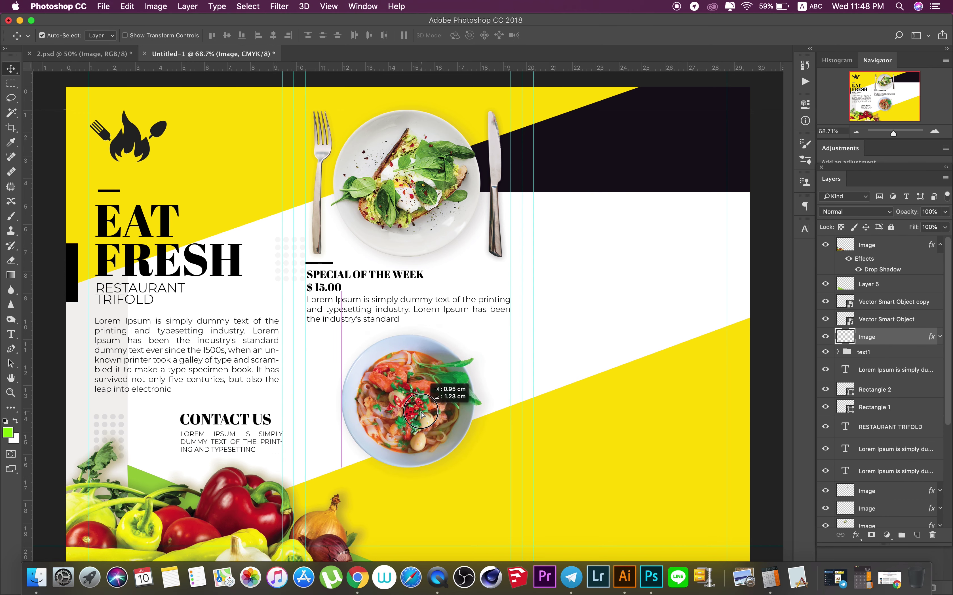
drag(419, 410, 419, 411)
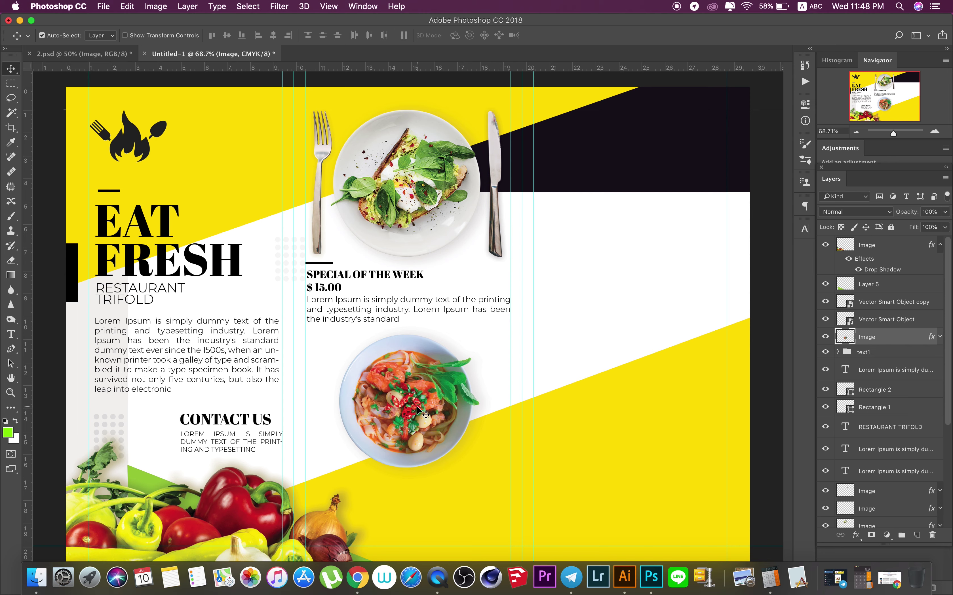
key(super+t)
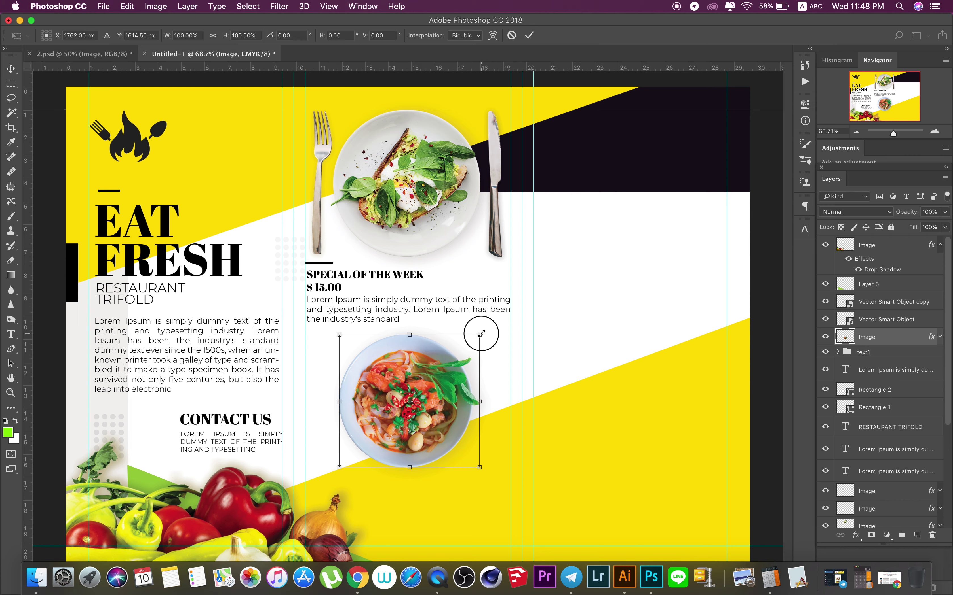
drag(480, 334, 489, 328)
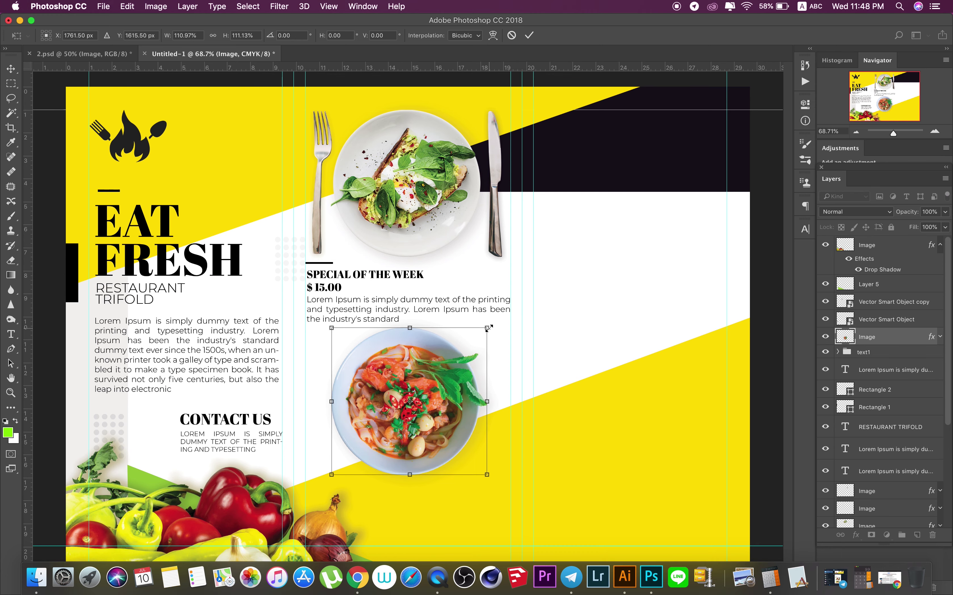
key(Return)
right_click(450, 395)
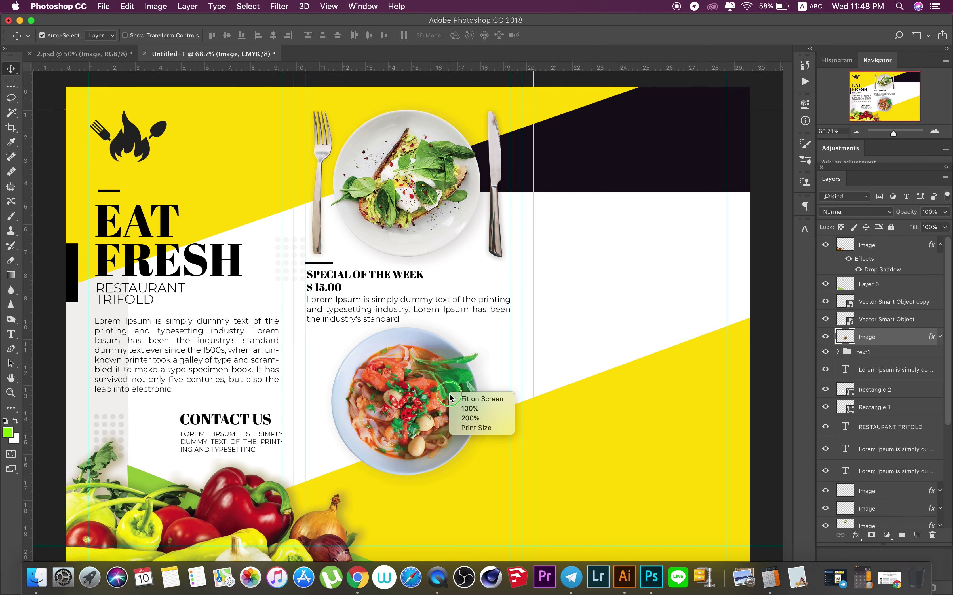
- Give the noodle bowl a dark olive drop shadow, sampled from the yellow, at 33% opacity
click(469, 409)
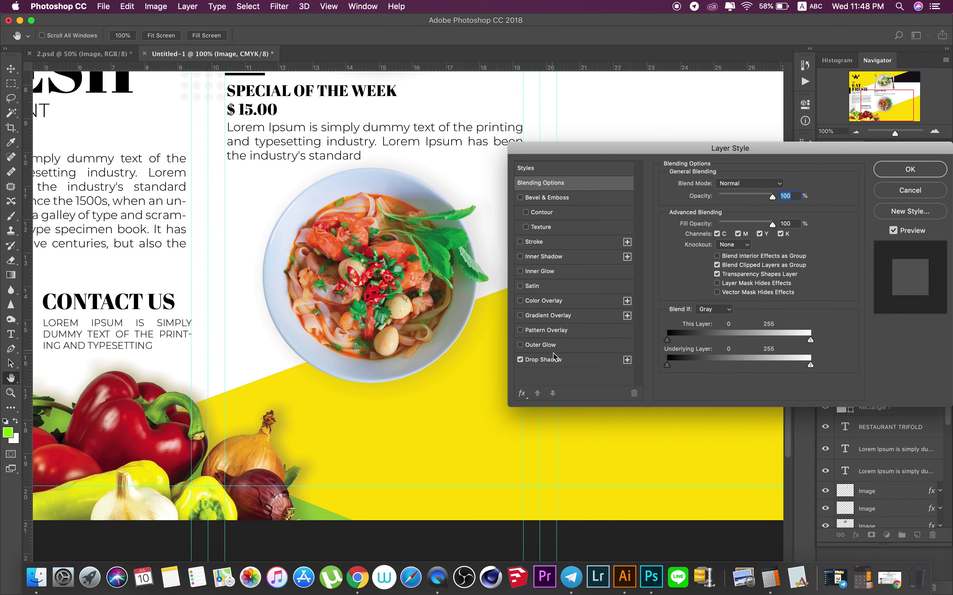
click(551, 360)
click(781, 185)
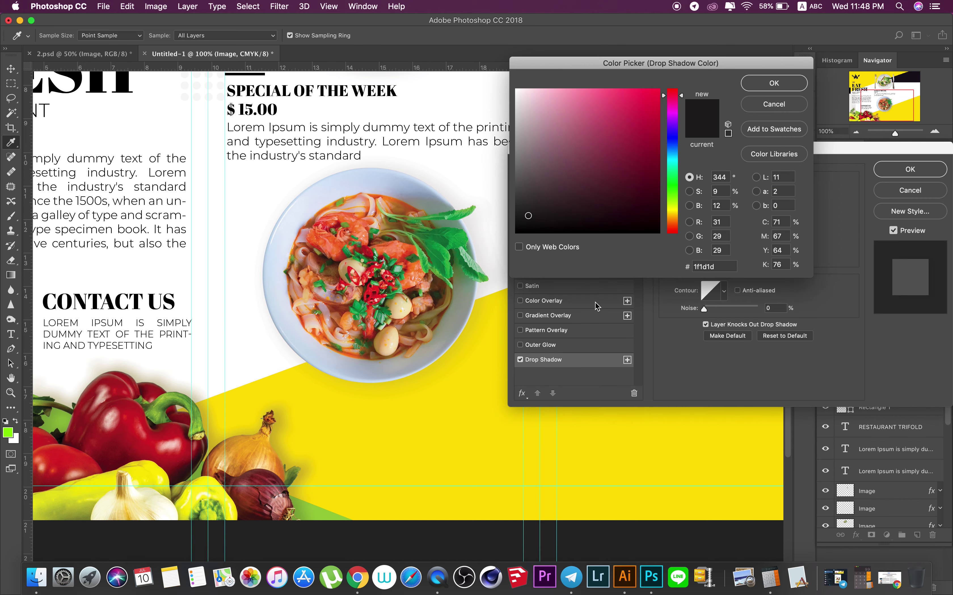
click(457, 389)
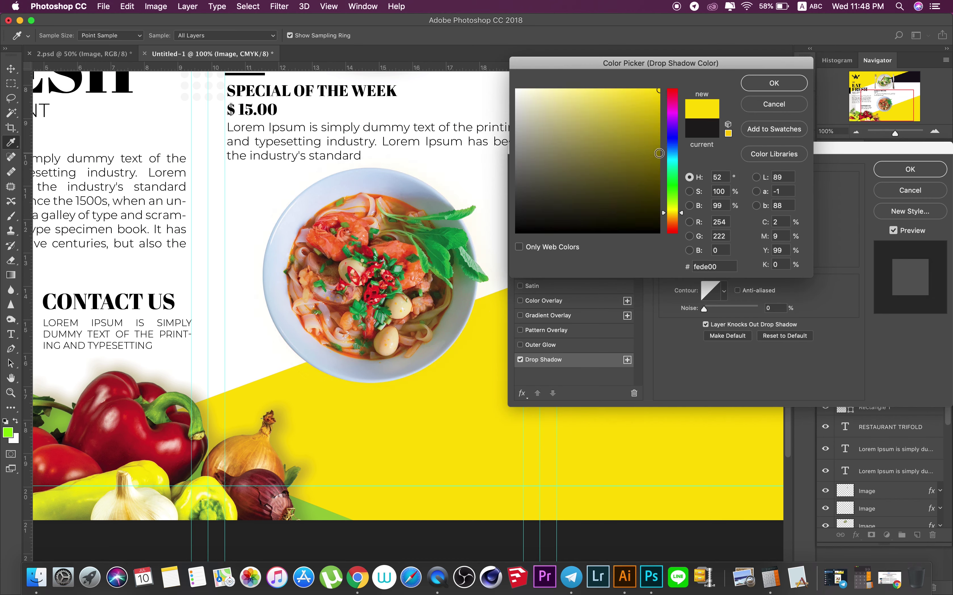
click(658, 154)
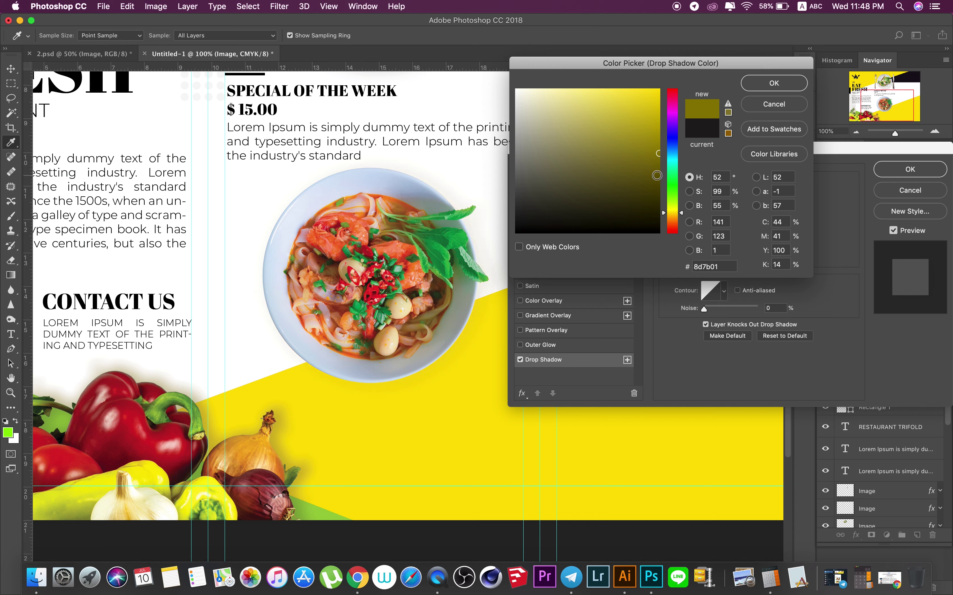
click(655, 178)
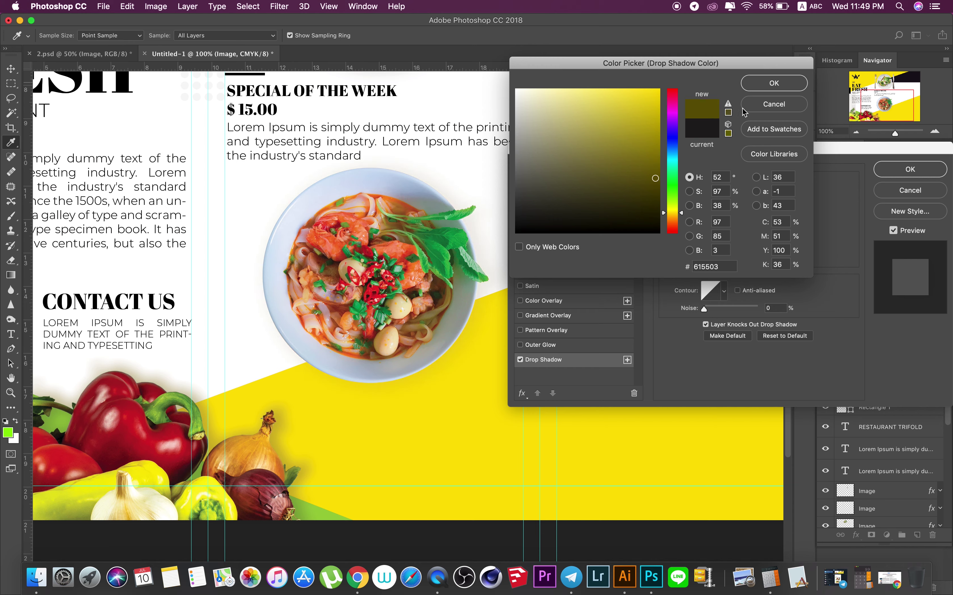
click(773, 83)
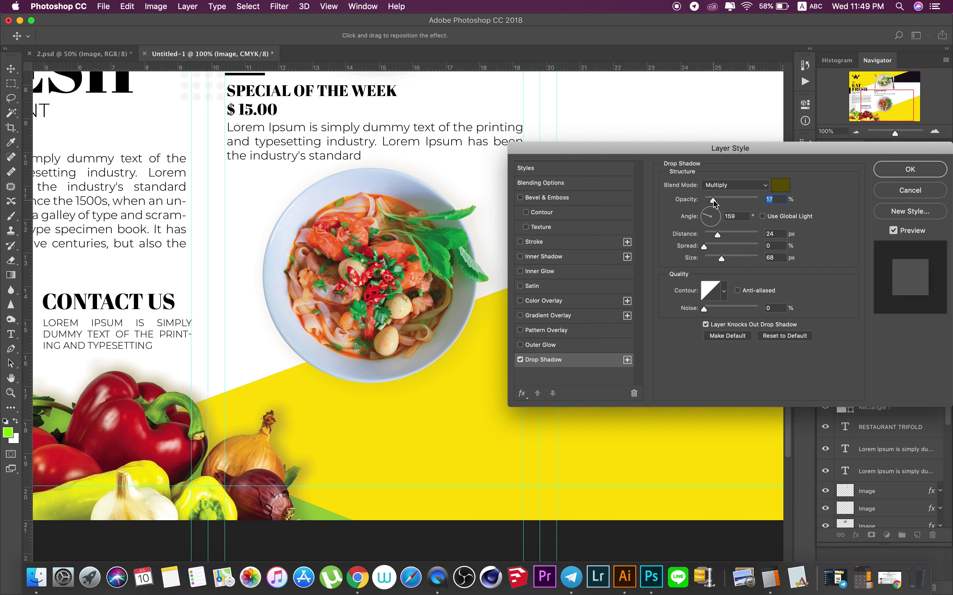
drag(713, 200, 722, 201)
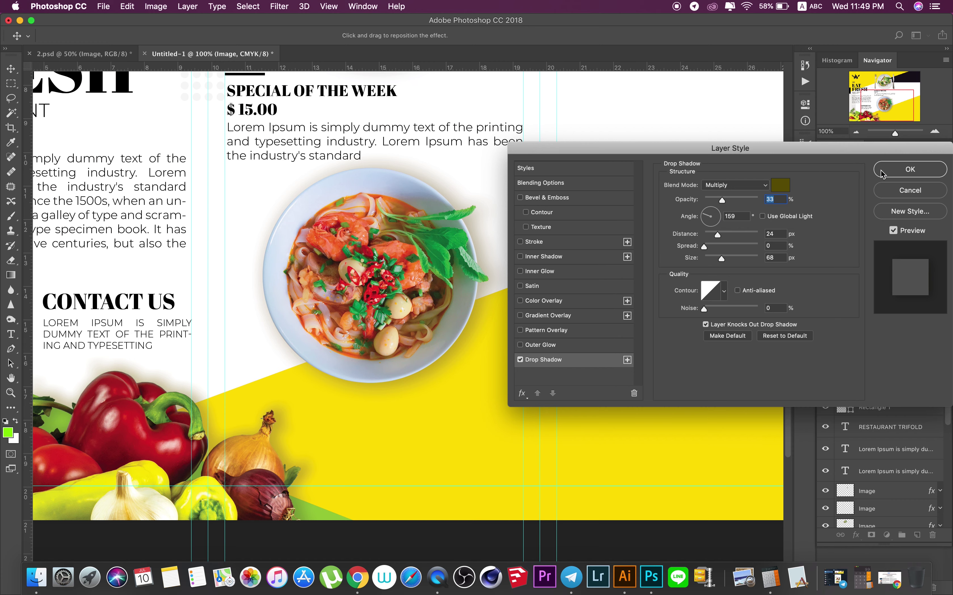
click(909, 169)
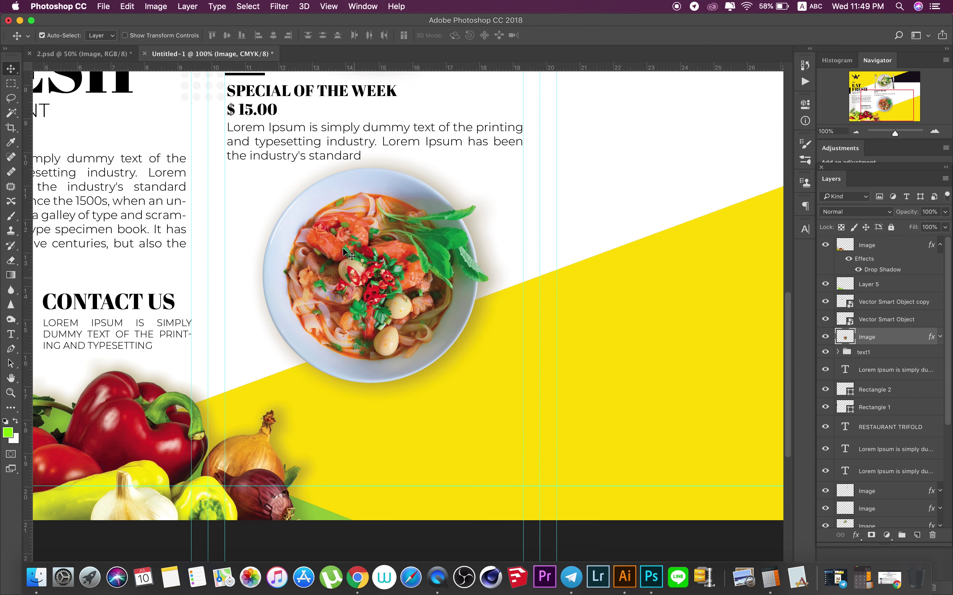
- Duplicate the text1 group as text1 copy
click(865, 354)
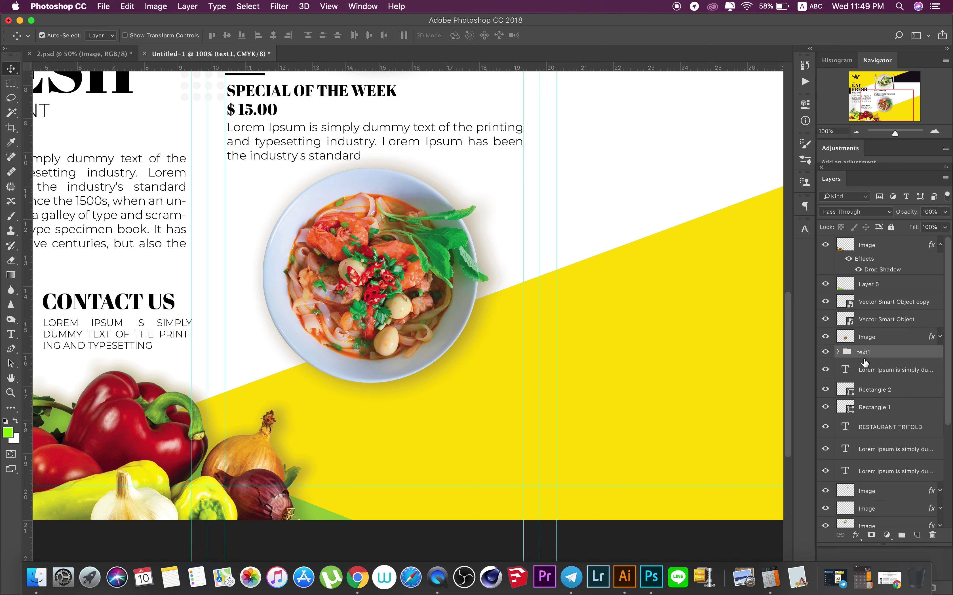
right_click(882, 353)
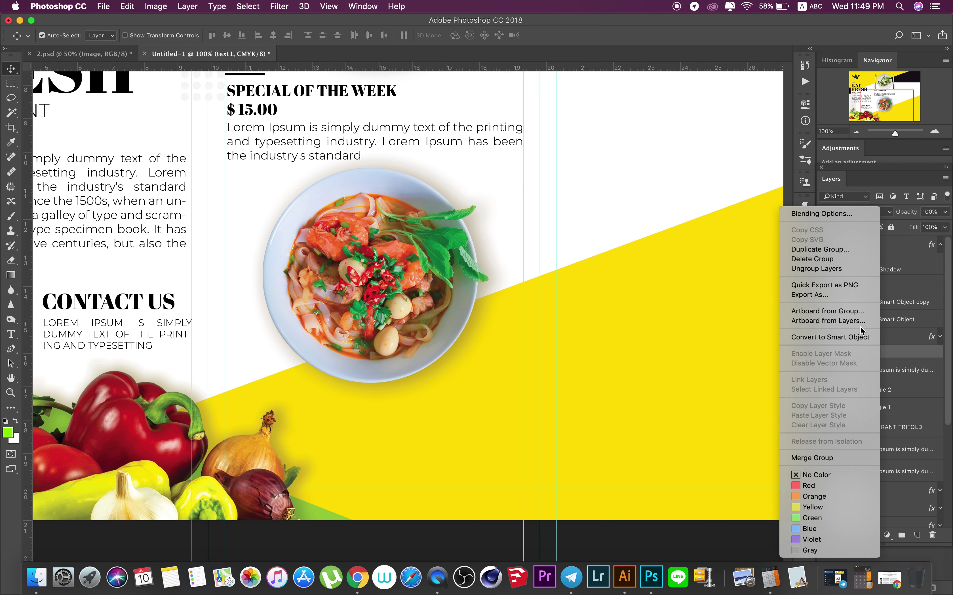
click(820, 249)
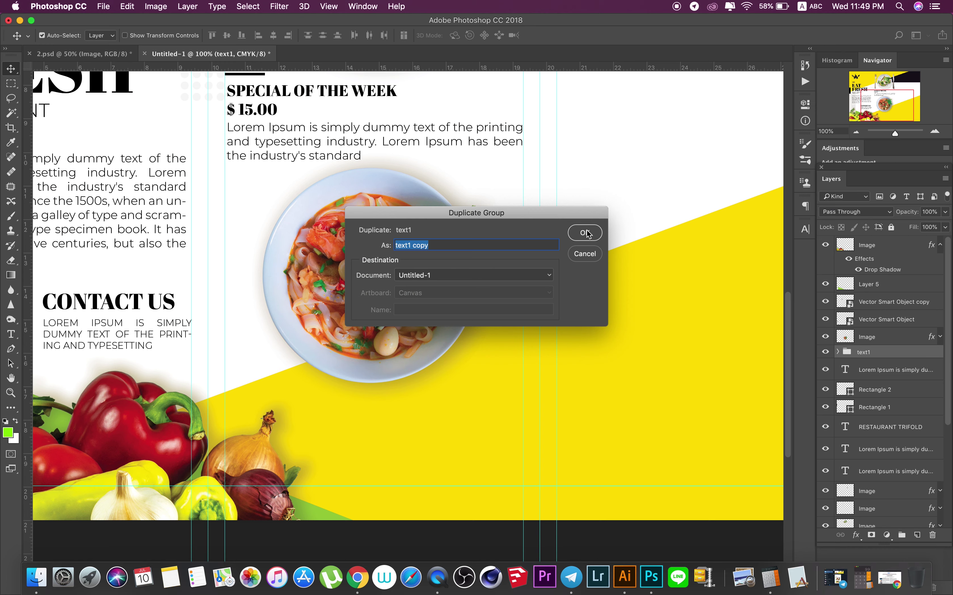
click(586, 233)
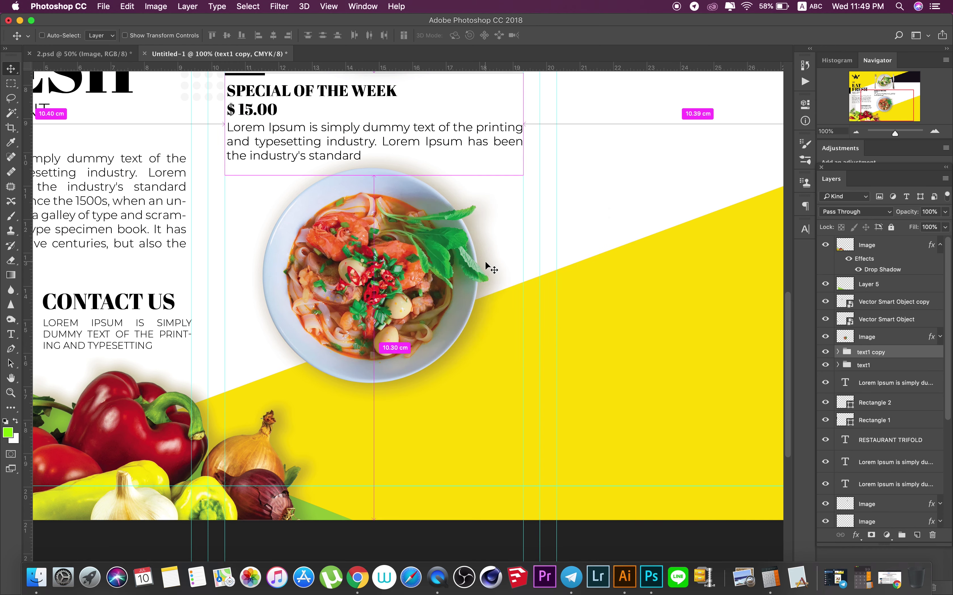
- Move the text1 copy below the soup bowl and scale it to about 78%
key(ctrl+t)
drag(348, 112, 340, 388)
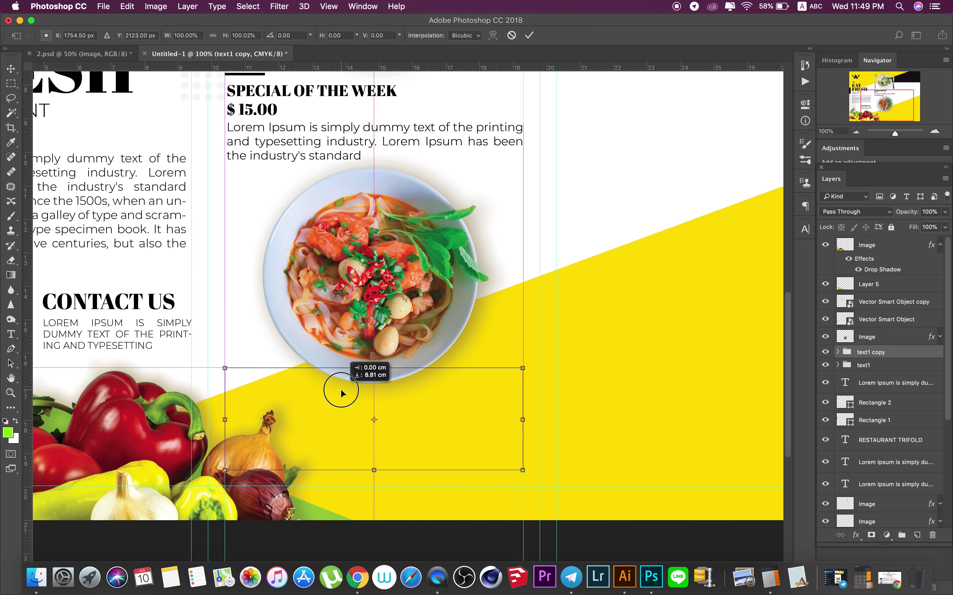
drag(339, 388, 343, 404)
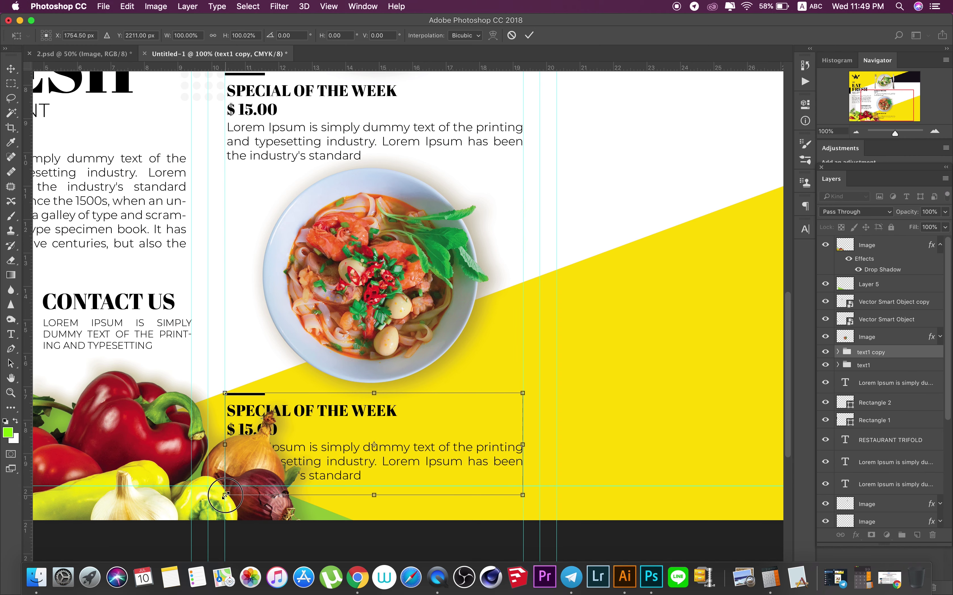
drag(225, 495, 284, 456)
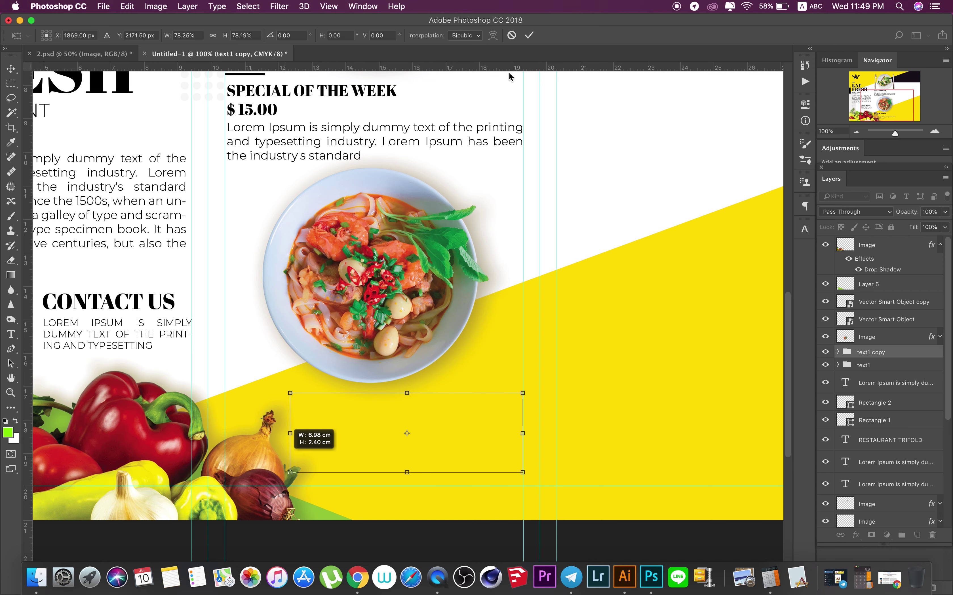
click(528, 37)
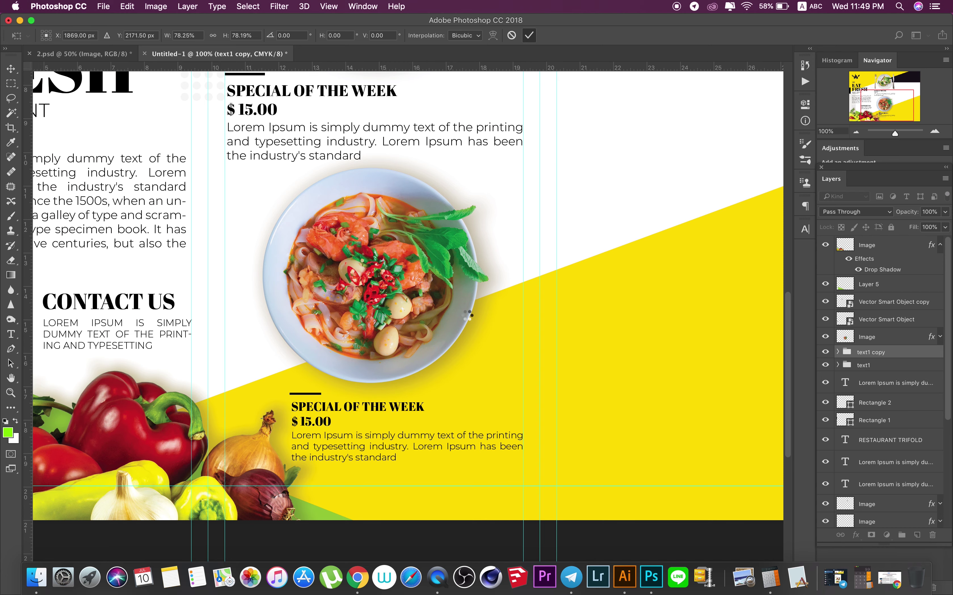
right_click(427, 317)
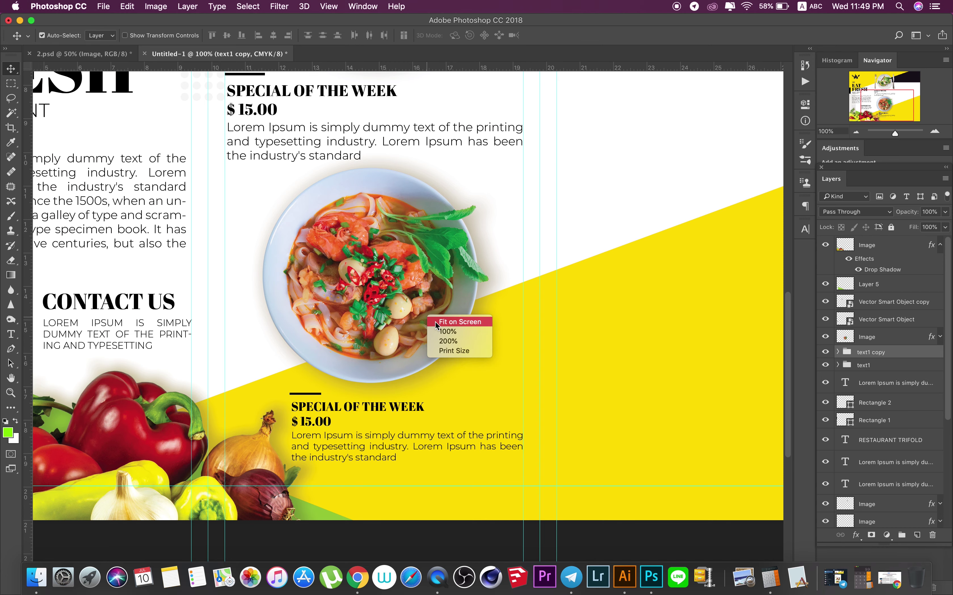
click(437, 322)
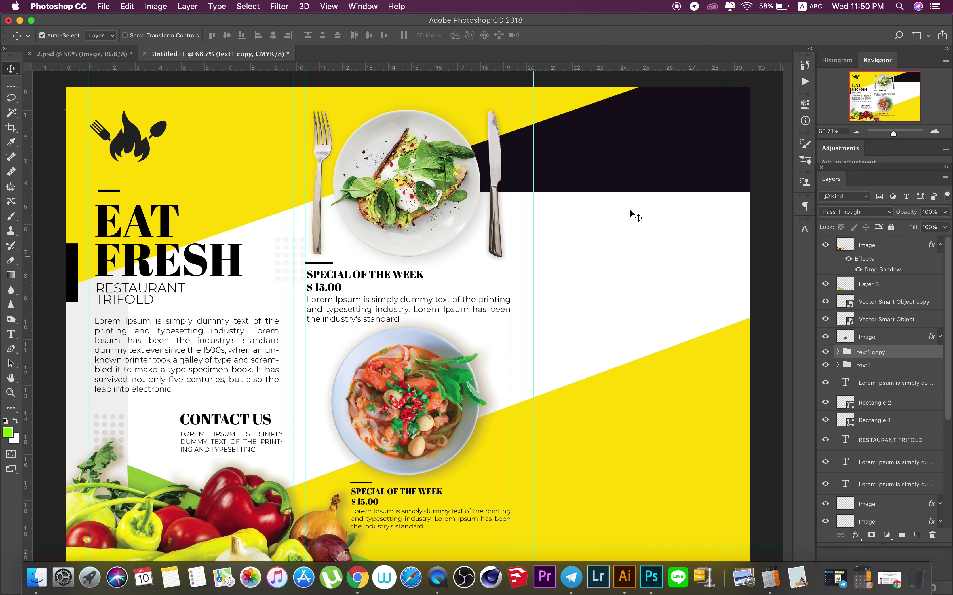
- Bring the salad plate from 2.psd into the brochure and nudge it into place
click(105, 55)
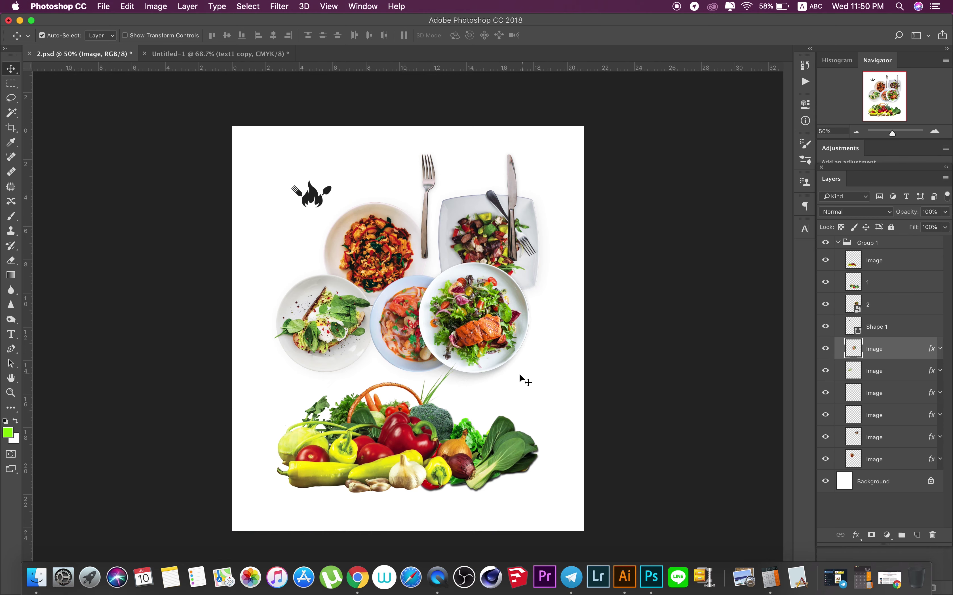
mouse_move(469, 325)
mouse_down()
mouse_move(260, 57)
mouse_move(622, 216)
mouse_move(630, 172)
mouse_up()
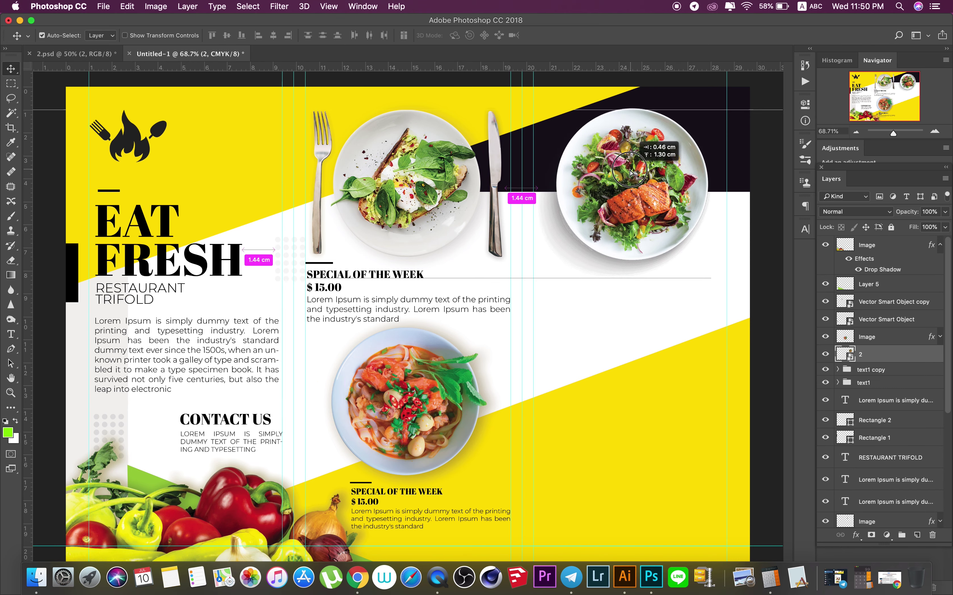
drag(629, 172, 632, 173)
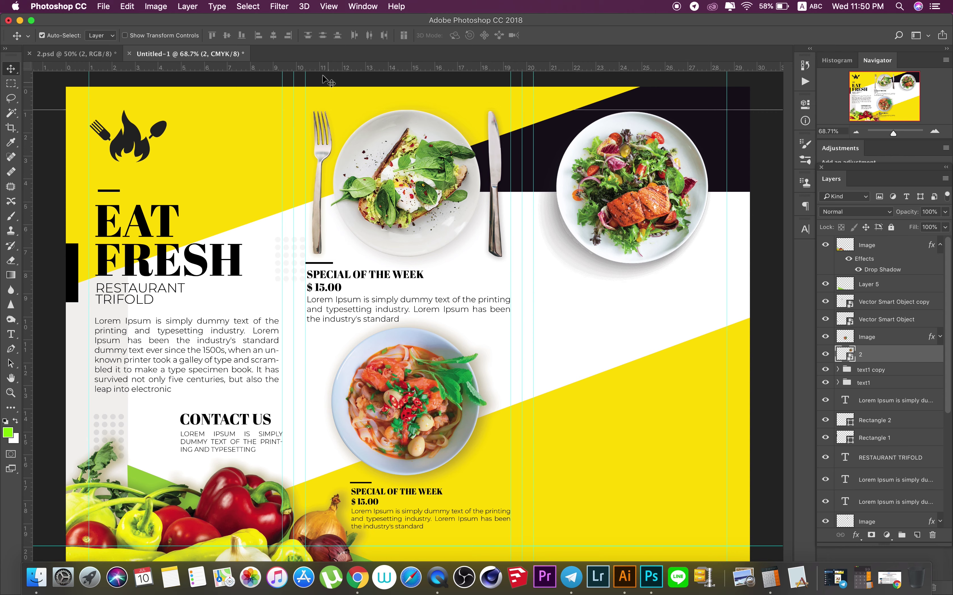
- Duplicate the text1 copy group as text1 copy 2, then move and enlarge it under the salad plate
click(880, 372)
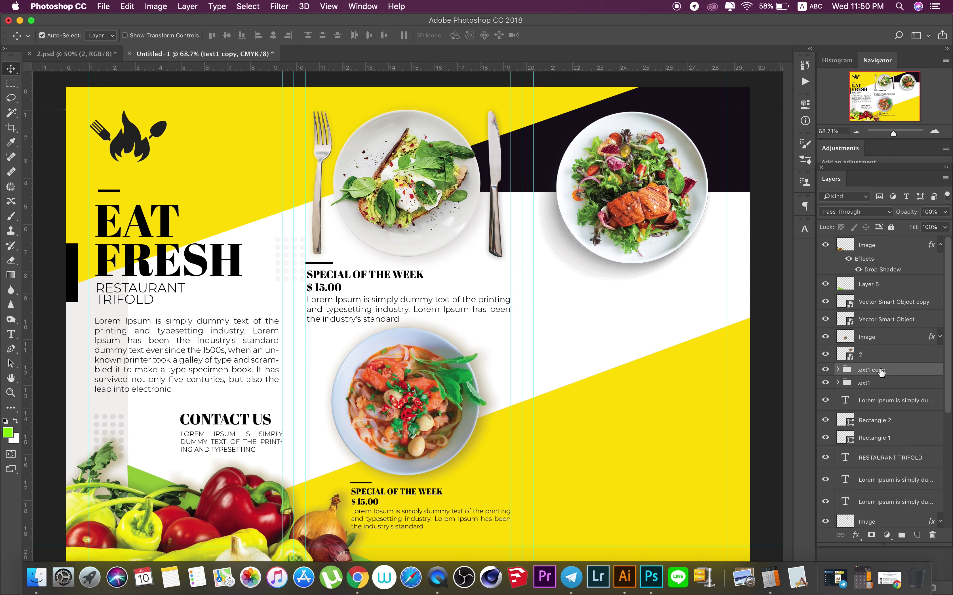
right_click(881, 372)
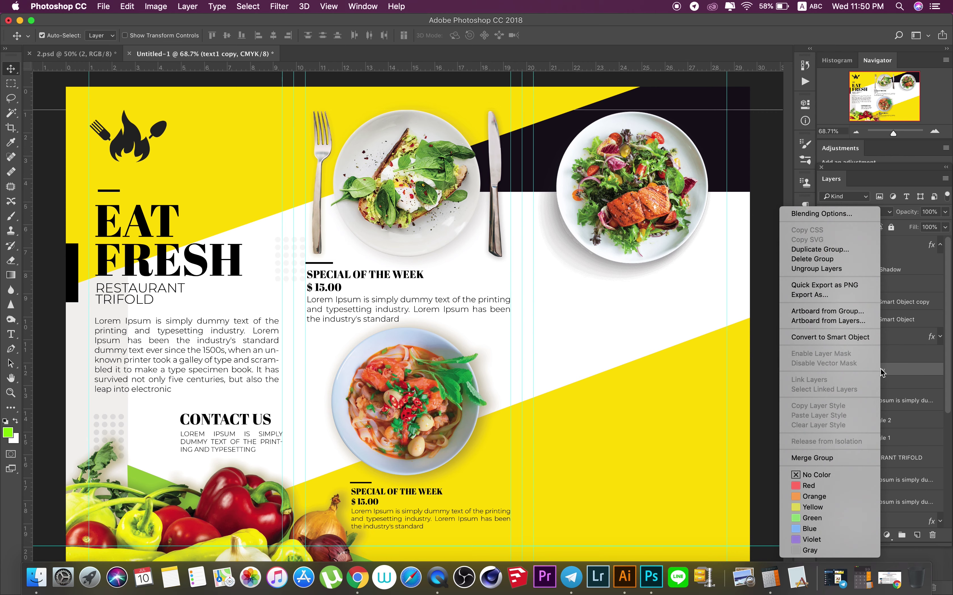
click(815, 249)
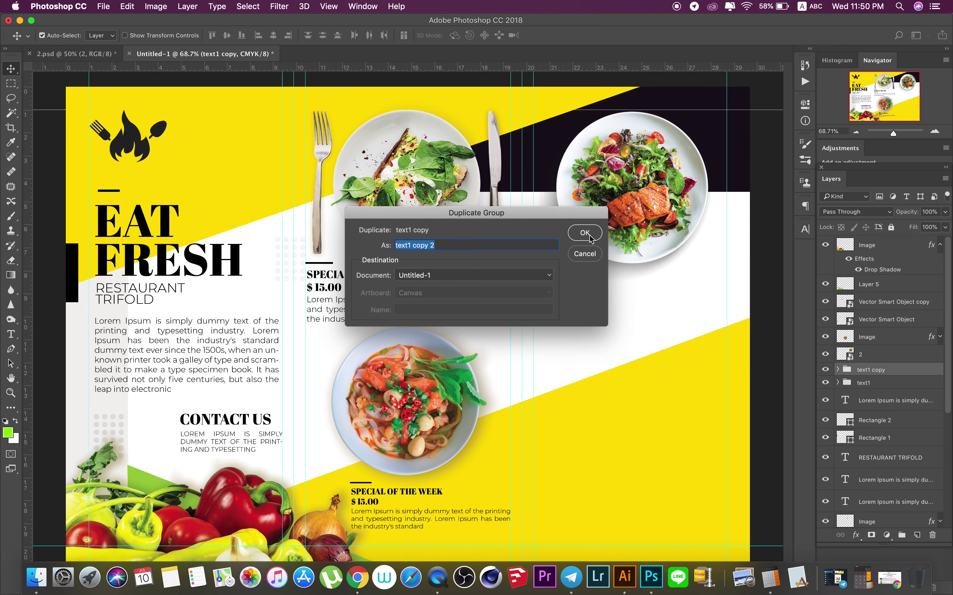
click(585, 233)
key(super+t)
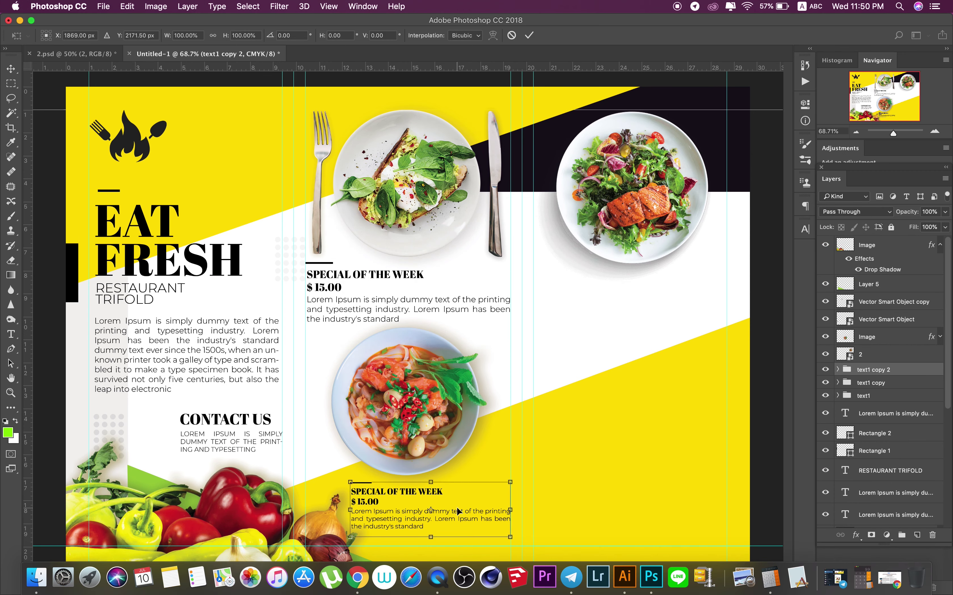
drag(458, 514, 640, 303)
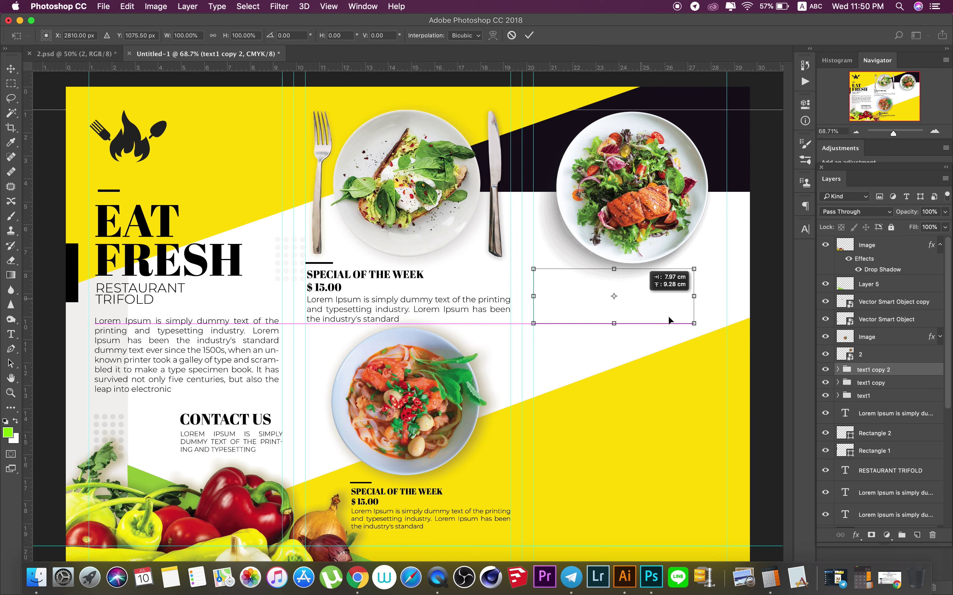
drag(693, 323, 723, 349)
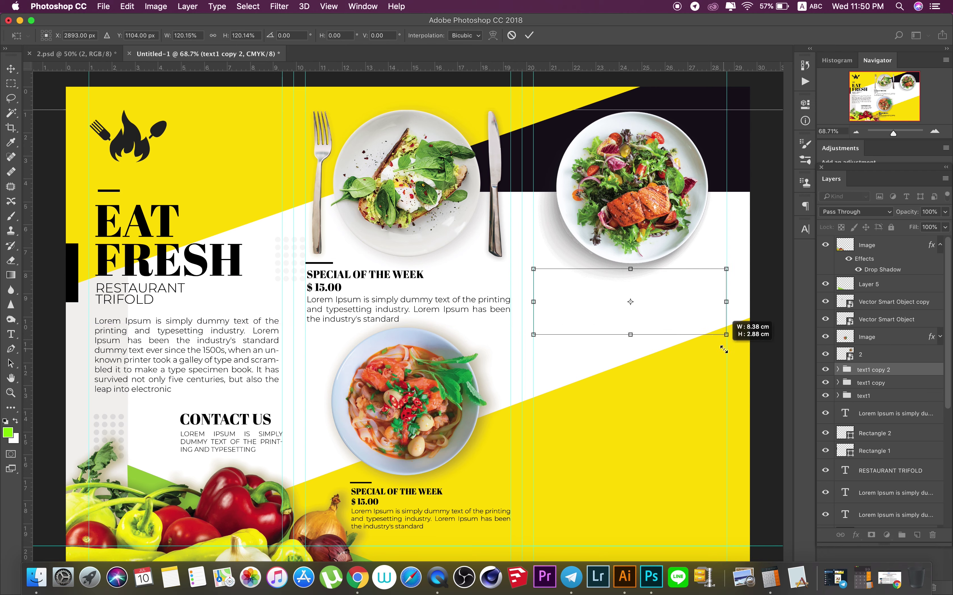
click(530, 37)
- Shrink the salad plate slightly with Free Transform
click(610, 144)
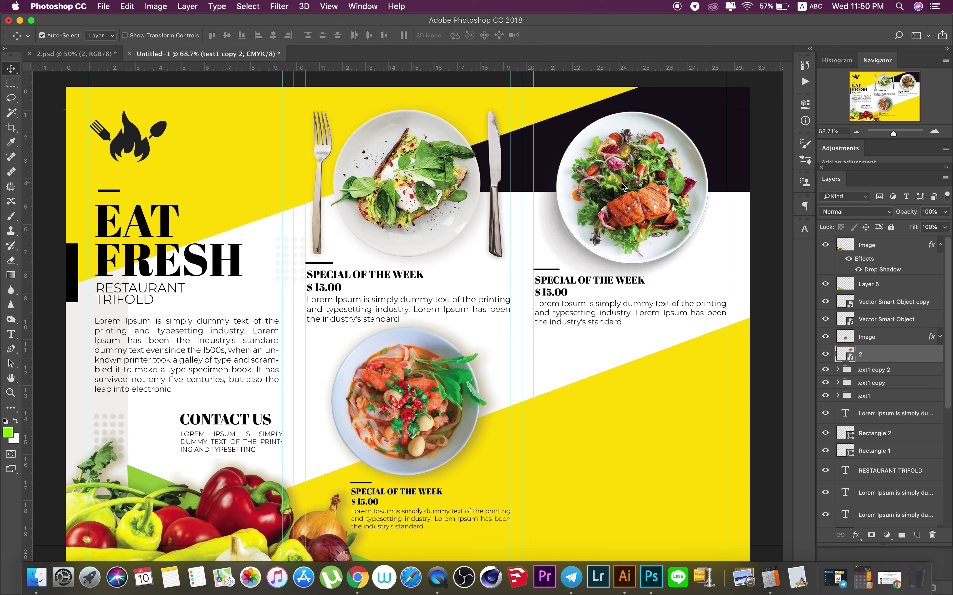
key(ctrl+t)
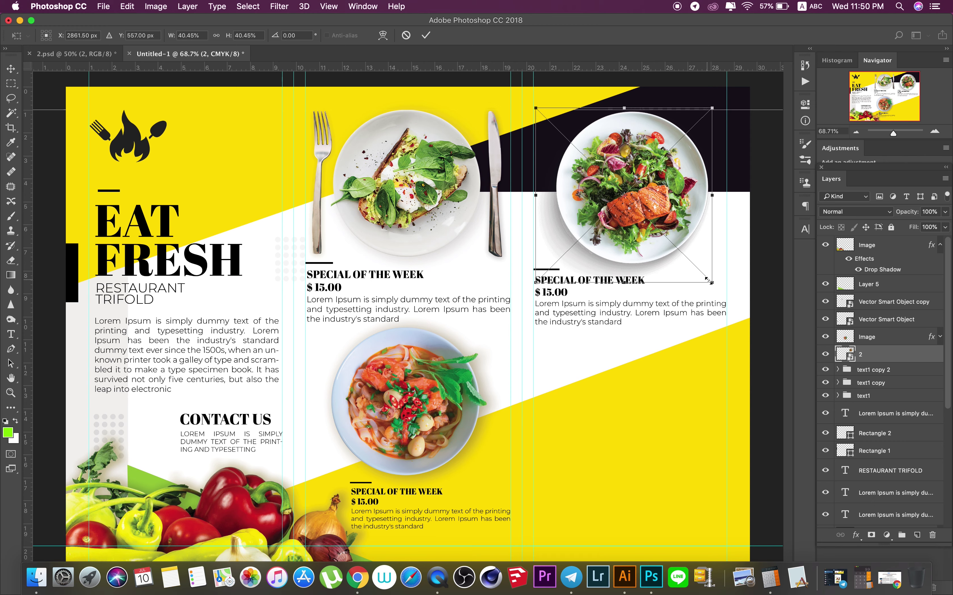
drag(708, 280, 703, 273)
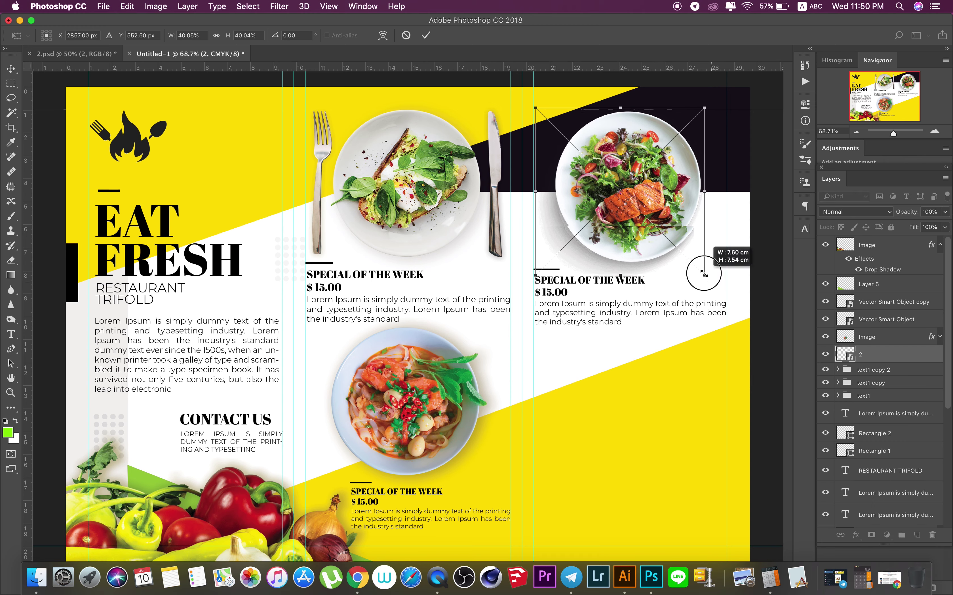
click(425, 35)
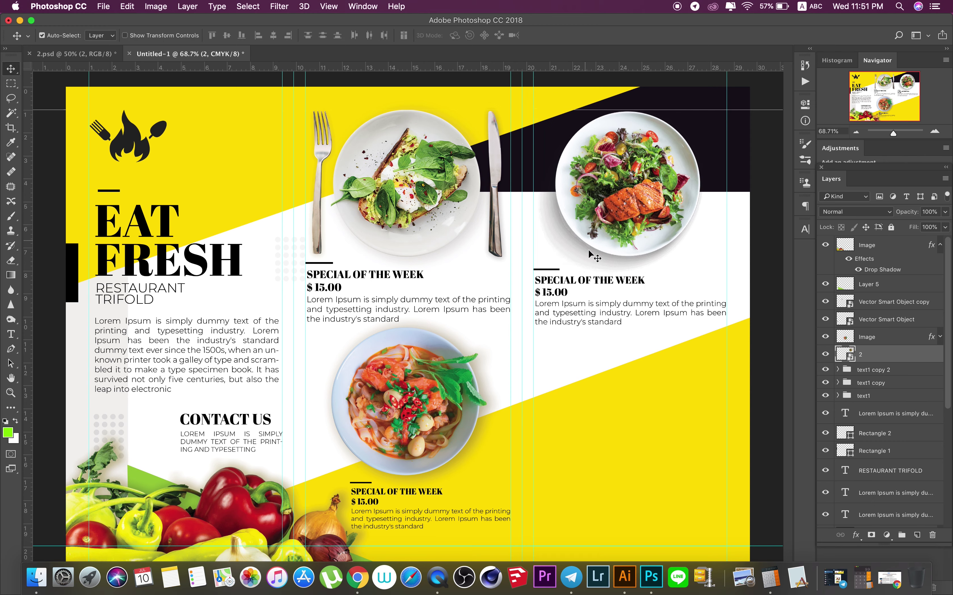
- Set Auto-Select to Group and select the right column's text group
click(864, 373)
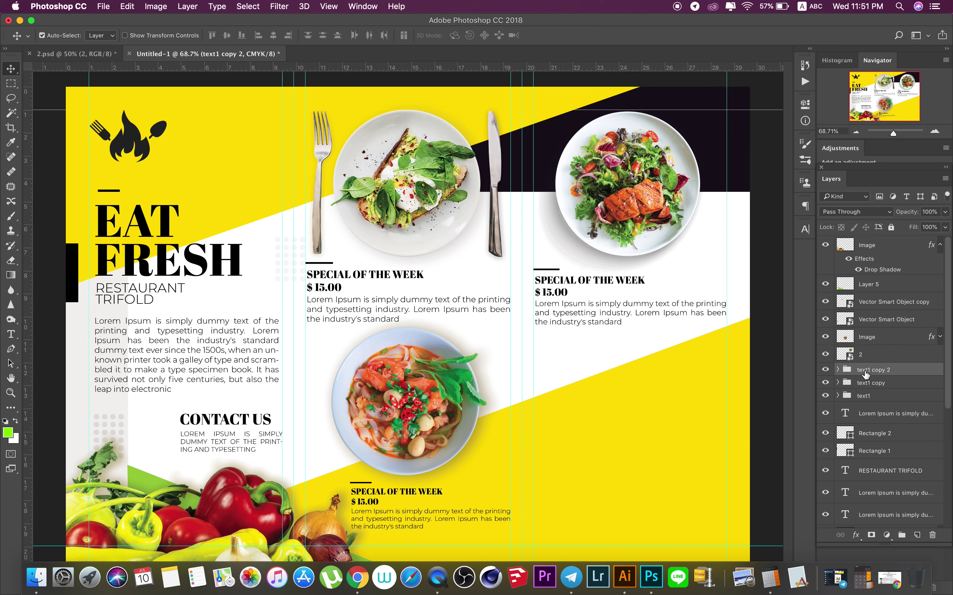
click(100, 35)
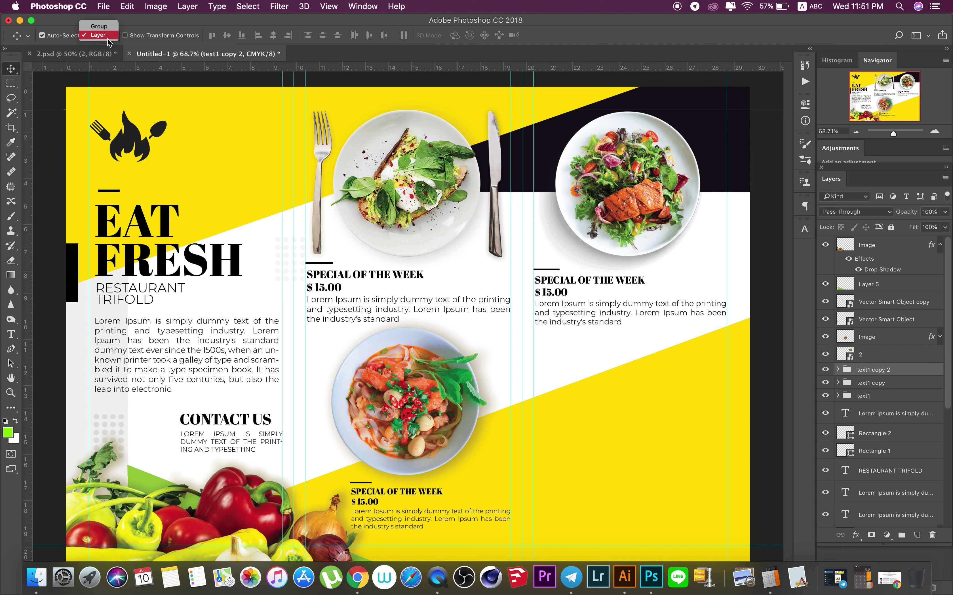
click(104, 28)
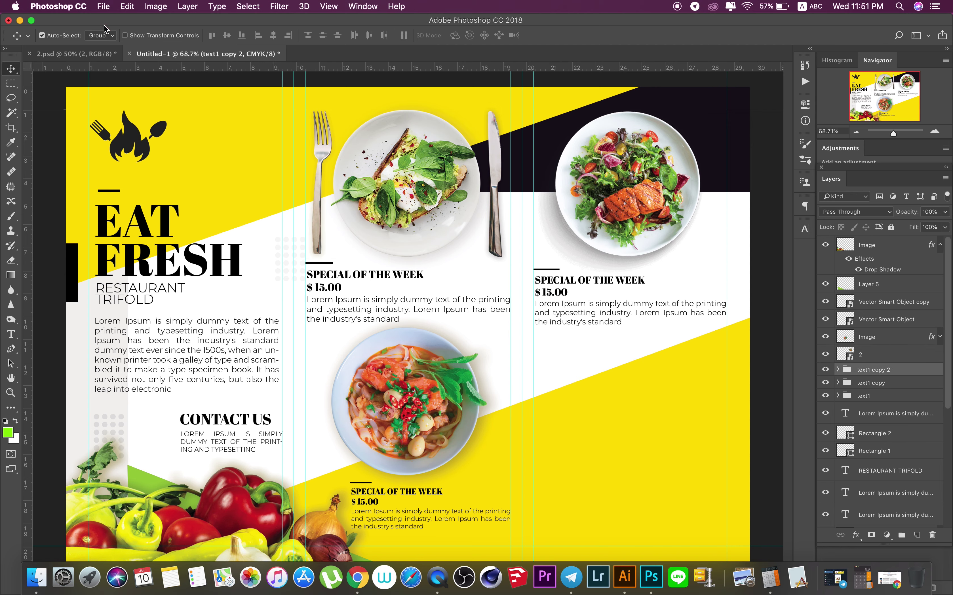
click(551, 263)
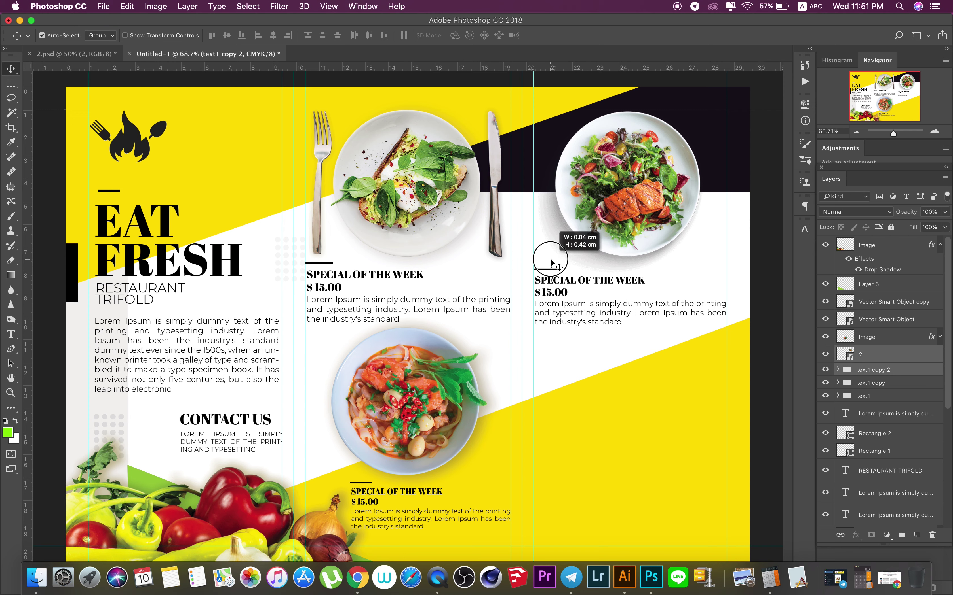
click(562, 309)
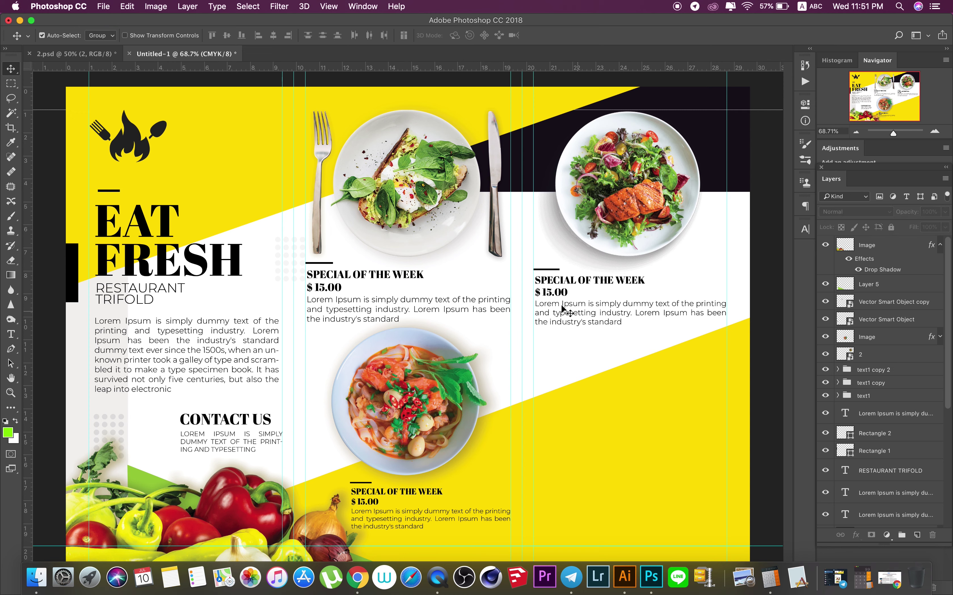
click(564, 295)
drag(566, 292, 568, 284)
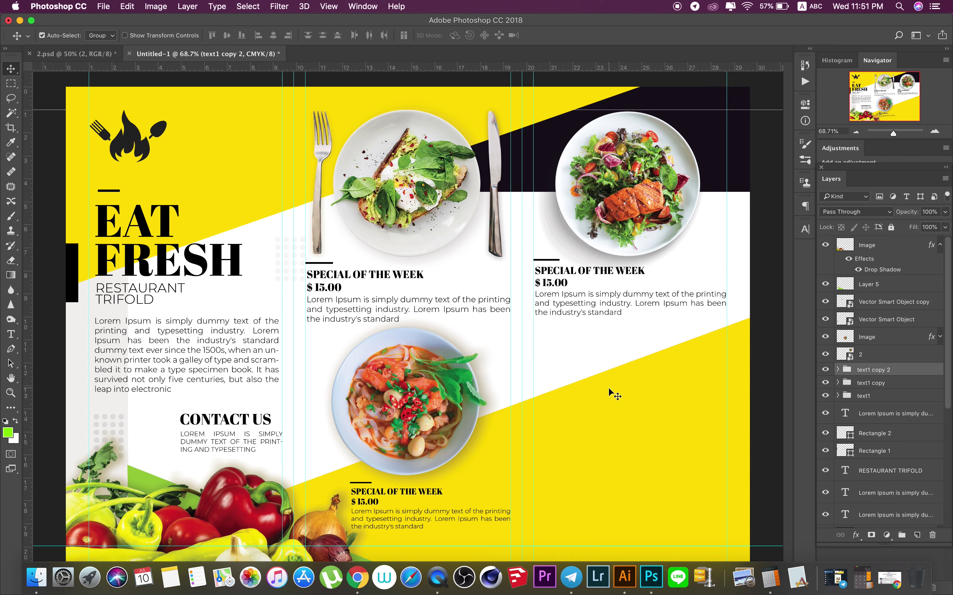
- With Auto-Select set to Layer, bring the square salad plate with fork onto the lower right yellow area
click(105, 55)
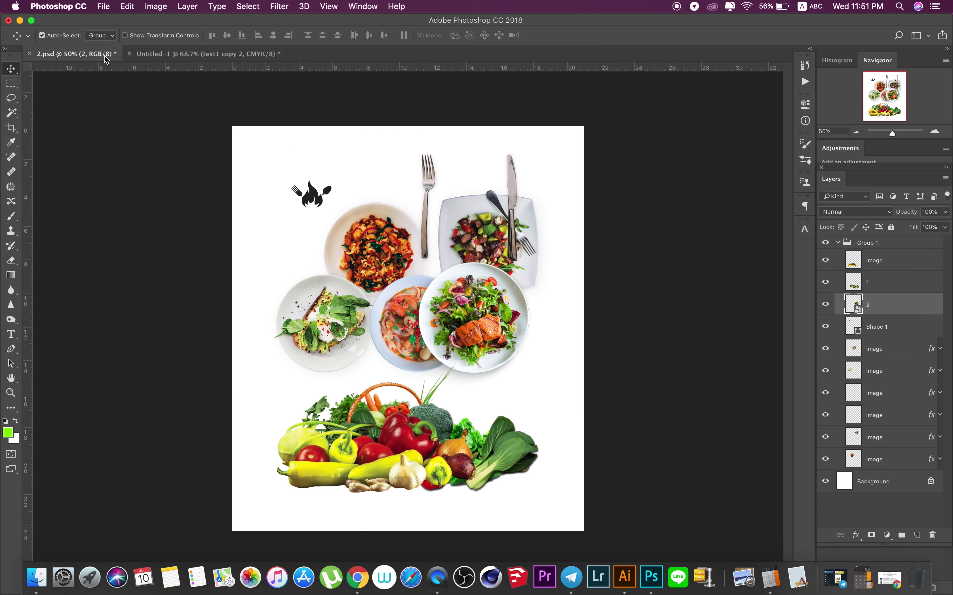
click(479, 354)
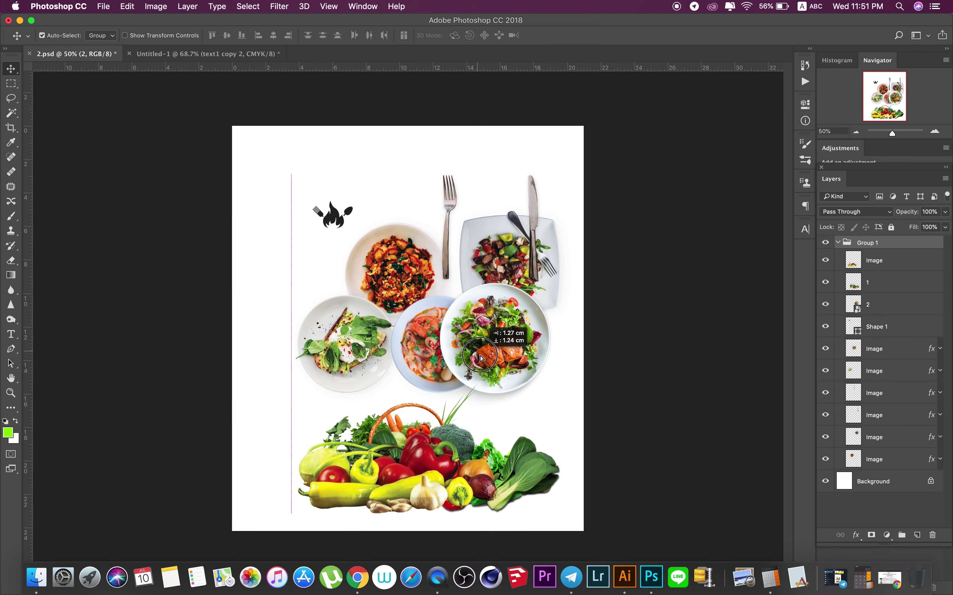
drag(479, 355, 502, 381)
click(110, 42)
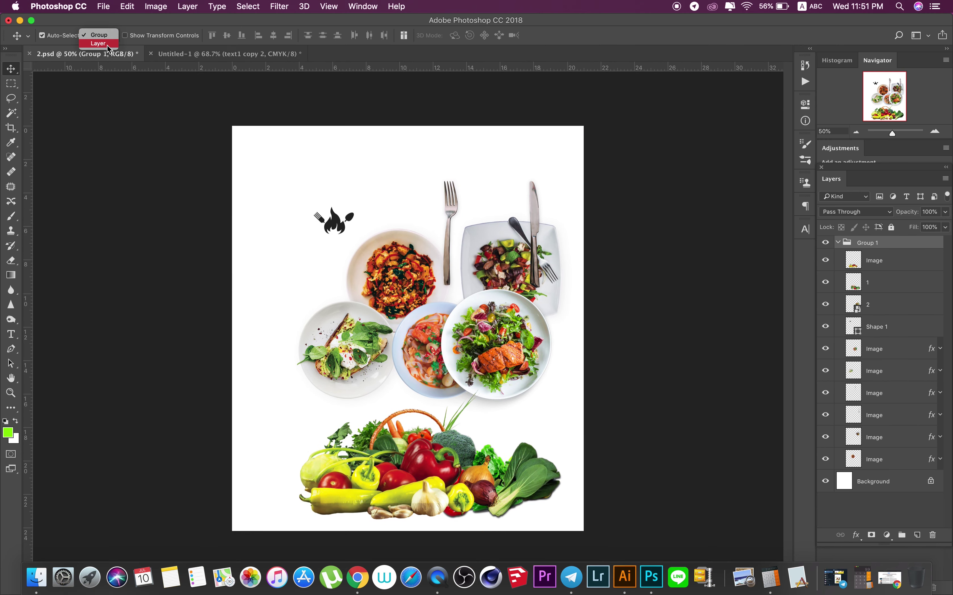
click(101, 45)
drag(520, 256, 278, 58)
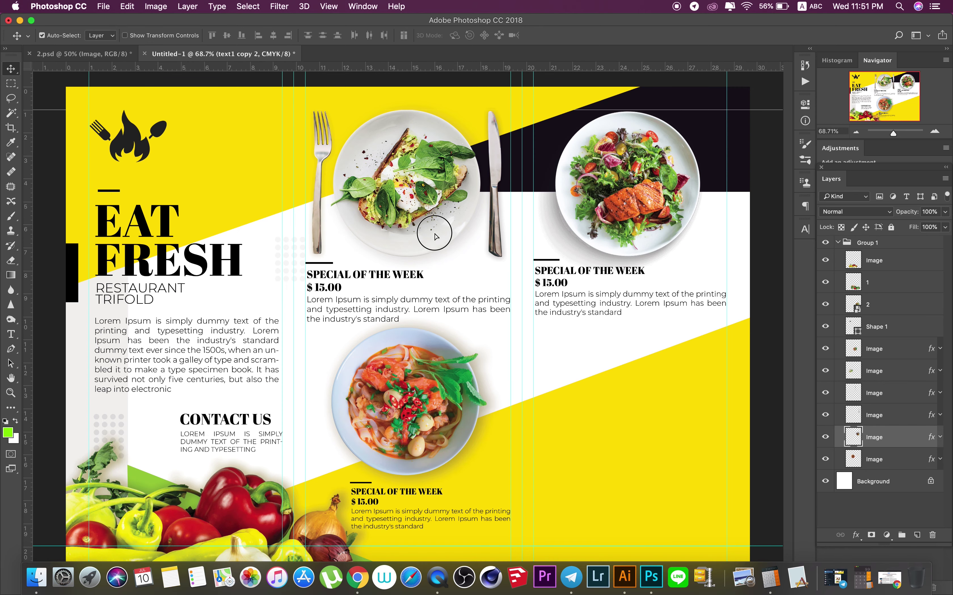
drag(278, 58, 606, 414)
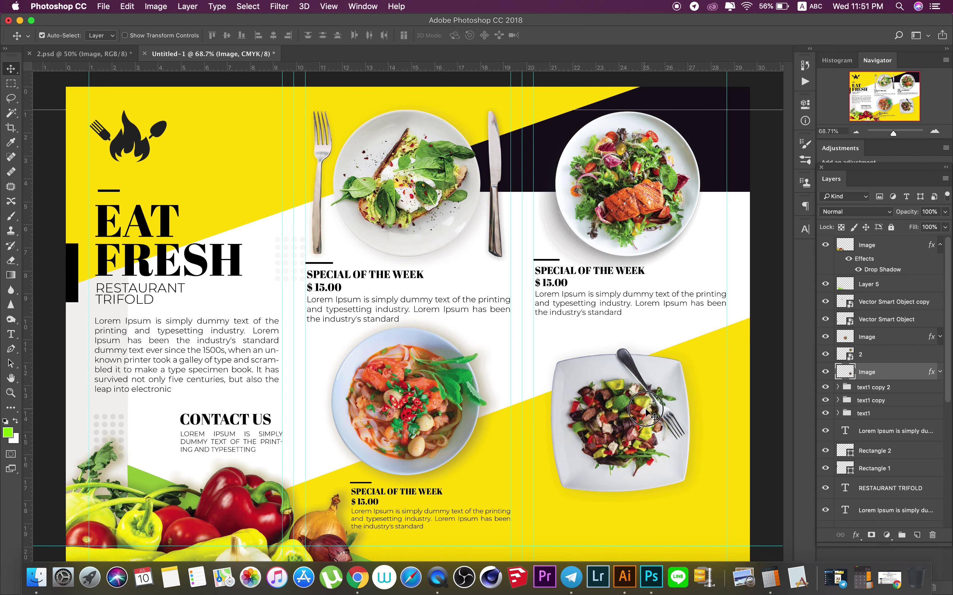
drag(644, 412, 653, 395)
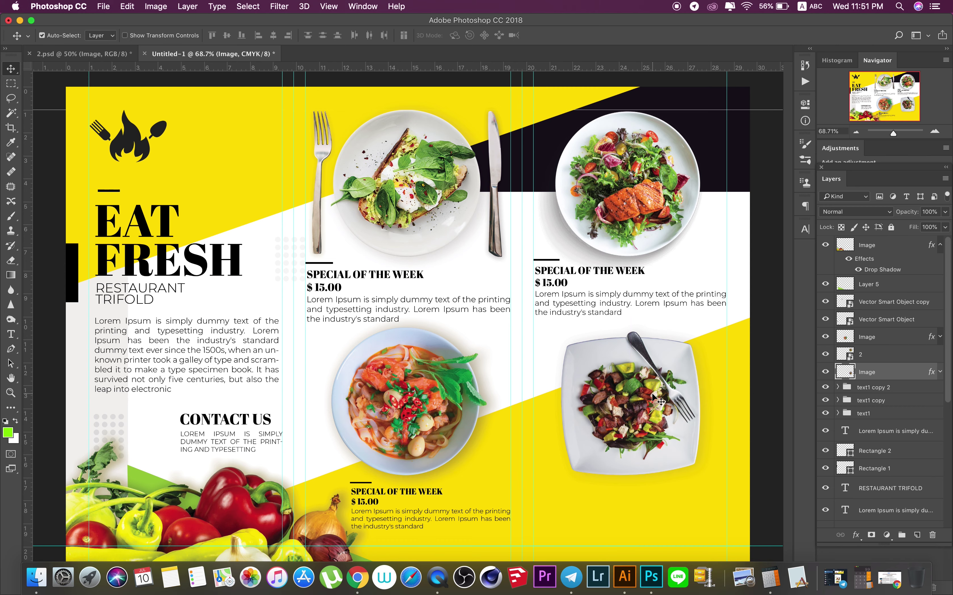
- Darken the square plate with a Curves adjustment mapping input 55 to output 42
key(super+shift+l)
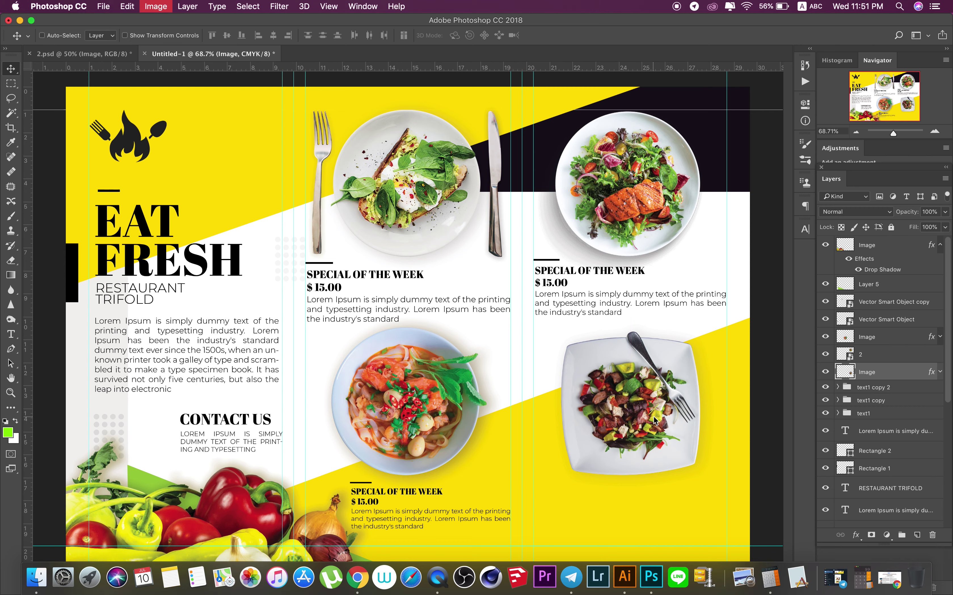
key(super+m)
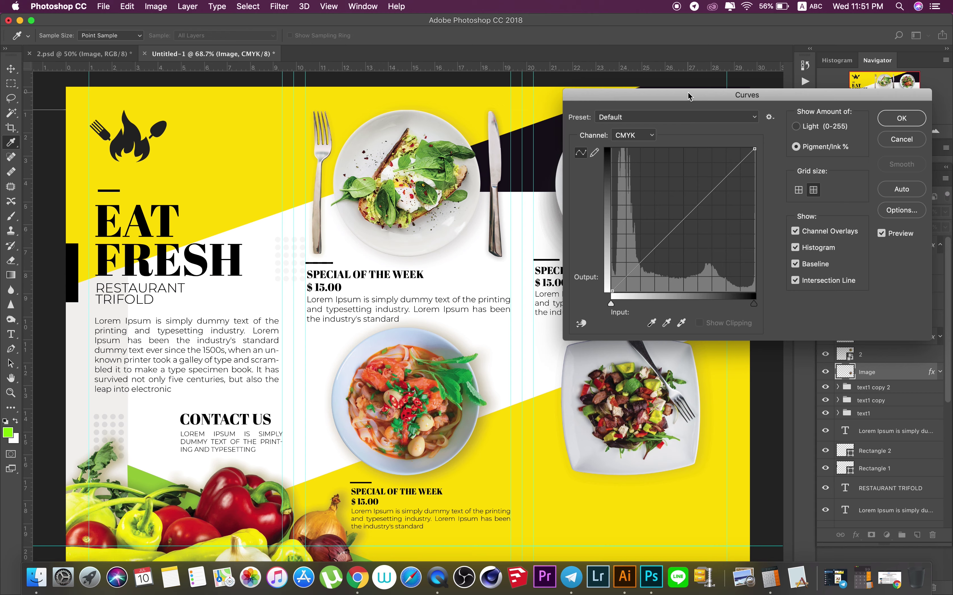
drag(687, 94, 470, 57)
drag(465, 186, 475, 194)
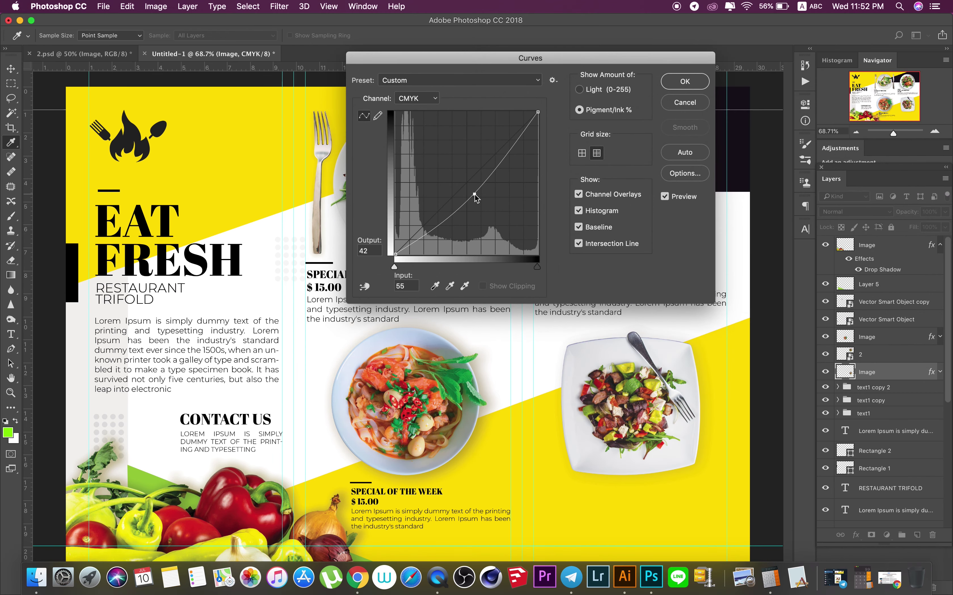
click(692, 83)
click(692, 83)
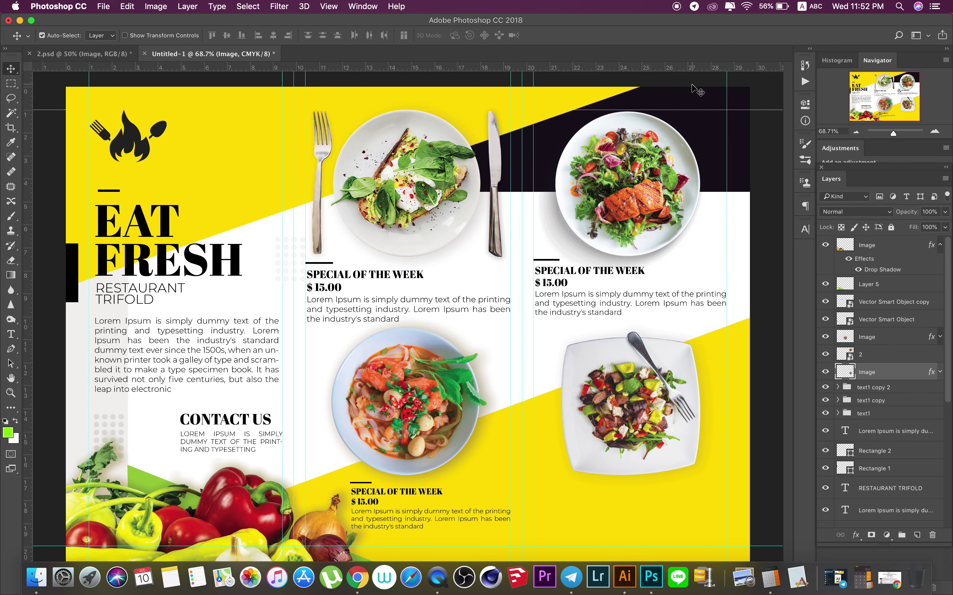
- Zoom the view to 100% actual size and scroll to the plates
right_click(654, 408)
right_click(654, 408)
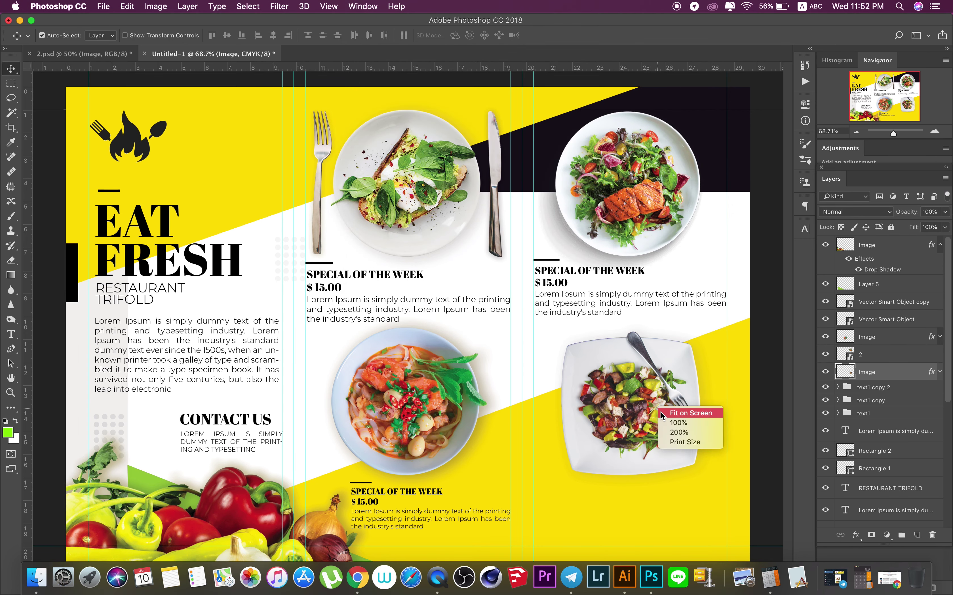
click(672, 428)
scroll(622, 402, down, 3)
scroll(622, 402, right, 5)
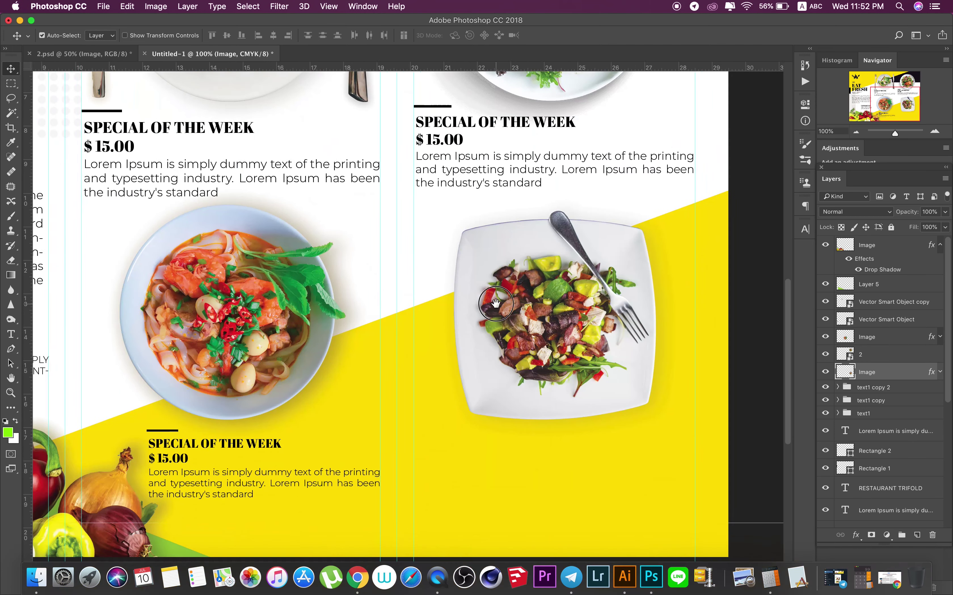
- Give the square plate a dark yellow drop shadow at 24% opacity and size 87
double_click(930, 372)
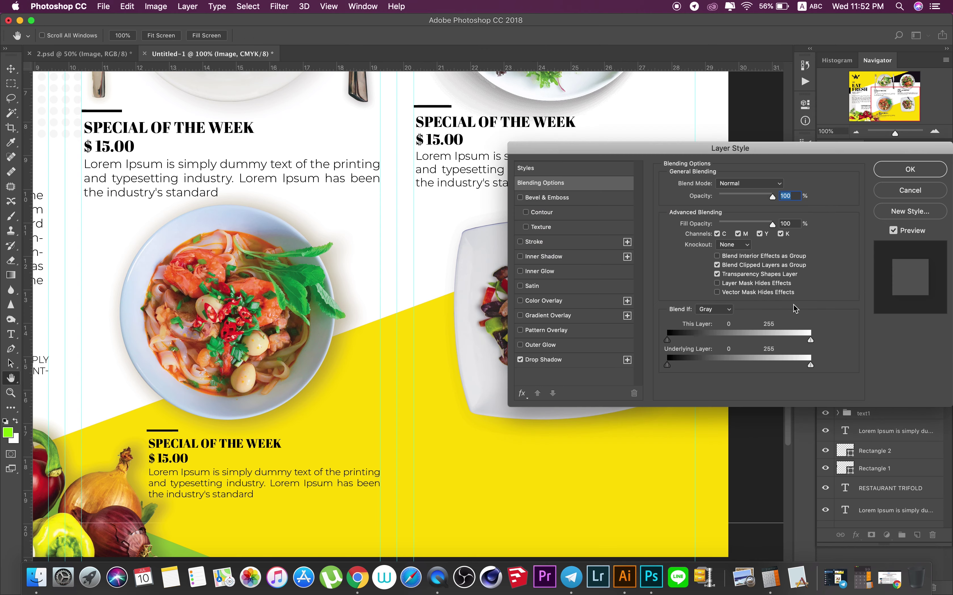
mouse_move(627, 153)
mouse_down()
mouse_move(466, 90)
mouse_move(409, 45)
mouse_up()
click(358, 252)
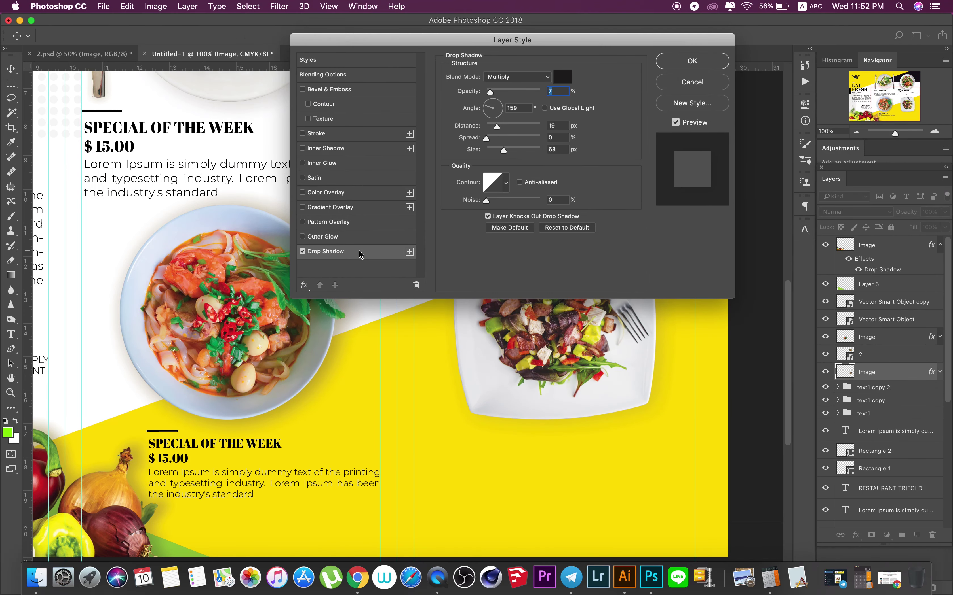
click(563, 78)
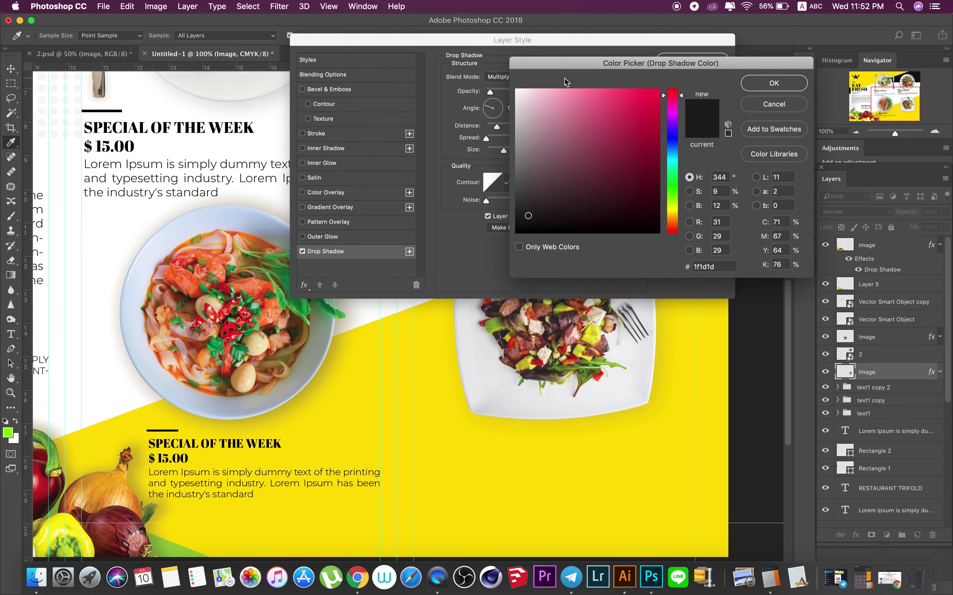
click(615, 441)
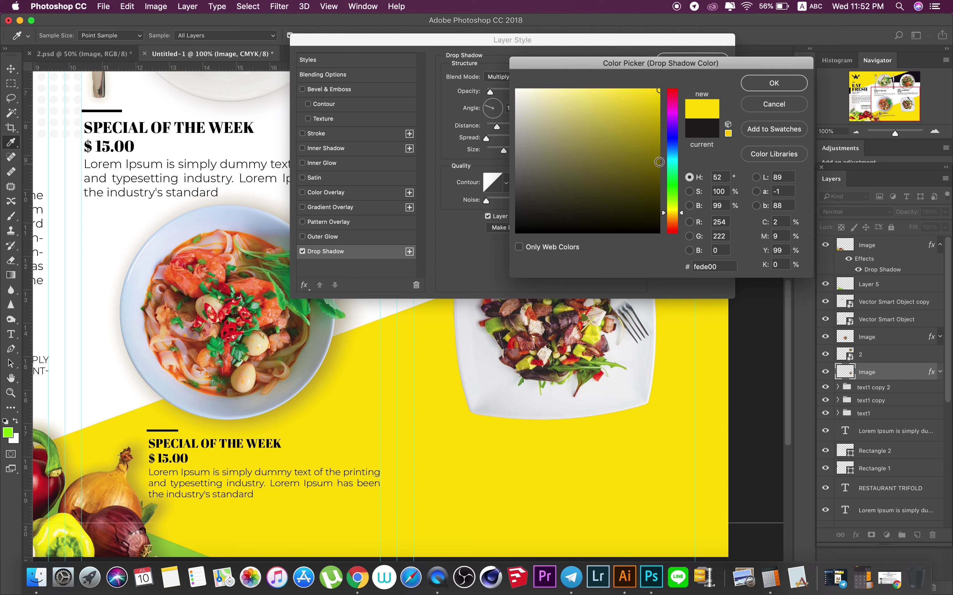
click(655, 156)
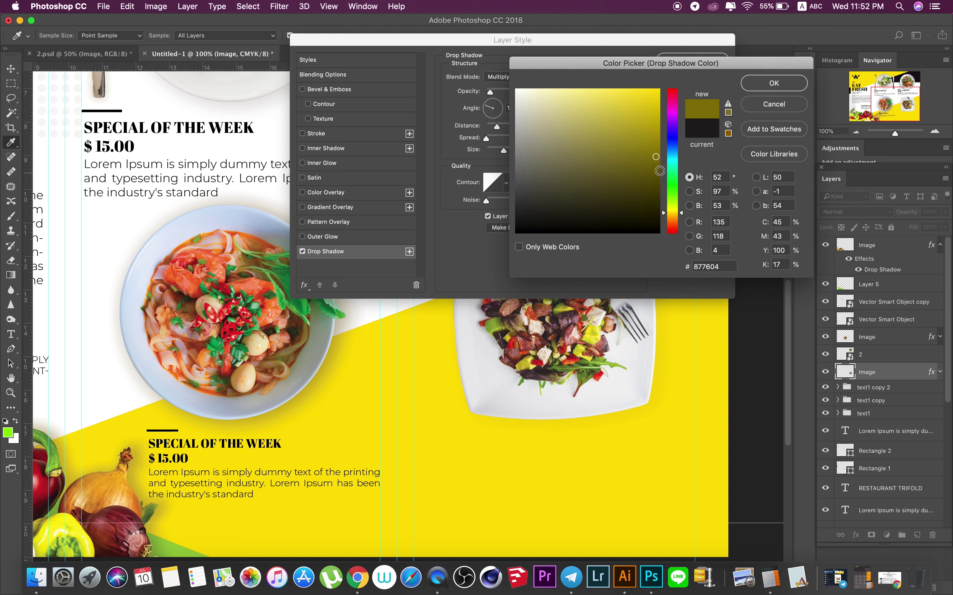
click(657, 167)
click(774, 84)
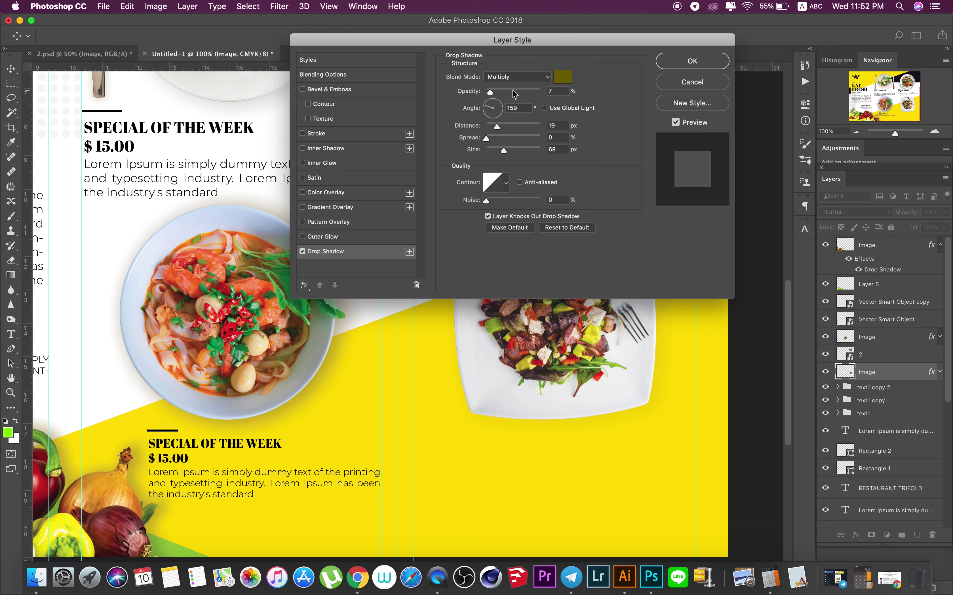
click(498, 92)
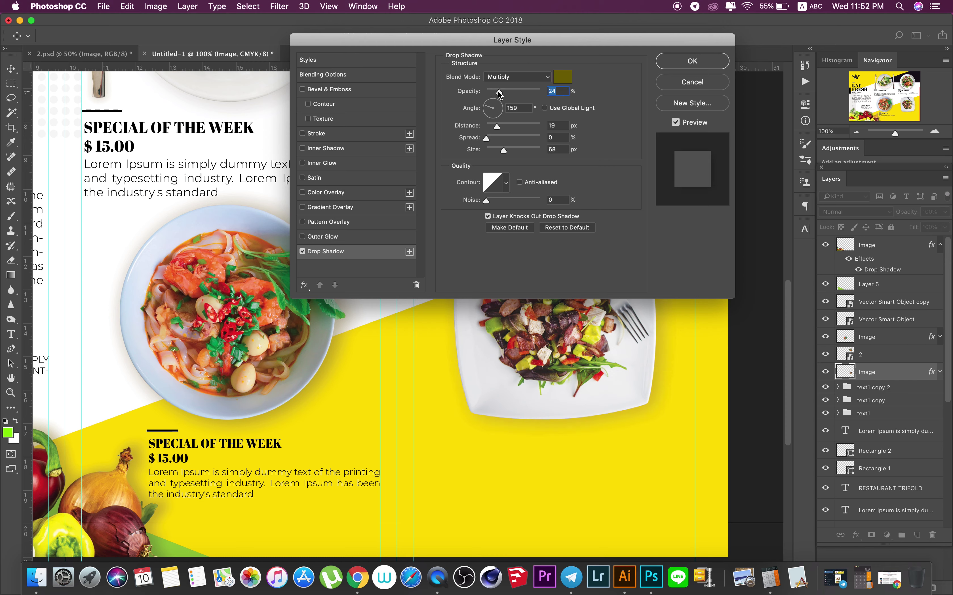
click(510, 150)
click(678, 66)
- Duplicate the text1 copy group as text1 copy 3
click(276, 449)
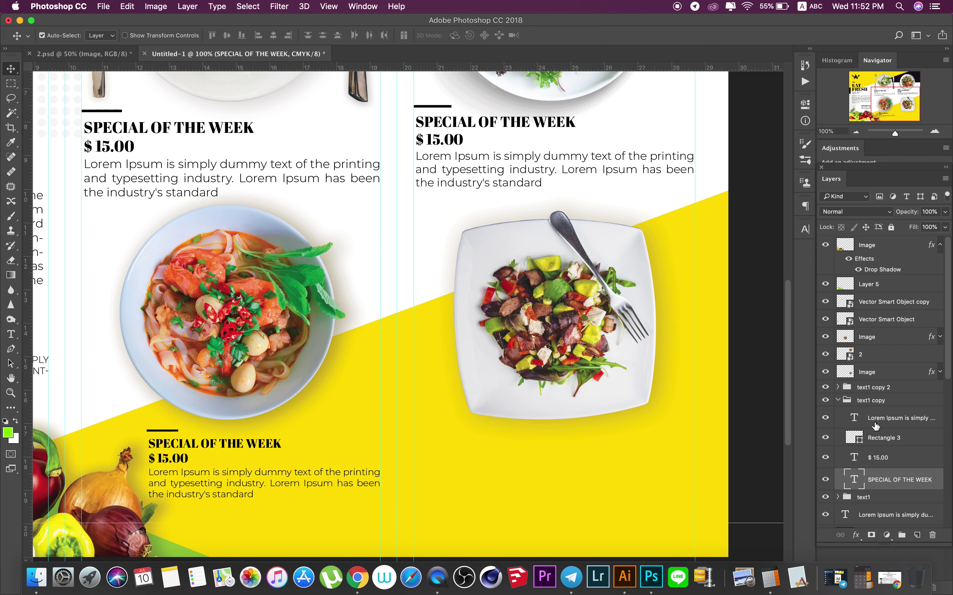
click(839, 401)
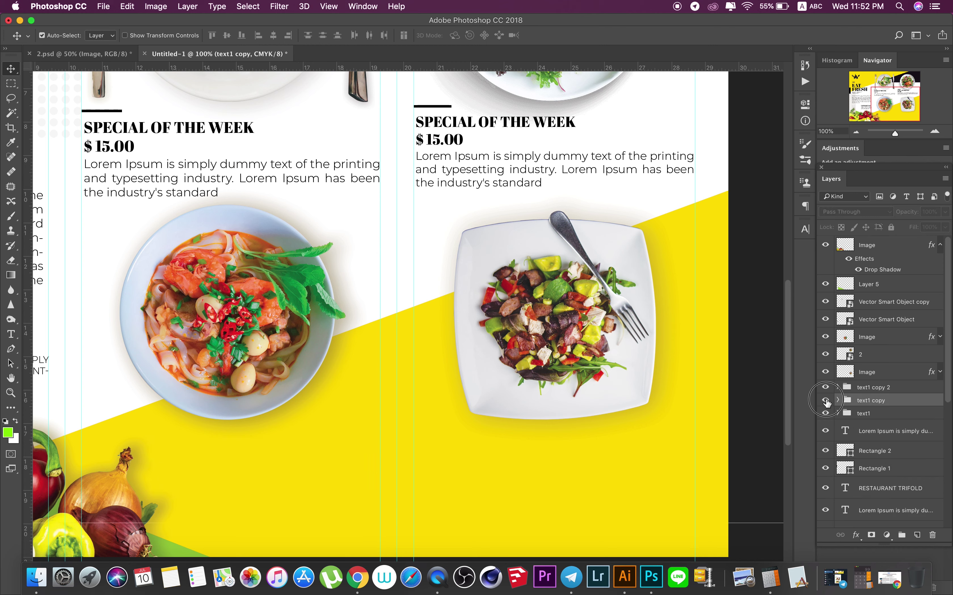
click(826, 400)
right_click(891, 405)
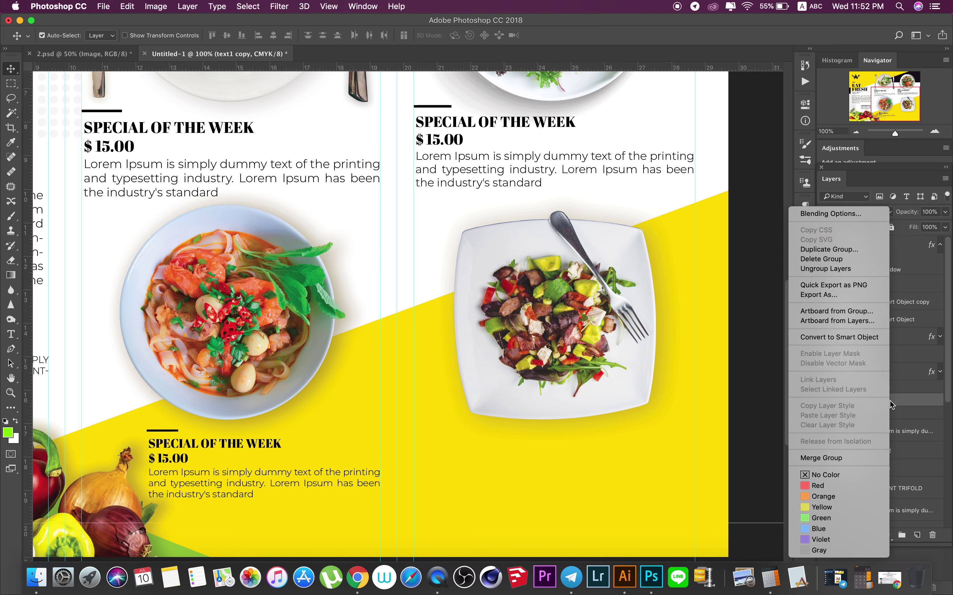
click(828, 250)
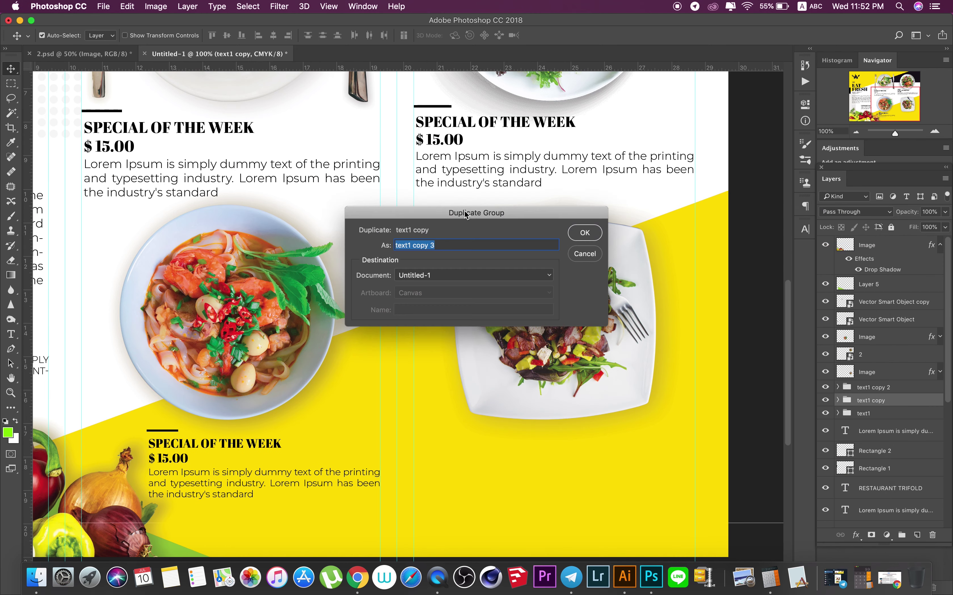
click(572, 236)
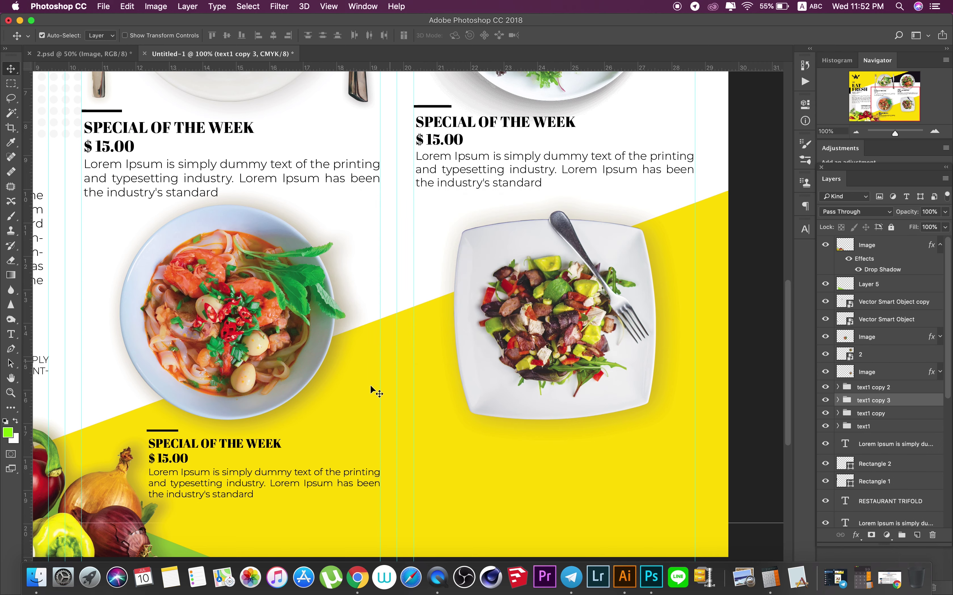
- Move the copied text block beneath the square salad plate and fit the brochure on screen
click(101, 35)
mouse_move(181, 462)
mouse_down()
mouse_move(465, 458)
mouse_move(456, 460)
mouse_up()
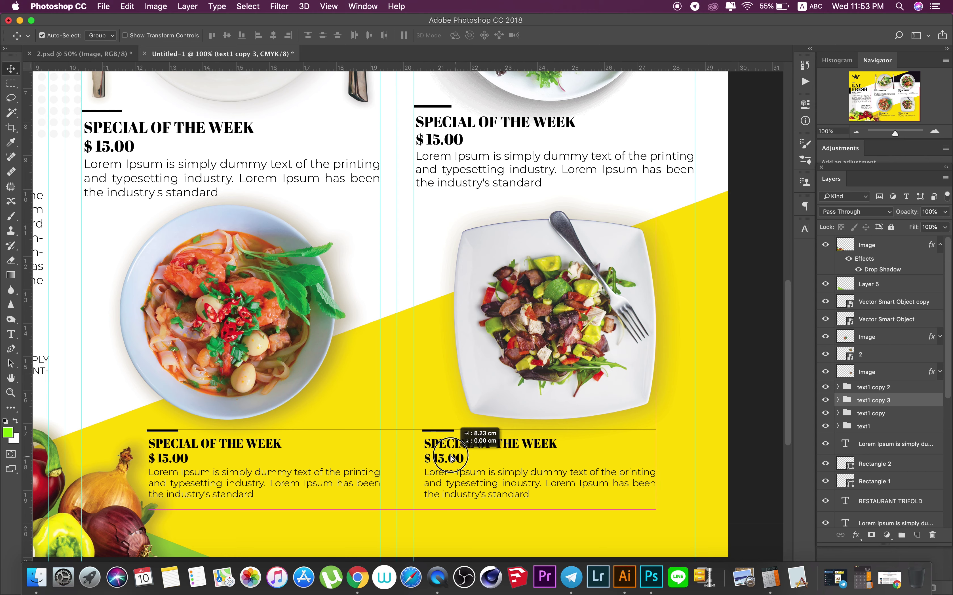
drag(456, 460, 450, 458)
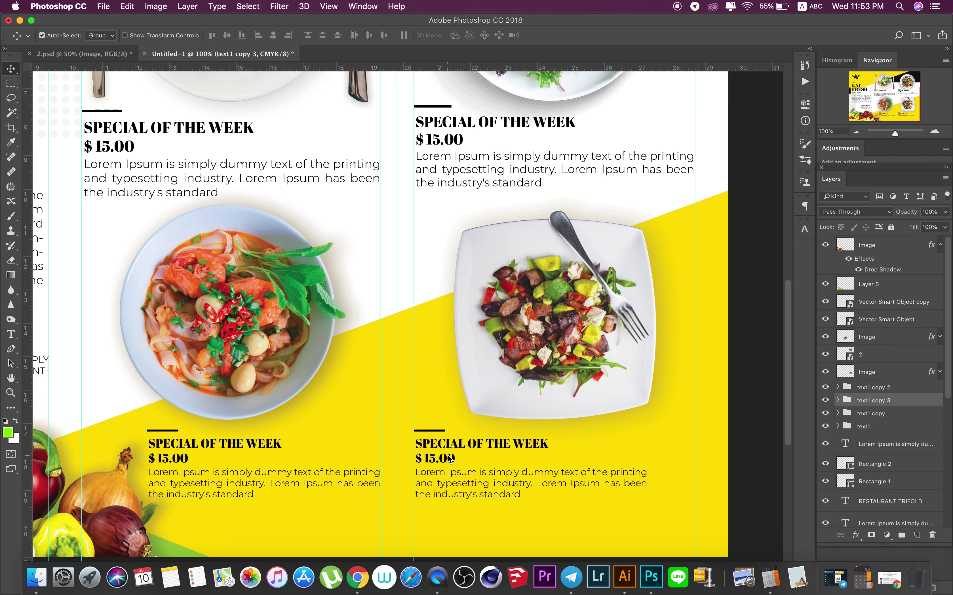
right_click(440, 339)
click(441, 341)
right_click(444, 339)
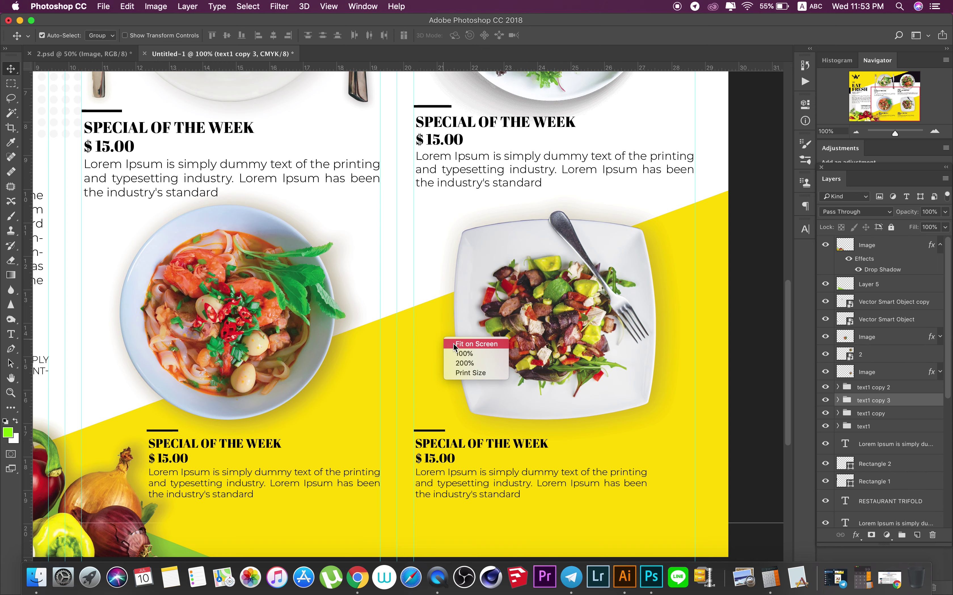
click(453, 344)
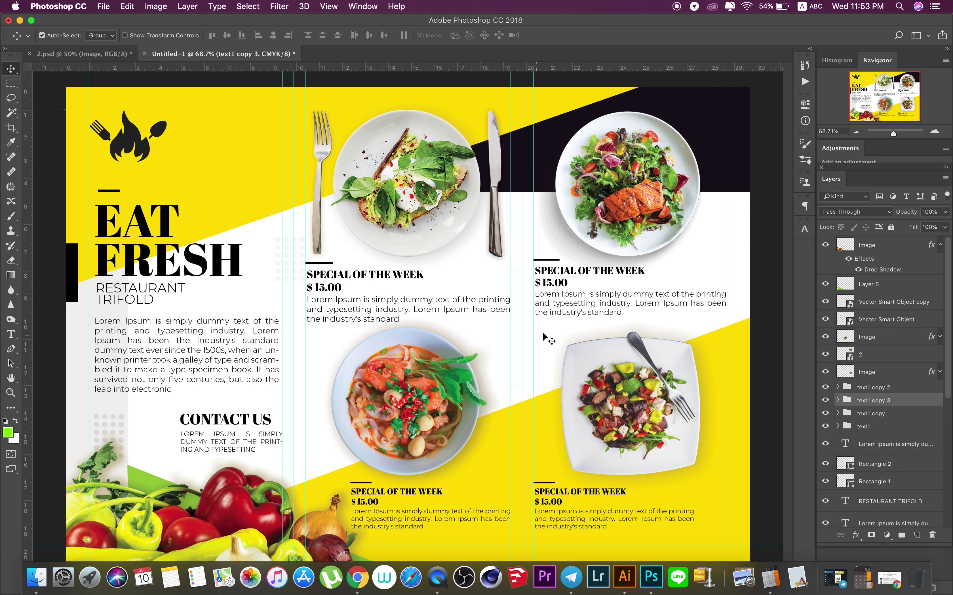
- Alt-drag copies of the dot pattern to the lower right, straight below, and further right
click(298, 285)
drag(299, 284, 730, 533)
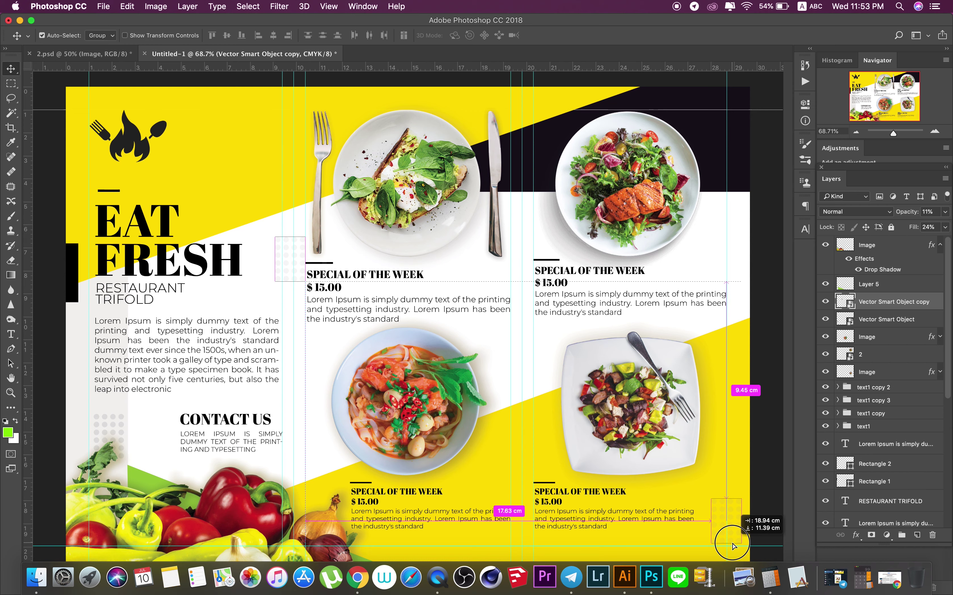
drag(730, 533, 732, 544)
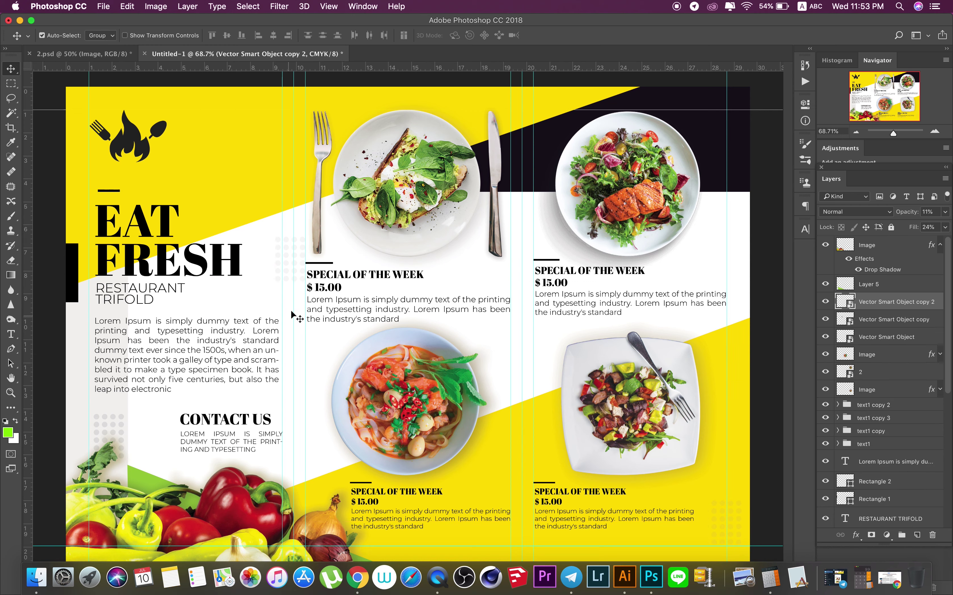
click(289, 282)
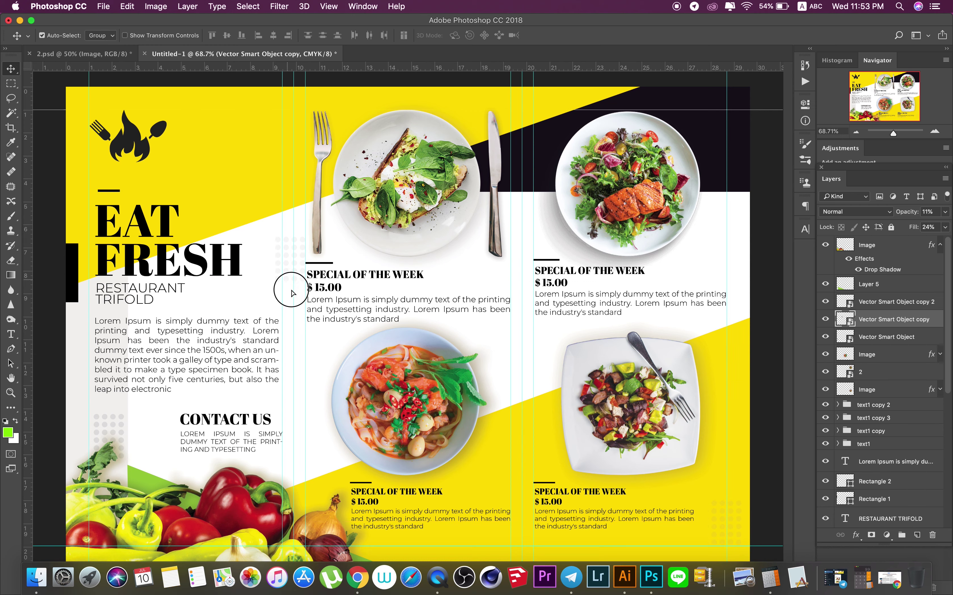
drag(288, 282, 307, 511)
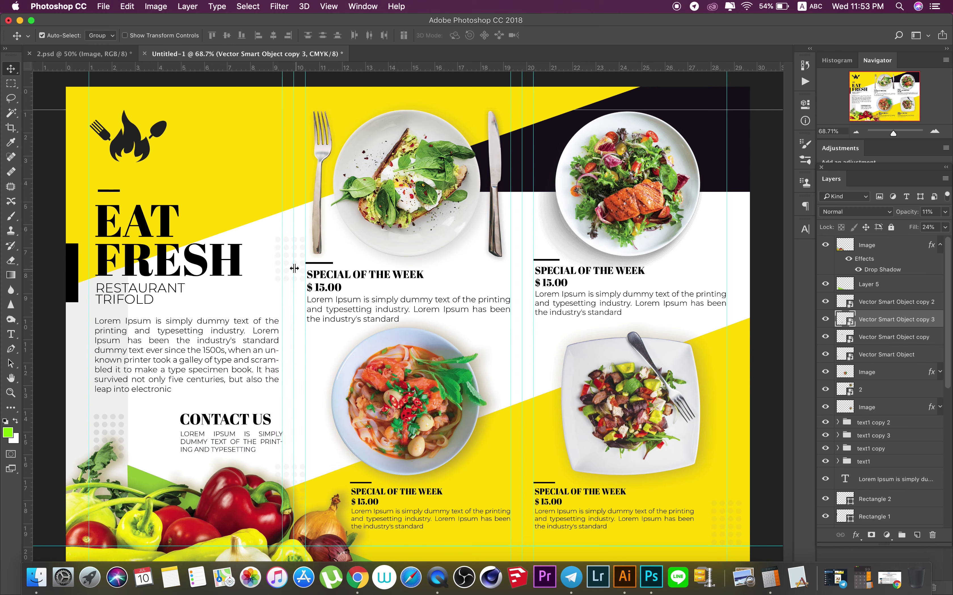
drag(290, 267, 523, 265)
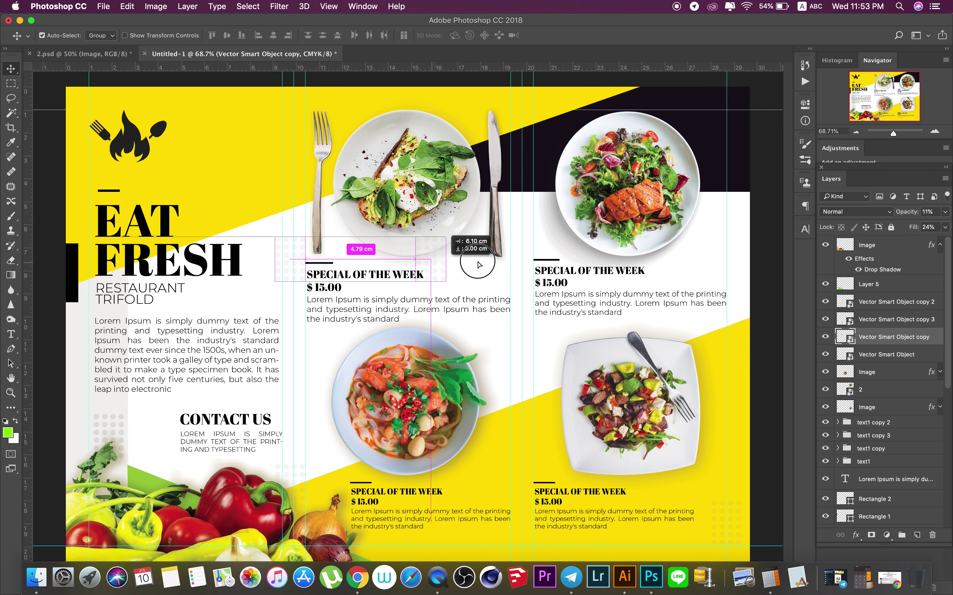
drag(524, 265, 531, 420)
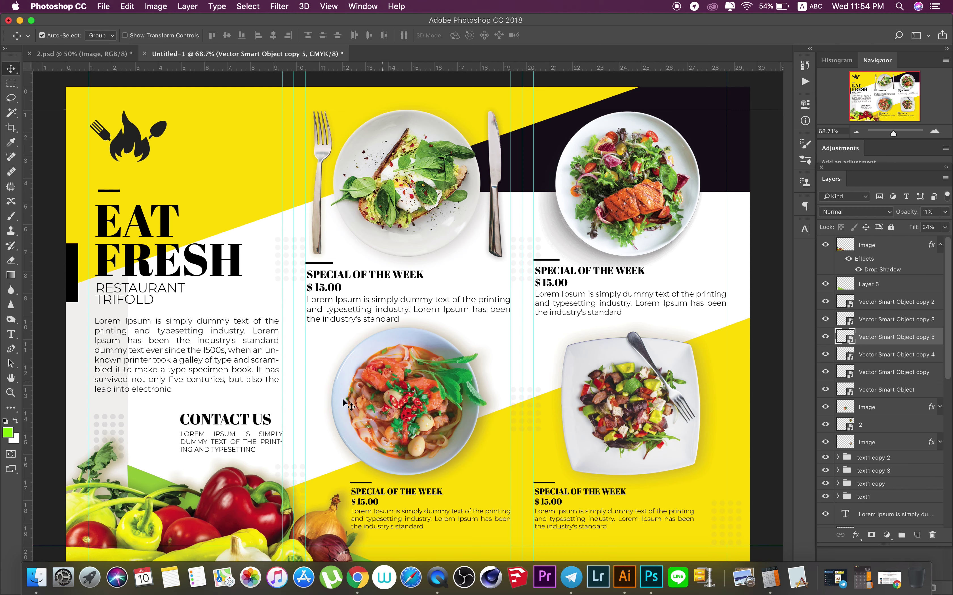
- Duplicate the vegetables Image layer
click(244, 511)
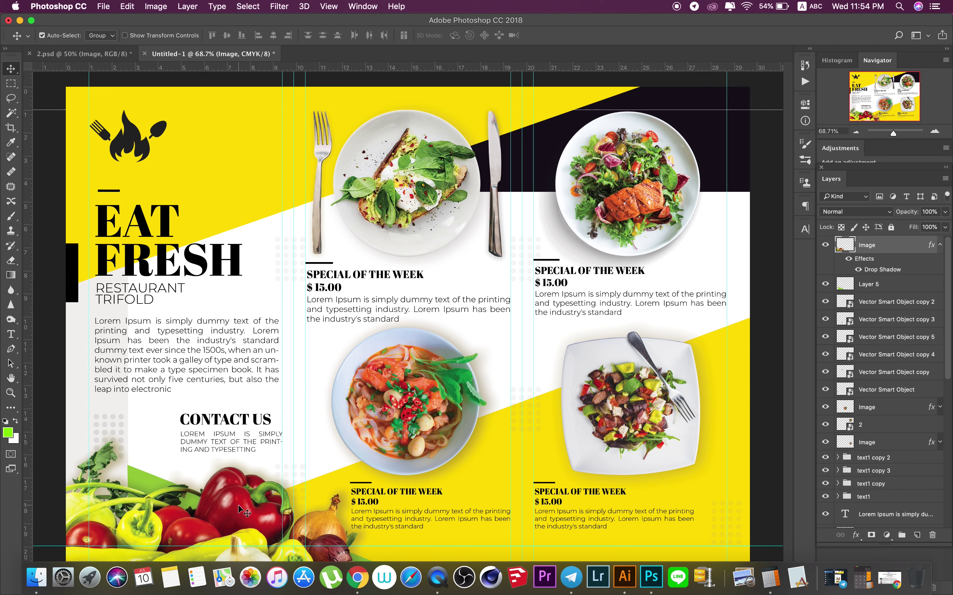
click(825, 248)
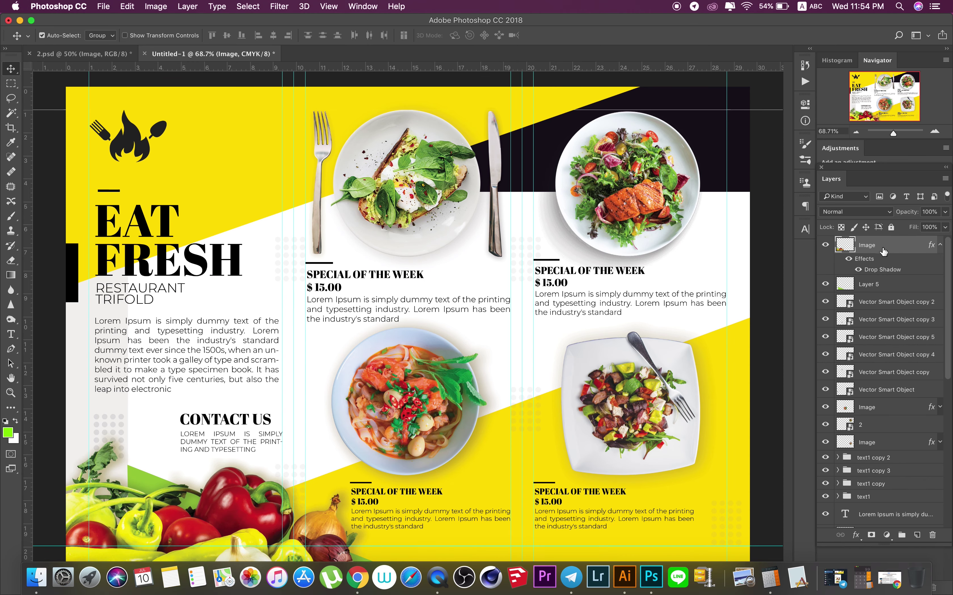
right_click(891, 250)
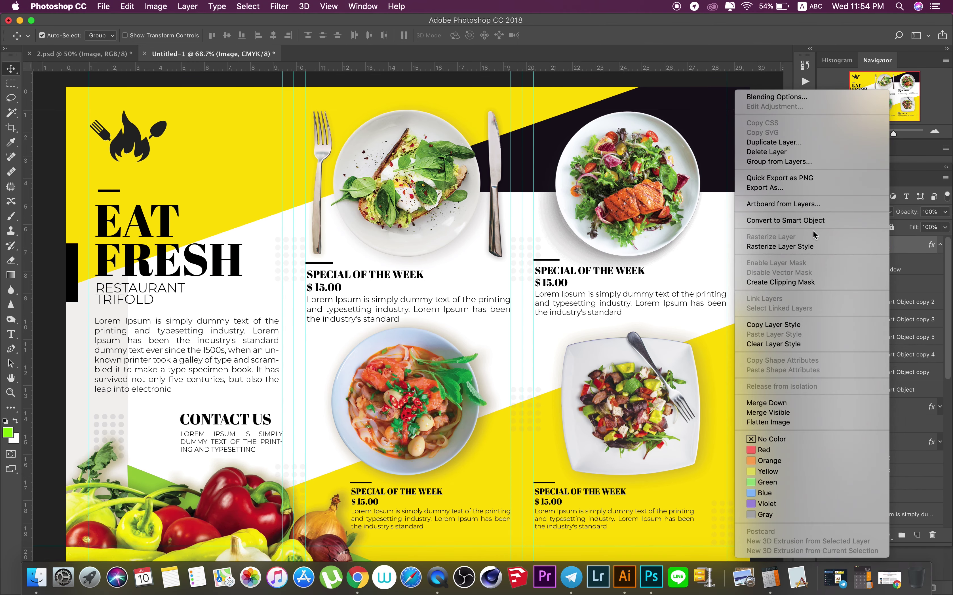
click(785, 143)
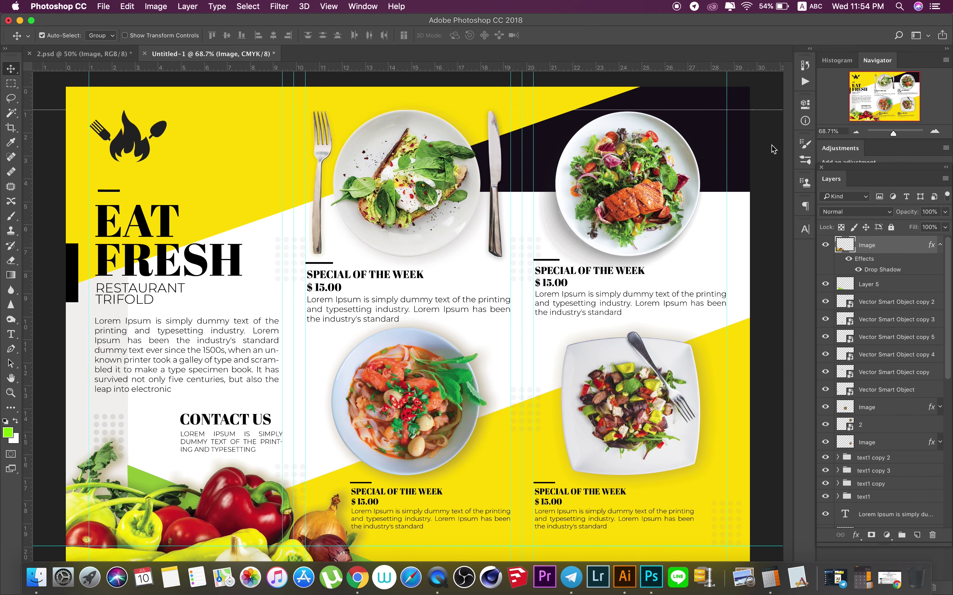
key(Return)
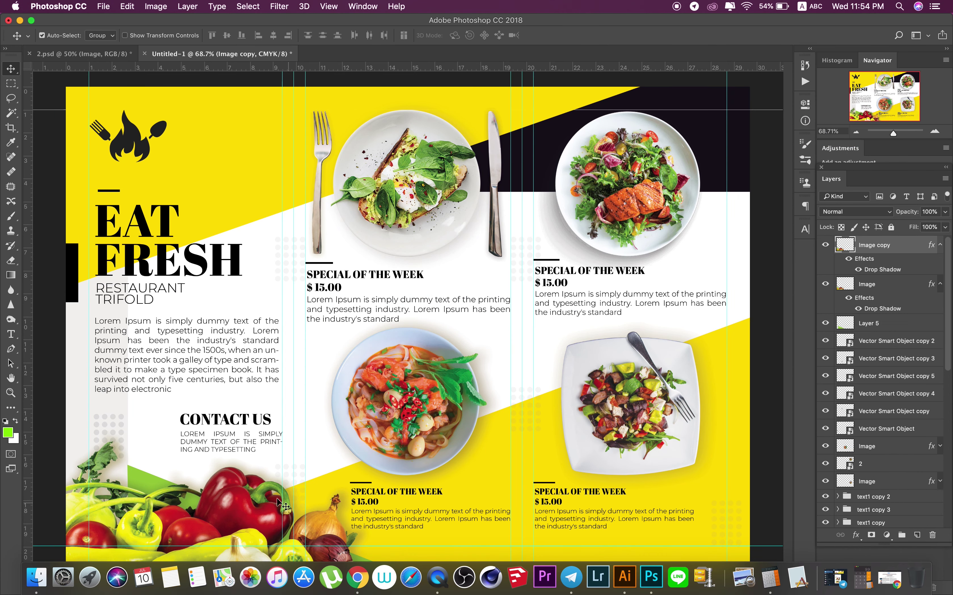
- Move the vegetable copy to the top-left corner and stack it just below EAT FRESH
drag(224, 443, 228, 118)
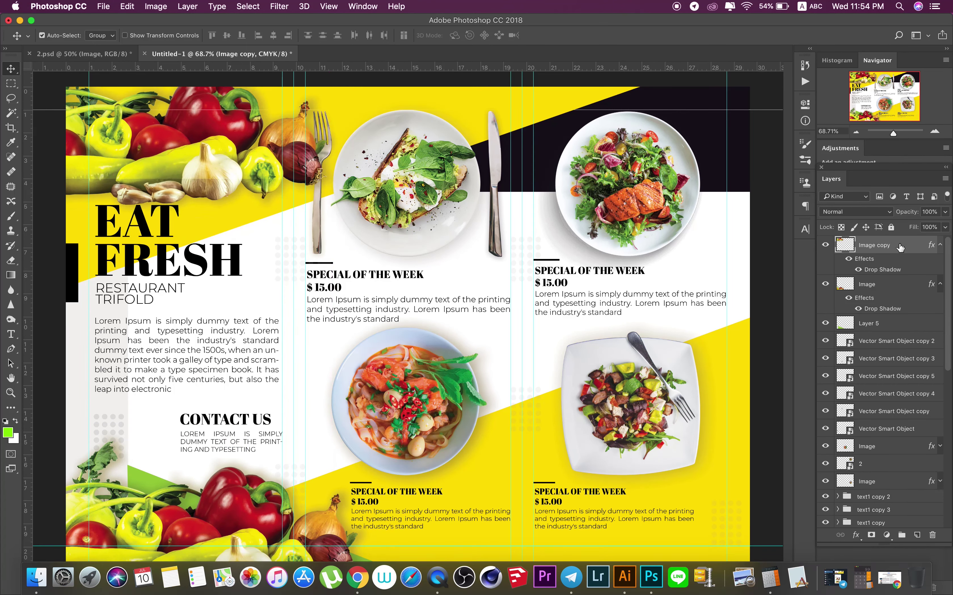
drag(901, 251, 902, 490)
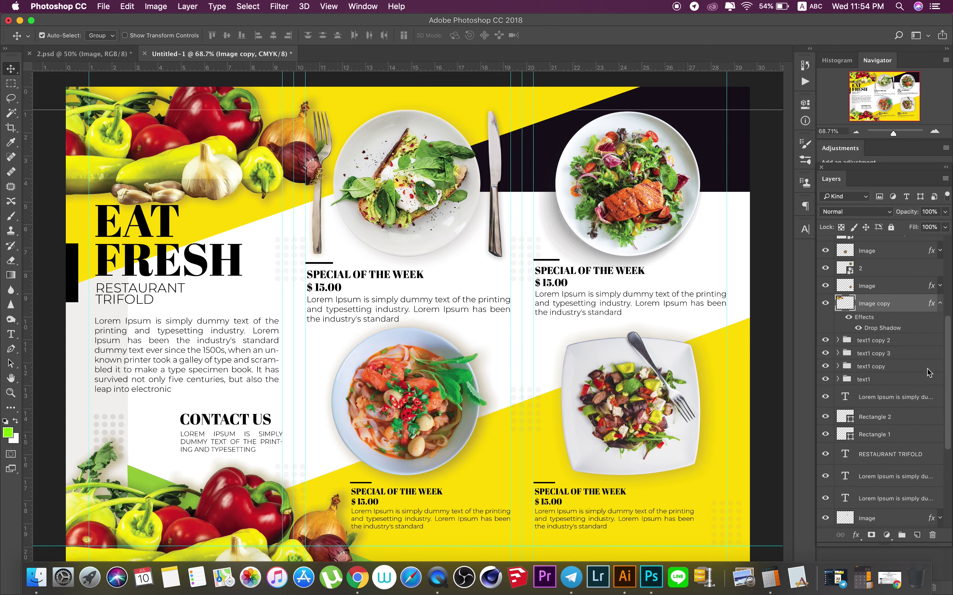
mouse_move(942, 386)
mouse_down()
mouse_move(896, 455)
mouse_move(897, 487)
mouse_up()
drag(946, 417, 947, 463)
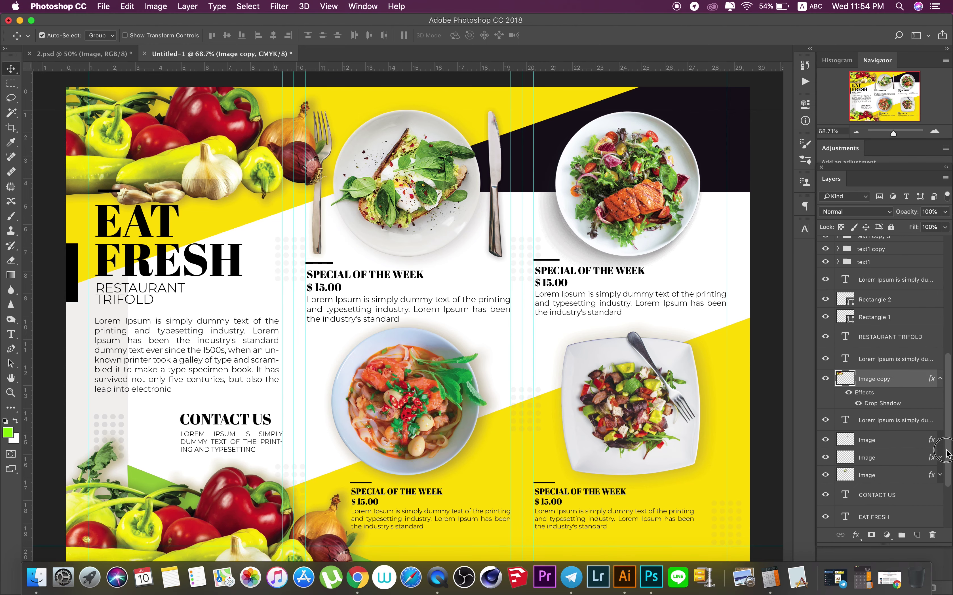
drag(885, 373, 902, 496)
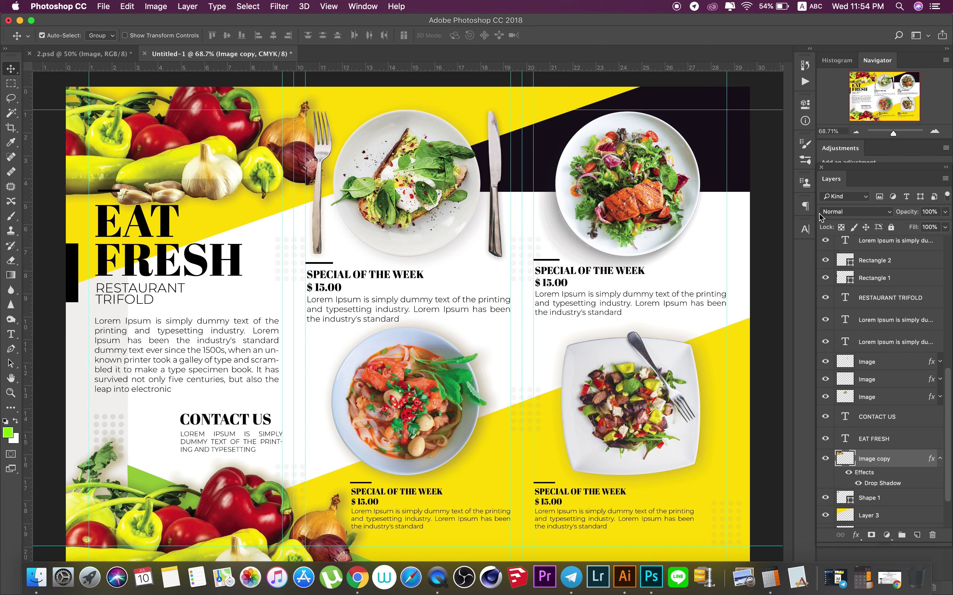
- Set the top-left vegetable copy to Overlay, shift it slightly, and lower its fill to 39%
click(836, 214)
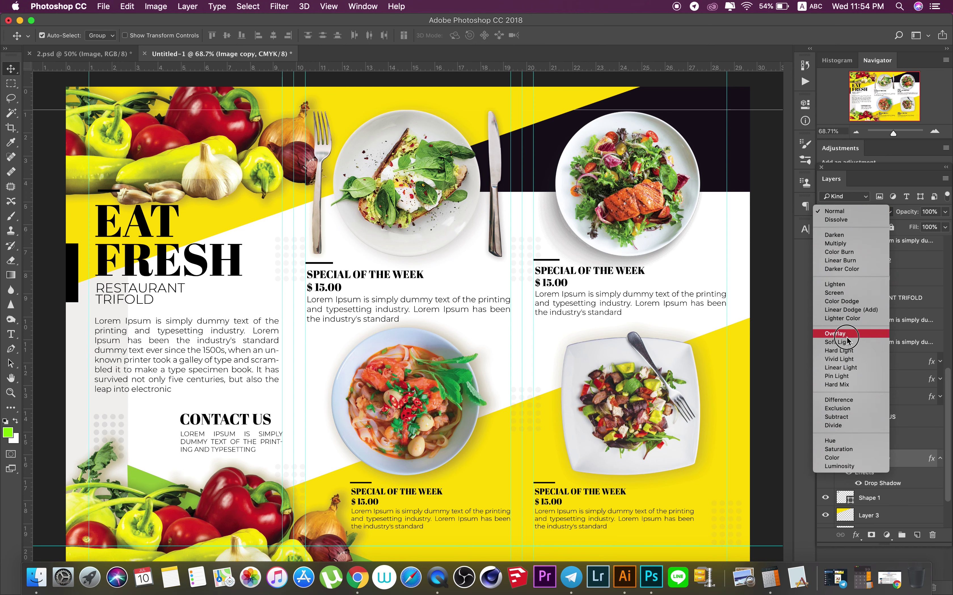
key(Escape)
key(alt+shift+o)
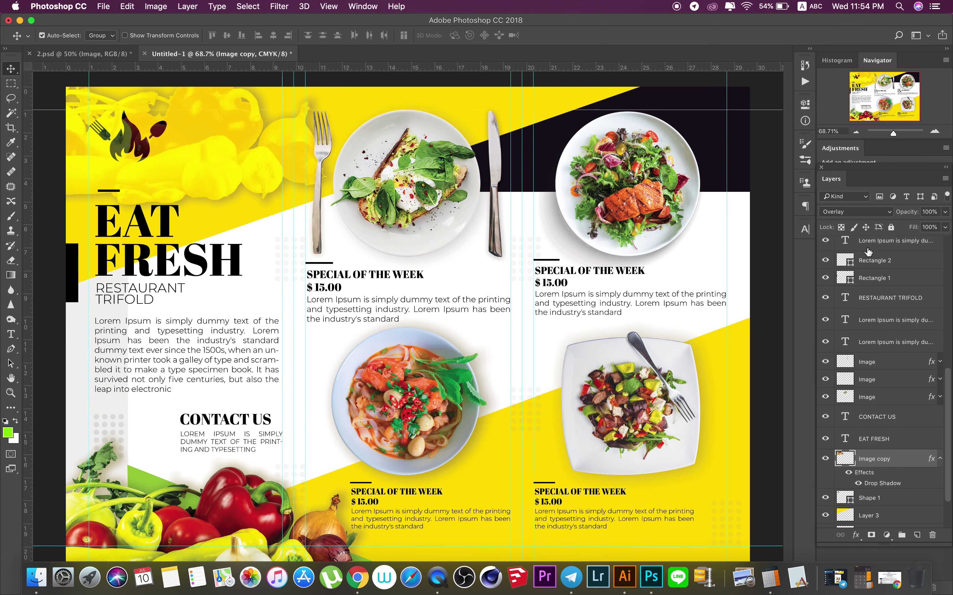
mouse_move(222, 166)
mouse_down()
mouse_move(198, 178)
mouse_move(279, 214)
mouse_up()
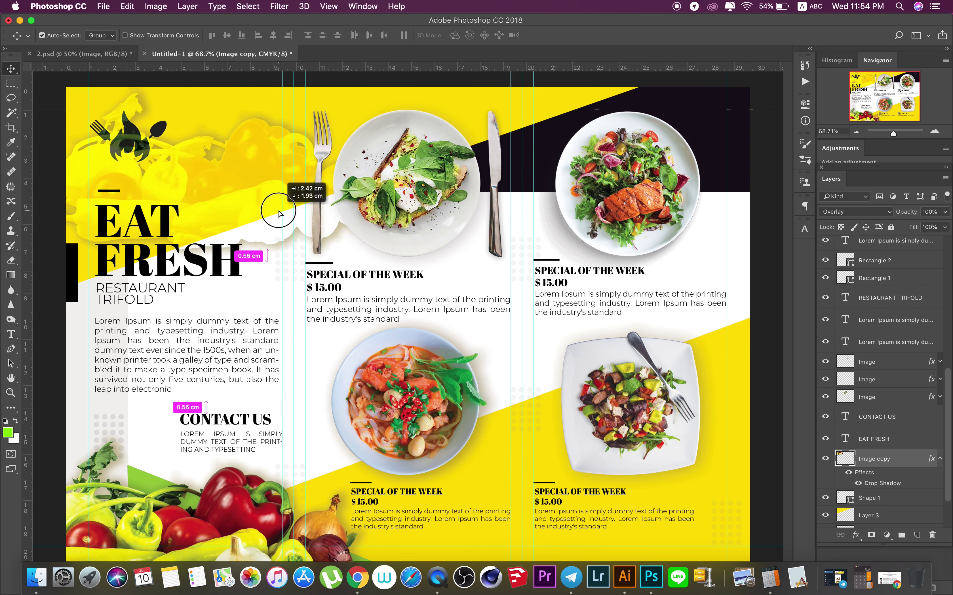
drag(279, 214, 299, 200)
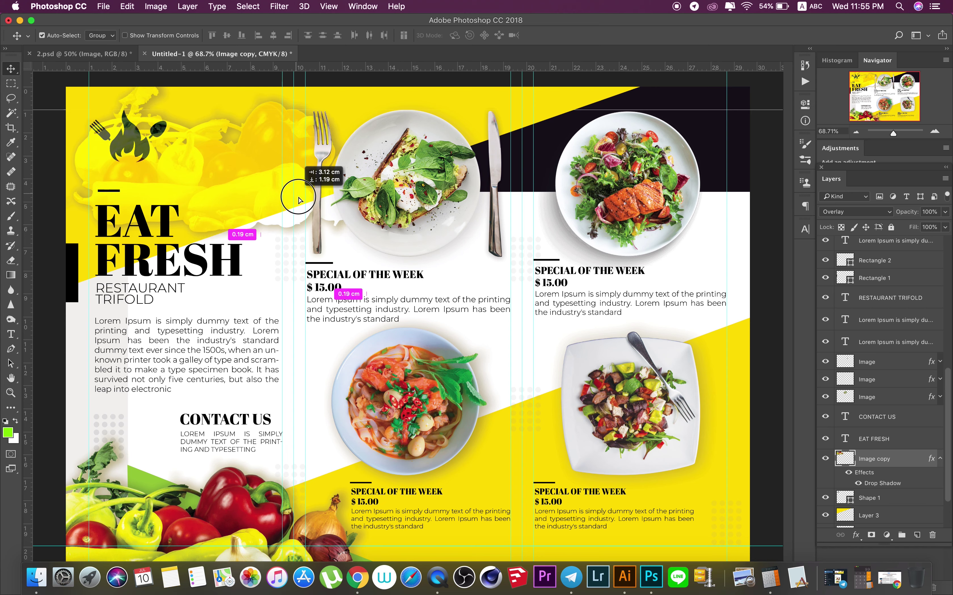
drag(299, 200, 299, 198)
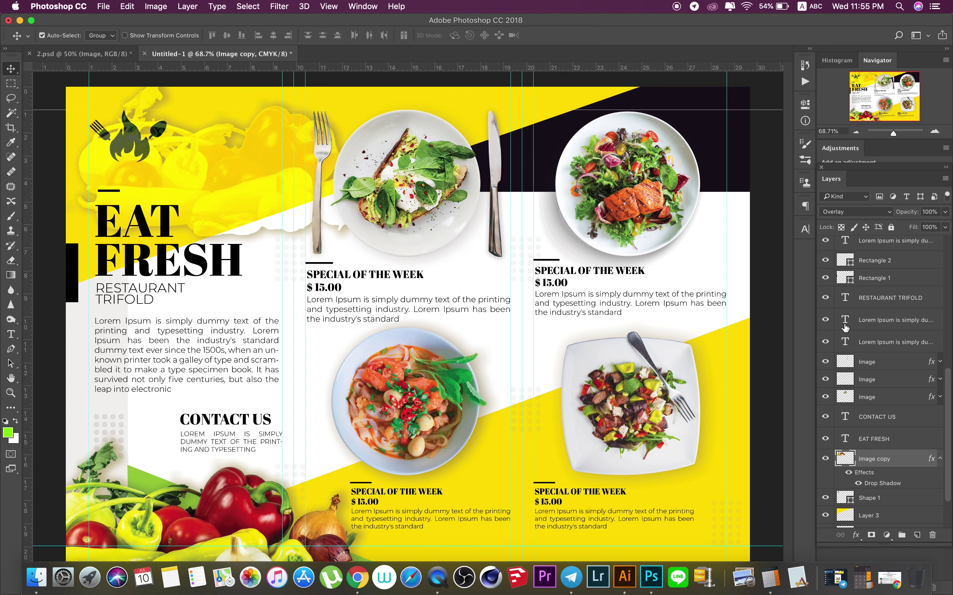
drag(947, 231, 903, 243)
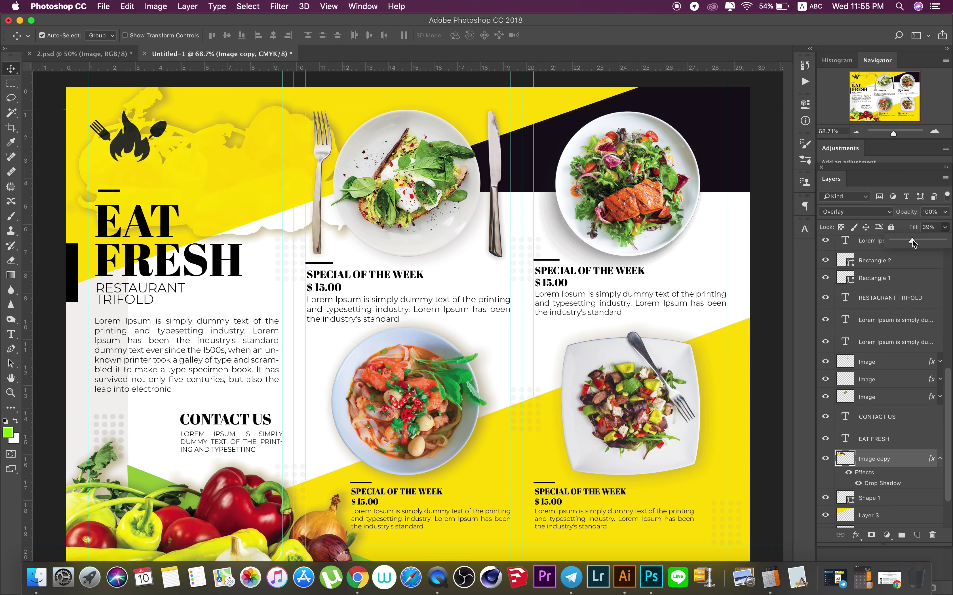
key(Return)
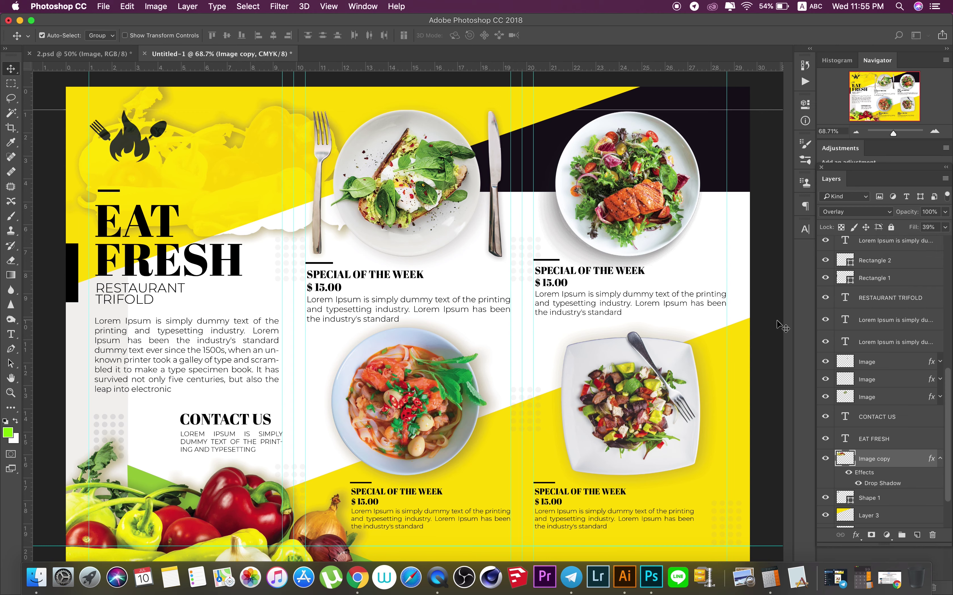
click(778, 322)
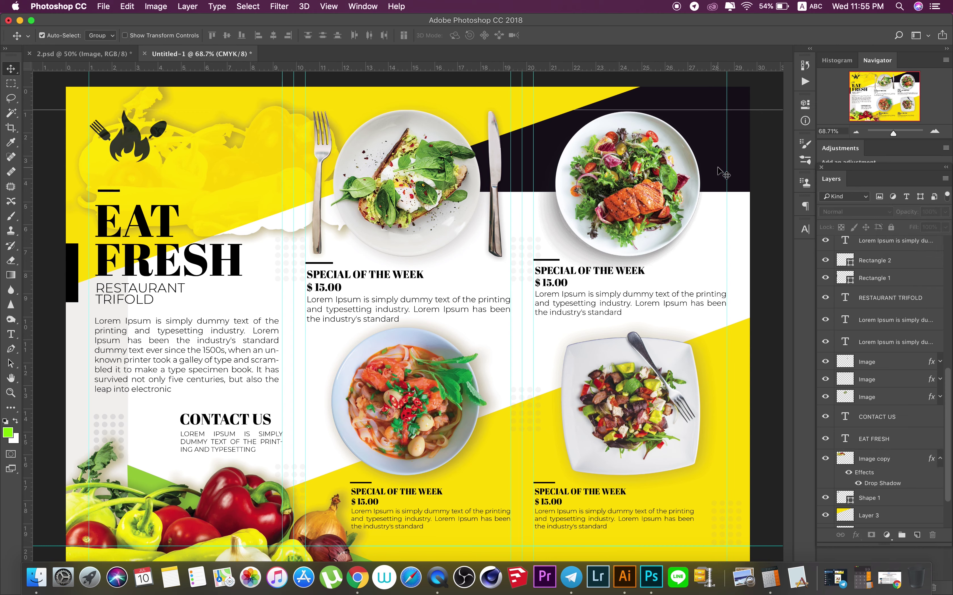
- Add a new layer above Layer 1 and clip it to the black top-right band
click(710, 150)
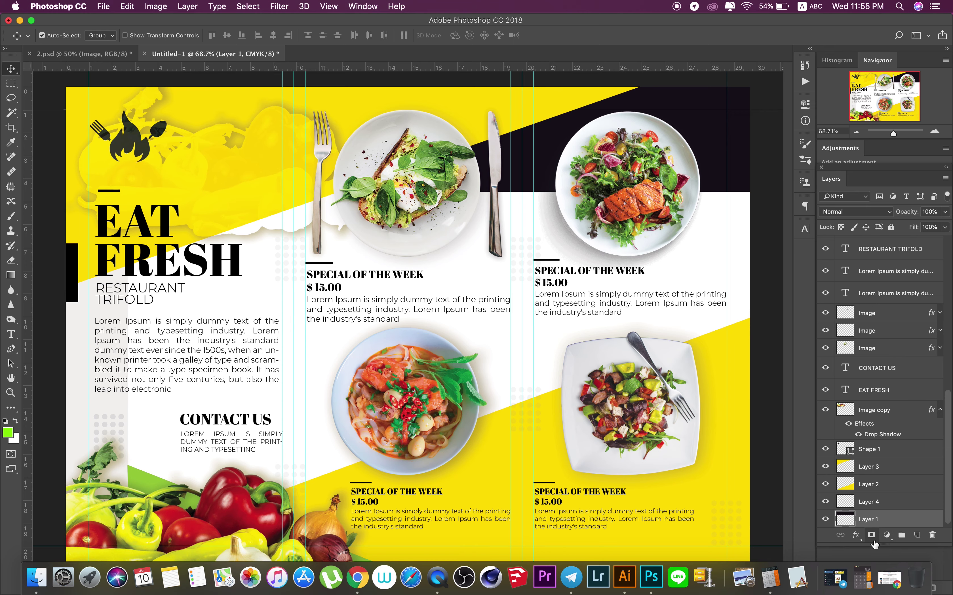
click(916, 536)
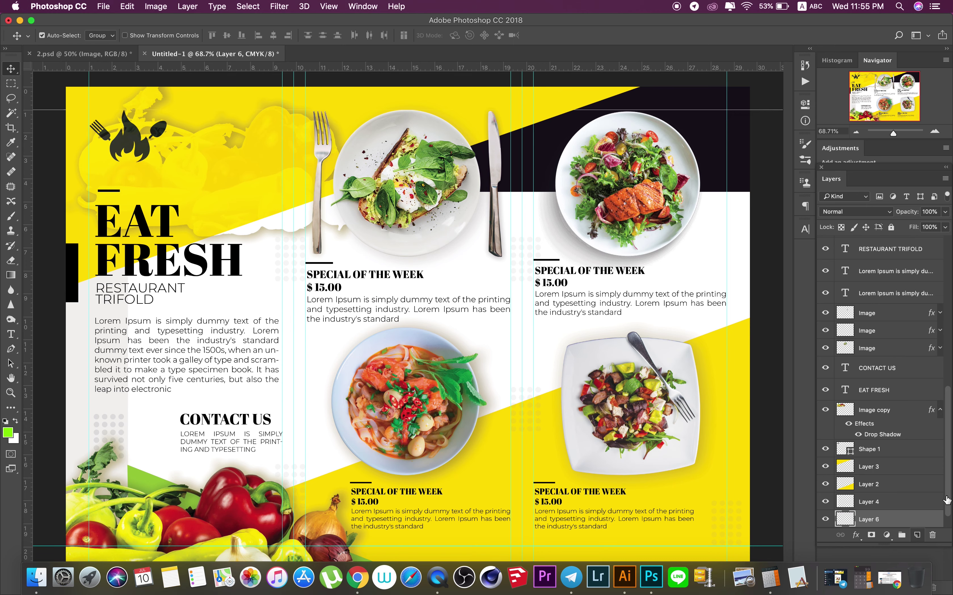
right_click(905, 501)
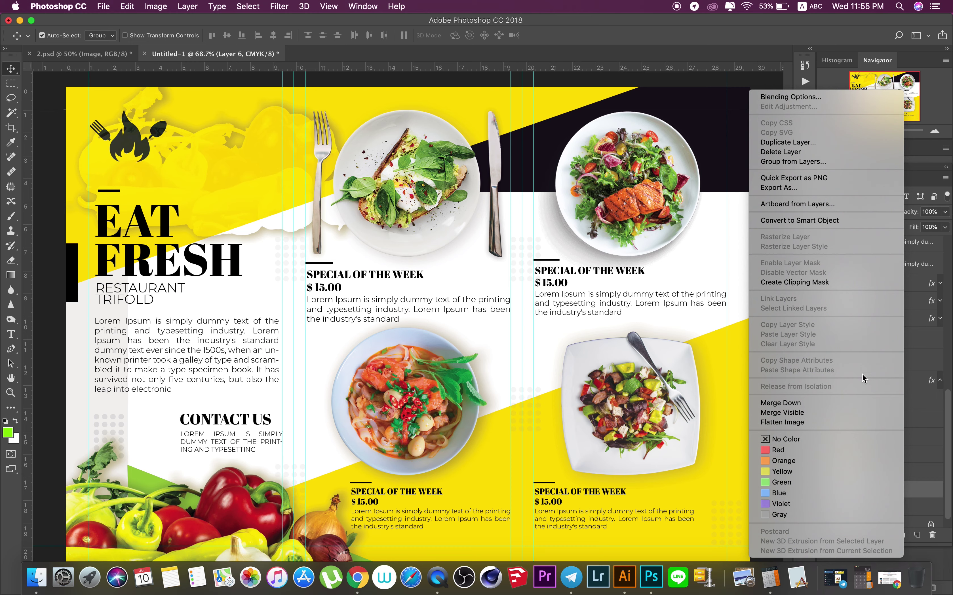
click(801, 287)
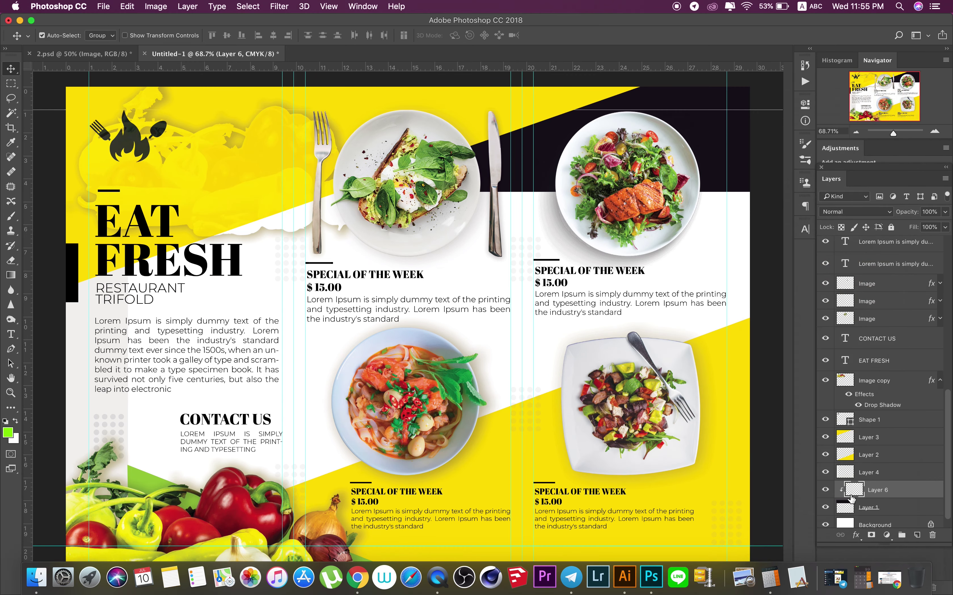
- Set the foreground colour to orange #f57b04
click(10, 434)
click(673, 219)
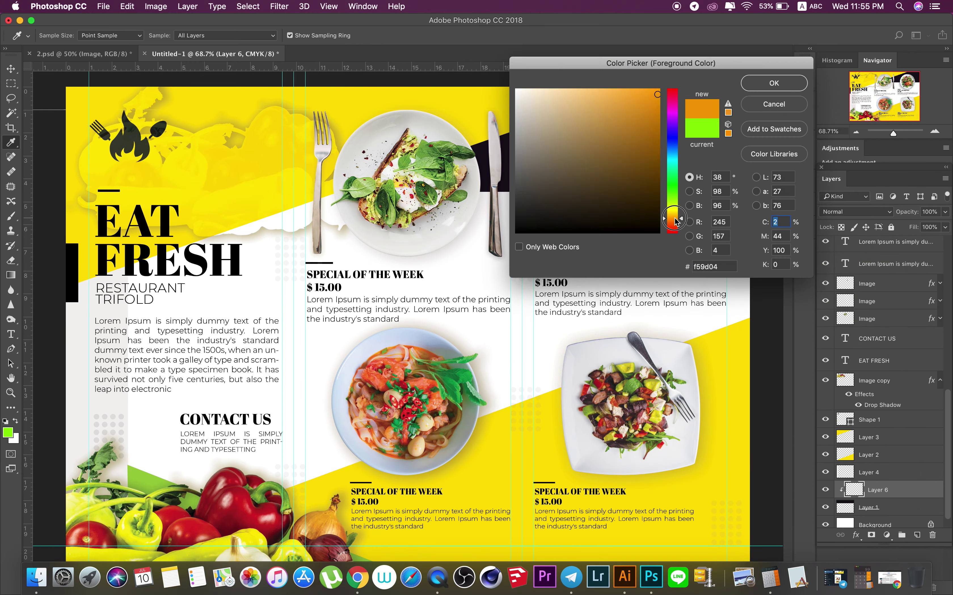
drag(665, 66, 629, 271)
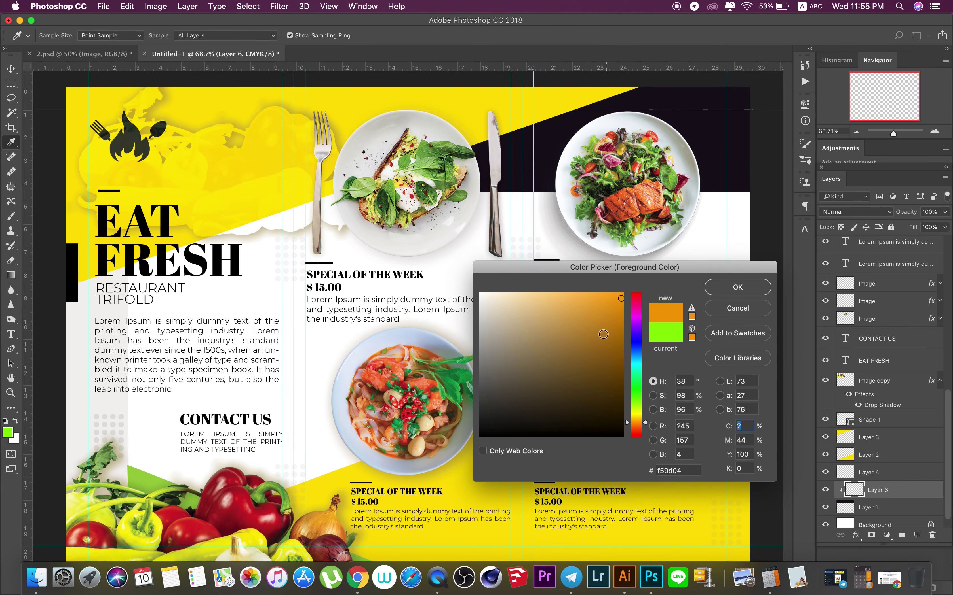
drag(638, 425, 640, 432)
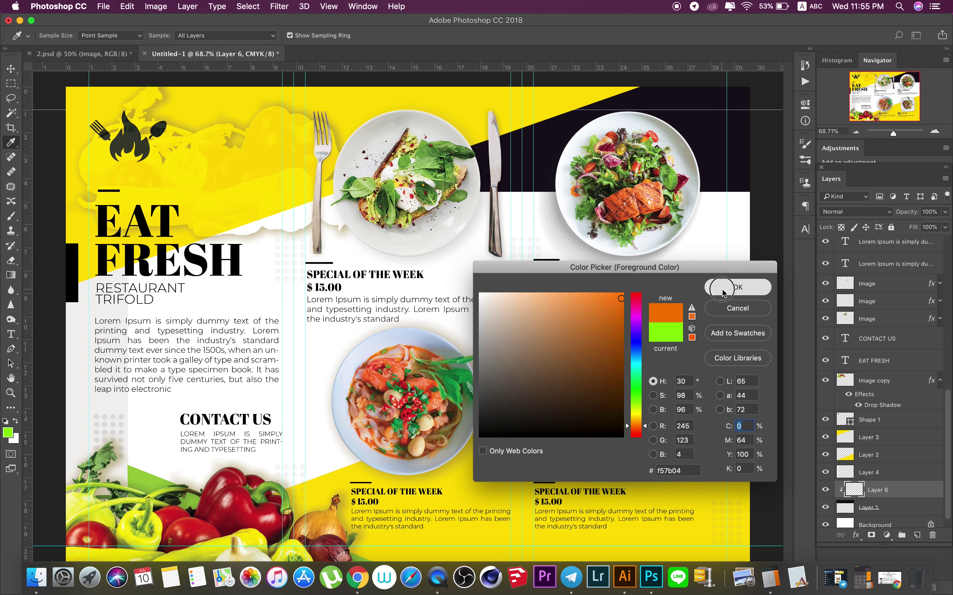
click(735, 286)
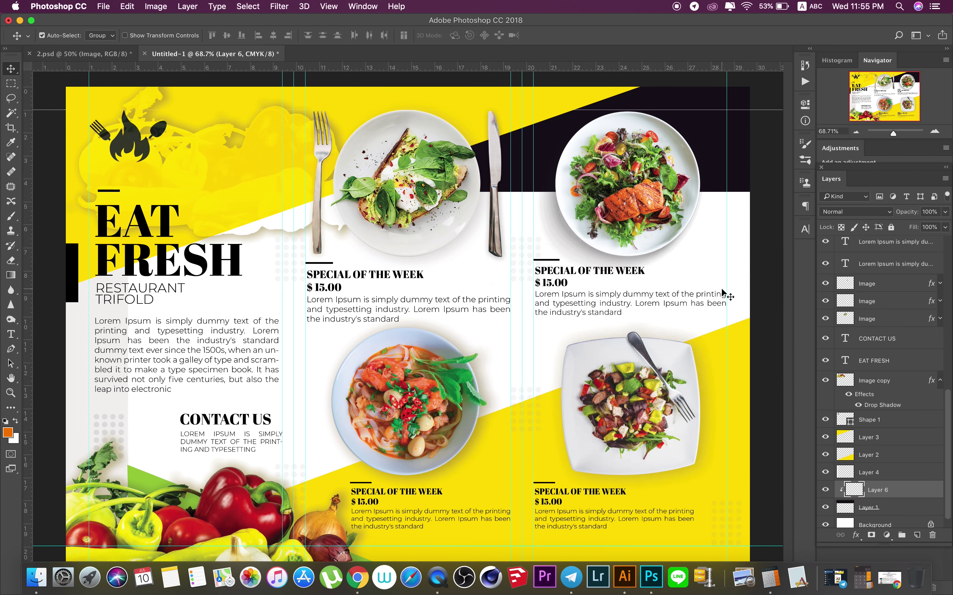
- Draw an orange gradient on Layer 6, strongest at the dark band's right edge
click(16, 275)
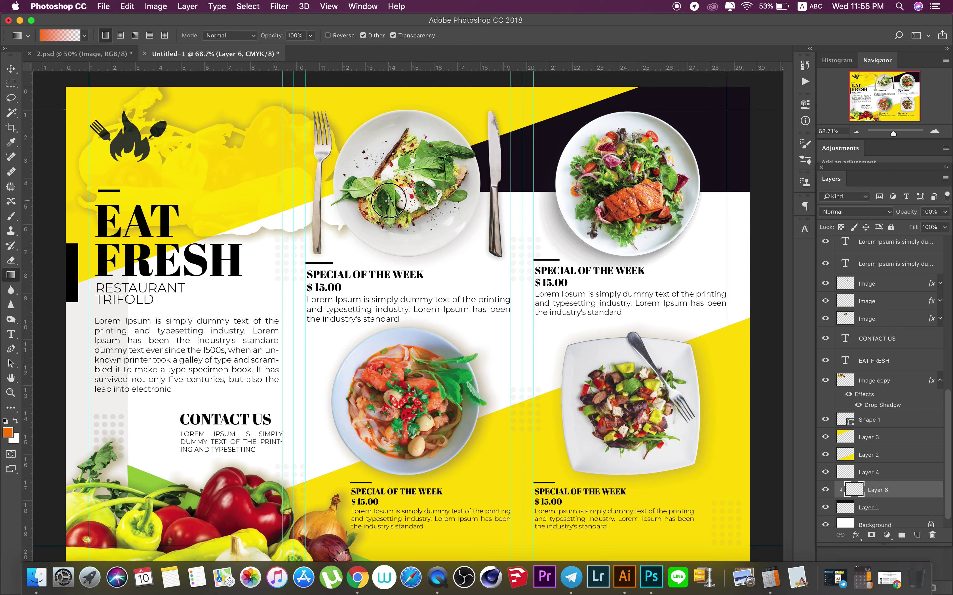
drag(510, 167, 571, 165)
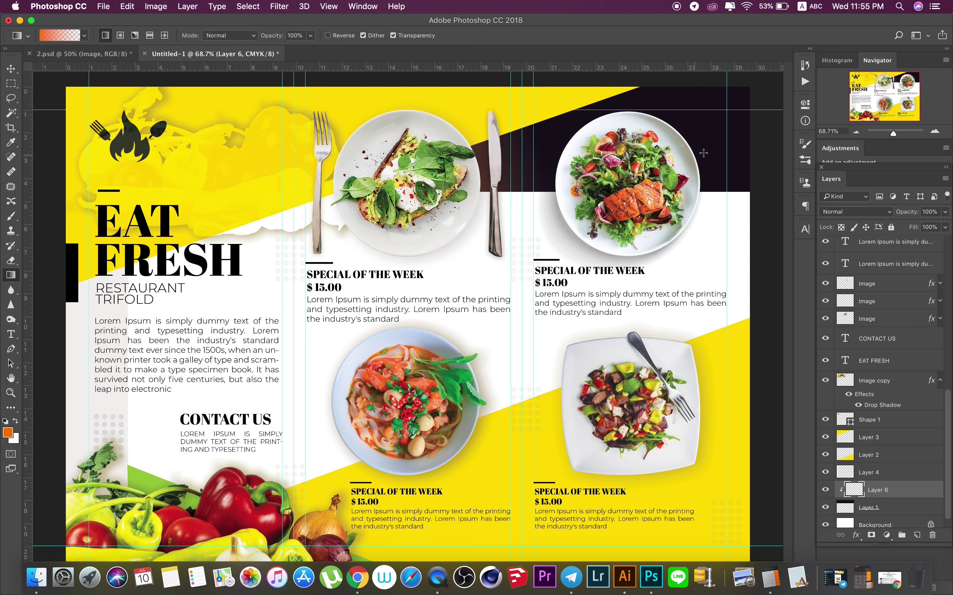
drag(773, 89, 691, 149)
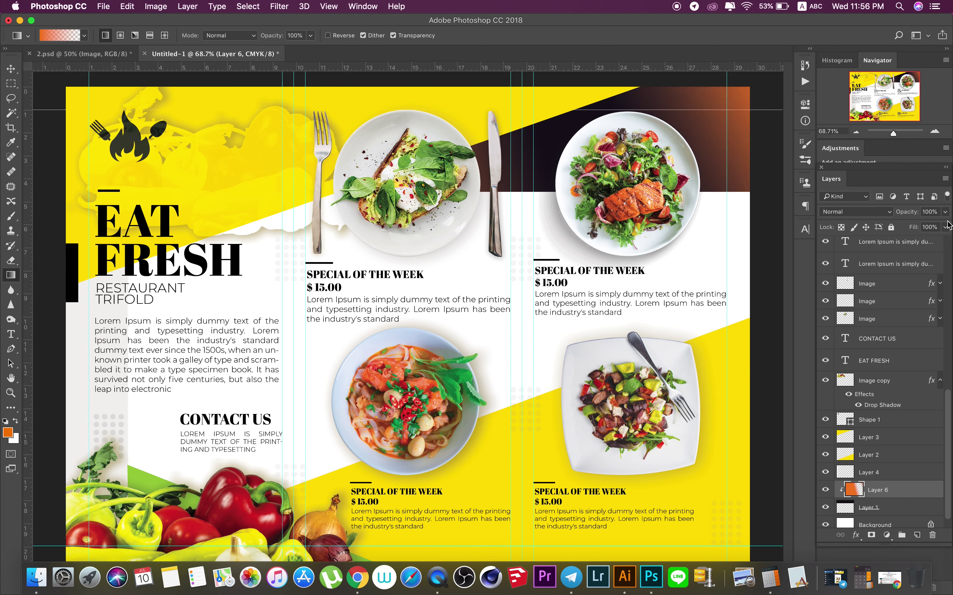
- Set the gradient layer to Multiply at 100% opacity and hide the guides
click(944, 212)
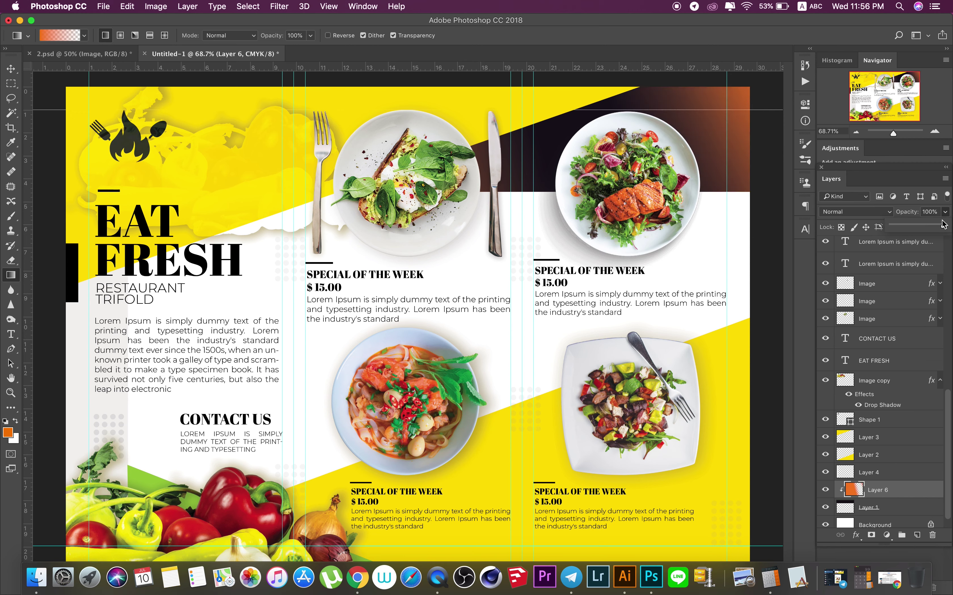
click(852, 216)
key(Escape)
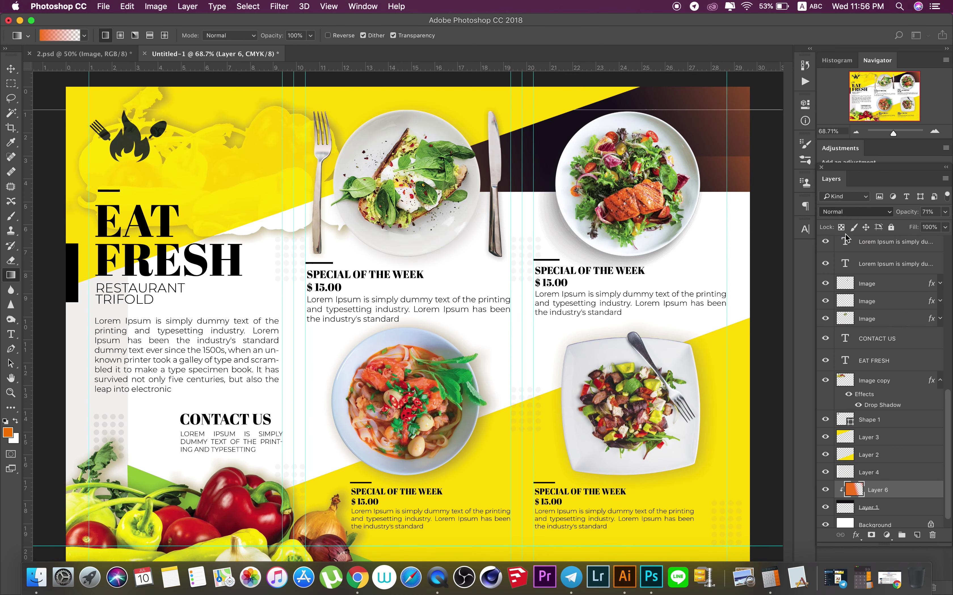
key(m)
click(944, 212)
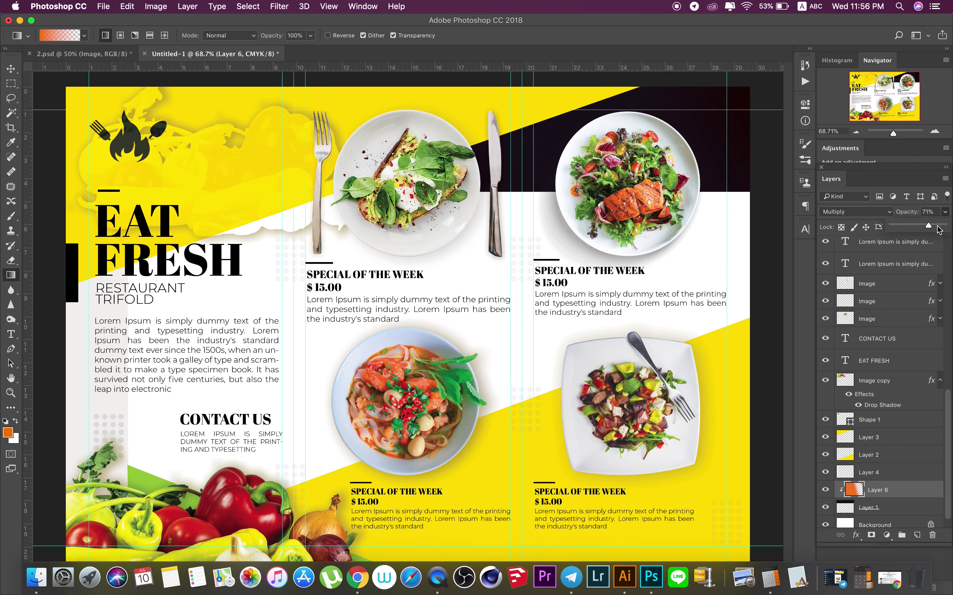
drag(939, 230, 949, 230)
click(10, 74)
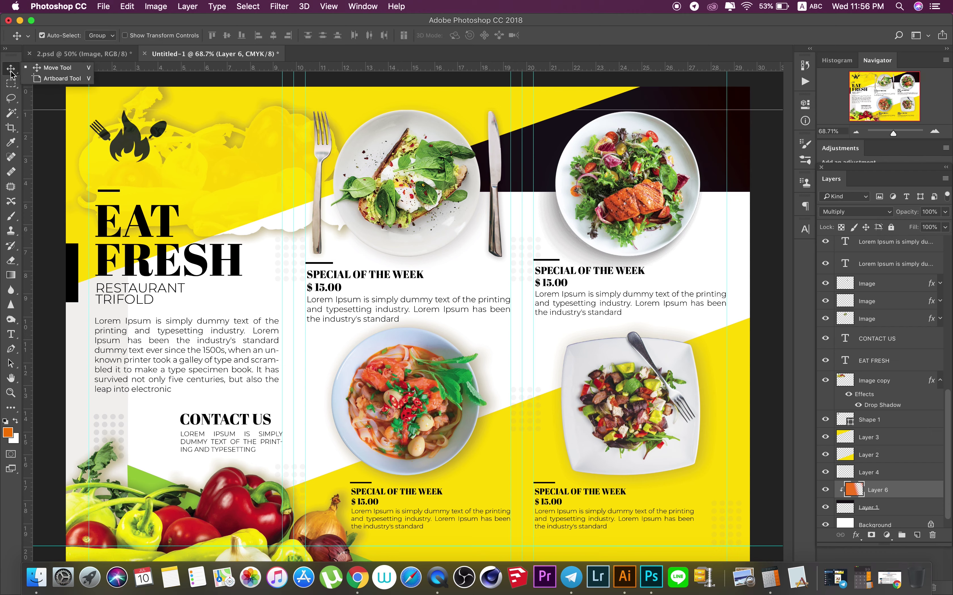
click(776, 200)
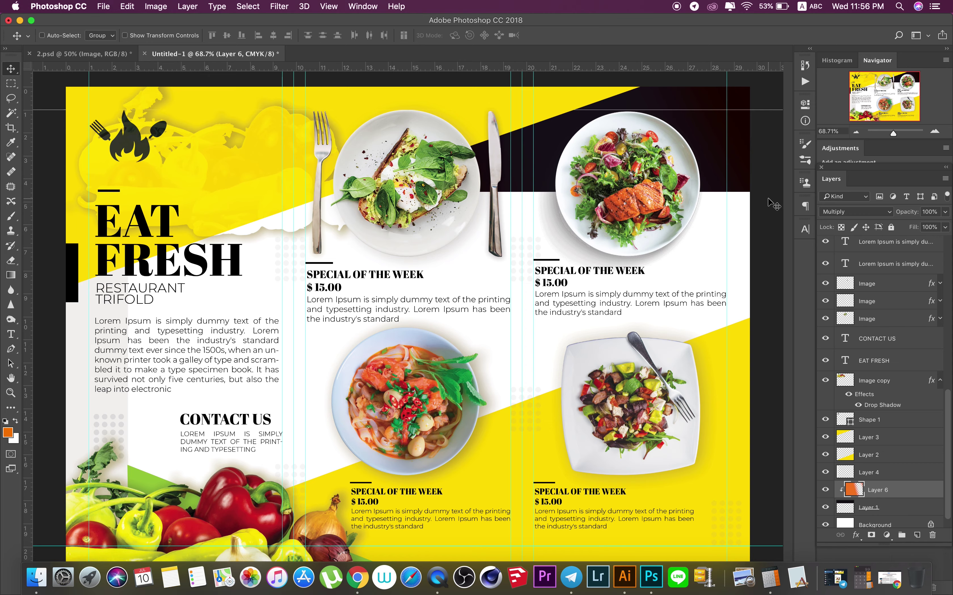
key(super+semicolon)
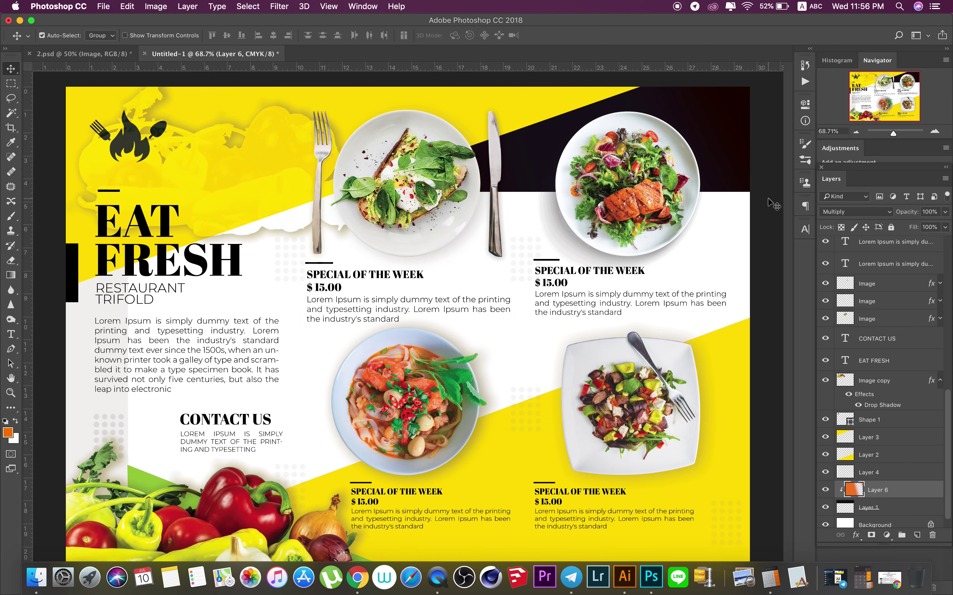